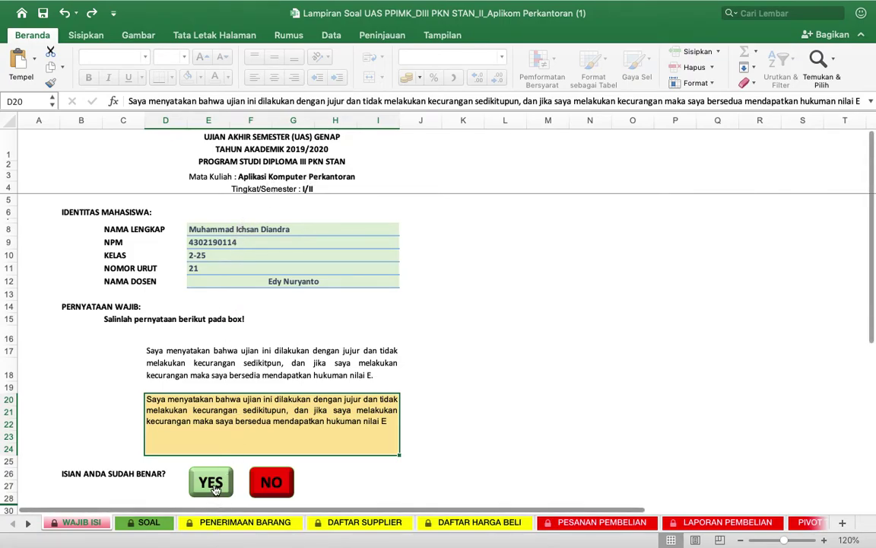
Step: Replace the placeholder header in cell E2 of the DAFTAR SUPPLIER sheet with "Kota"
left_click(149, 522)
left_click(350, 523)
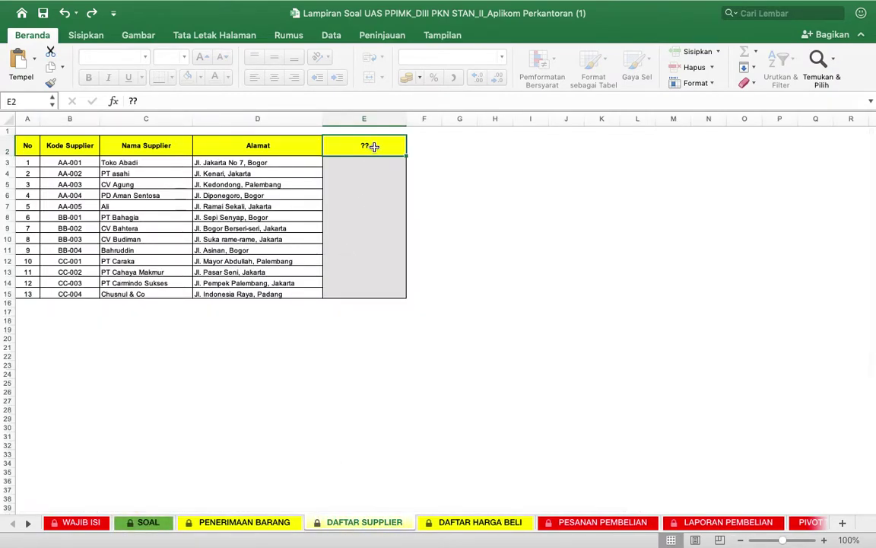
type("Ko")
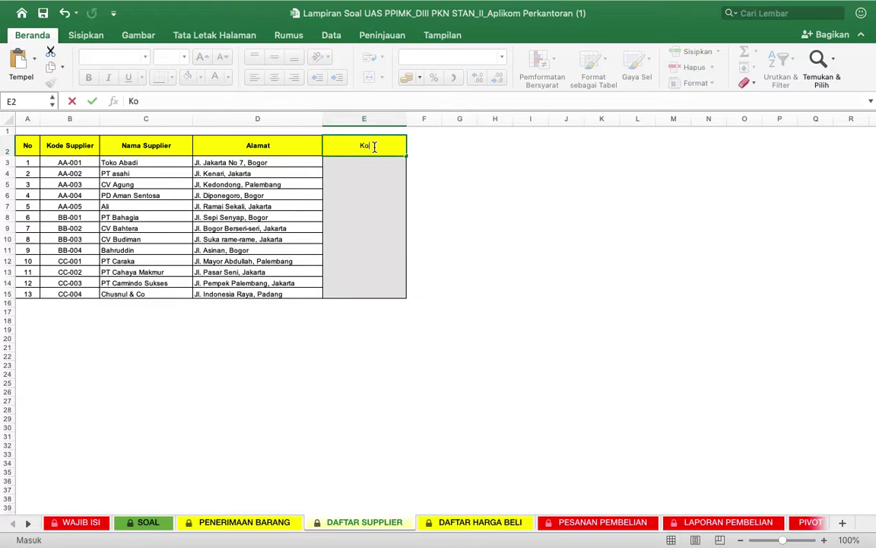
type("ta")
Step: Enter "Bogor" in E3 and Flash Fill the Kota column through row 15 from the addresses
left_click(362, 159)
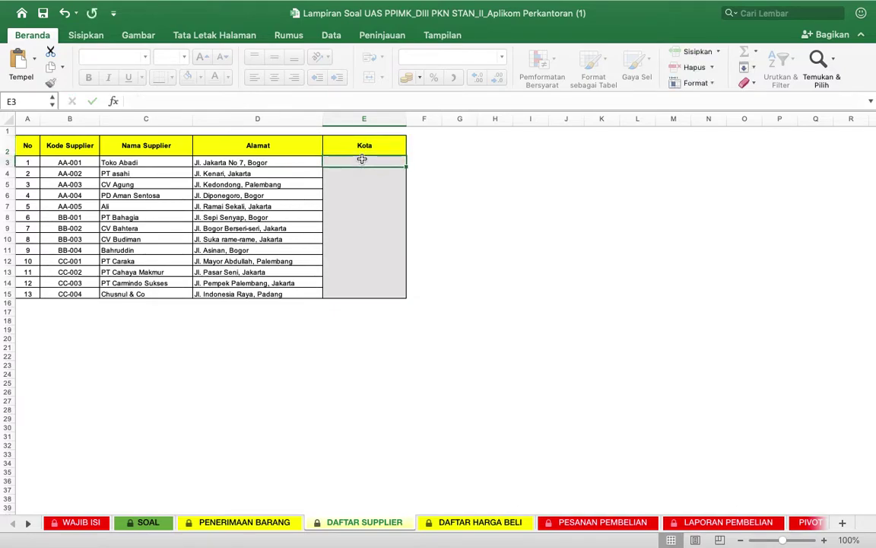
type("Bogor")
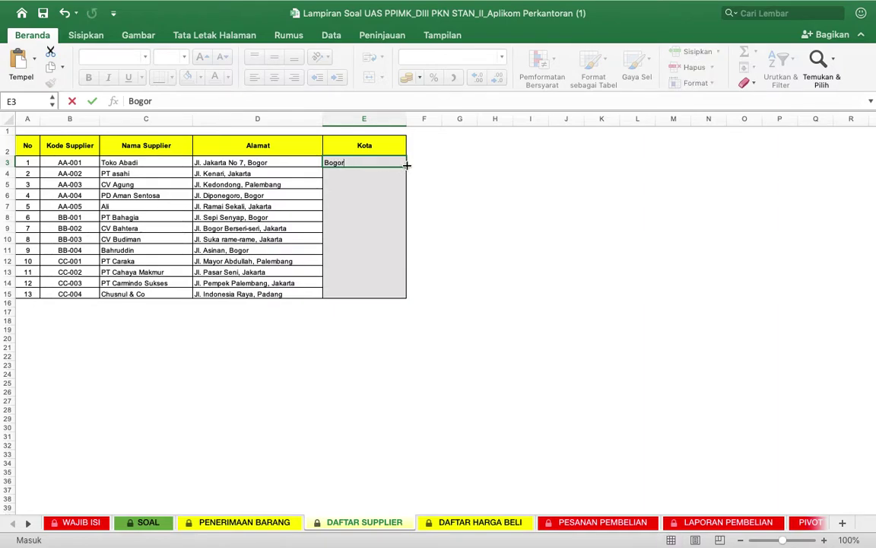
left_click_drag(407, 165, 402, 295)
left_click(426, 310)
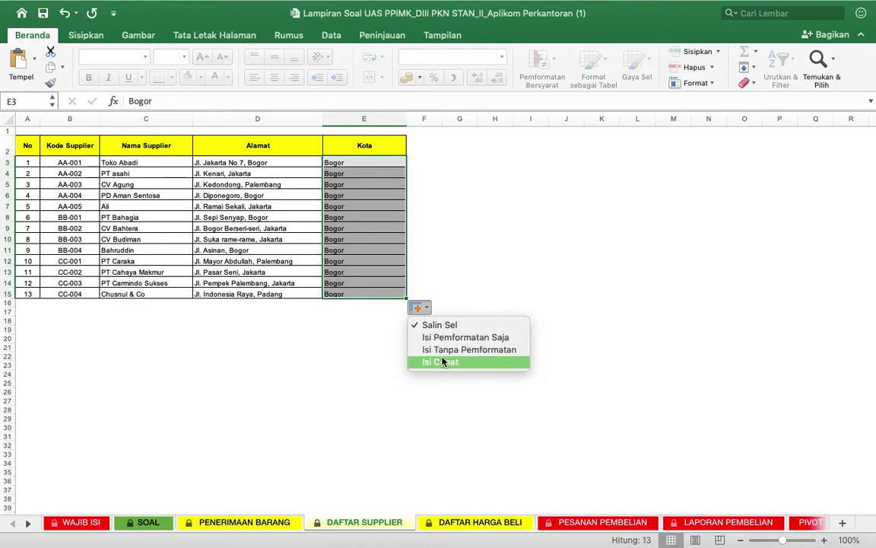
left_click(444, 366)
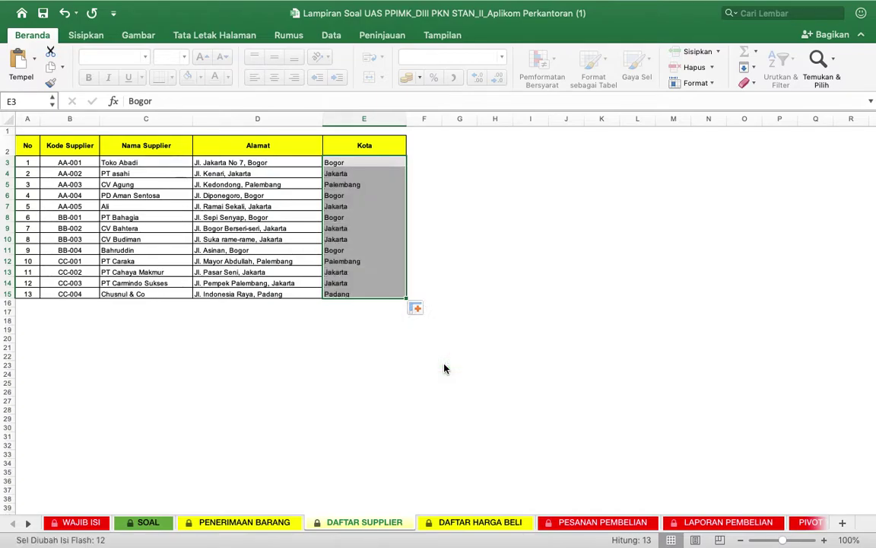
Step: Begin a VLOOKUP formula in cell E5 of the PESANAN PEMBELIAN sheet with D5 as the lookup value
left_click(567, 523)
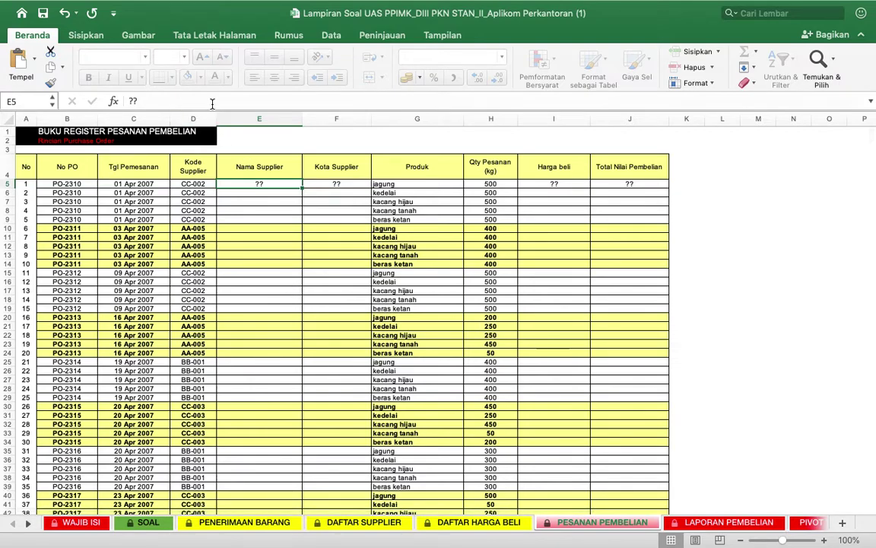
left_click(213, 102)
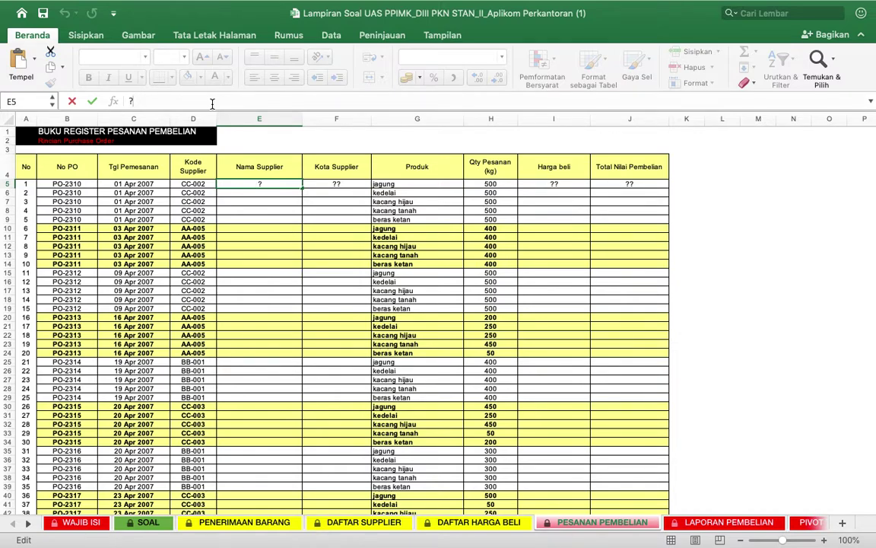
type("=vl")
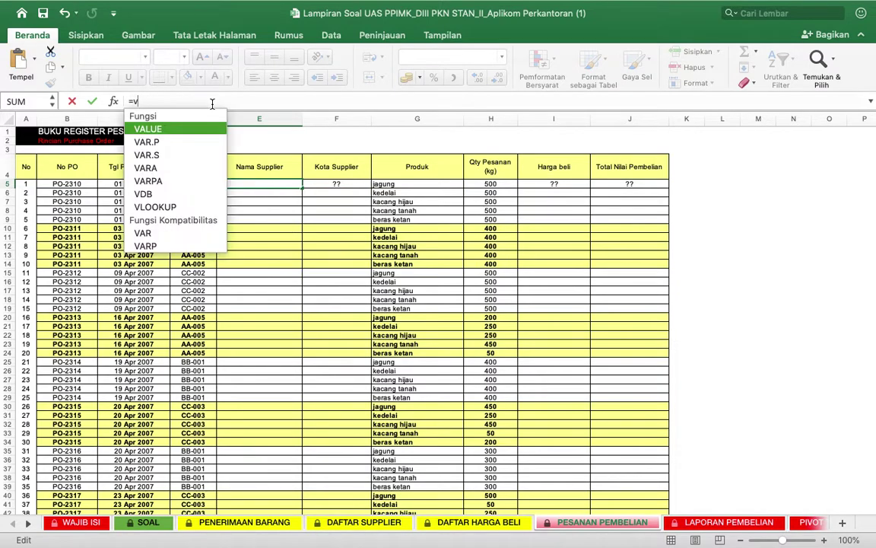
type("o")
double_click(162, 131)
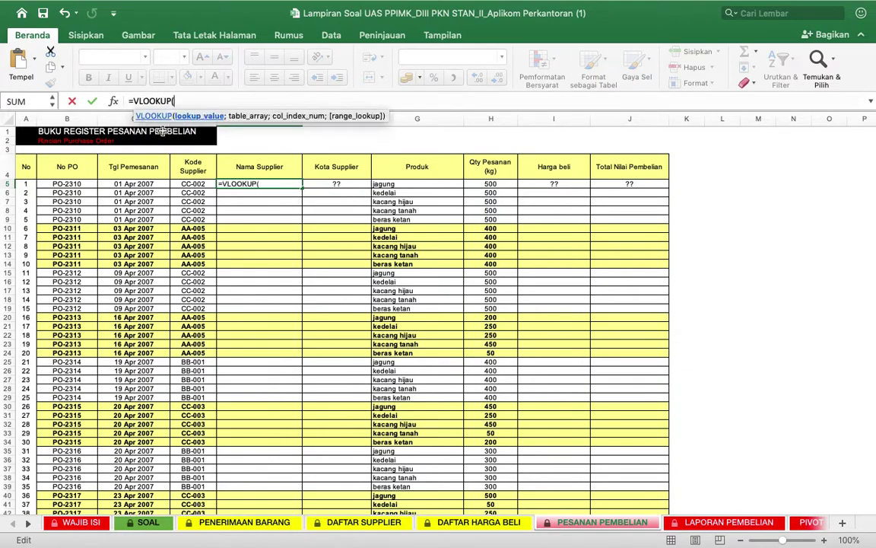
left_click(186, 185)
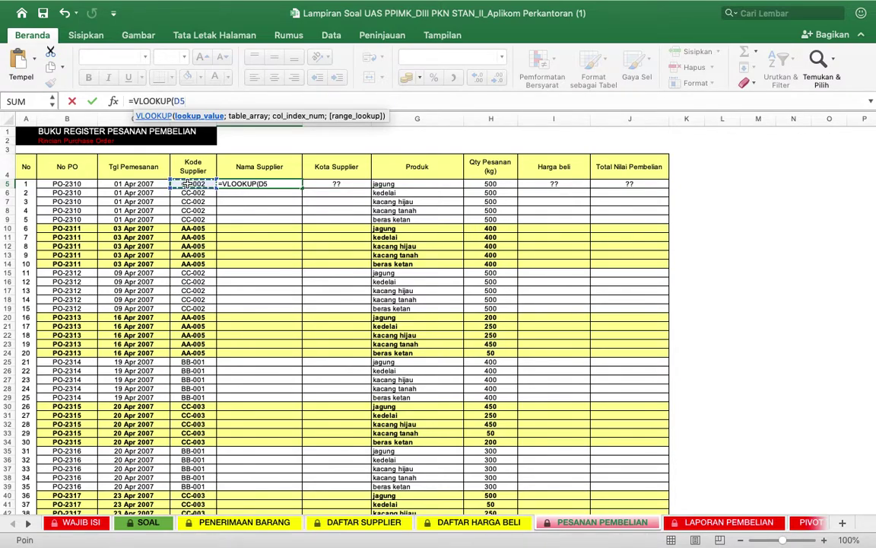
type(";")
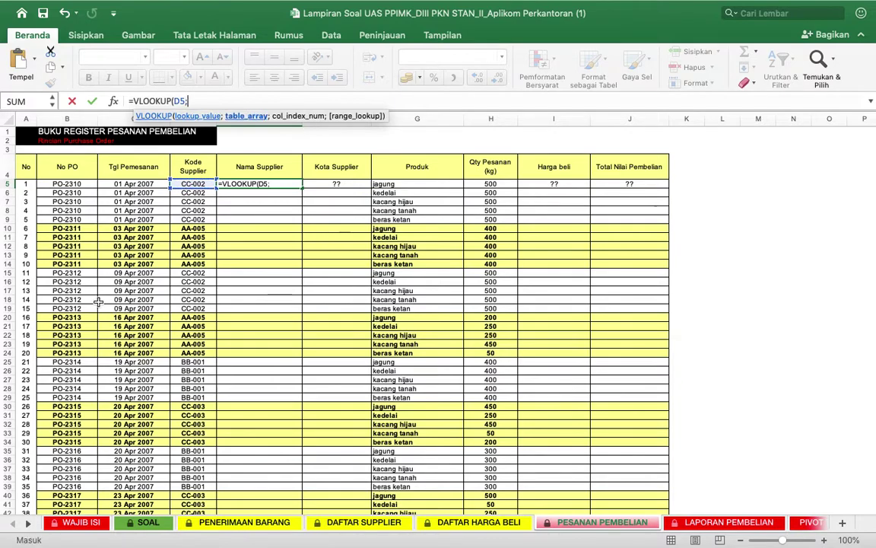
Step: Complete the E5 VLOOKUP with the absolute range 'DAFTAR SUPPLIER'!$B$3:$E$15 and column index 2
left_click(366, 524)
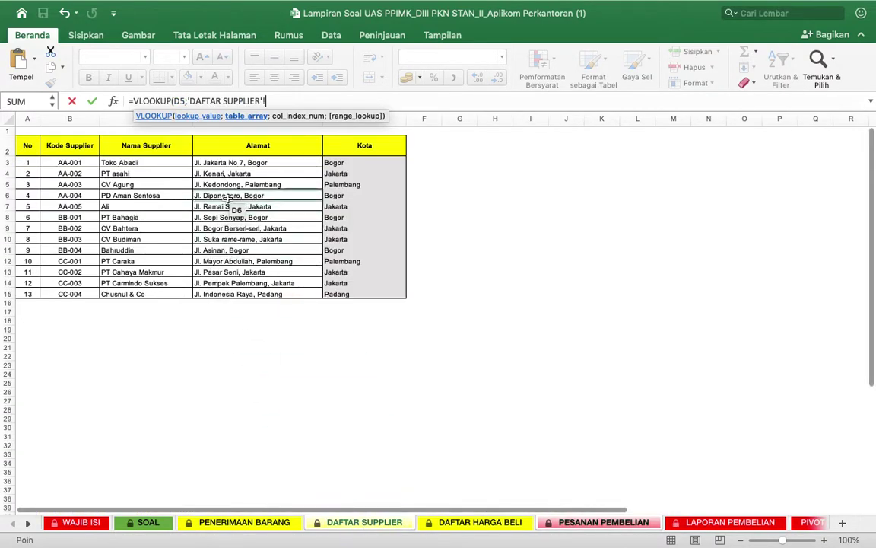
left_click(65, 162)
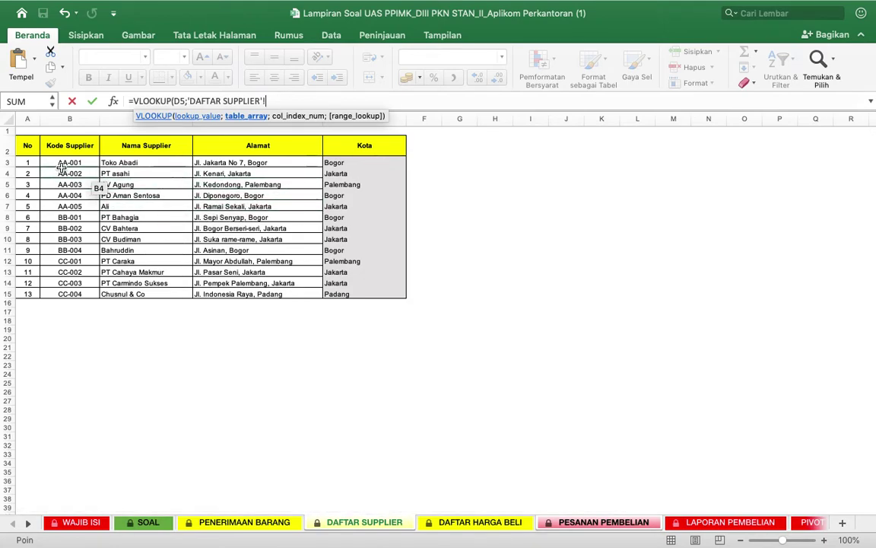
left_click_drag(66, 163, 366, 293)
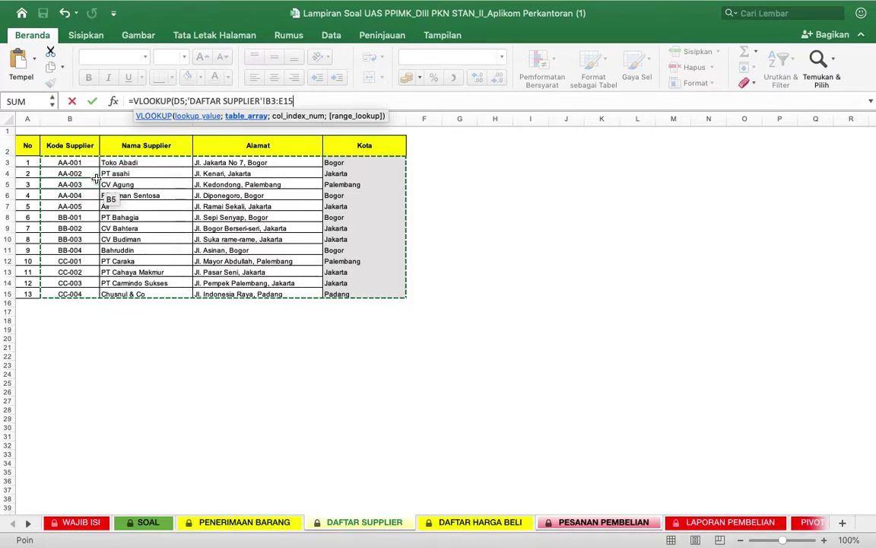
key("F4")
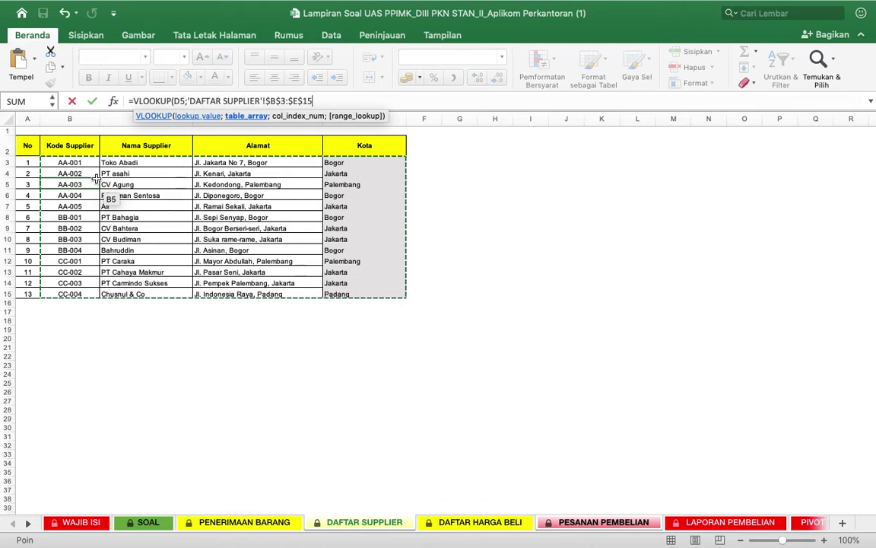
type(";")
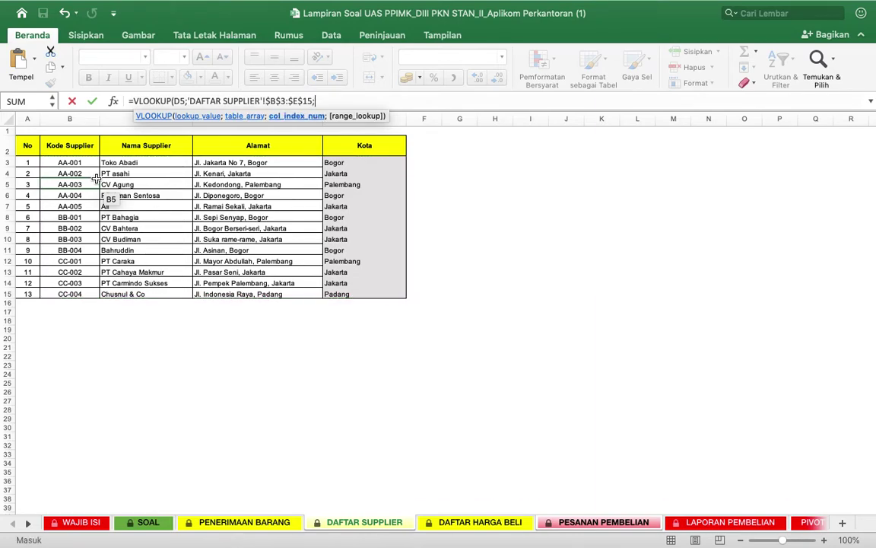
type("2)")
key("Return")
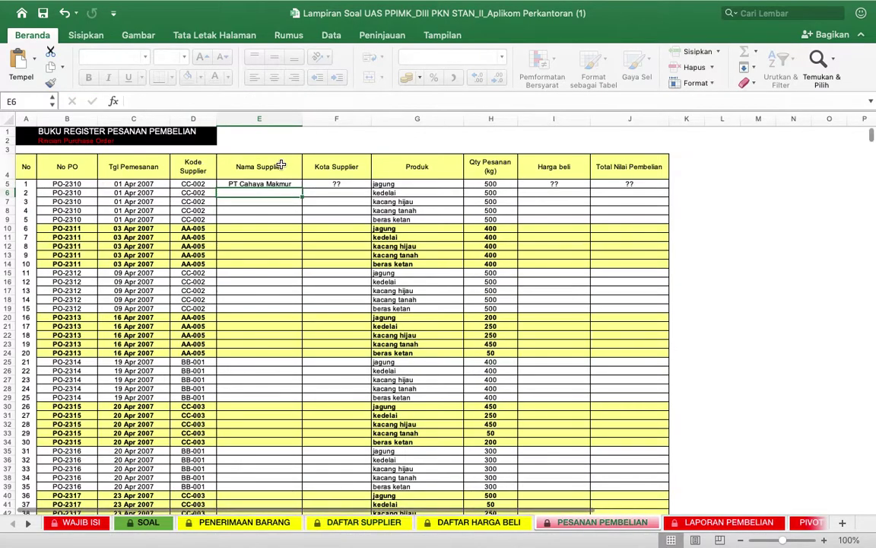
Step: Copy the E5 formula down the Nama Supplier column to the last order row
left_click(265, 185)
left_click_drag(301, 186, 293, 488)
left_click_drag(872, 502, 873, 133)
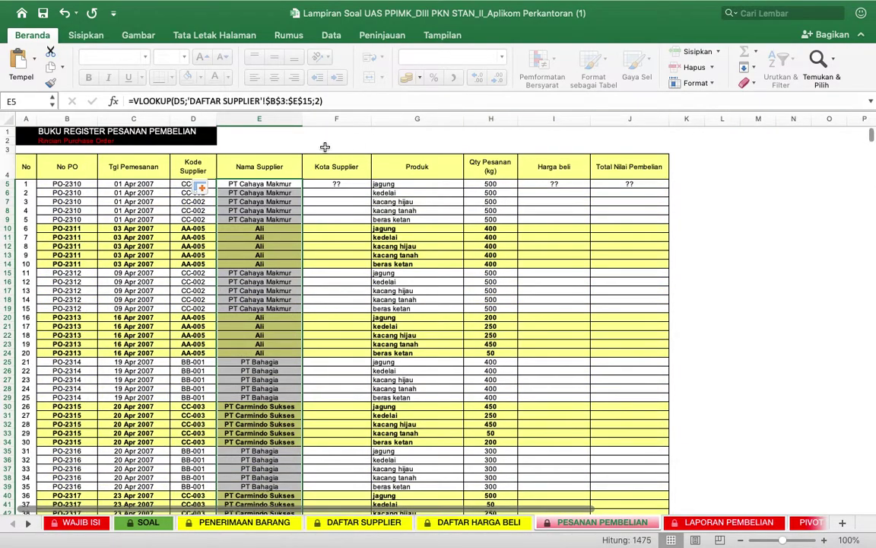
Step: Begin a VLOOKUP formula in F5 under Kota Supplier with D5 as the lookup value
left_click(339, 186)
left_click(219, 102)
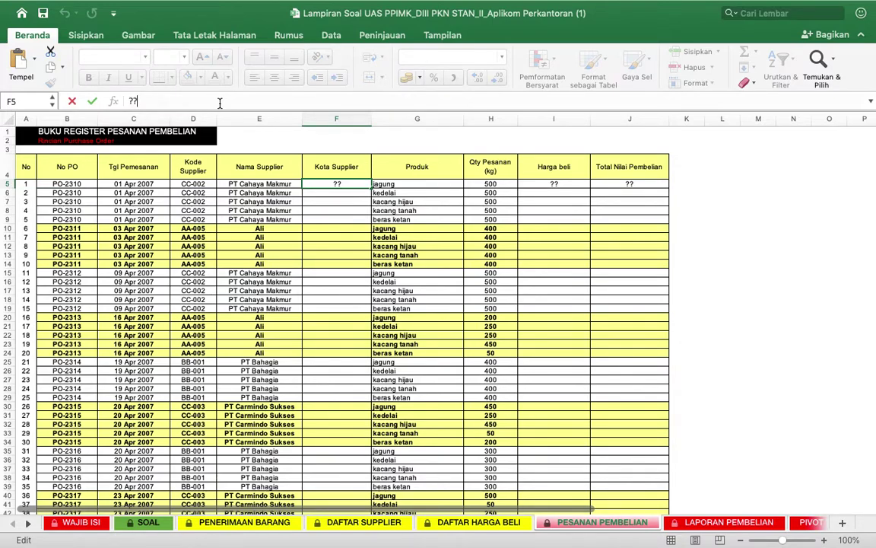
type("=vl")
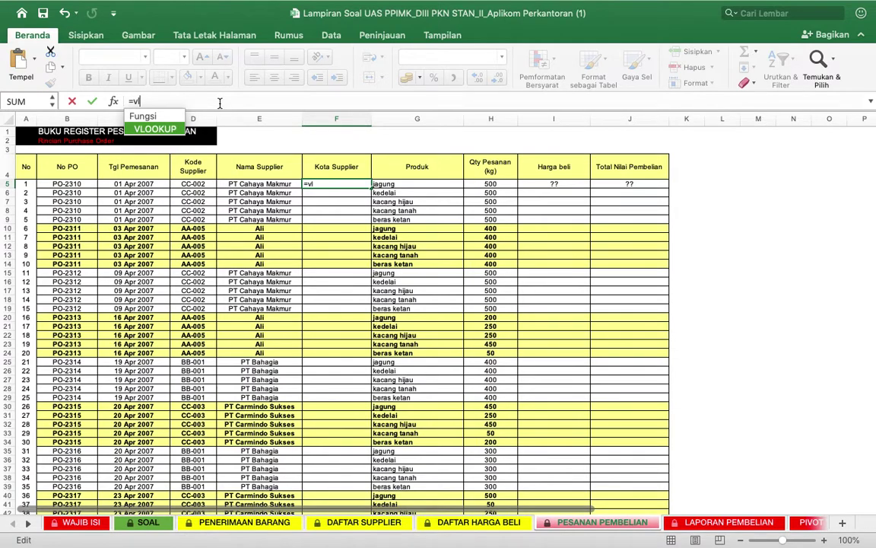
key("Return")
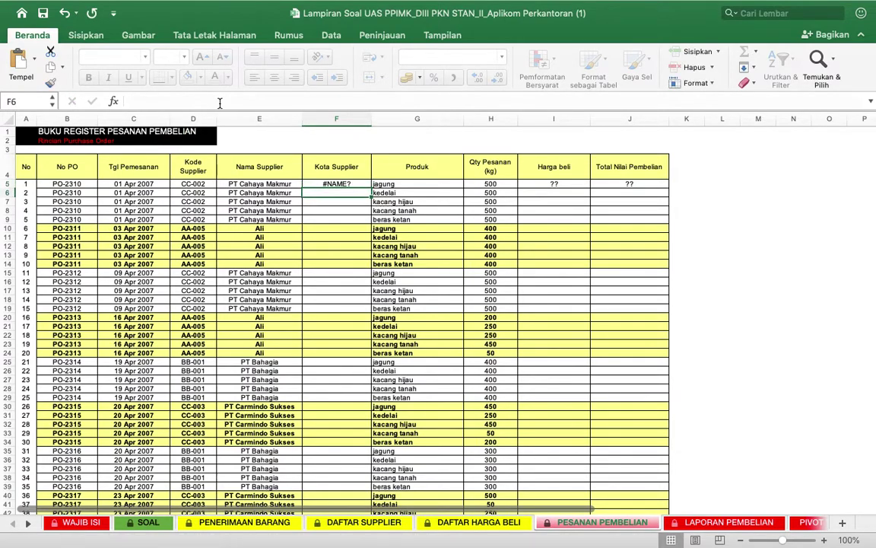
left_click(315, 184)
left_click(181, 99)
type("o")
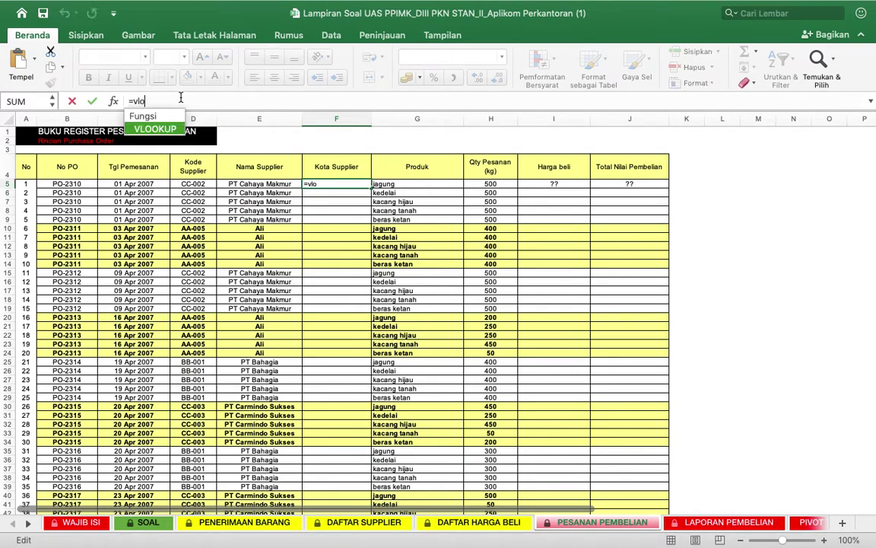
double_click(155, 128)
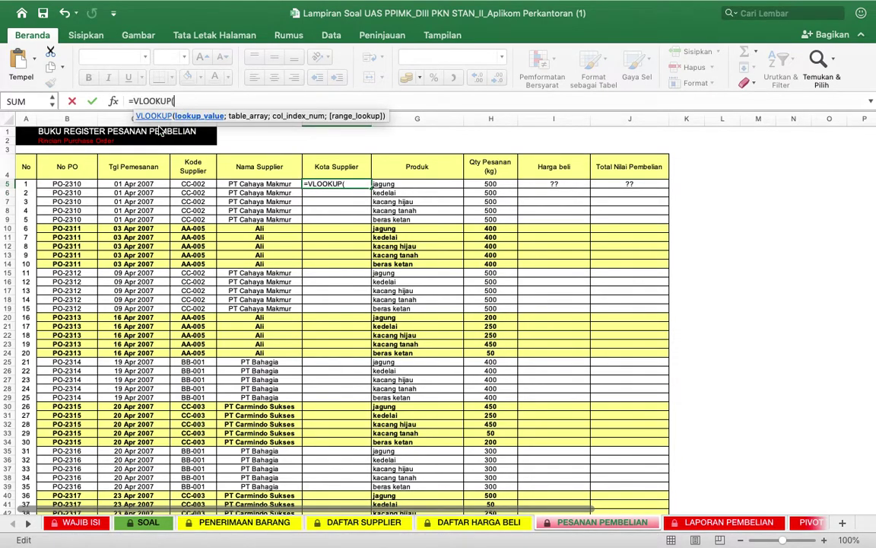
left_click(201, 185)
type(";")
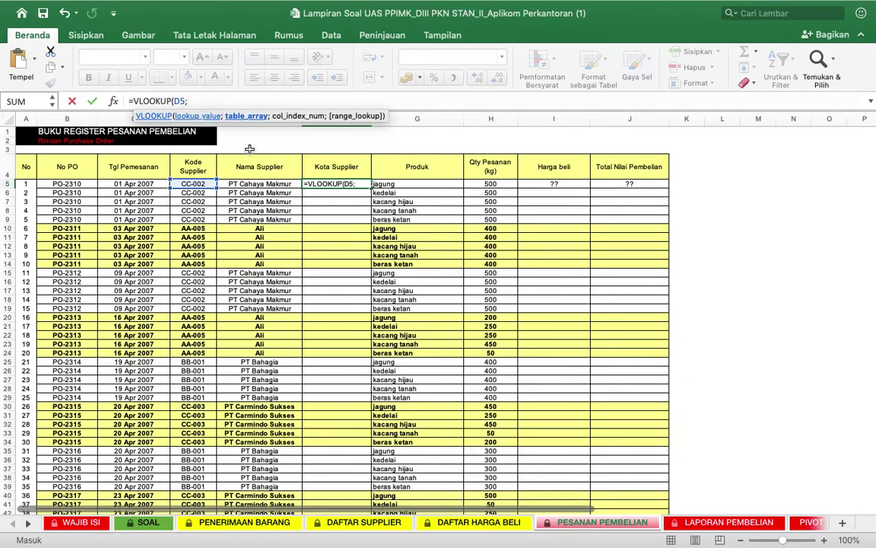
Step: Complete the F5 VLOOKUP with the absolute range 'DAFTAR SUPPLIER'!$B$3:$E$15, column index 4 and exact match 0
left_click(339, 526)
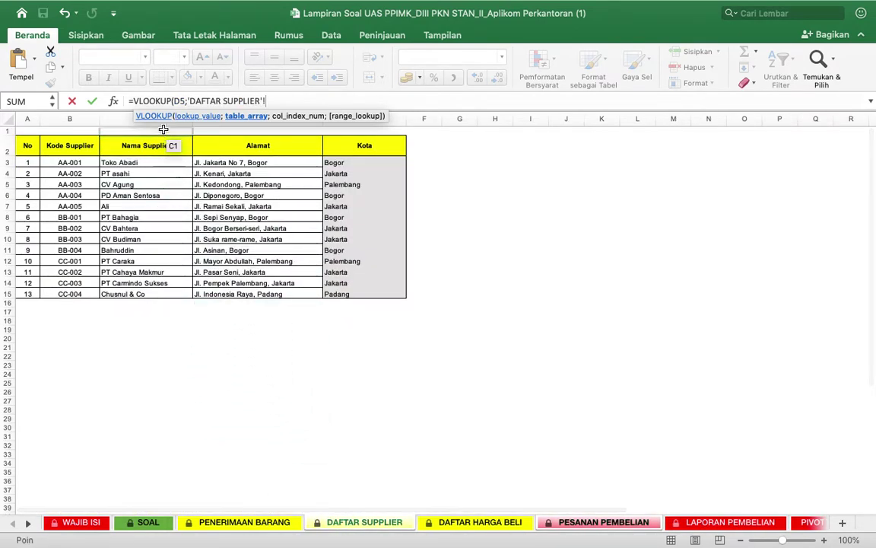
left_click_drag(69, 162, 362, 290)
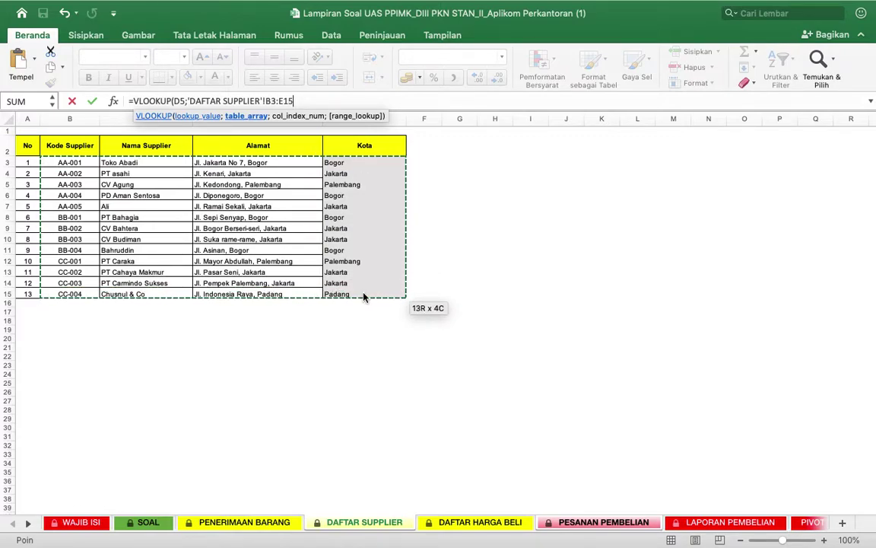
key("F4")
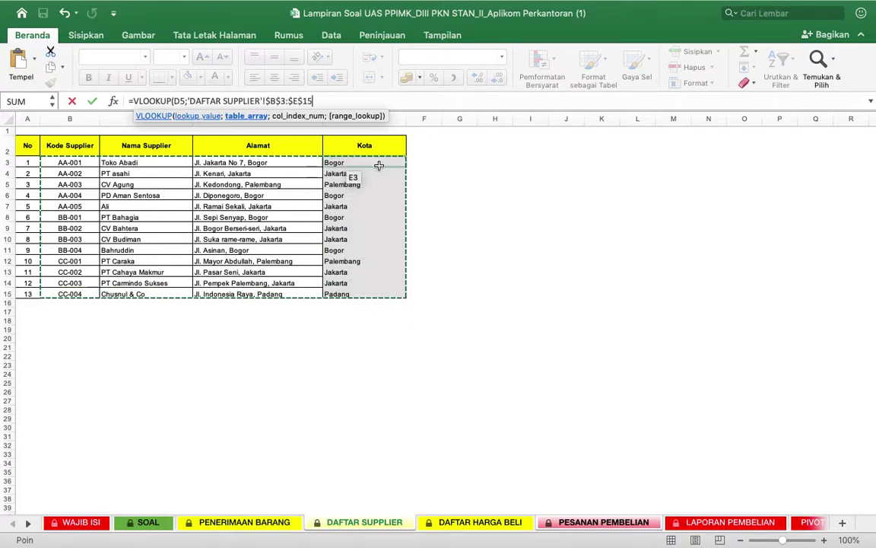
type(";4;0)")
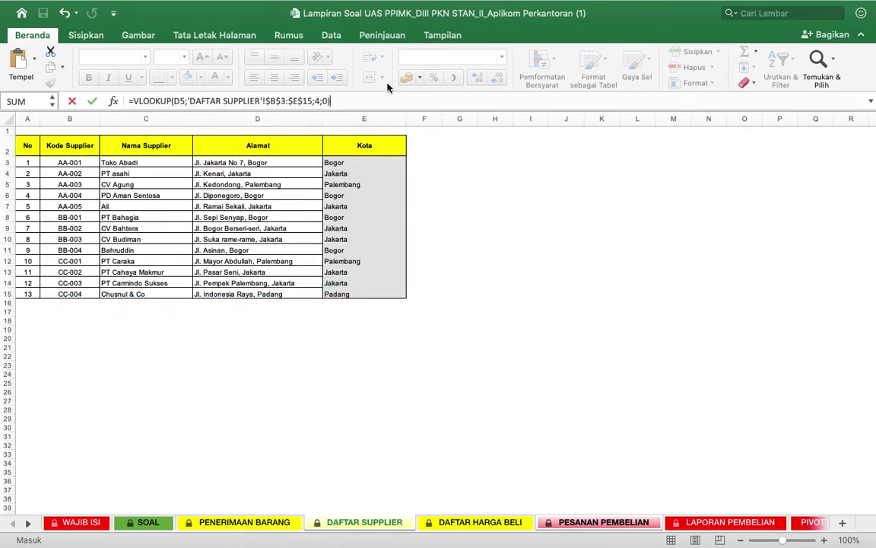
key("Return")
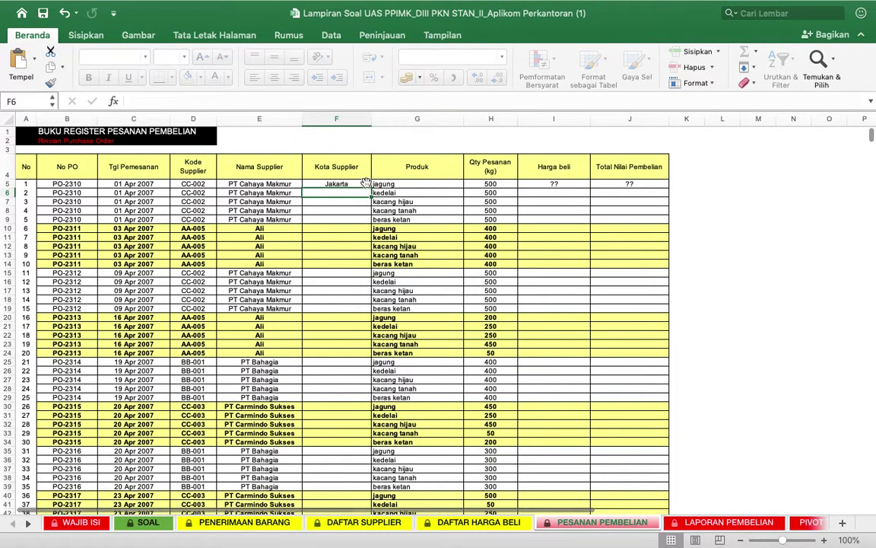
Step: Copy the F5 formula down the Kota Supplier column to the last order row
left_click(366, 184)
left_click_drag(370, 188, 366, 499)
scroll(516, 344, "up", 20)
scroll(516, 344, "up", 20)
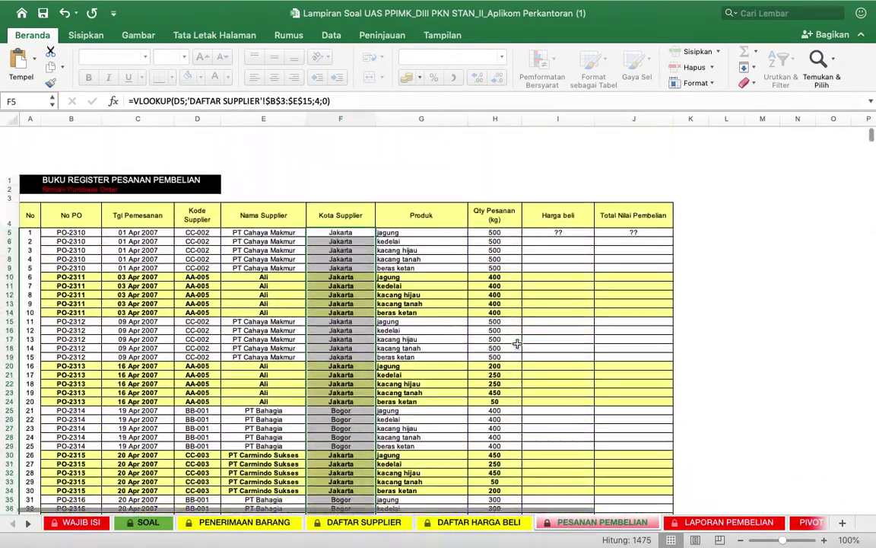
Step: Add a new sheet directly after DAFTAR HARGA BELI and rename it Bantuan
left_click(555, 167)
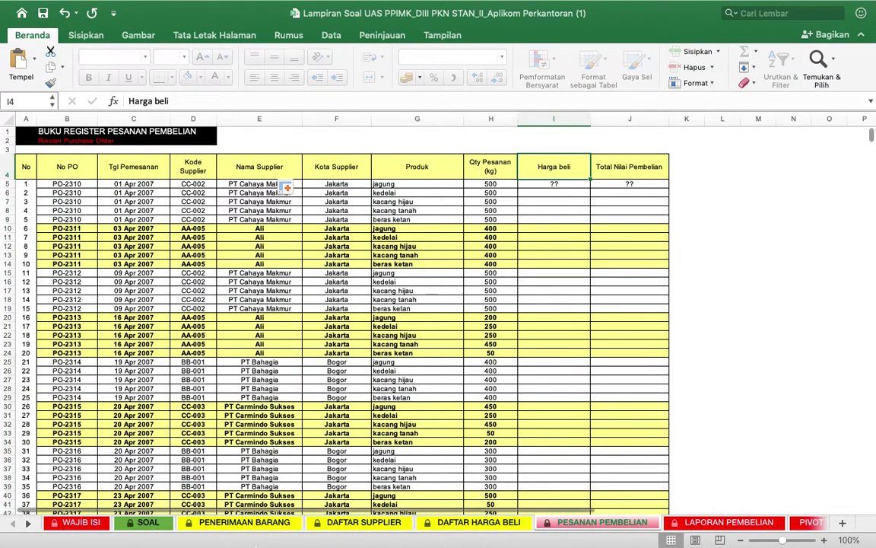
left_click(478, 522)
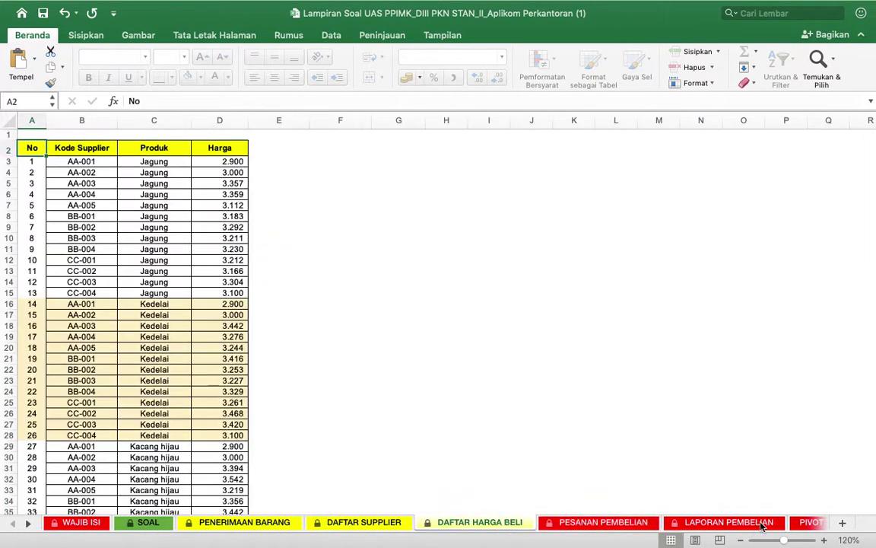
left_click(839, 521)
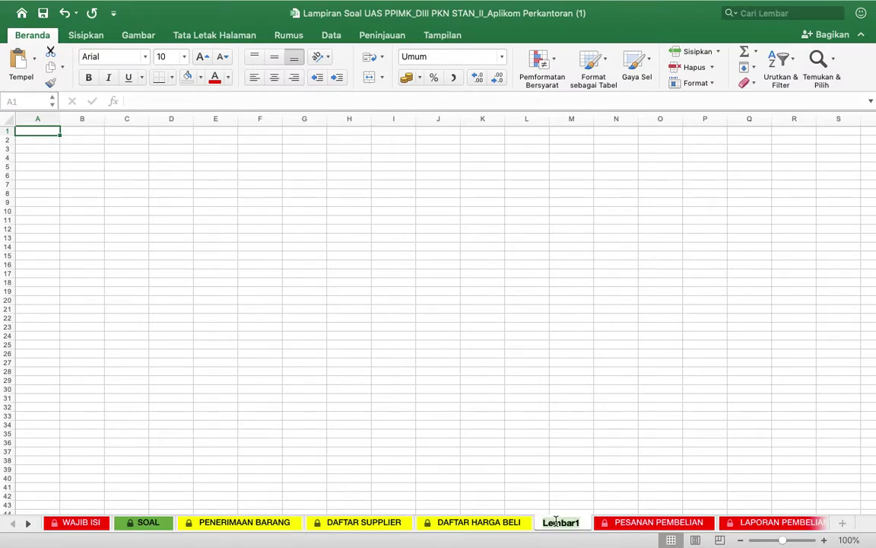
double_click(556, 523)
type("B")
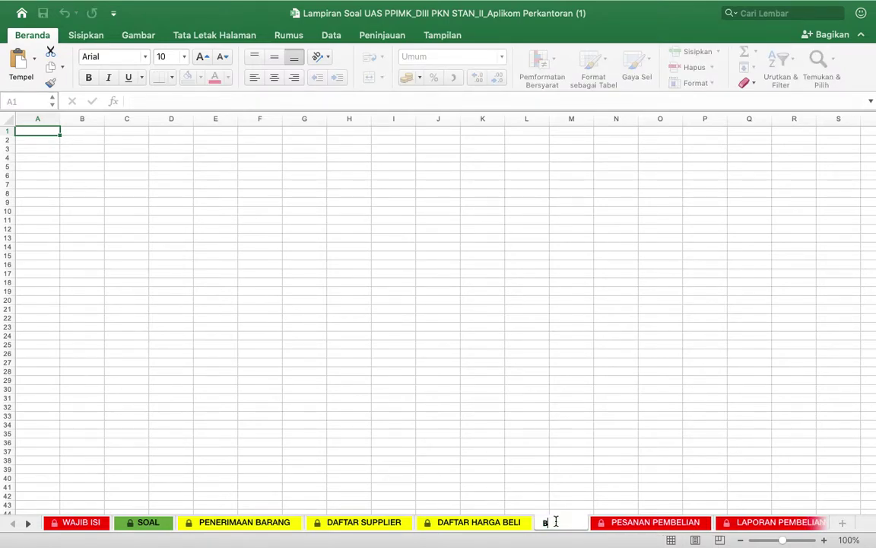
type("antuan")
key("Return")
left_click(448, 407)
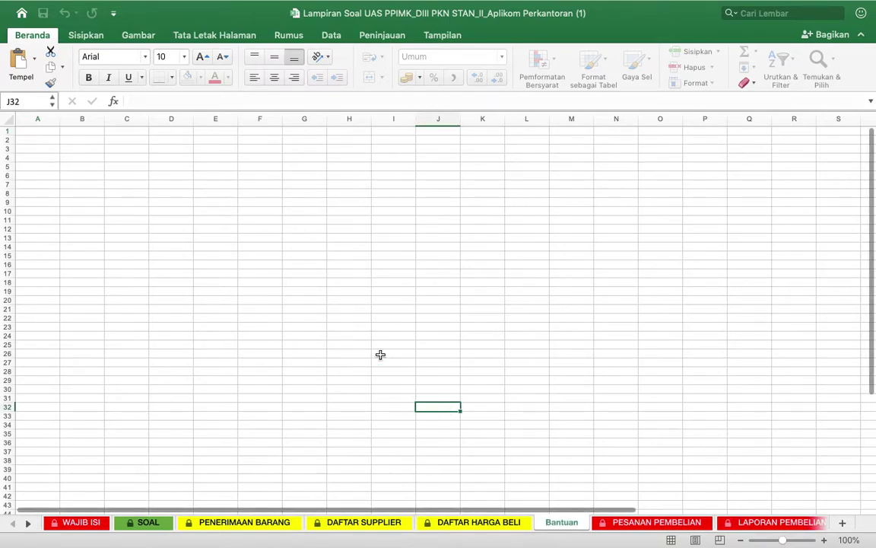
Step: In B3 of Bantuan, join supplier code and product with ='DAFTAR HARGA BELI'!B3:B67&'DAFTAR HARGA BELI'!C3:C67
left_click(83, 152)
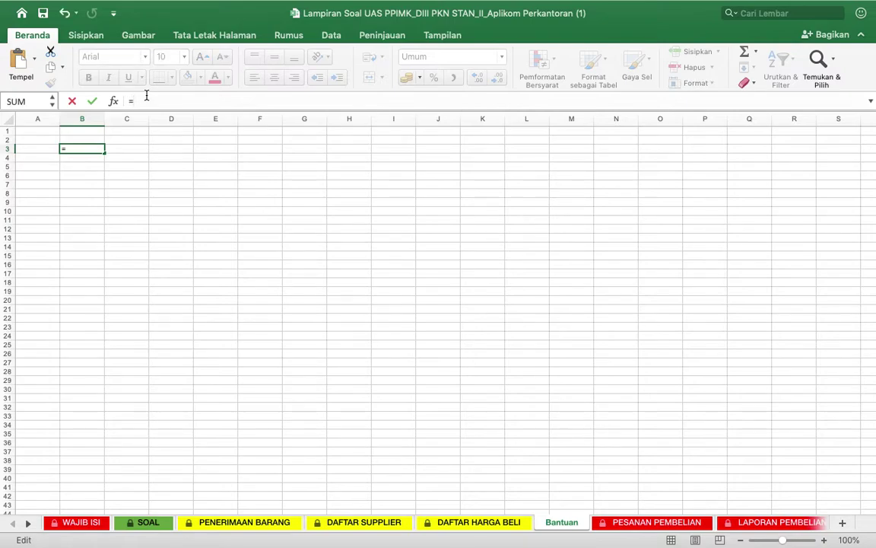
left_click(477, 525)
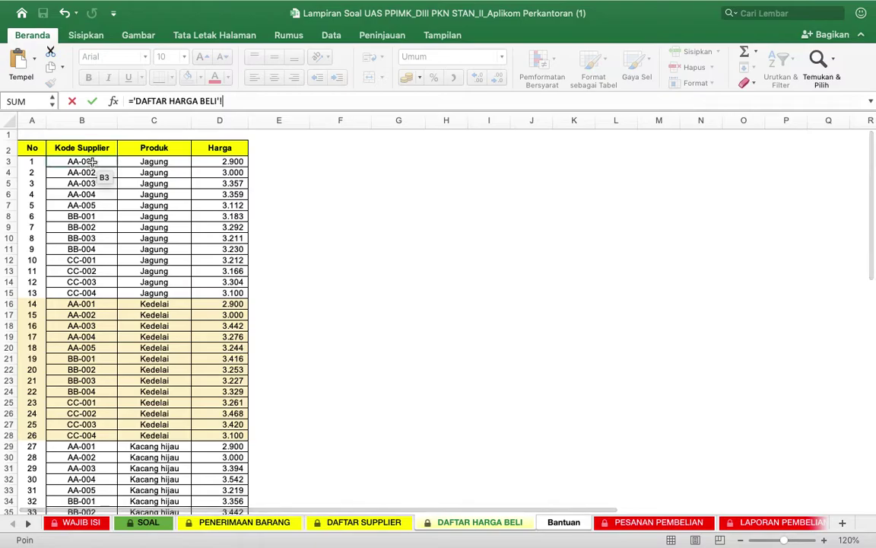
mouse_move(93, 162)
left_mouse_down()
mouse_move(106, 247)
mouse_move(105, 520)
mouse_move(69, 397)
mouse_move(57, 44)
mouse_move(82, 156)
mouse_move(88, 149)
left_mouse_up()
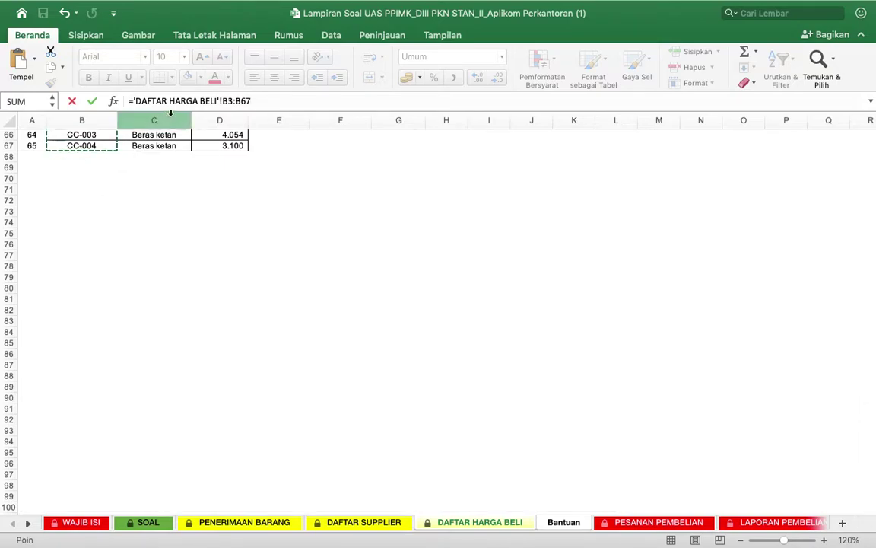
type("&")
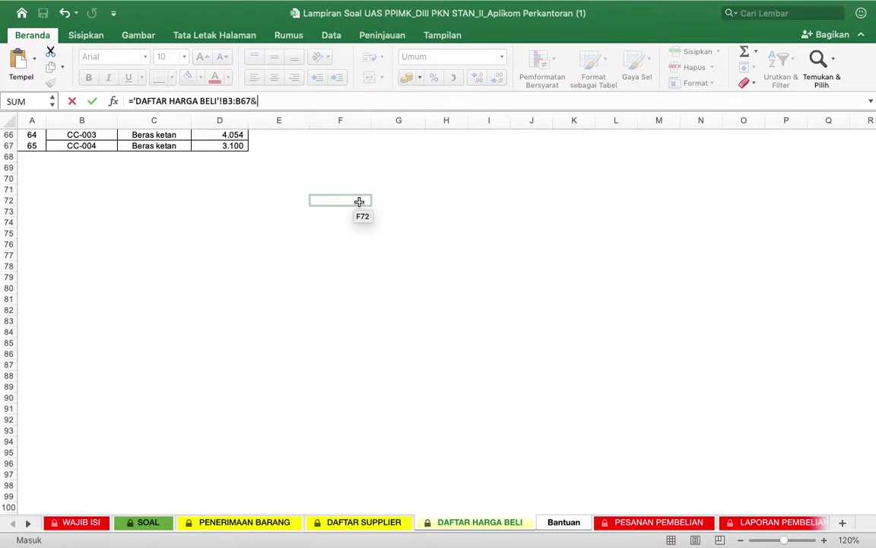
left_click(479, 529)
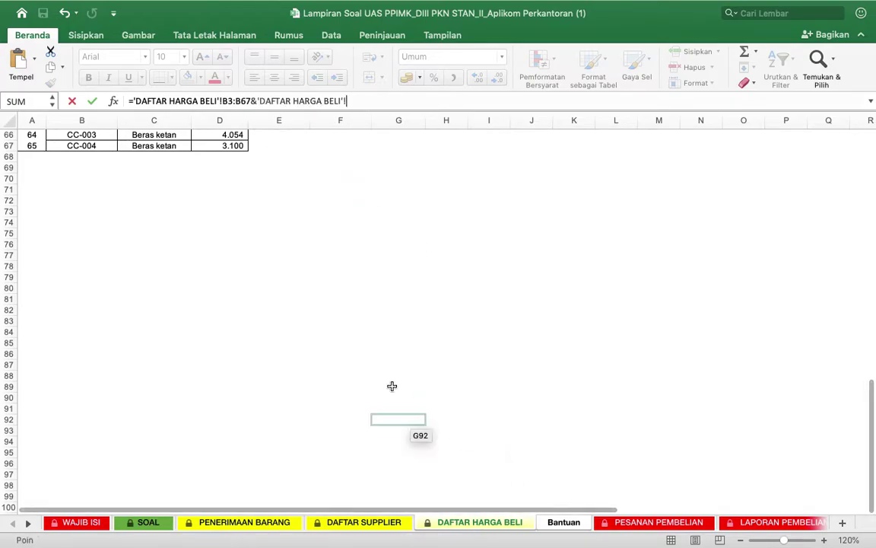
scroll(336, 319, "up", 20)
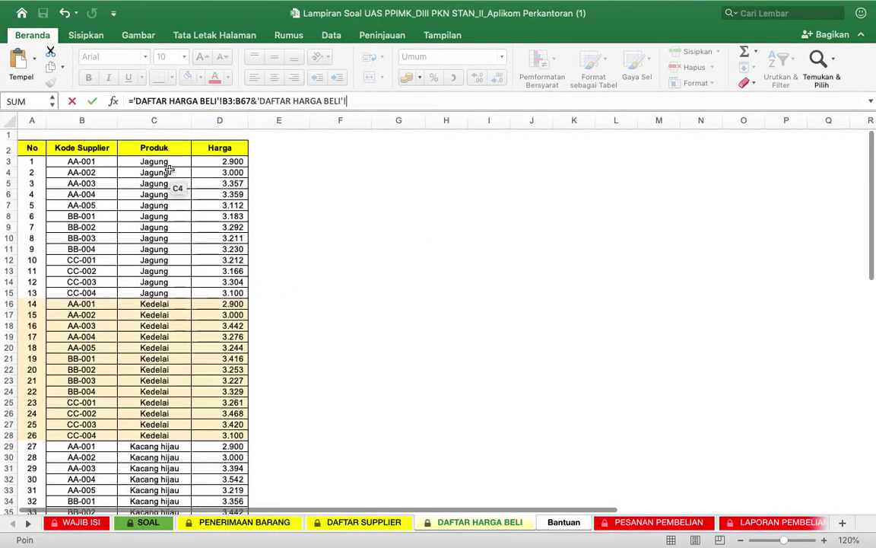
left_click_drag(156, 167, 152, 504)
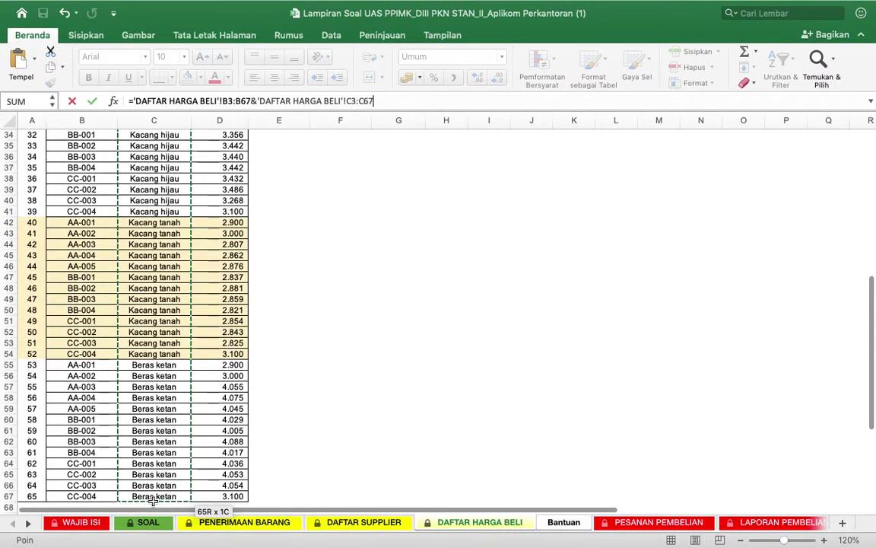
key("Return")
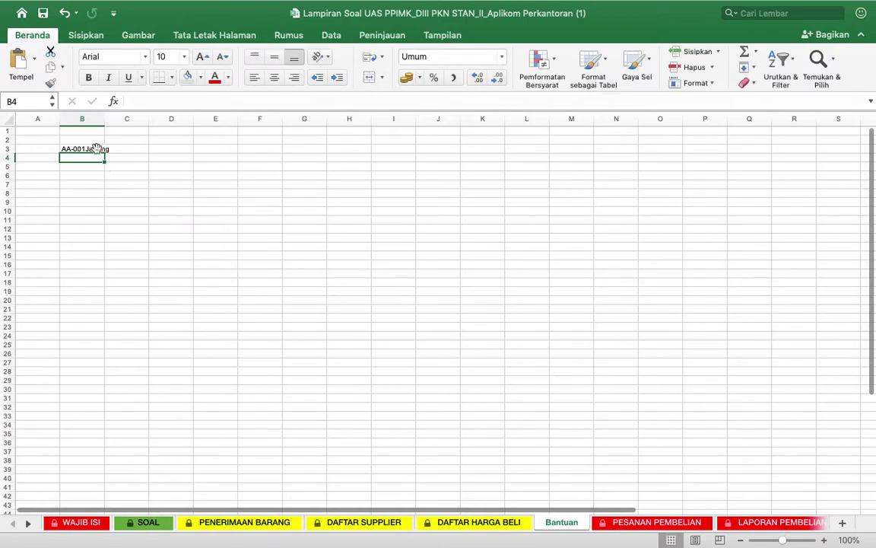
Step: Copy the B3 formula of the Bantuan sheet down to row 67
left_click(100, 148)
left_click_drag(105, 150, 104, 428)
scroll(186, 241, "up", 10)
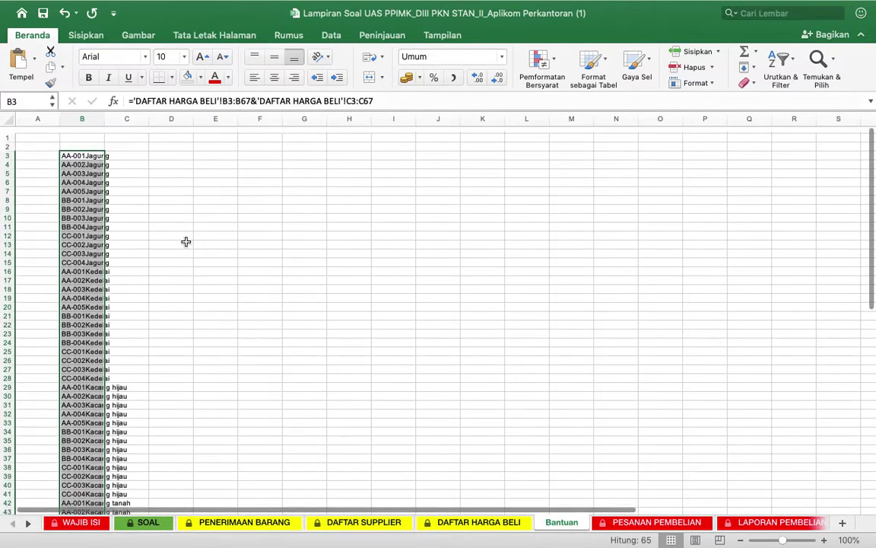
Step: In C3 of Bantuan, bring in the prices with the formula ='DAFTAR HARGA BELI'!D3:D67
left_click(128, 149)
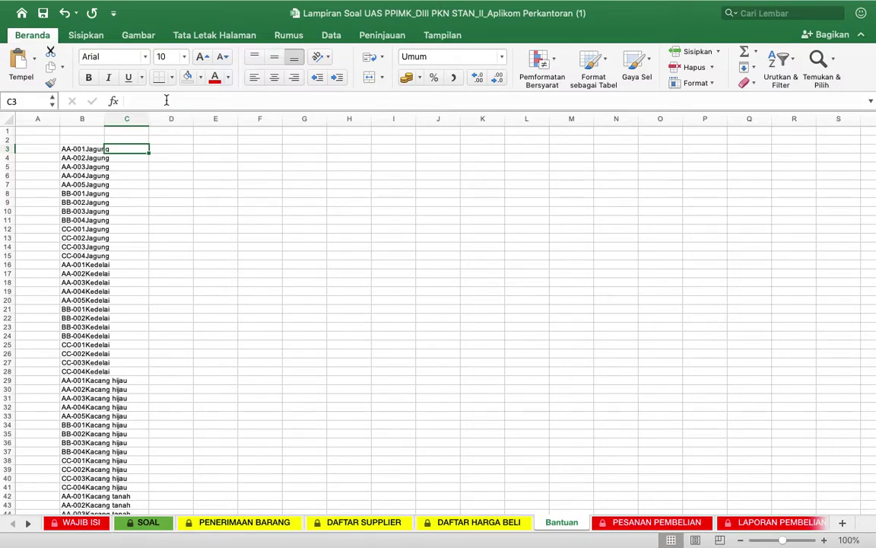
type("=")
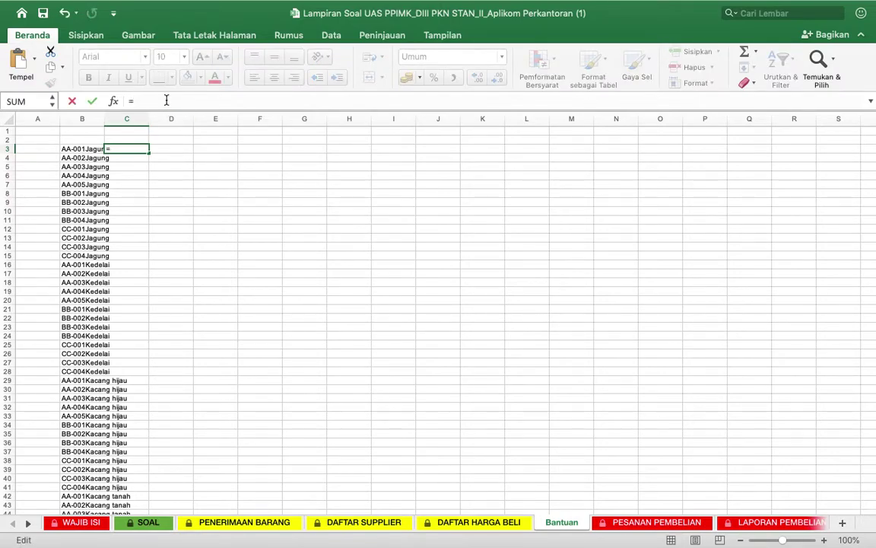
left_click(472, 523)
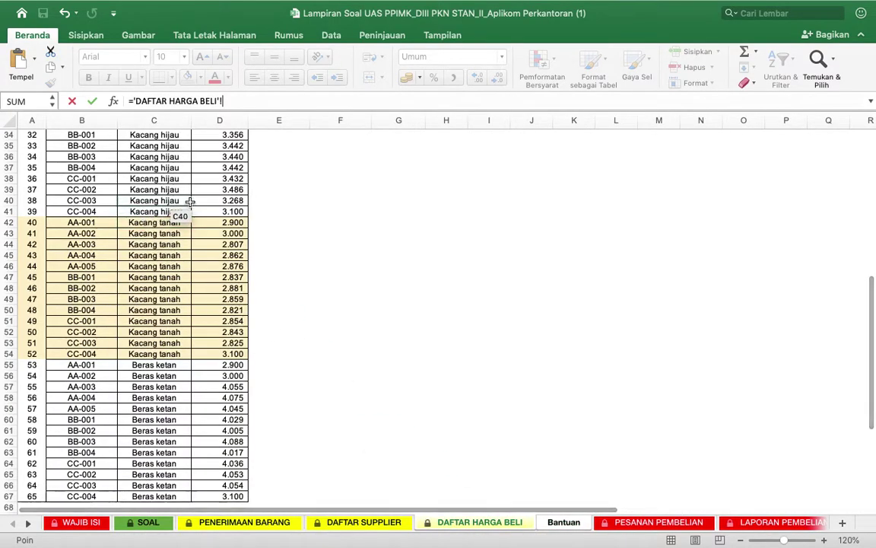
scroll(190, 201, "up", 10)
left_click_drag(231, 161, 228, 475)
key("Return")
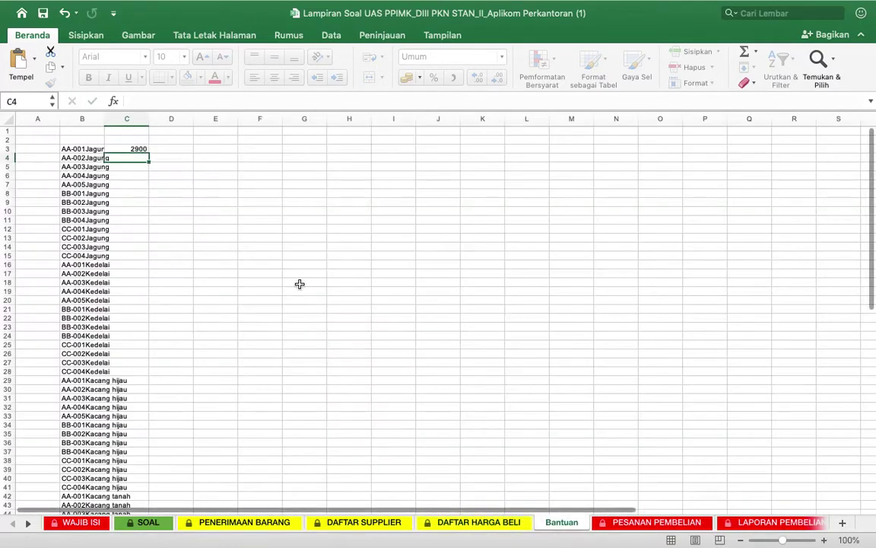
Step: Copy the C3 formula down to row 67 and widen column B to fit the combined code and product text
left_click(142, 150)
left_click_drag(149, 154, 142, 490)
scroll(161, 344, "up", 8)
left_click_drag(106, 119, 125, 120)
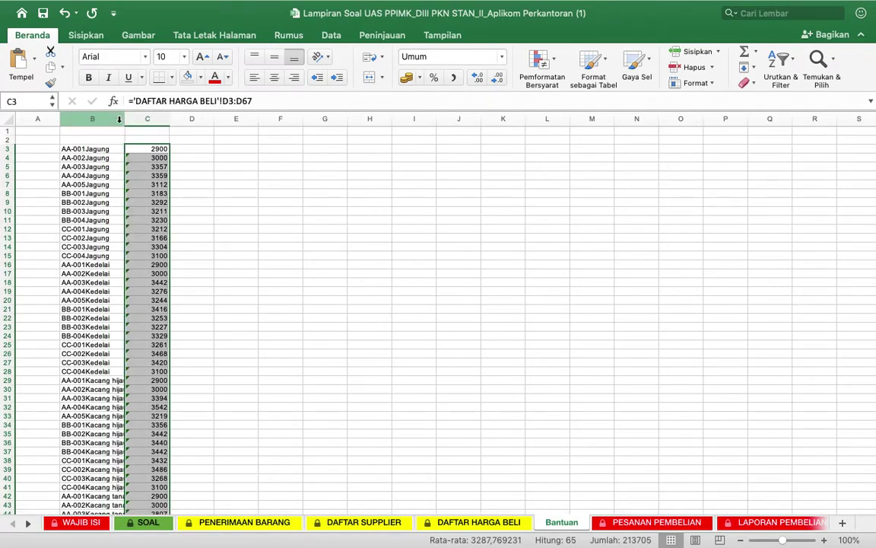
left_click_drag(124, 120, 144, 119)
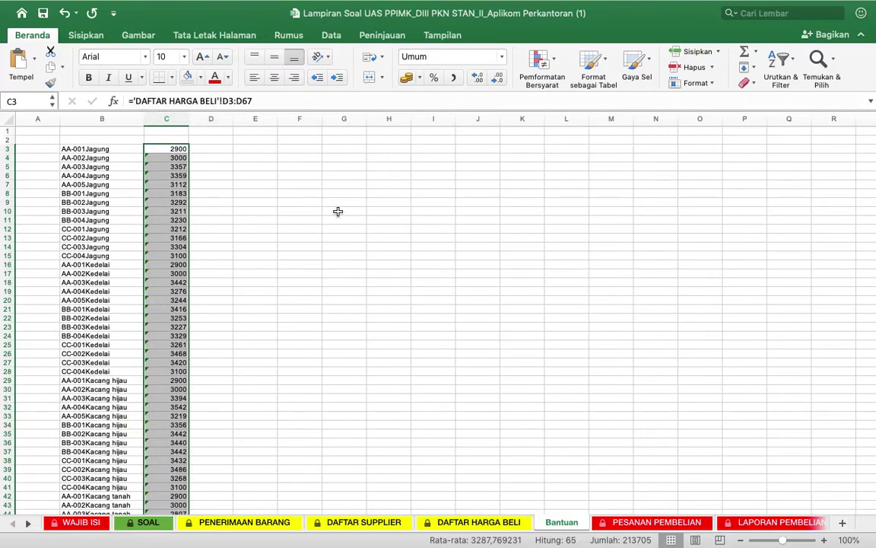
Step: On PESANAN PEMBELIAN, begin a VLOOKUP in I5 under Harga beli with D5&G5 as the lookup value
left_click(656, 522)
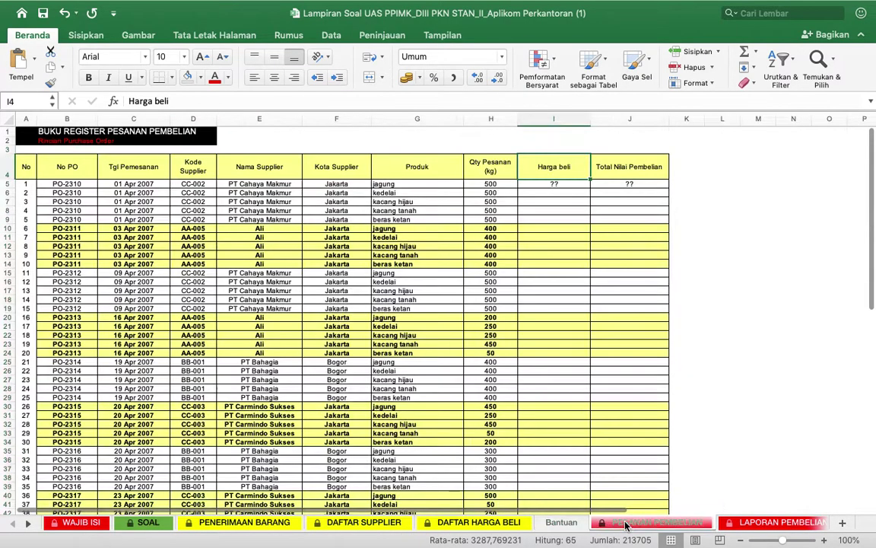
left_click(560, 184)
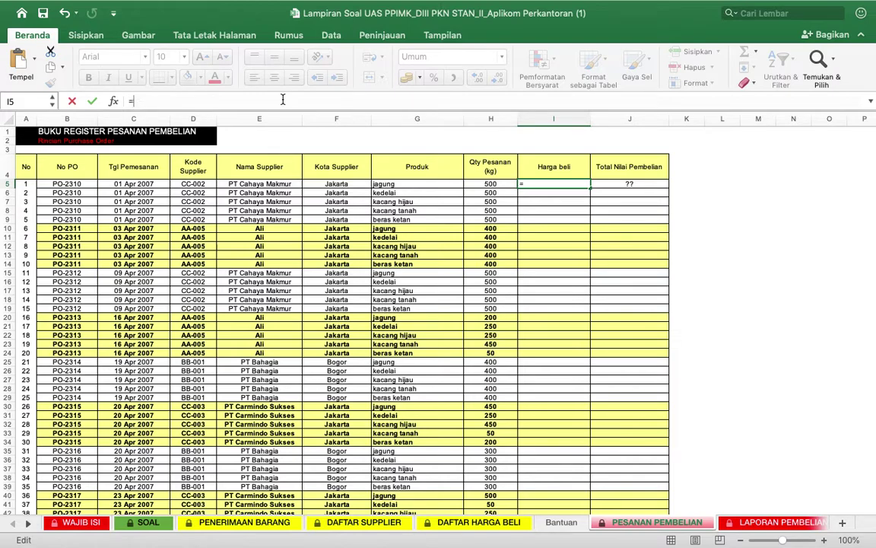
type("vlo")
double_click(140, 130)
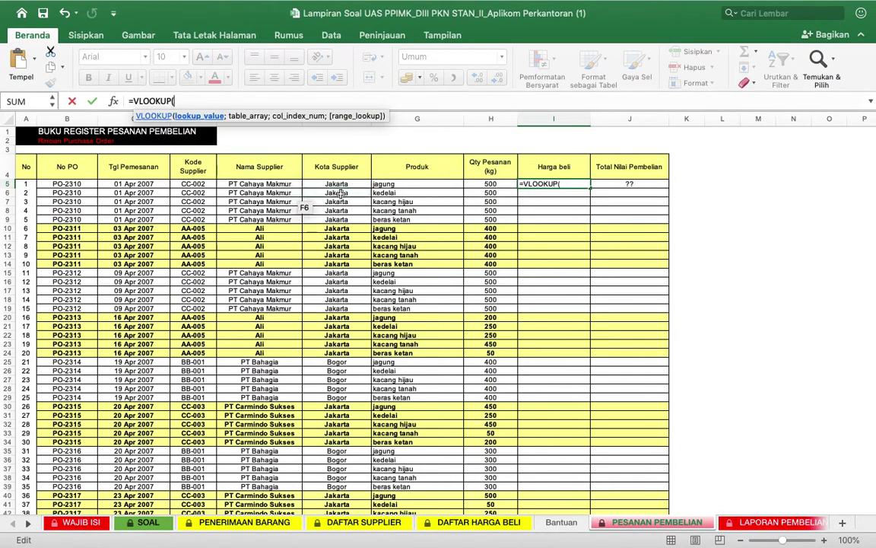
left_click(196, 185)
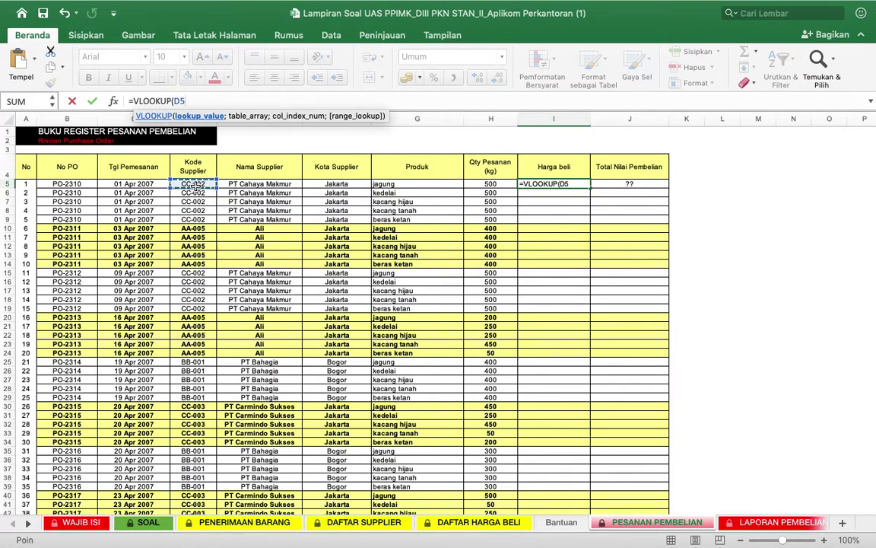
type("&")
left_click(397, 184)
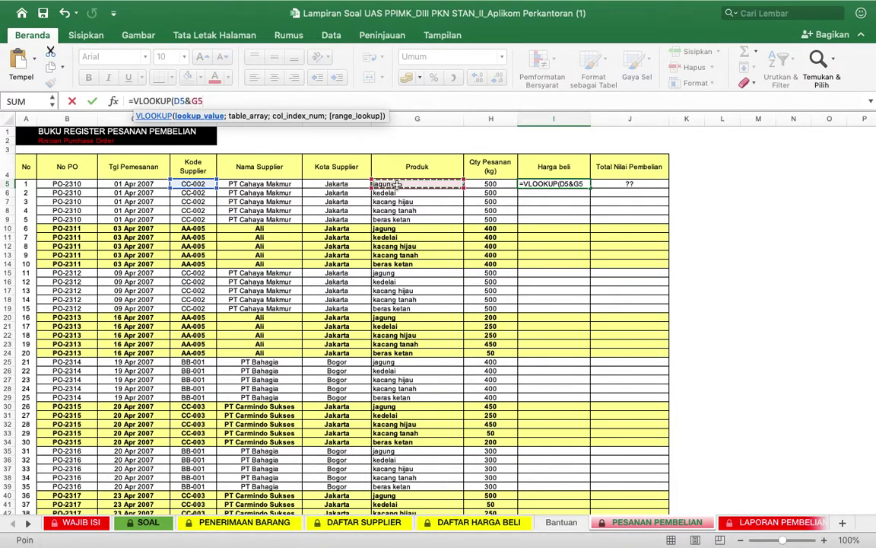
type(";")
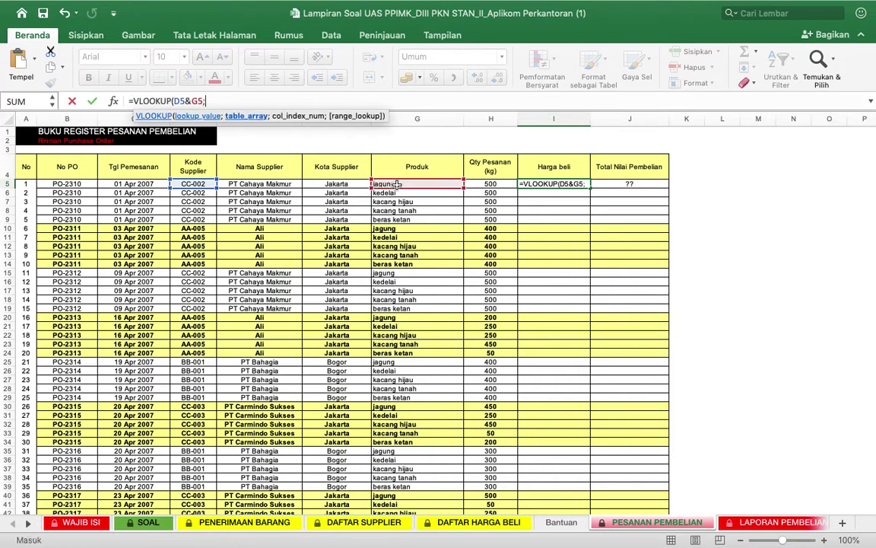
Step: Complete the I5 VLOOKUP with the absolute range Bantuan!$B$3:$C$67, column index 2 and exact match 0
left_click(561, 523)
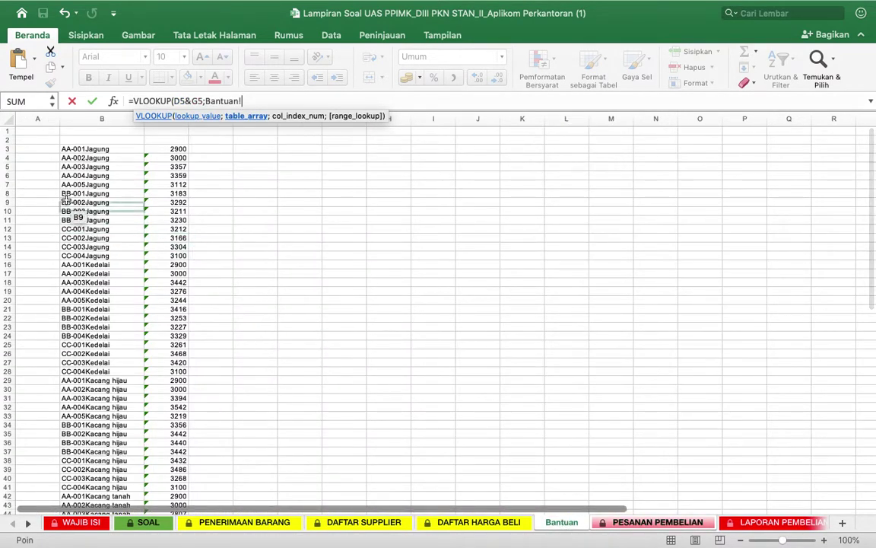
left_click_drag(67, 149, 179, 495)
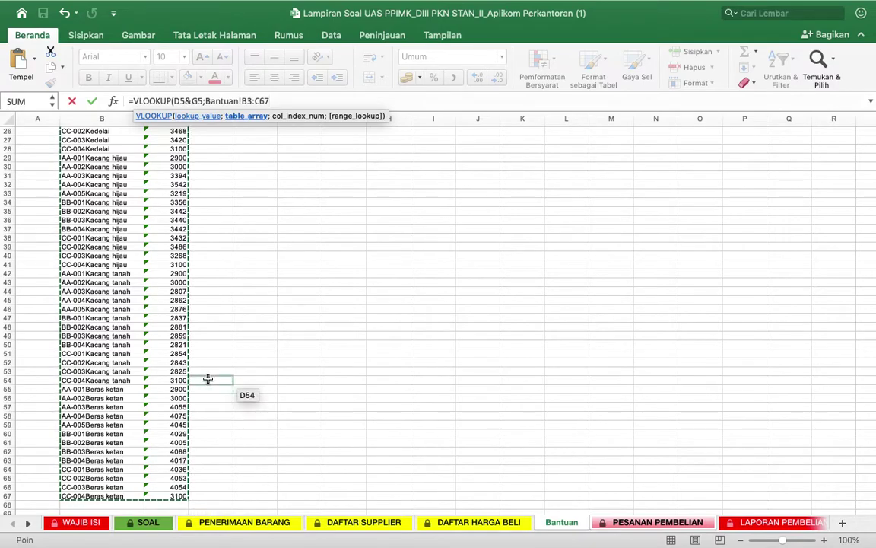
key("F4")
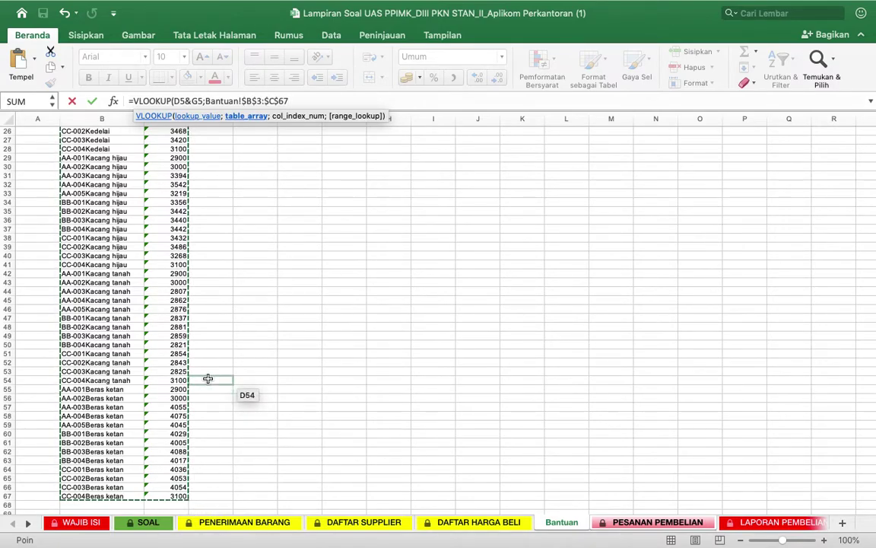
type(";")
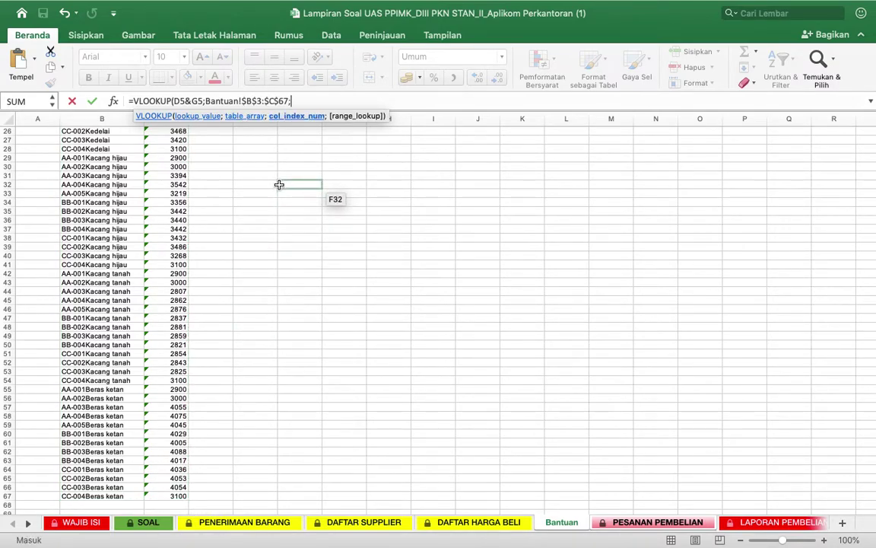
type("2;")
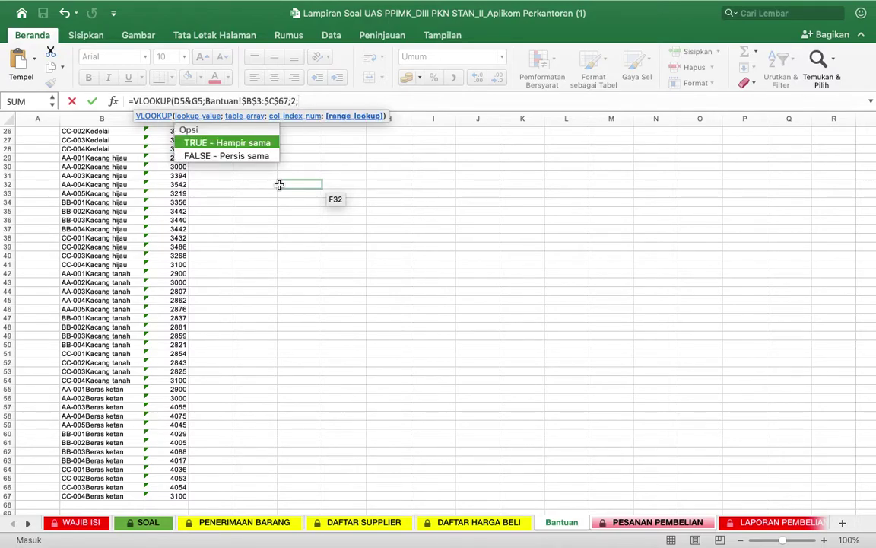
type("0)")
key("Return")
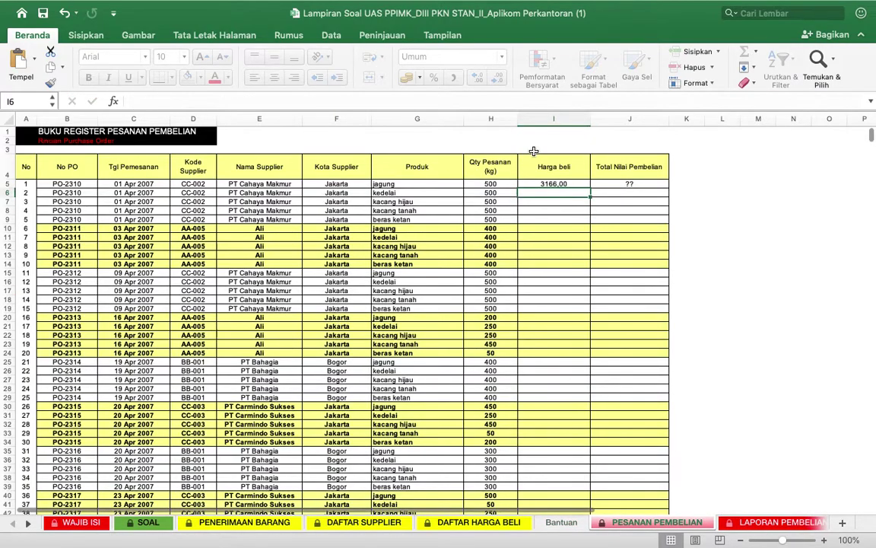
Step: Copy the I5 formula down the Harga beli column to the last order row and select J5 under Total Nilai Pembelian
left_click(570, 185)
left_click_drag(590, 187, 566, 499)
scroll(648, 357, "up", 20)
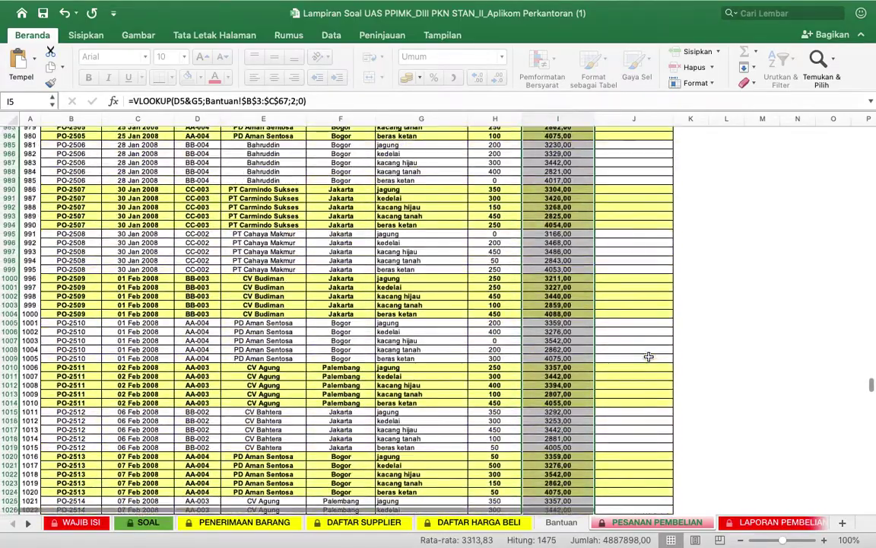
scroll(648, 357, "up", 20)
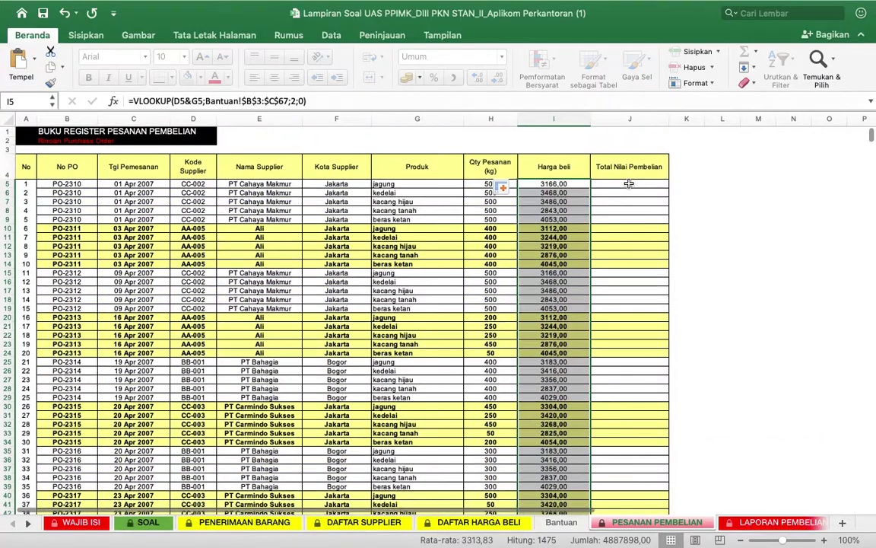
left_click(629, 183)
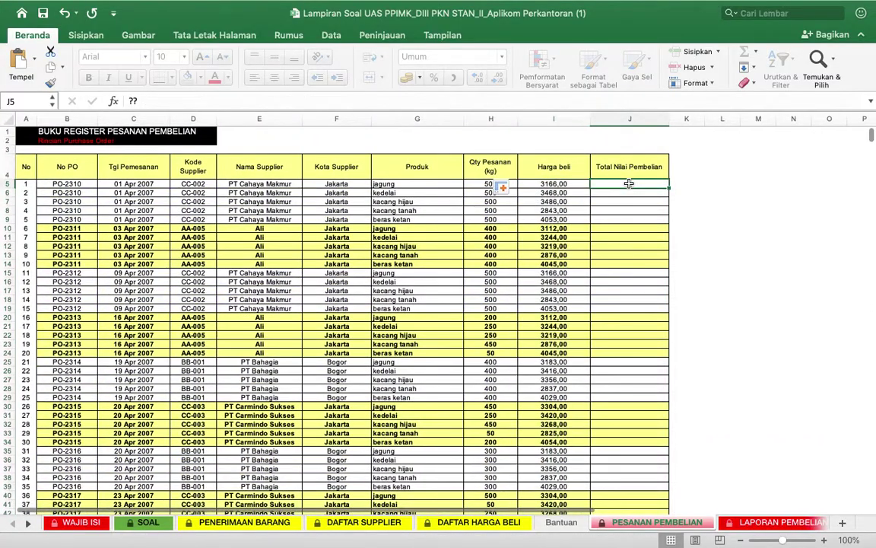
Step: Replace the placeholder in J5 under Total Nilai Pembelian with the formula =H5*I5
left_click(560, 184)
left_click(605, 184)
left_click(324, 105)
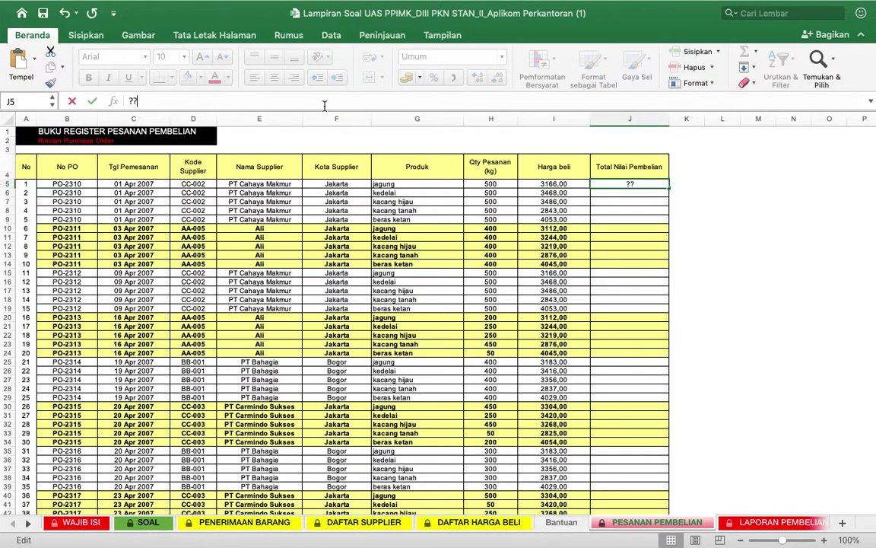
key("BackSpace")
key("BackSpace")
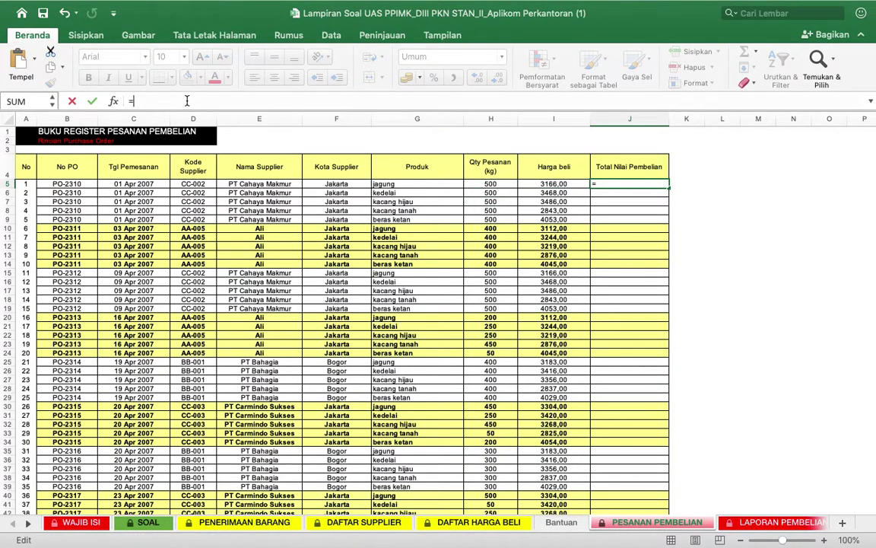
left_click(490, 184)
type("*")
left_click(556, 184)
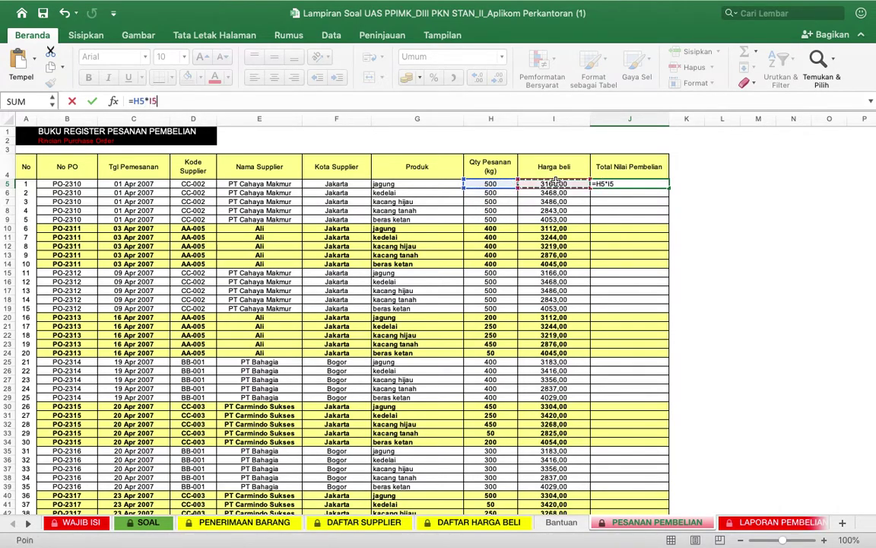
key("Return")
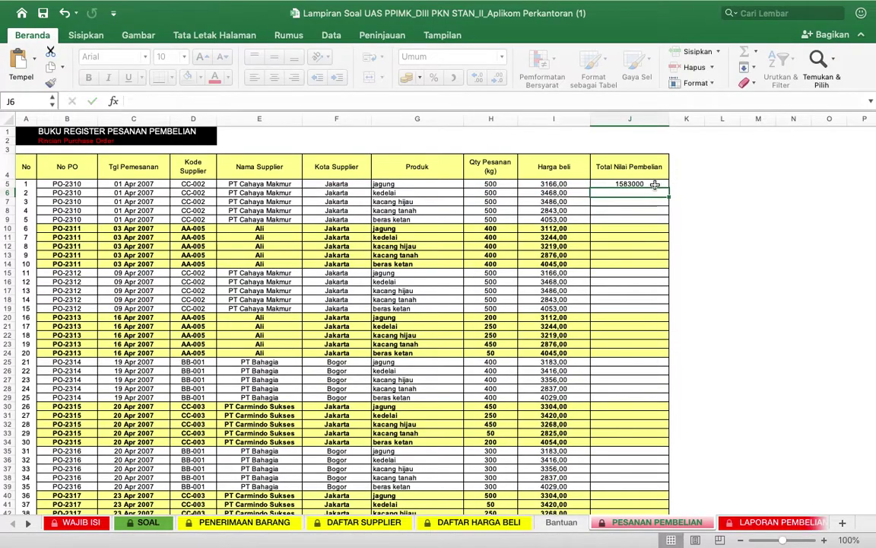
Step: Copy the J5 formula down the Total Nilai Pembelian column to row 1479
left_click_drag(668, 187, 660, 496)
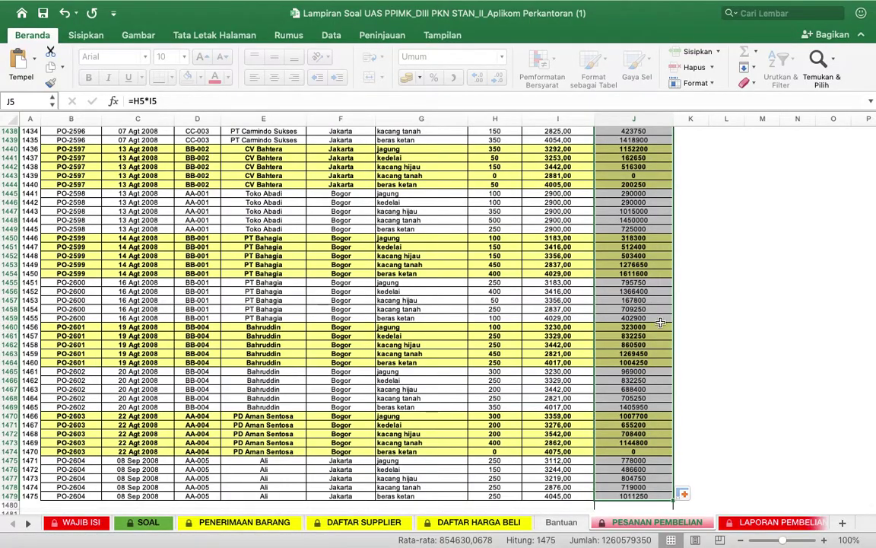
scroll(661, 323, "up", 20)
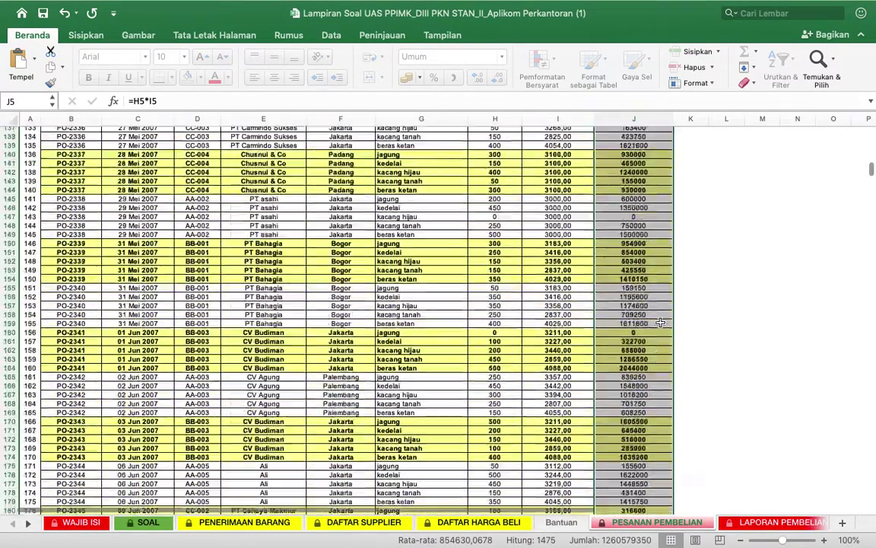
scroll(660, 323, "up", 10)
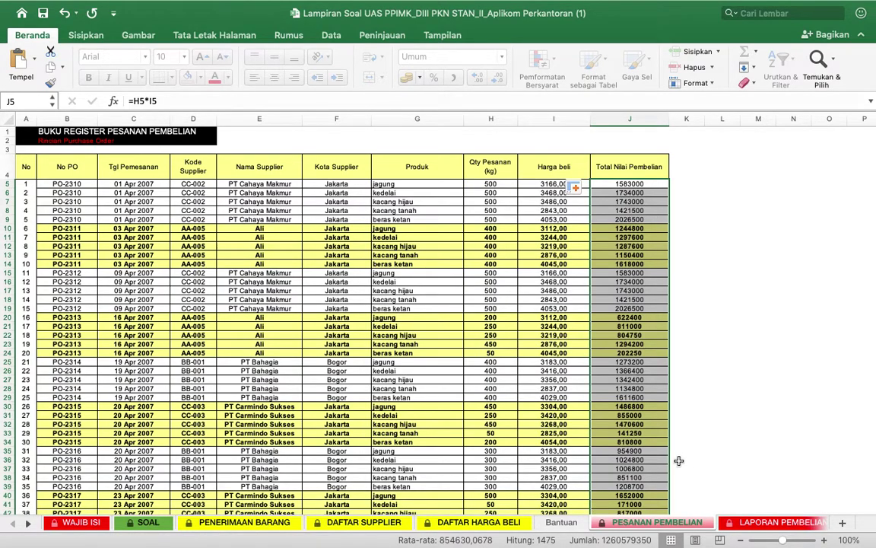
Step: On LAPORAN PEMBELIAN, begin a SUMIF in D2 with the absolute range 'PESANAN PEMBELIAN'!$B$5:$B$1479
left_click(748, 521)
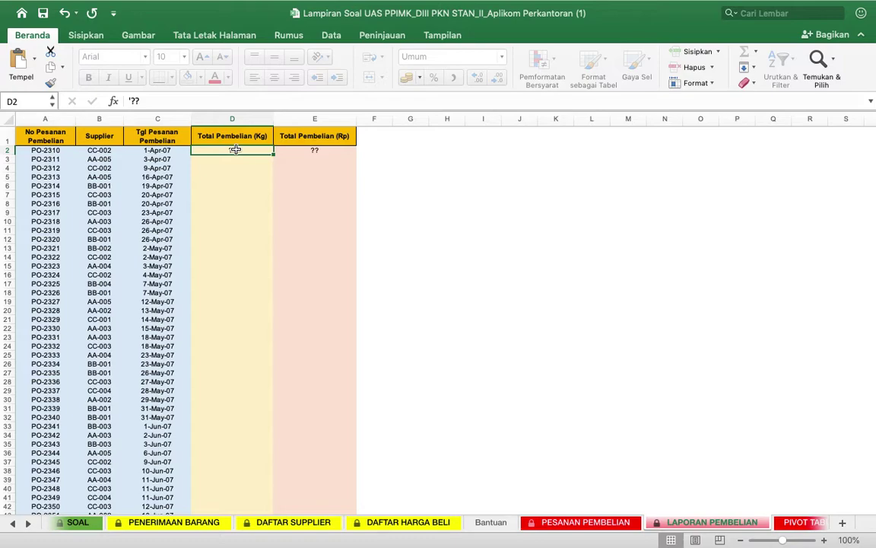
left_click(177, 100)
type("=")
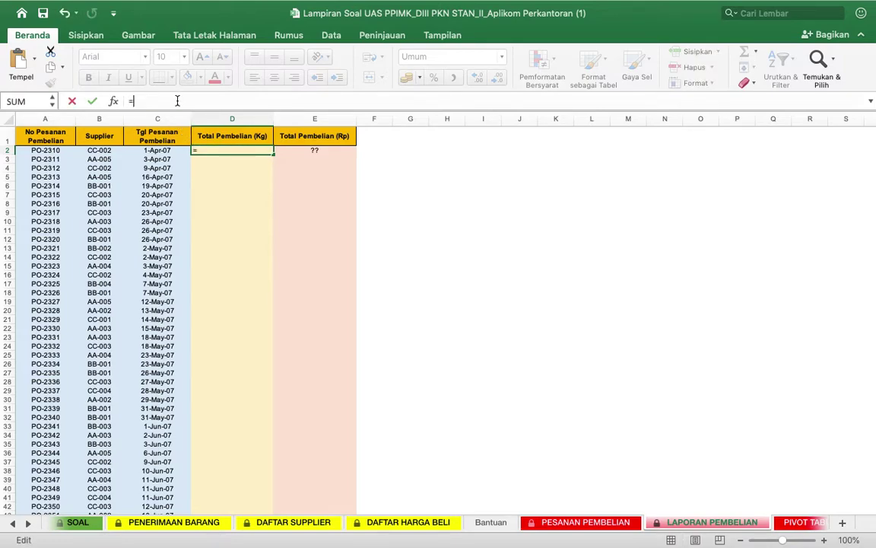
type("sum")
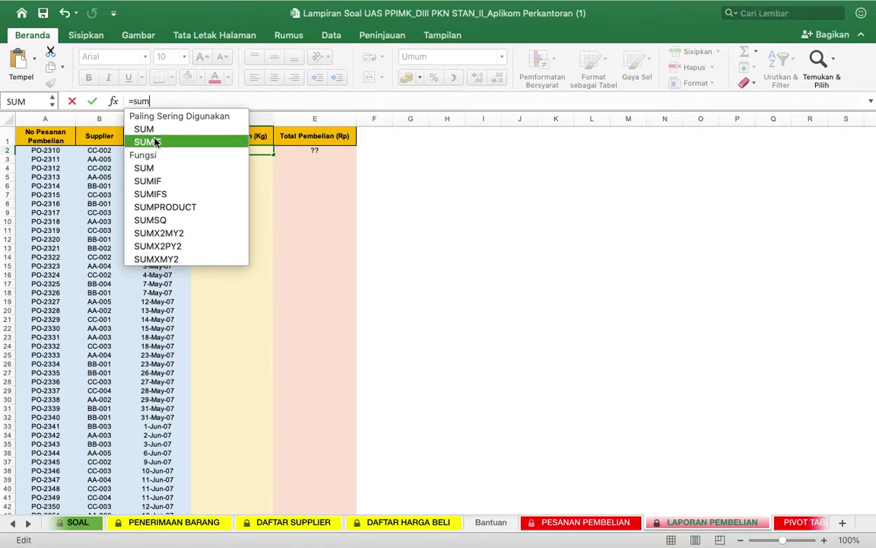
double_click(155, 142)
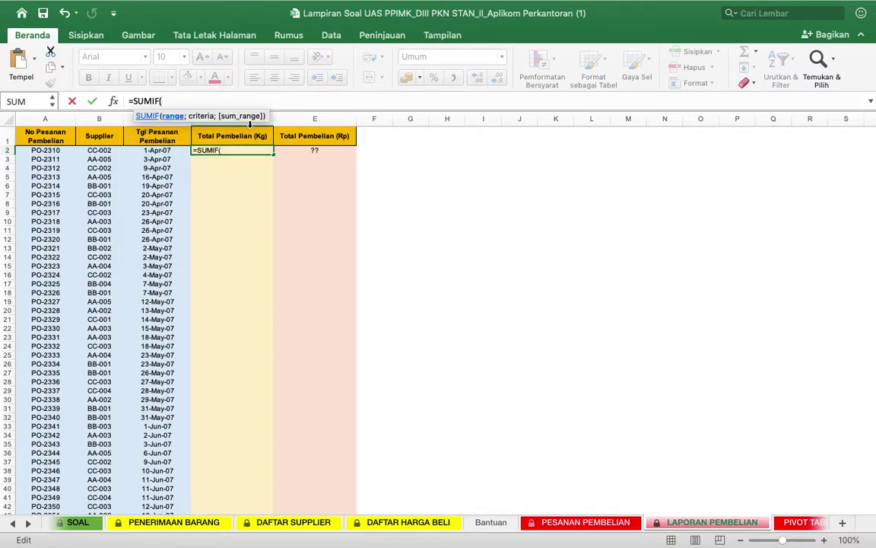
left_click(560, 523)
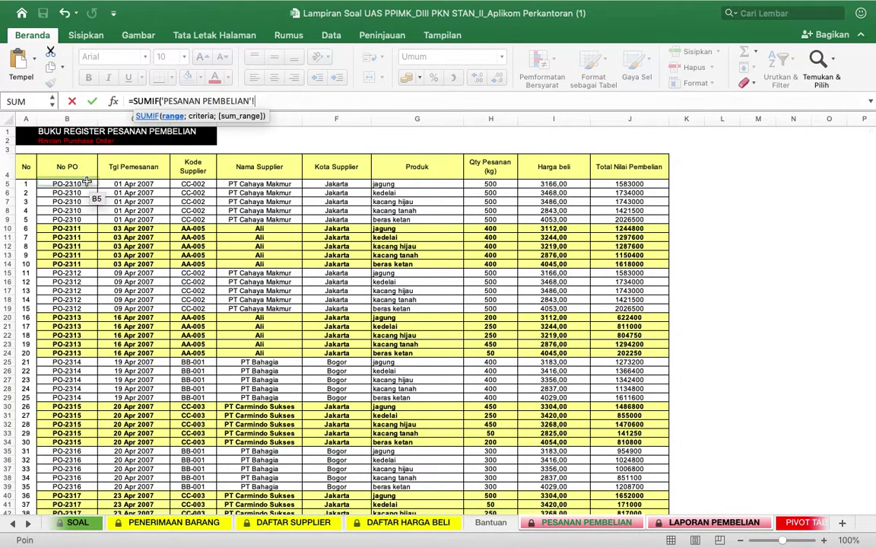
left_click_drag(79, 184, 77, 489)
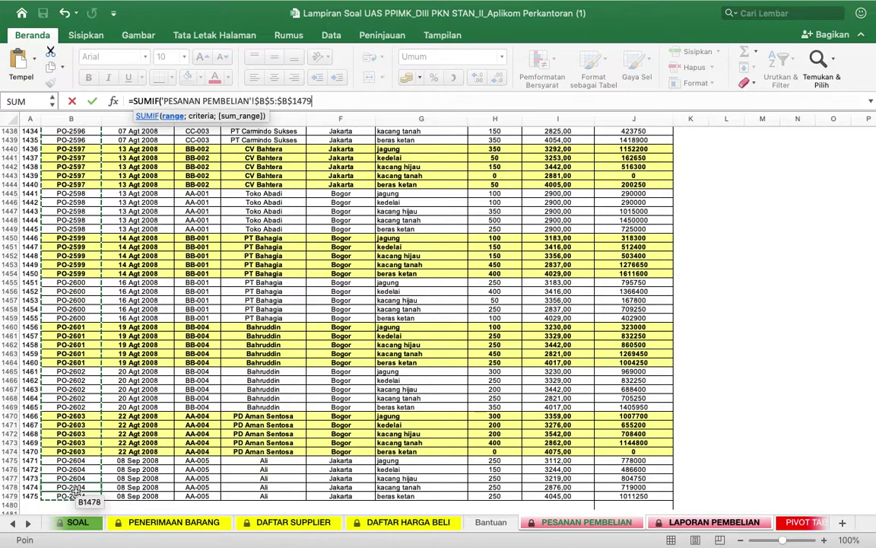
type(";")
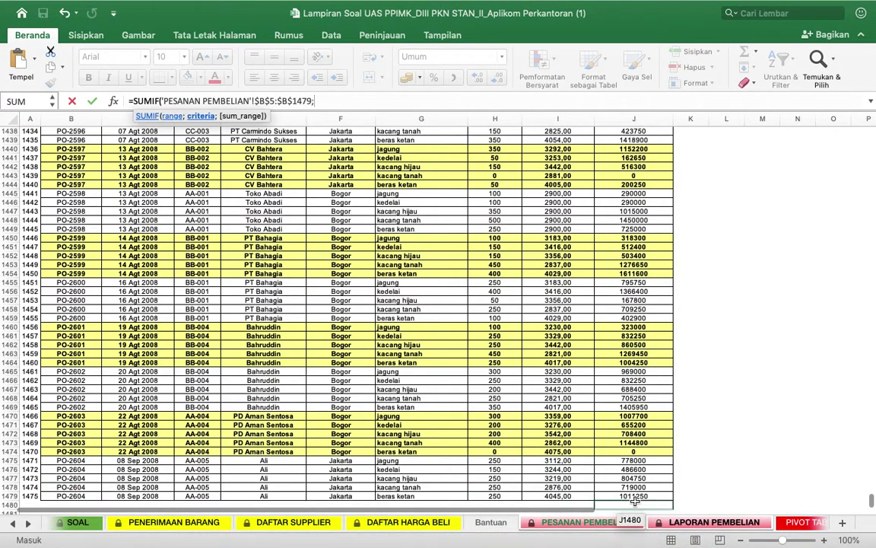
Step: Complete the D2 SUMIF with criterion 'LAPORAN PEMBELIAN'!A2 and the absolute sum range 'PESANAN PEMBELIAN'!$H$5:$H$1479
left_click(704, 523)
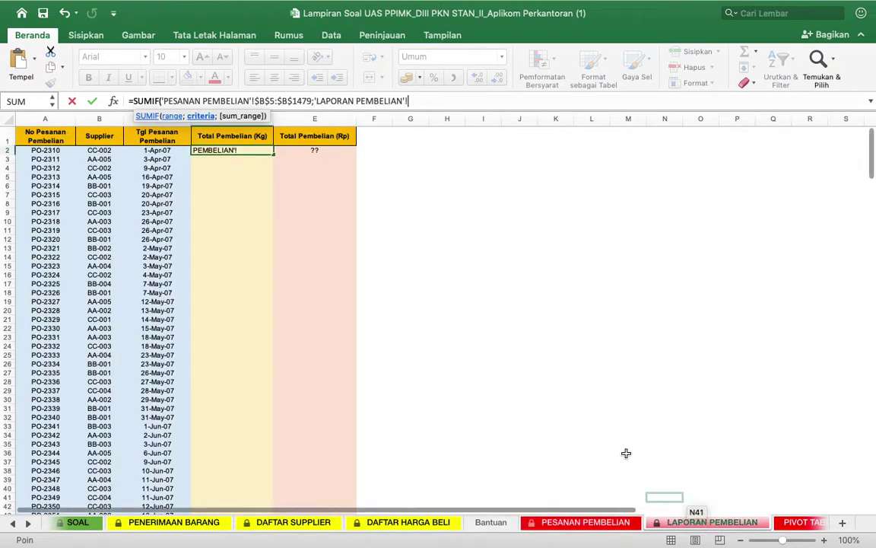
left_click(47, 150)
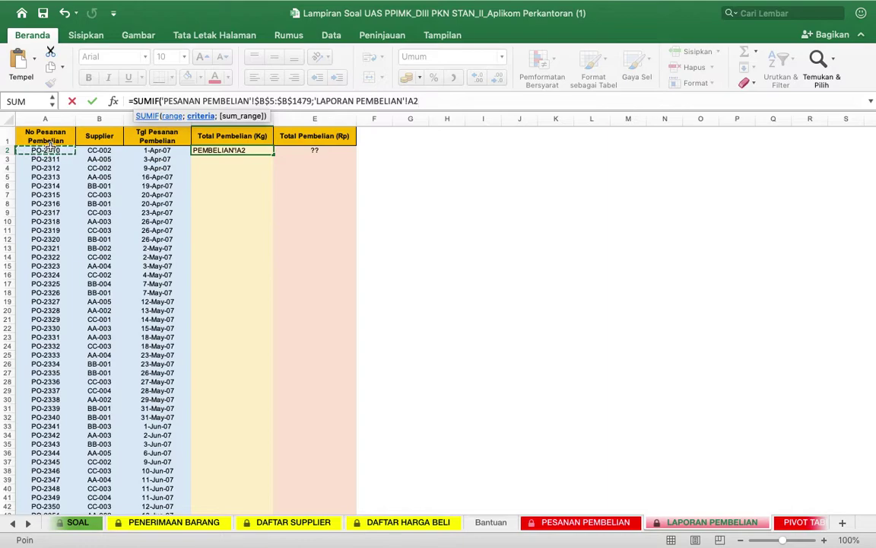
type(";")
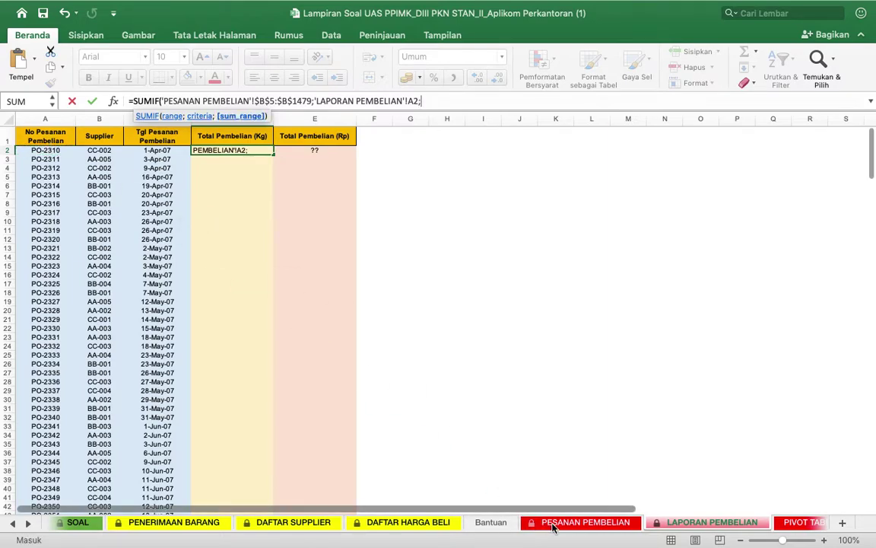
left_click(583, 522)
scroll(402, 181, "up", 20)
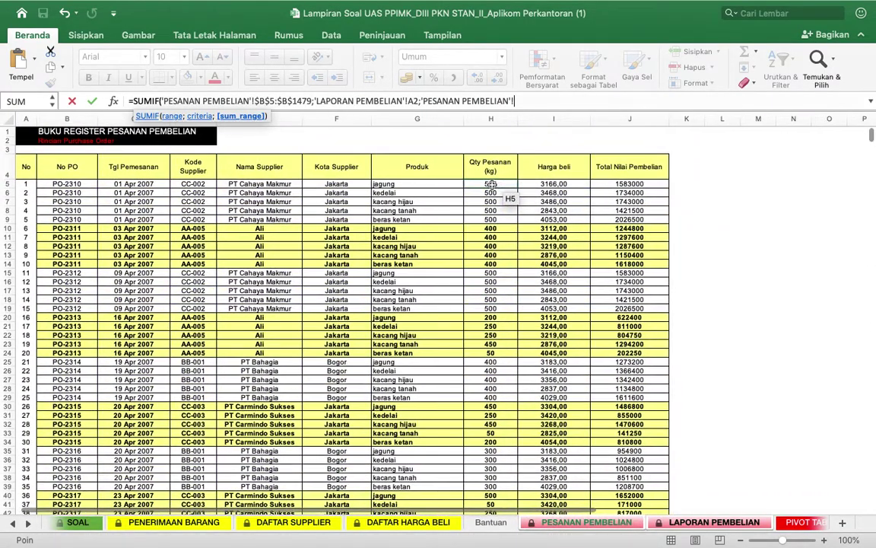
left_click_drag(493, 215, 502, 484)
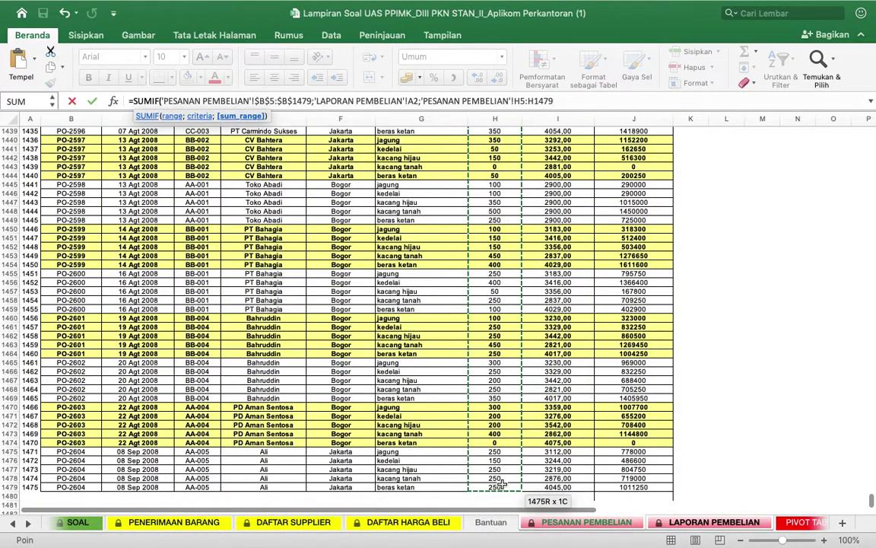
key("F4")
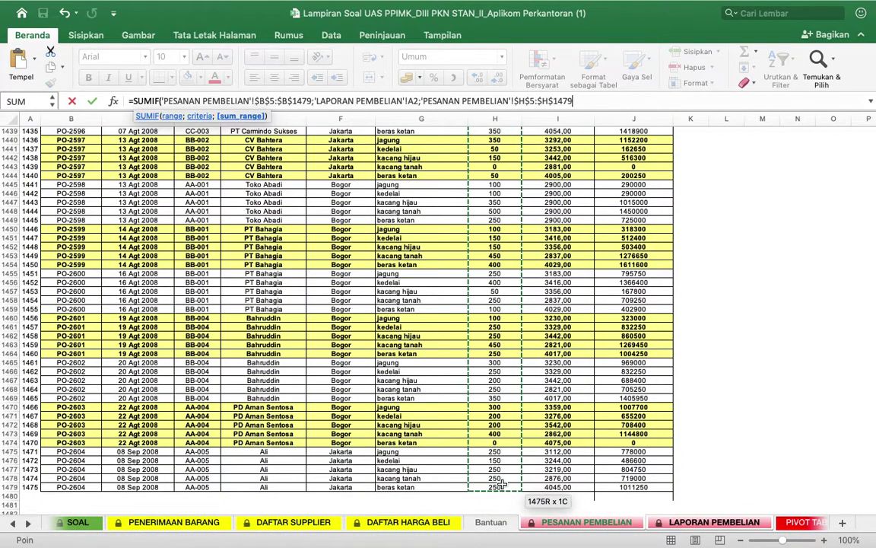
key("Return")
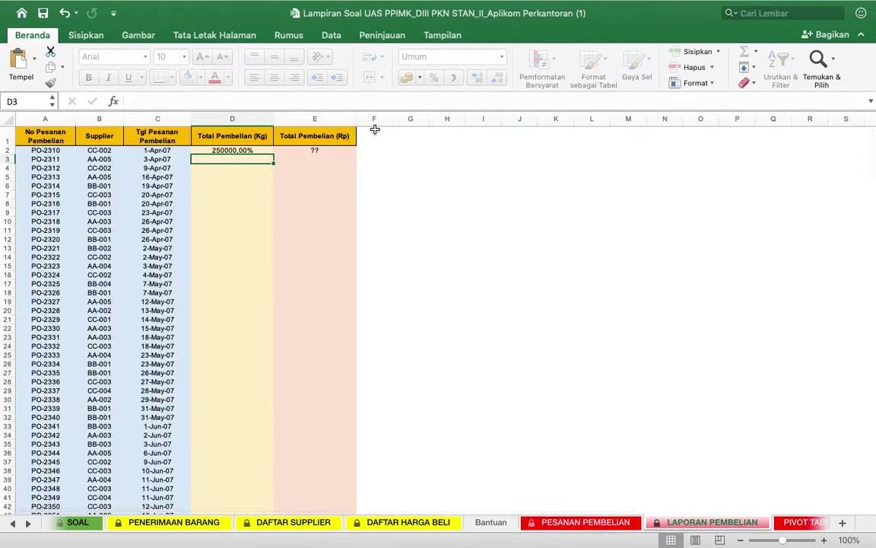
Step: Copy the D2 formula down the Total Pembelian (Kg) column to the last purchase order row
left_click(251, 150)
left_click_drag(272, 155, 256, 495)
scroll(382, 349, "up", 20)
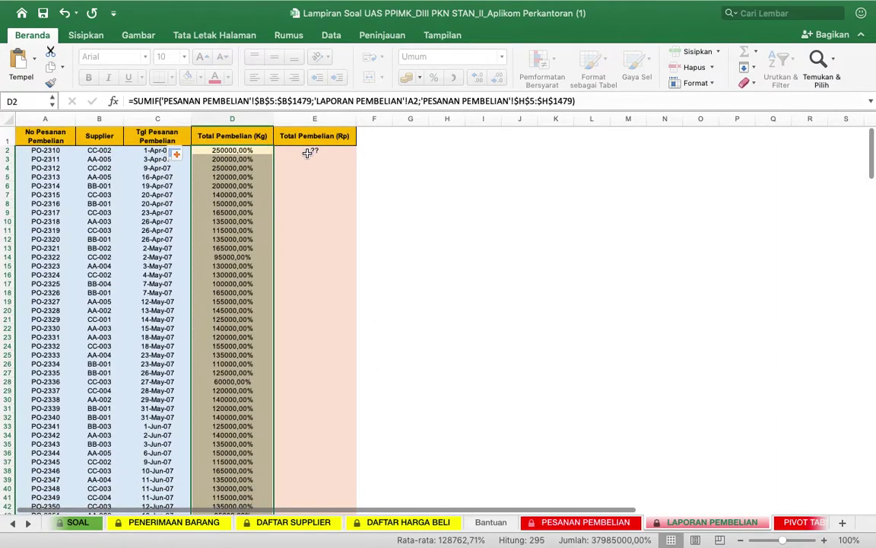
Step: Begin a SUMIF in E2 under Total Pembelian (Rp) with the absolute range 'PESANAN PEMBELIAN'!$B$5:$B$1479
left_click(307, 151)
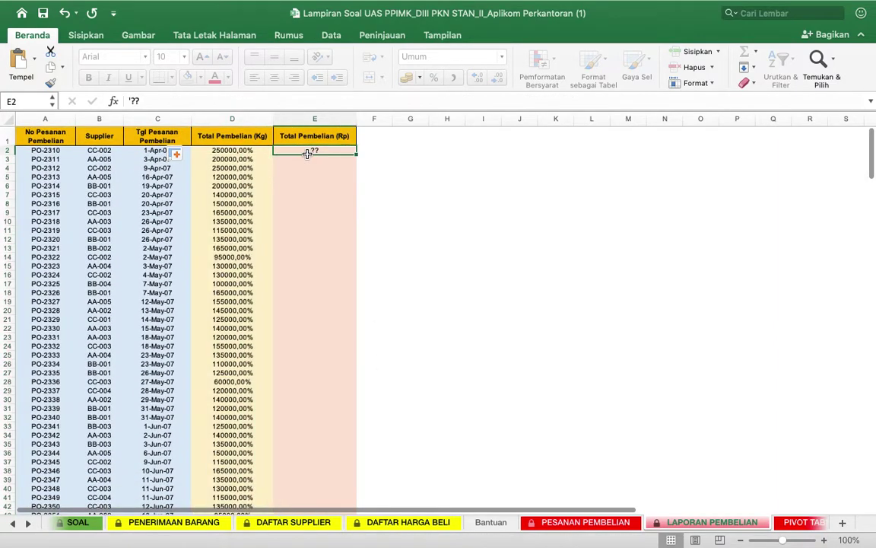
left_click(234, 103)
type("=vl")
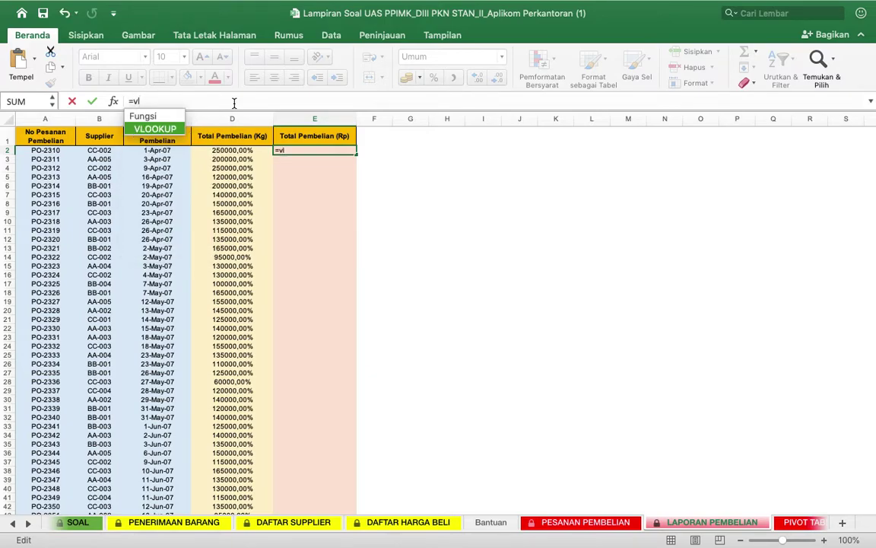
key("BackSpace")
key("BackSpace")
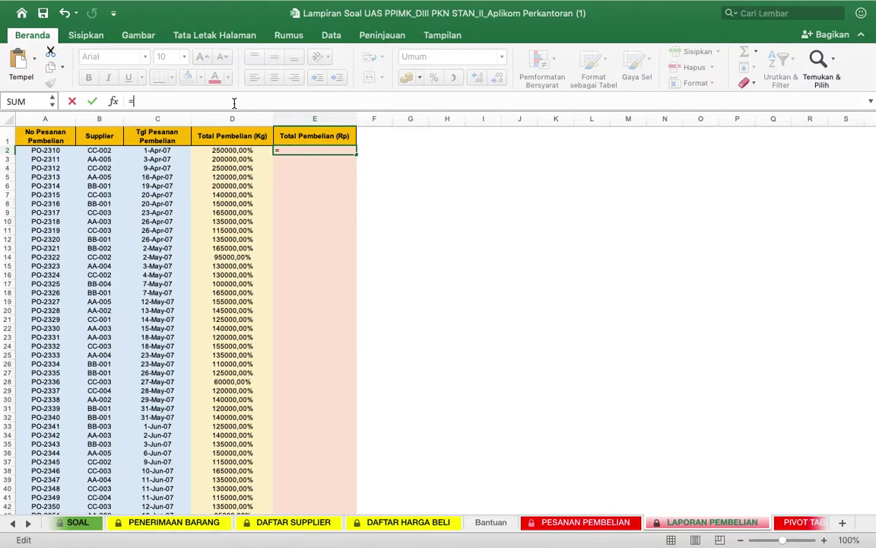
type("sum")
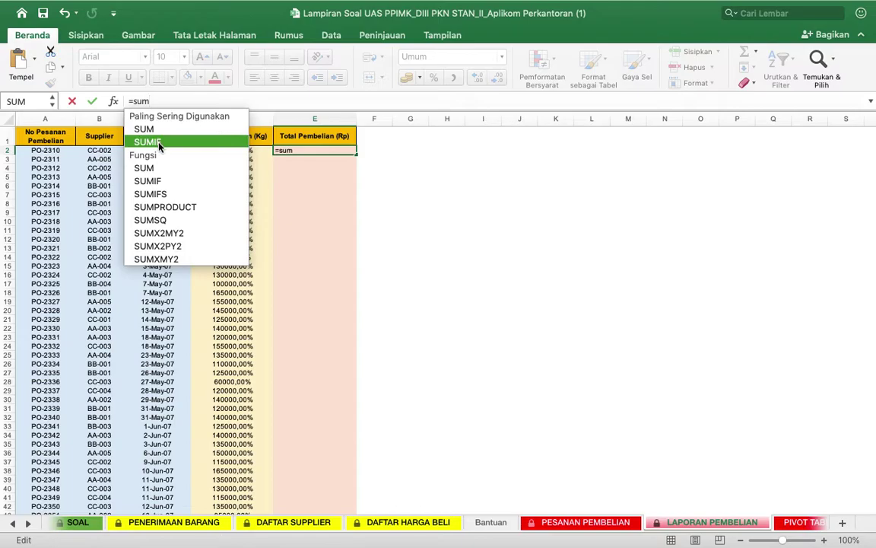
double_click(144, 141)
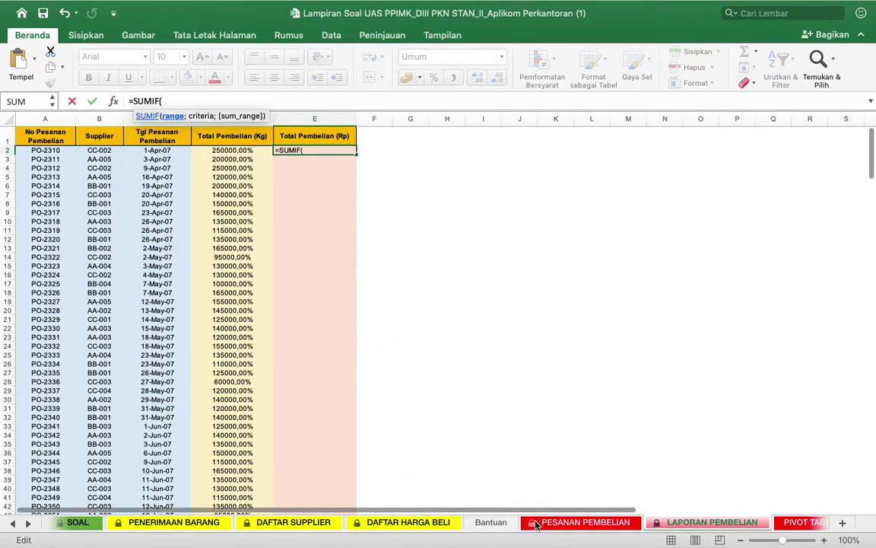
left_click(585, 521)
scroll(196, 241, "up", 20)
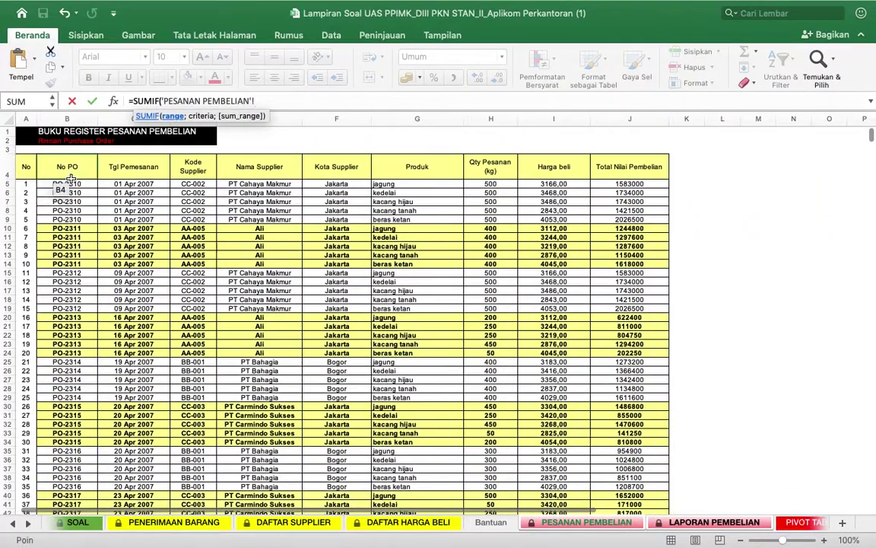
left_click_drag(67, 184, 69, 478)
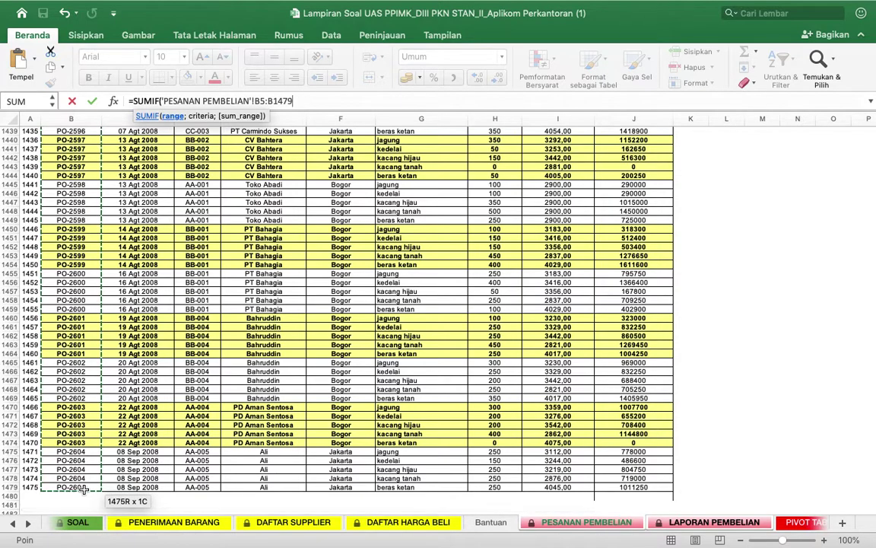
key("F4")
type(";")
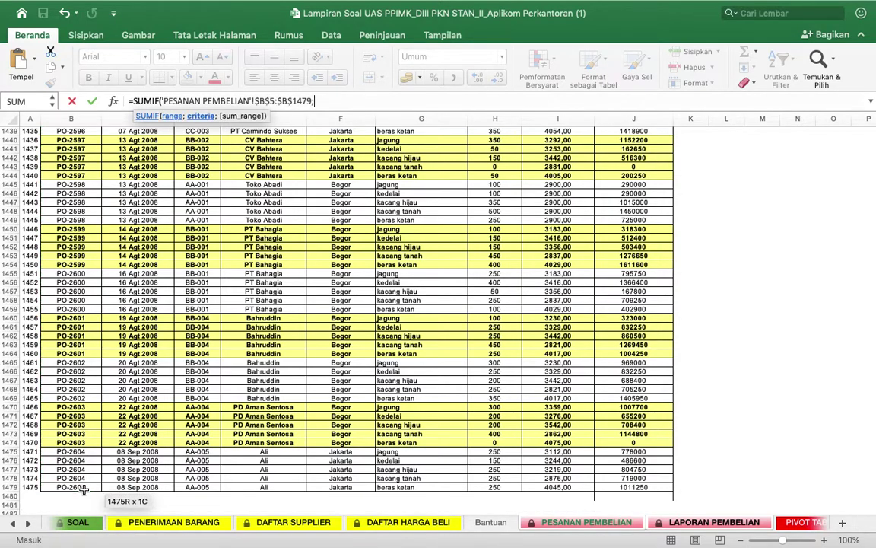
Step: Complete the E2 SUMIF with criterion 'LAPORAN PEMBELIAN'!A2 and the absolute sum range 'PESANAN PEMBELIAN'!$J$5:$J$1479
left_click(704, 524)
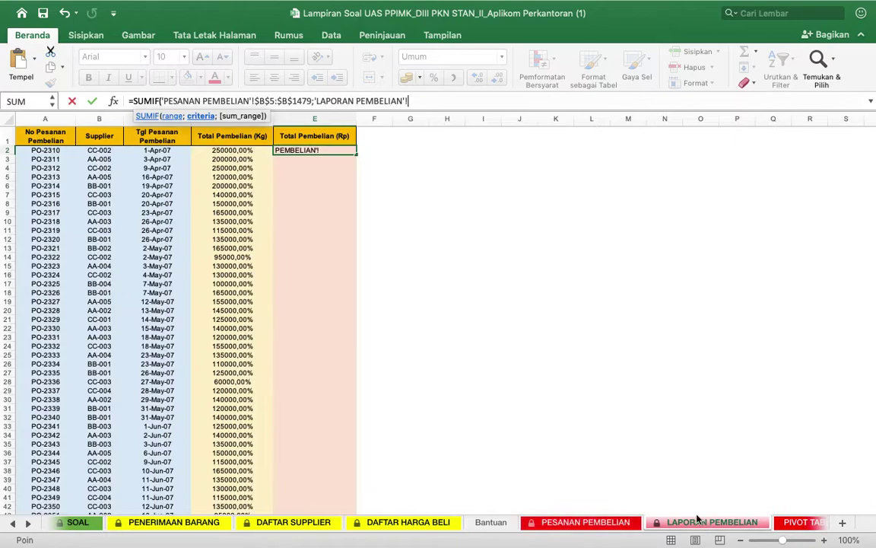
left_click(56, 153)
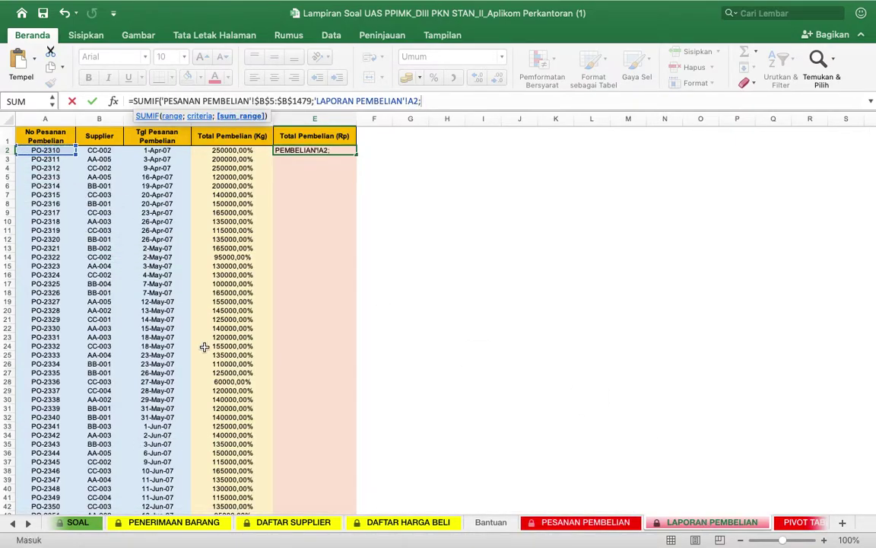
left_click(581, 528)
scroll(508, 280, "up", 20)
scroll(508, 279, "up", 20)
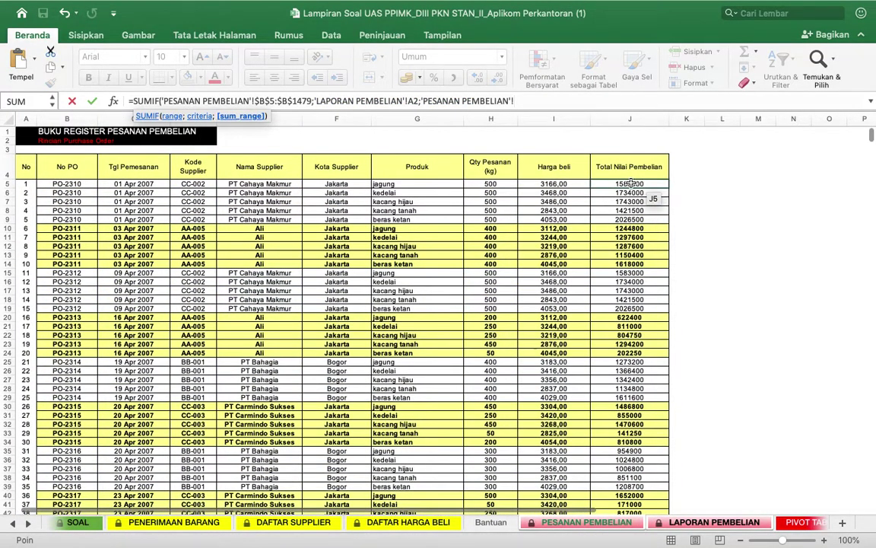
left_click_drag(632, 183, 632, 498)
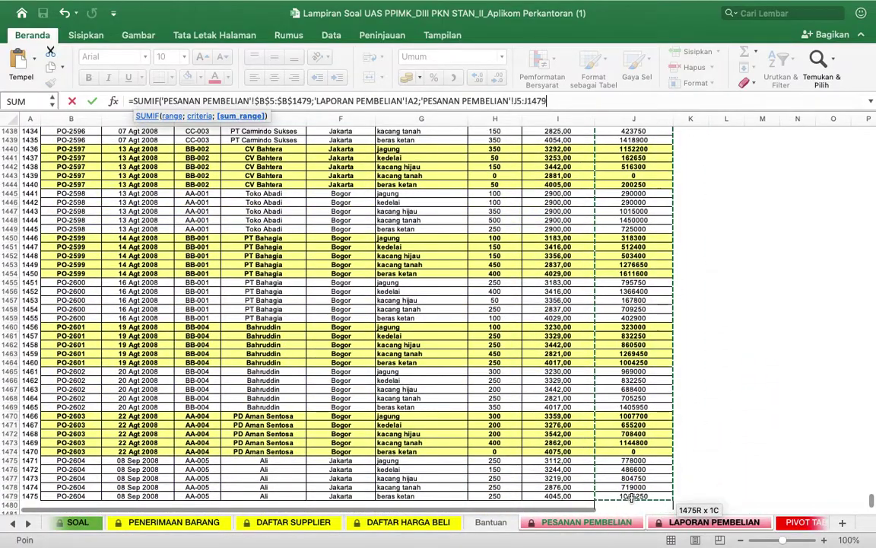
key("F4")
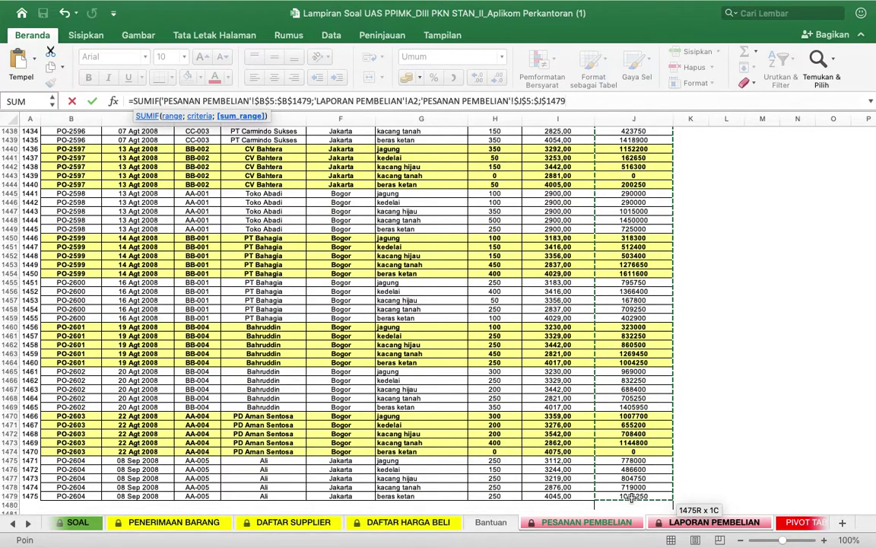
key("Return")
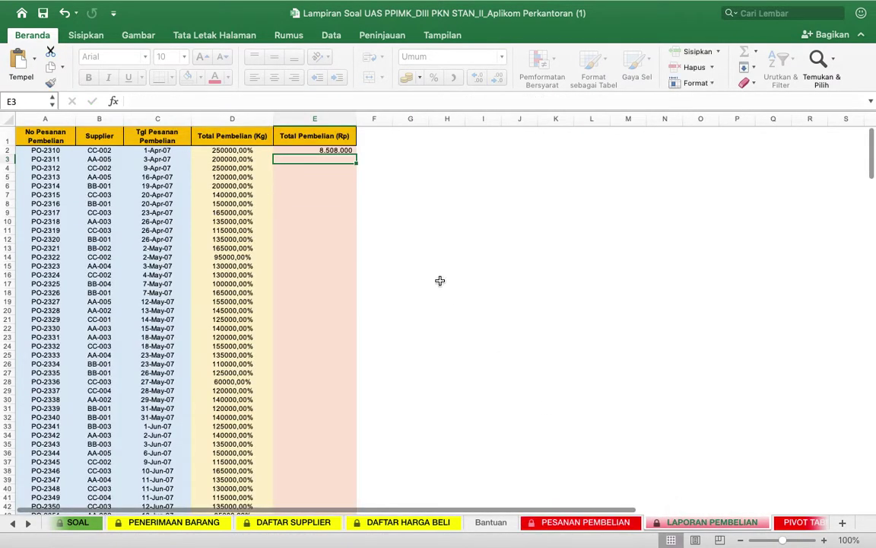
Step: Copy the E2 formula down the Total Pembelian (Rp) column to the last purchase order row
left_click(345, 153)
left_click_drag(356, 155, 354, 498)
scroll(401, 329, "up", 20)
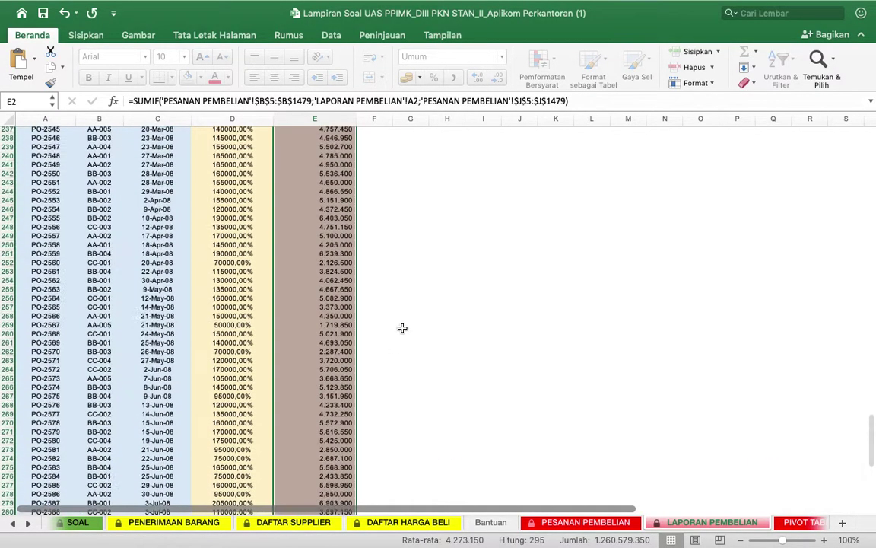
scroll(403, 357, "up", 10)
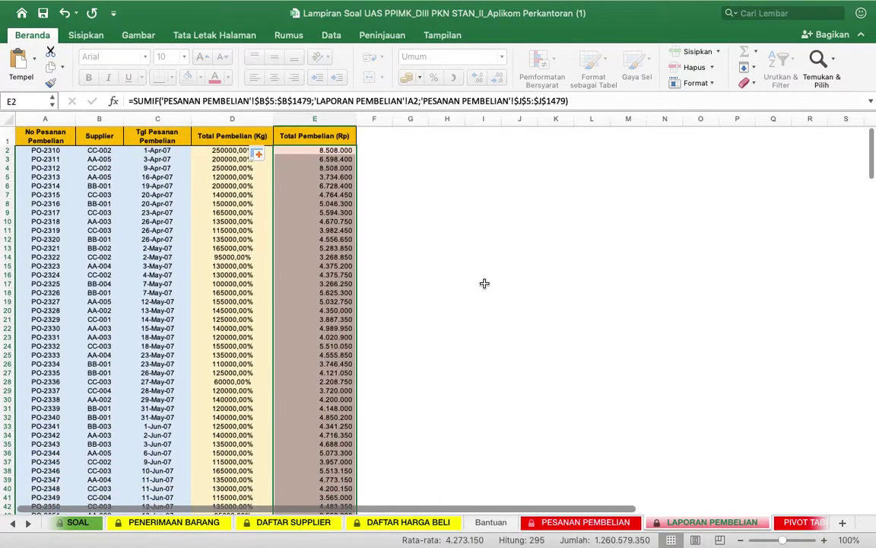
Step: Start a new PivotTable on the PIVOT TABLE sheet, placed at cell B4
left_click(791, 523)
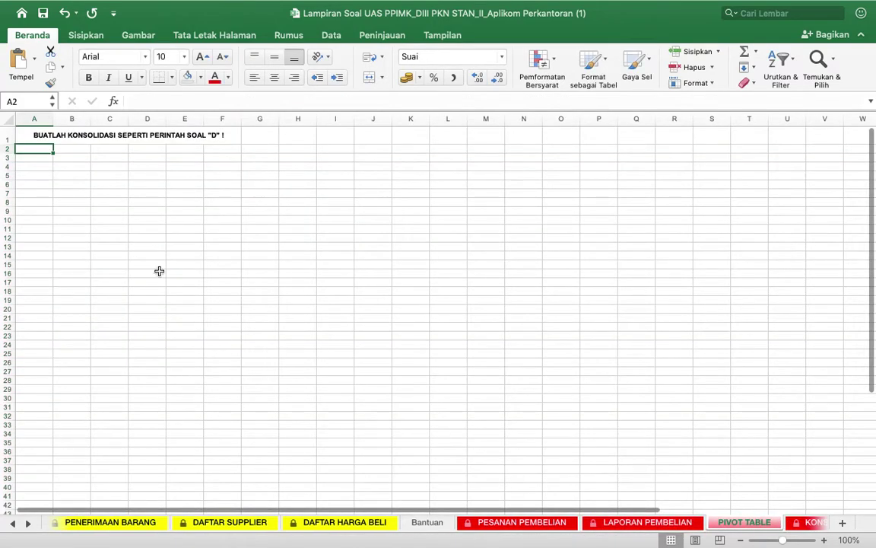
left_click(70, 161)
left_click(70, 167)
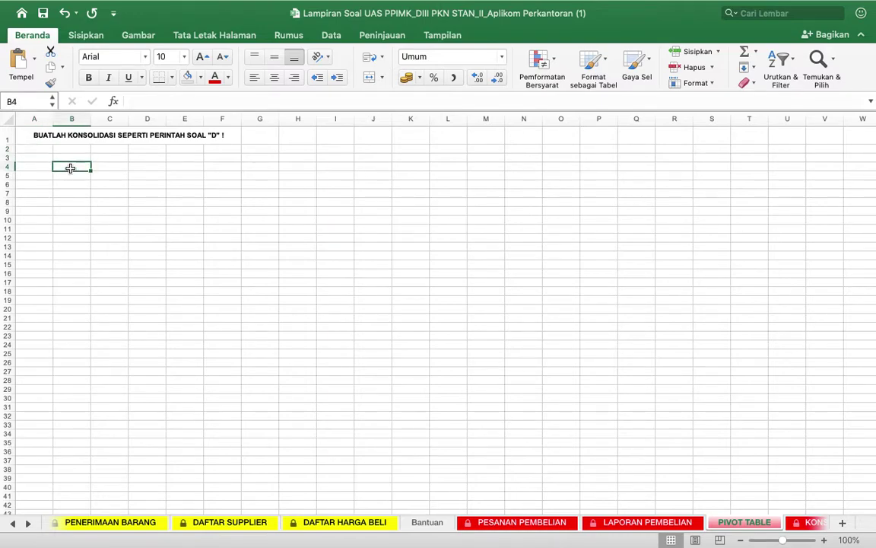
left_click(86, 36)
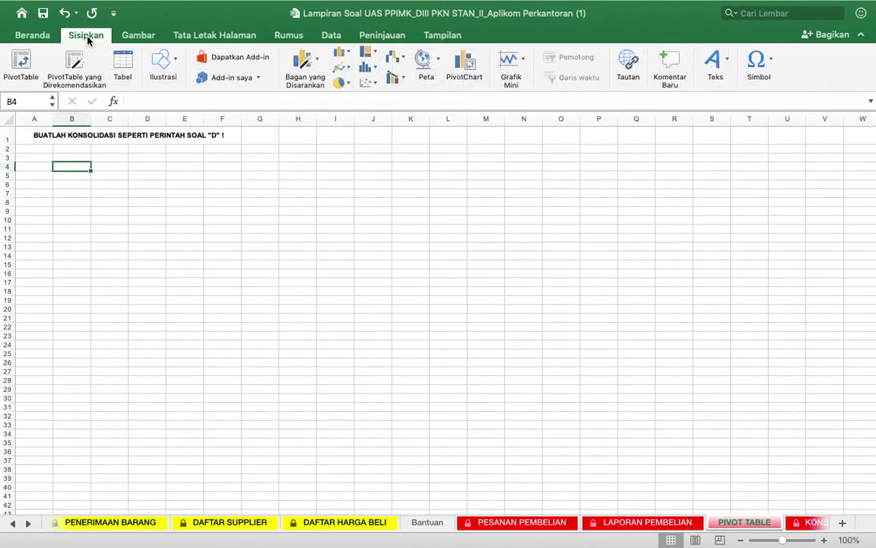
left_click(22, 65)
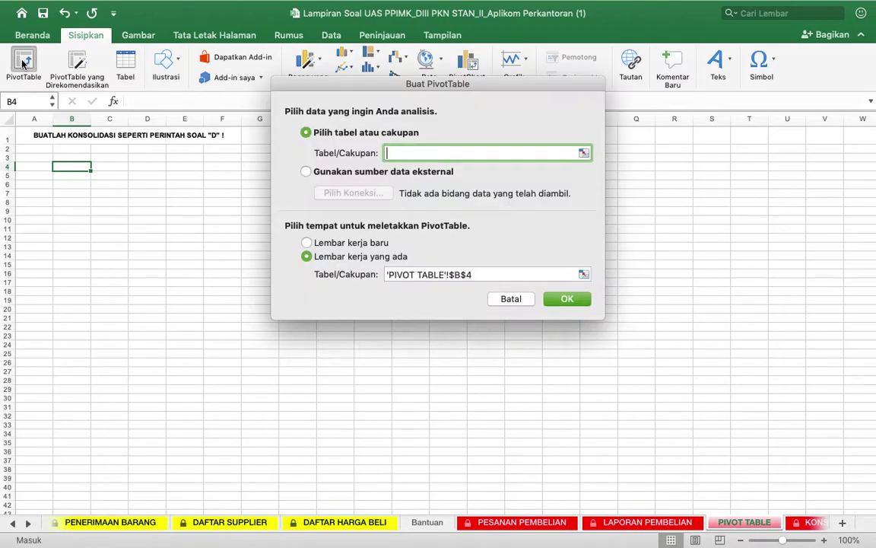
left_click(584, 153)
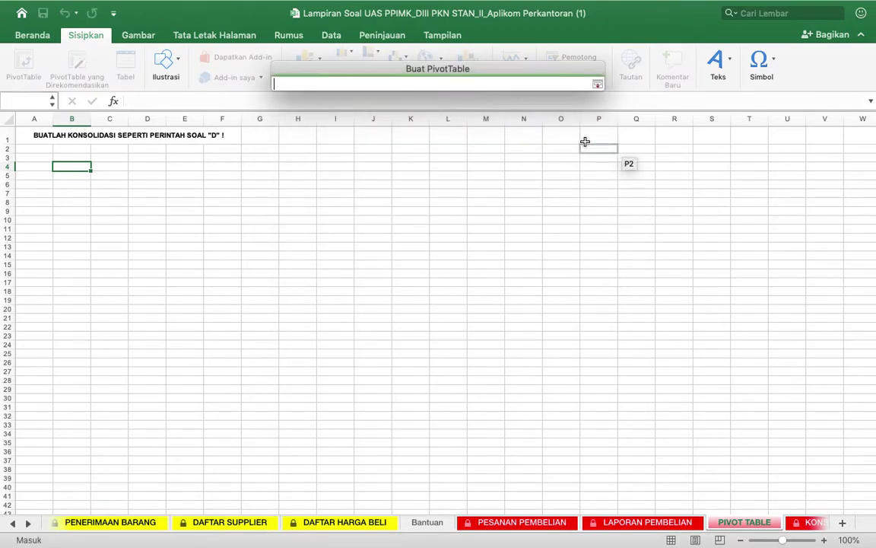
left_click(592, 113)
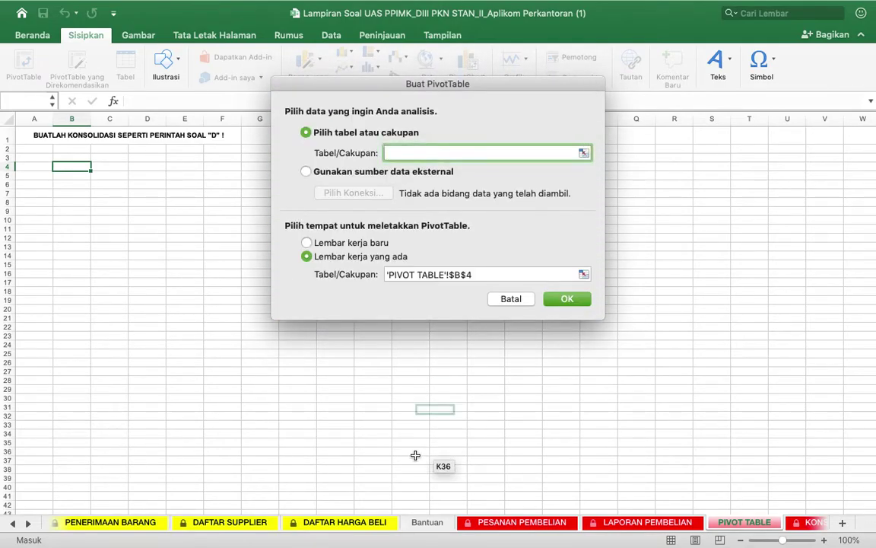
left_click(483, 524)
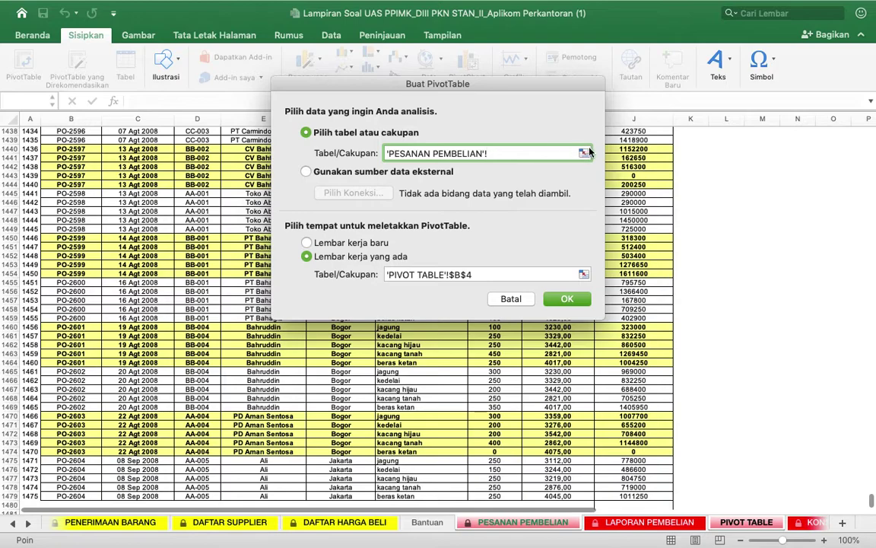
Step: Set the PivotTable source to 'PESANAN PEMBELIAN'!$B$4:$J$1479 and create it on the existing sheet
left_click(585, 153)
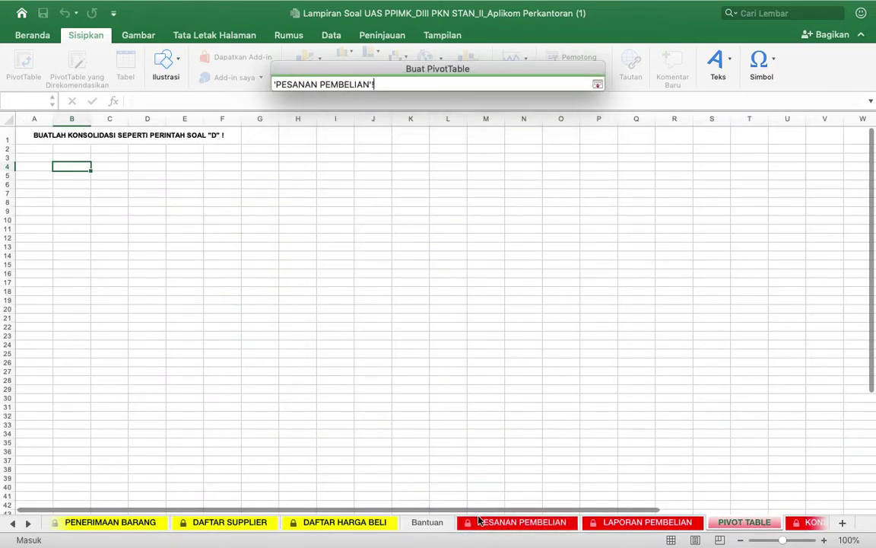
left_click_drag(376, 85, 265, 84)
key("BackSpace")
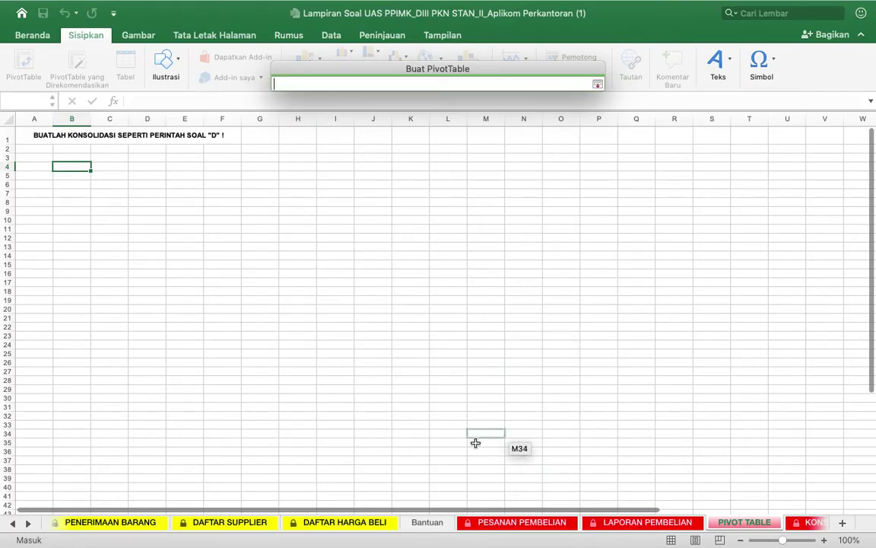
left_click(489, 523)
scroll(221, 346, "up", 20)
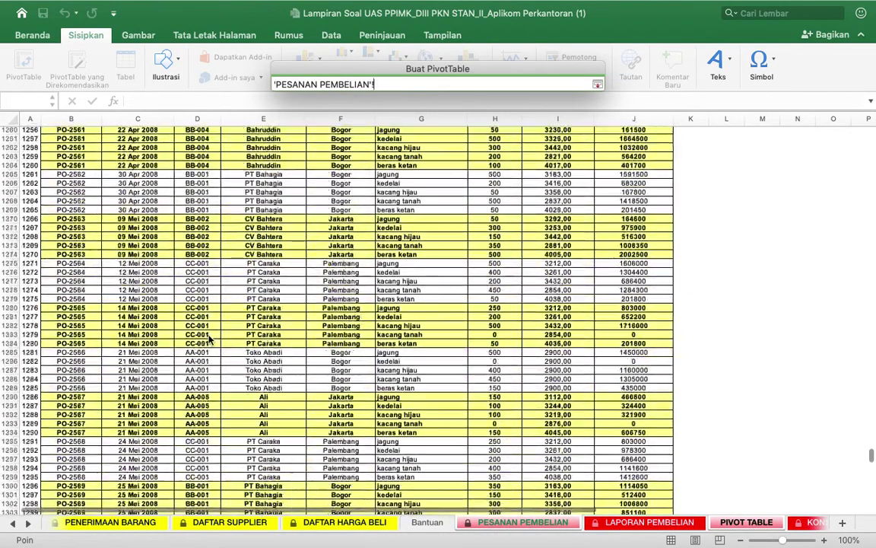
scroll(210, 340, "up", 20)
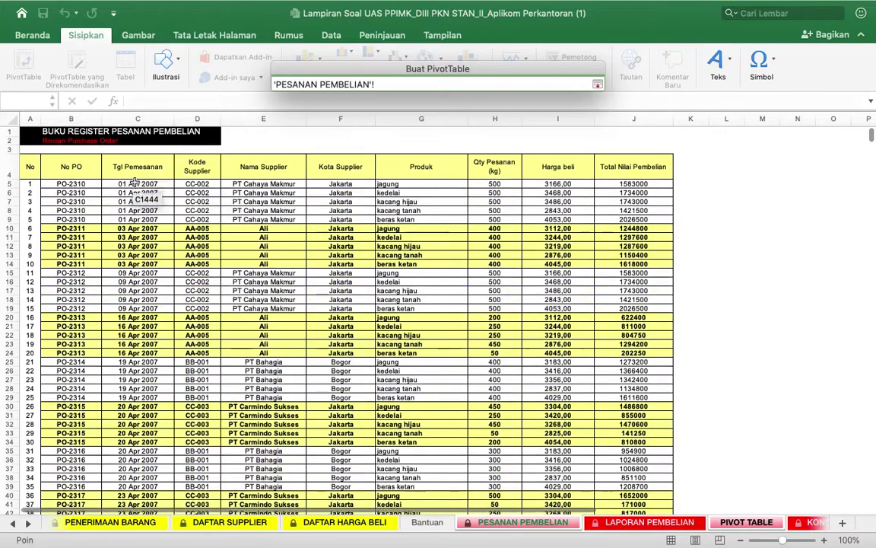
left_click_drag(71, 165, 633, 487)
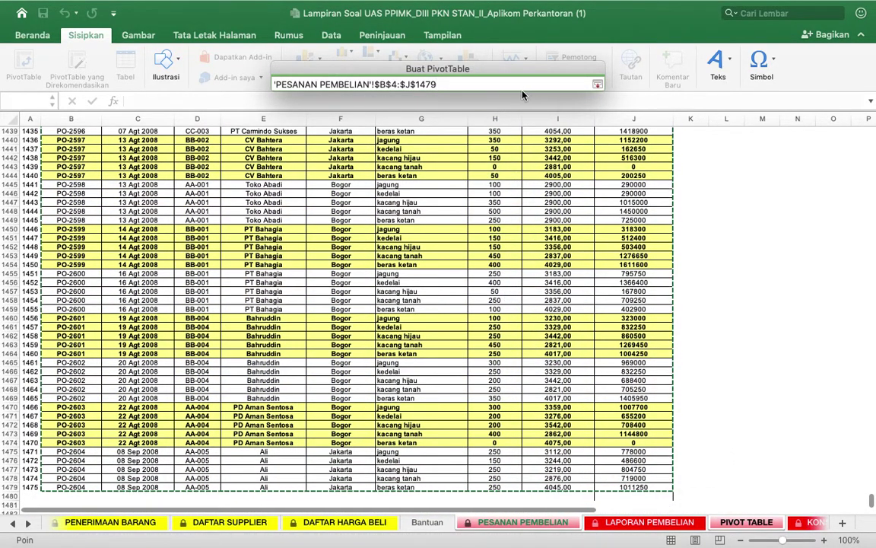
left_click(597, 85)
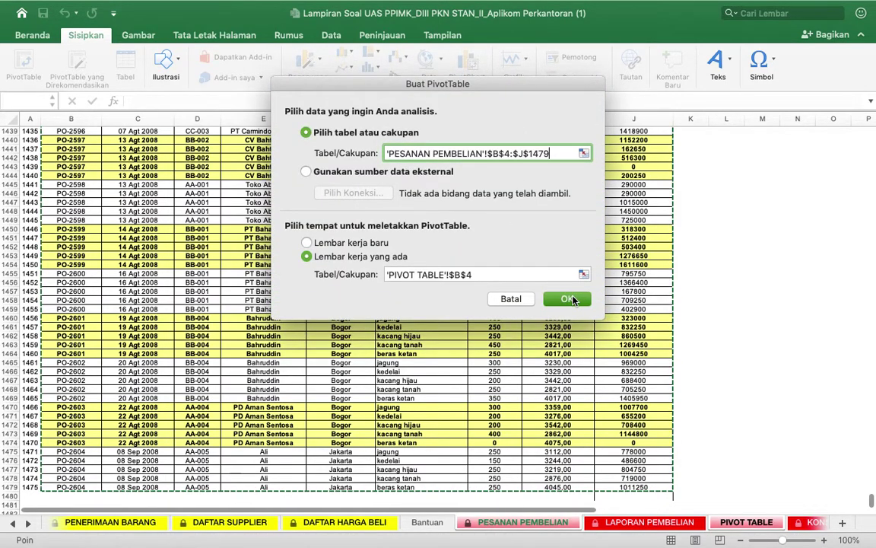
left_click(569, 299)
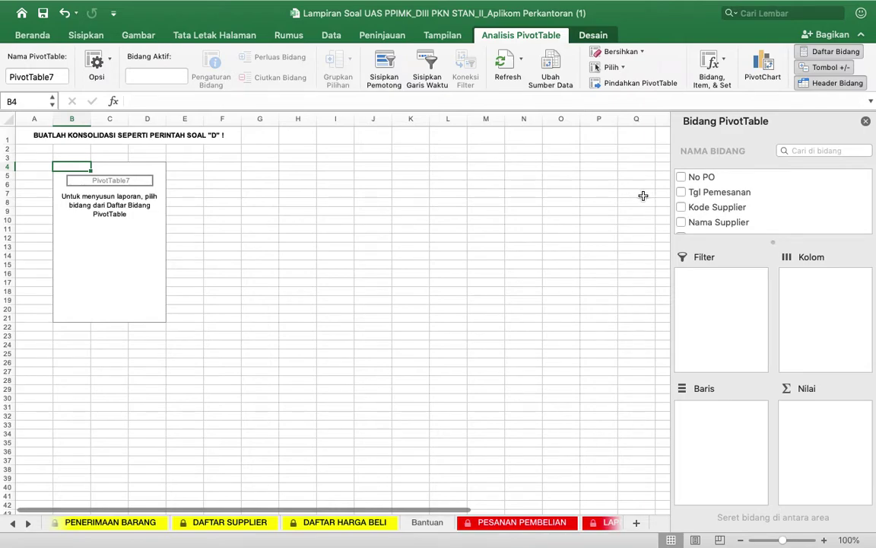
Step: Add the fields Nama Supplier, Tgl Pemesanan, Produk and Qty Pesanan (kg) to the PivotTable
left_click(681, 223)
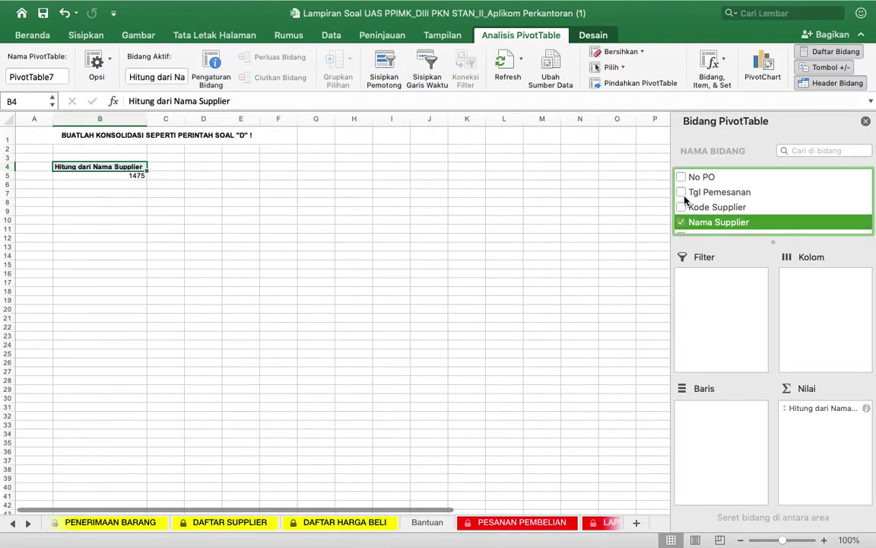
left_click(681, 194)
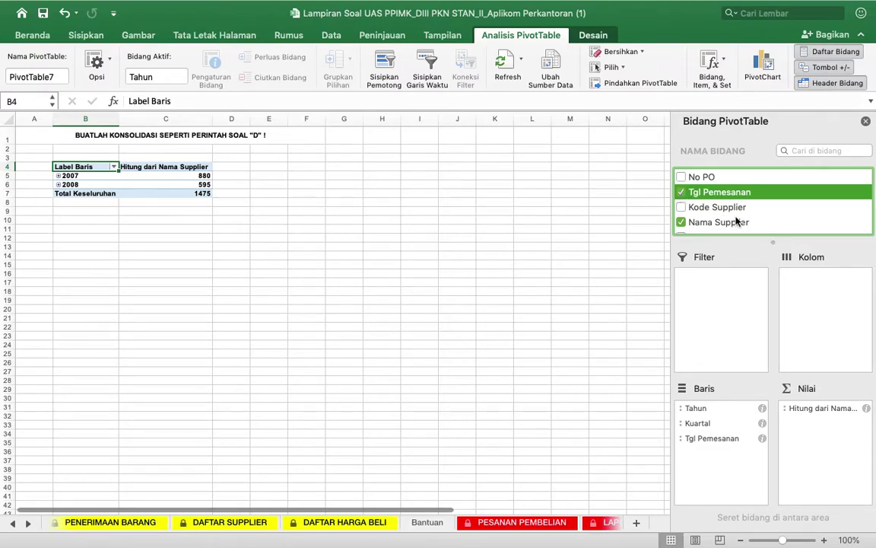
scroll(738, 220, "down", 4)
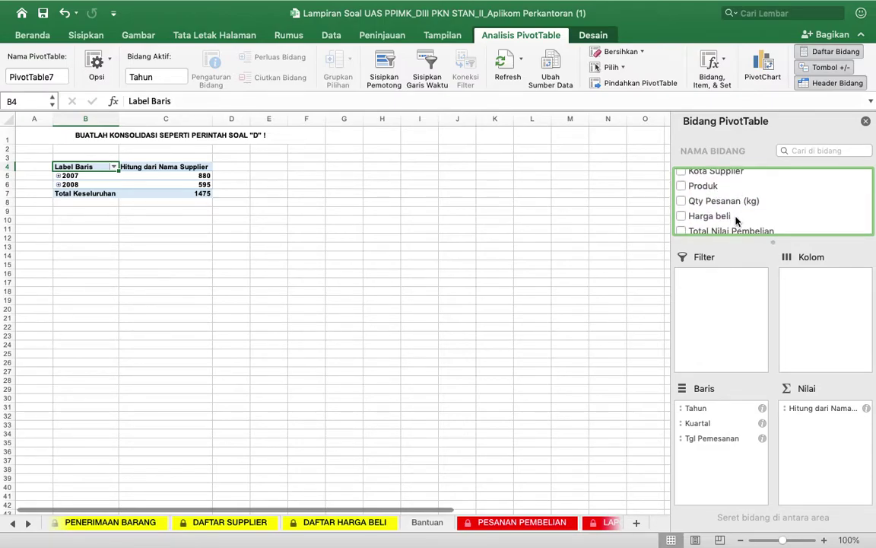
scroll(708, 217, "down", 1)
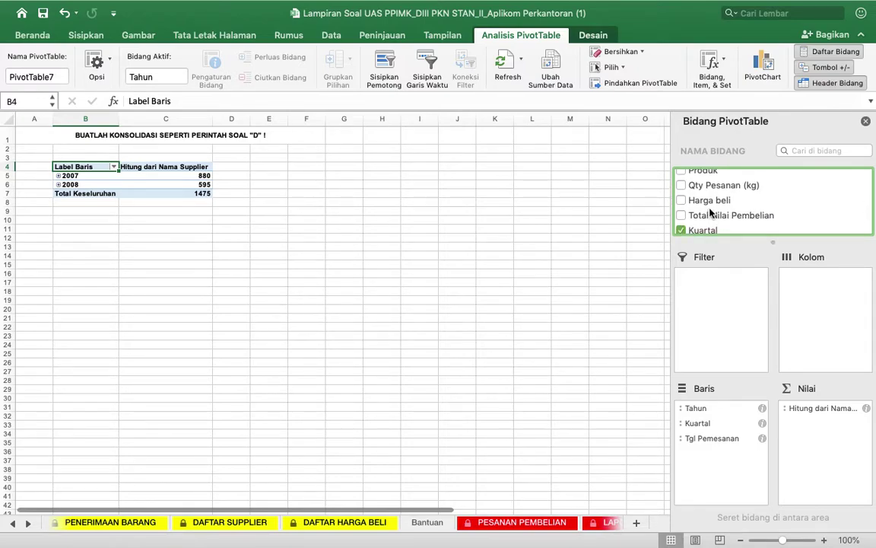
scroll(708, 201, "up", 1)
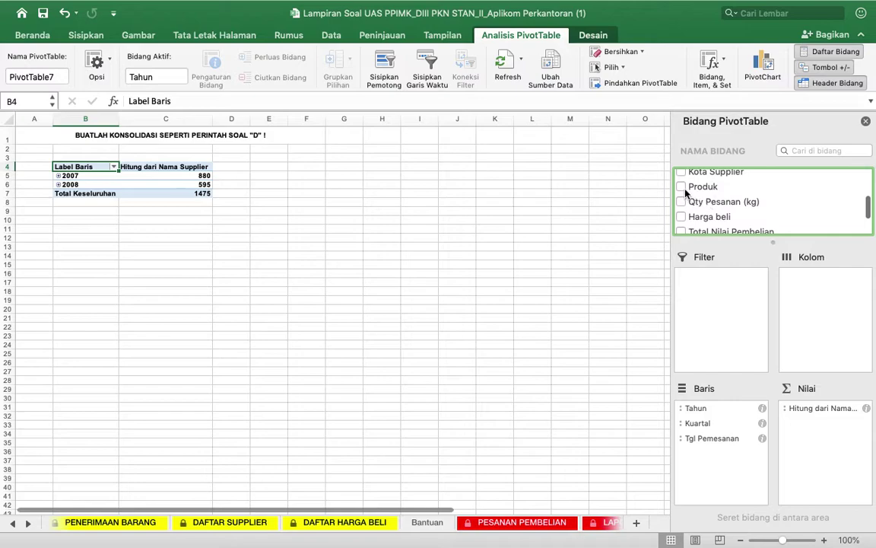
left_click(682, 187)
left_click(682, 202)
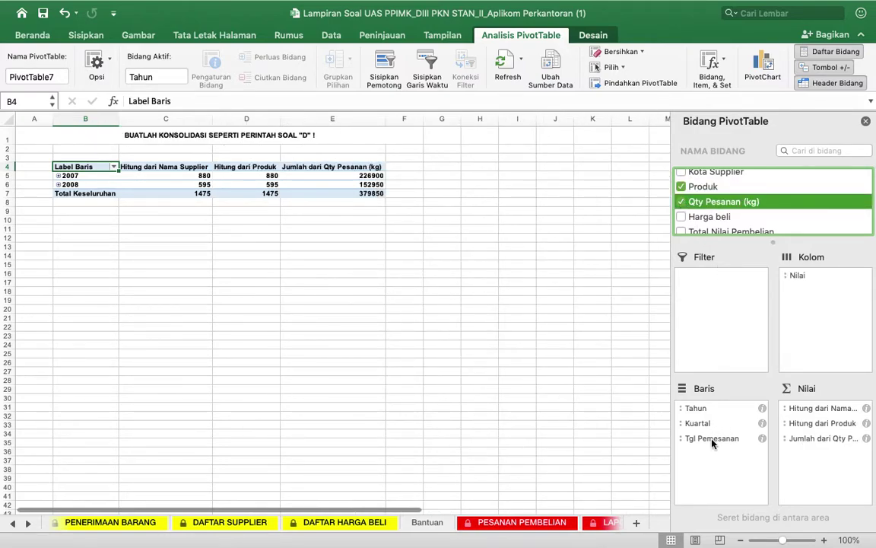
Step: Move Tgl Pemesanan to the PivotTable's filters and Produk to its columns
left_click_drag(713, 443, 707, 331)
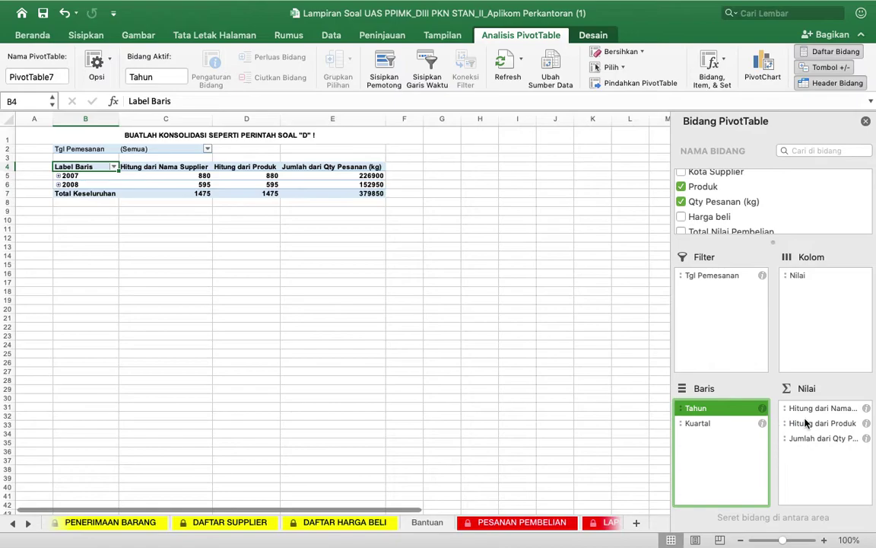
left_click_drag(806, 423, 816, 330)
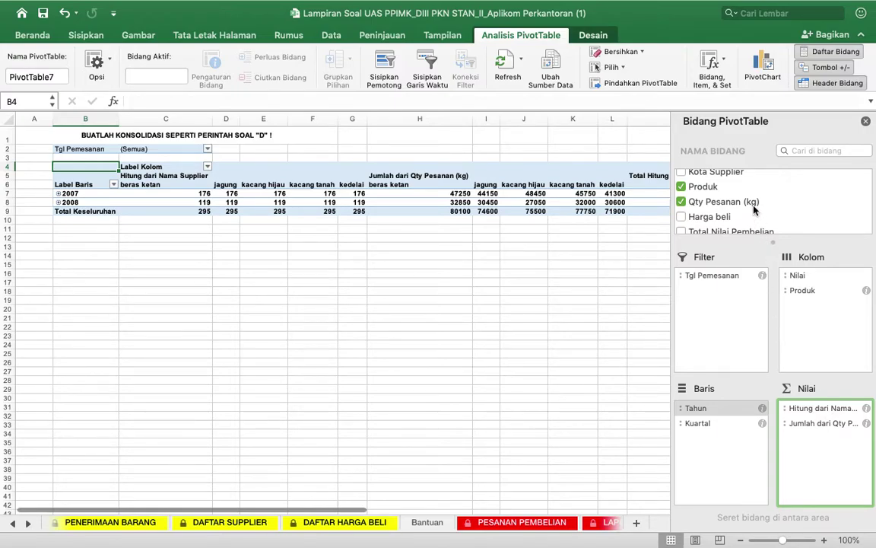
Step: Remove the Kuartal and Tahun fields from the PivotTable and move Nama Supplier from values to rows
scroll(757, 209, "up", 2)
scroll(753, 209, "down", 4)
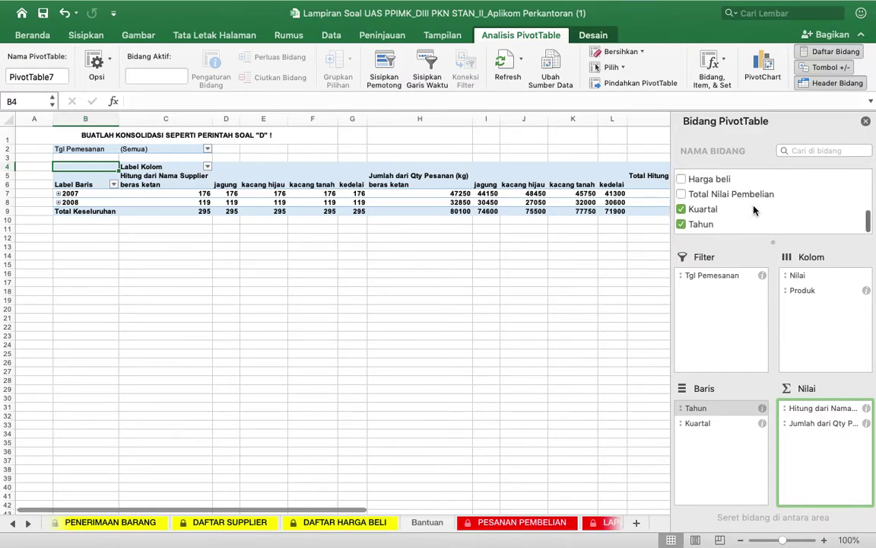
left_click(681, 209)
left_click(681, 227)
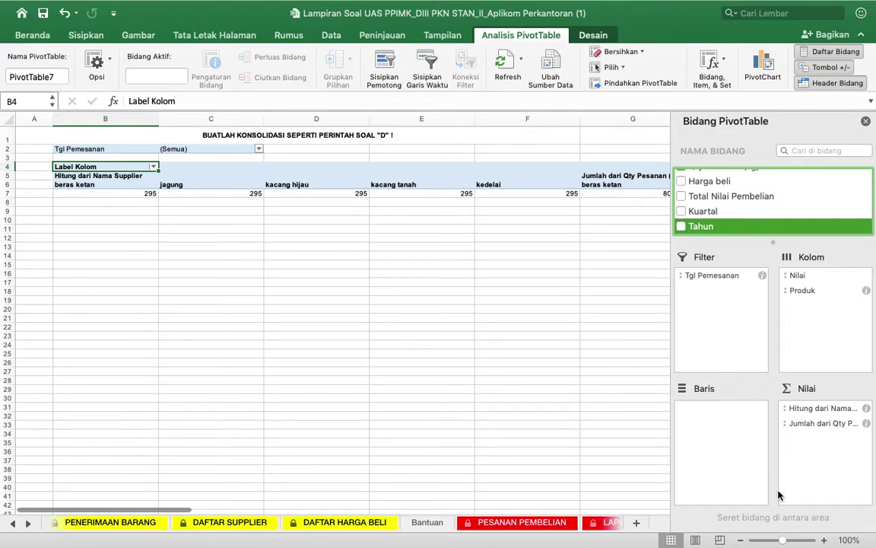
left_click_drag(810, 408, 735, 426)
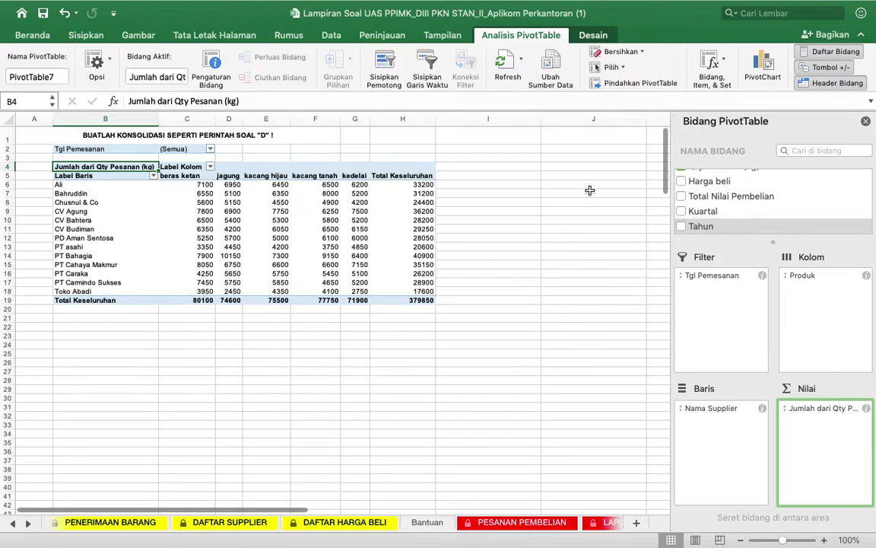
left_click(91, 173)
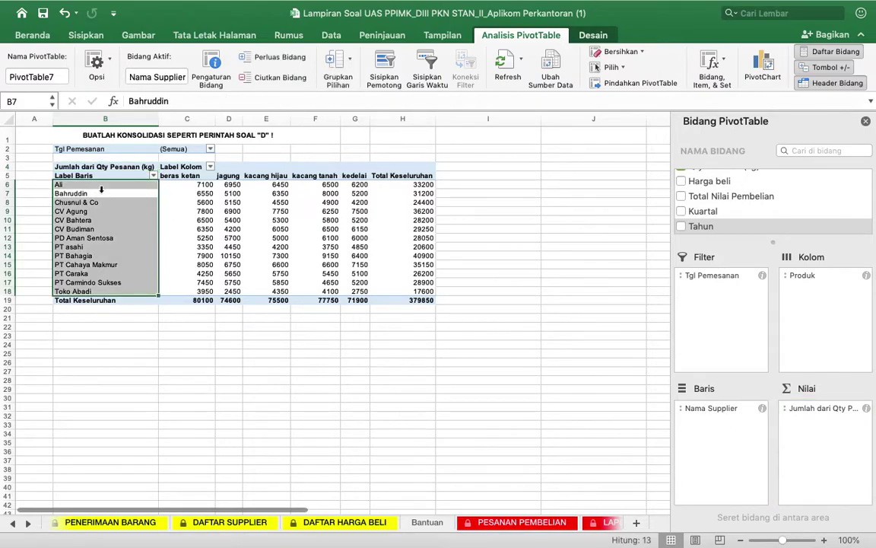
left_click(114, 169)
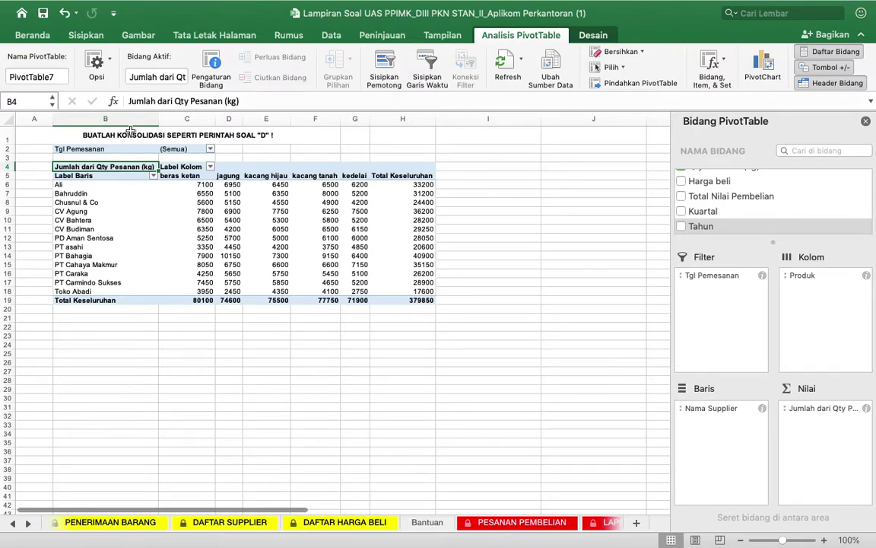
Step: Rename the PivotTable's value heading to IKHTISAR PESANAN PEMBELIAN and its column label heading to PRODUK
left_click_drag(248, 100, 88, 93)
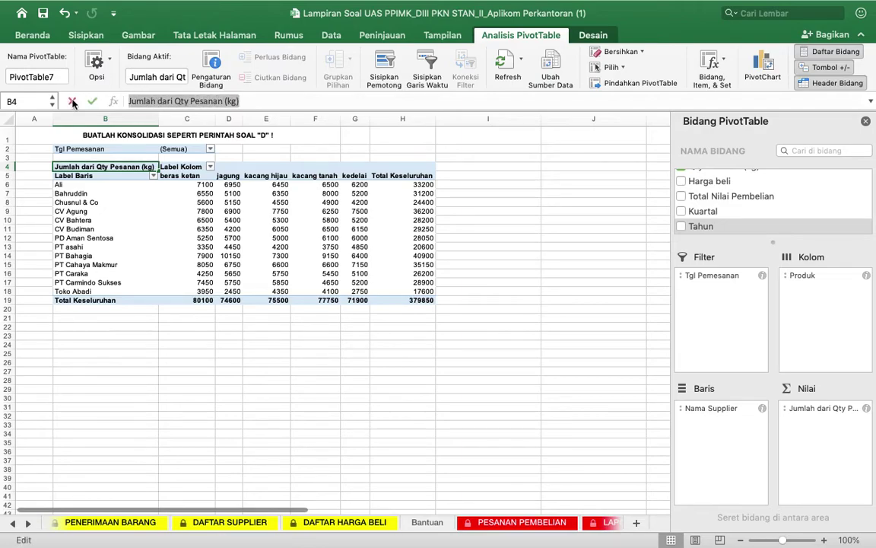
key("BackSpace")
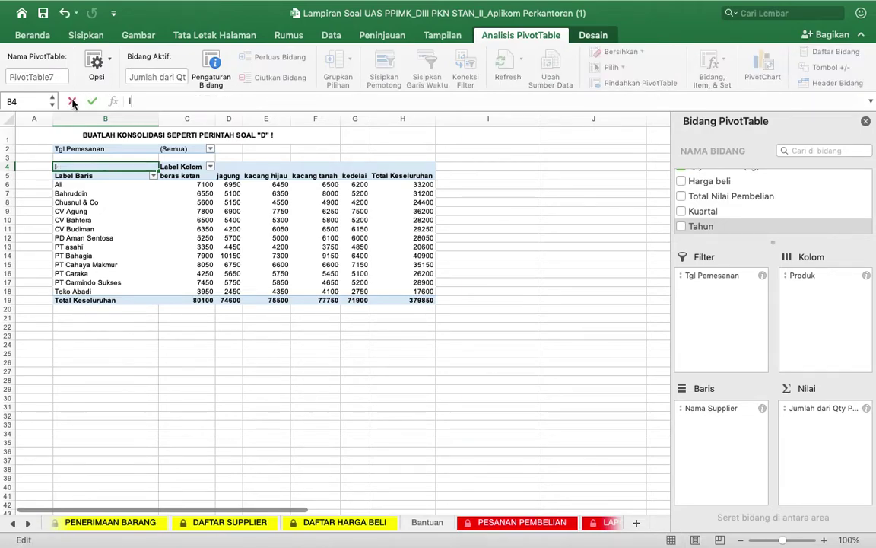
type("IKHTISAR PESA")
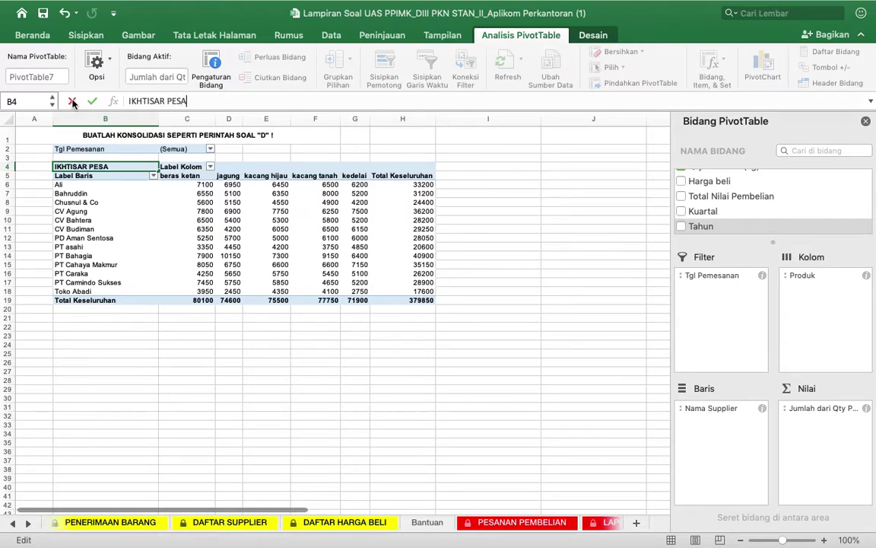
type("NAN PEMBELIAN")
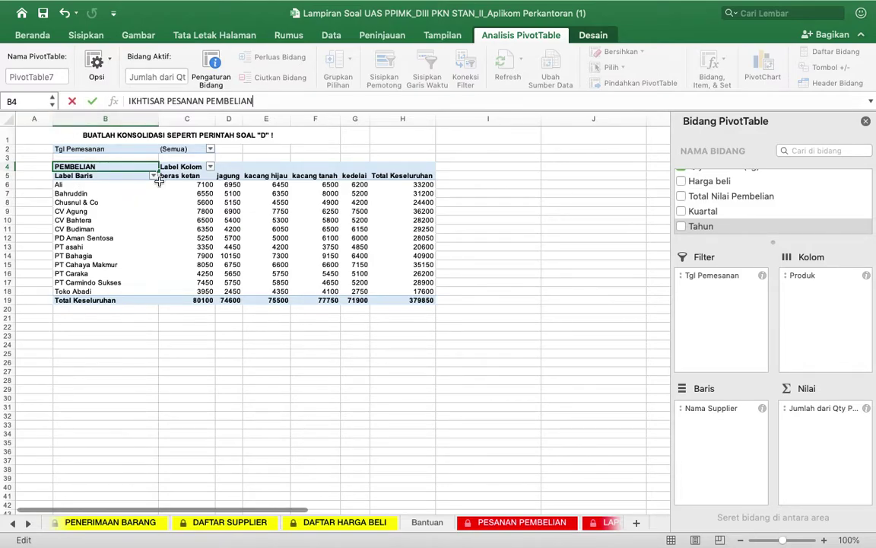
left_click(177, 166)
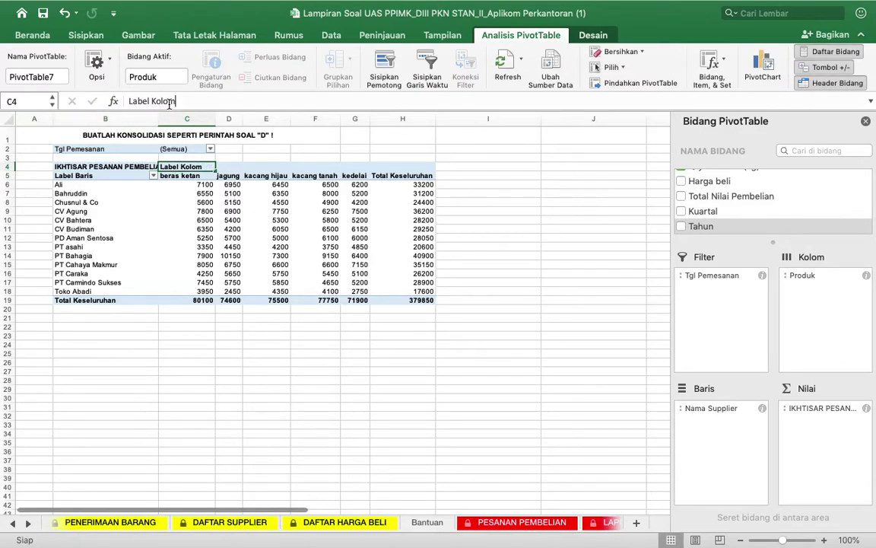
type("PRODUK")
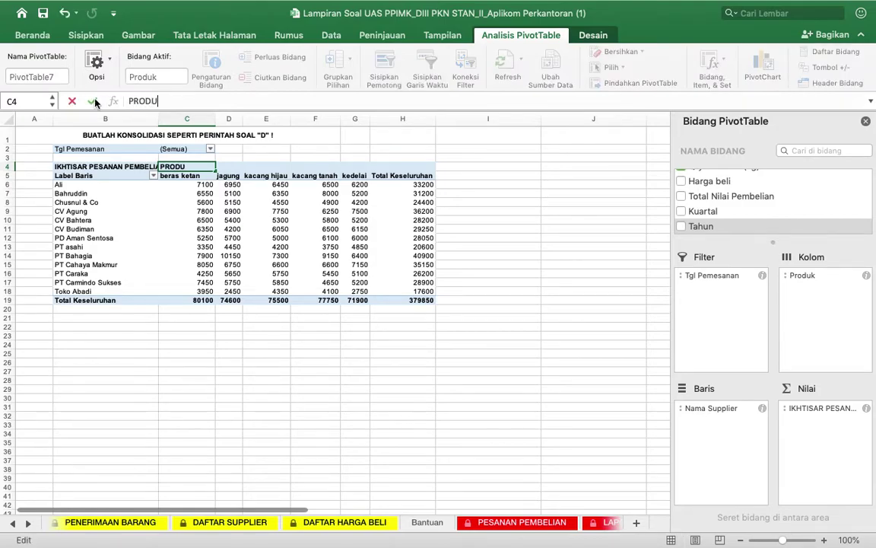
Step: Rename the PivotTable's row label heading in B5 to Nama Supplier
left_click(80, 175)
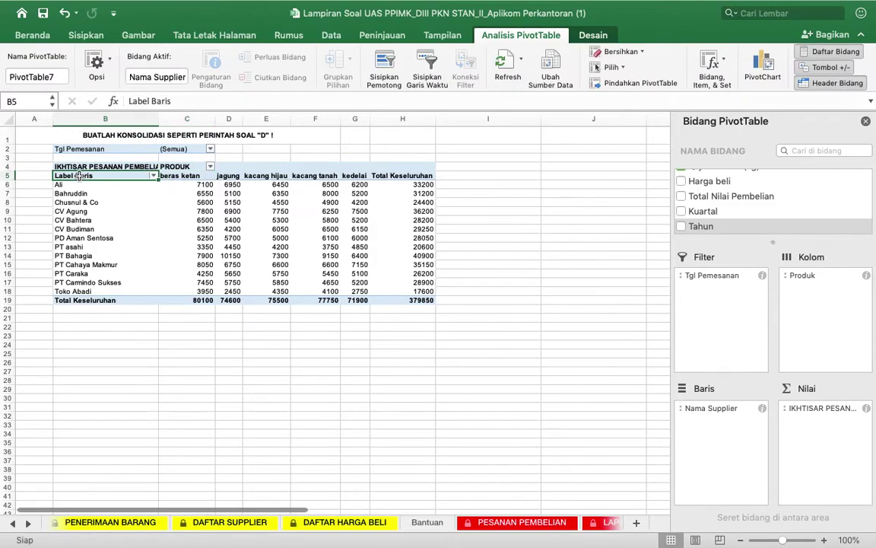
left_click_drag(169, 101, 122, 100)
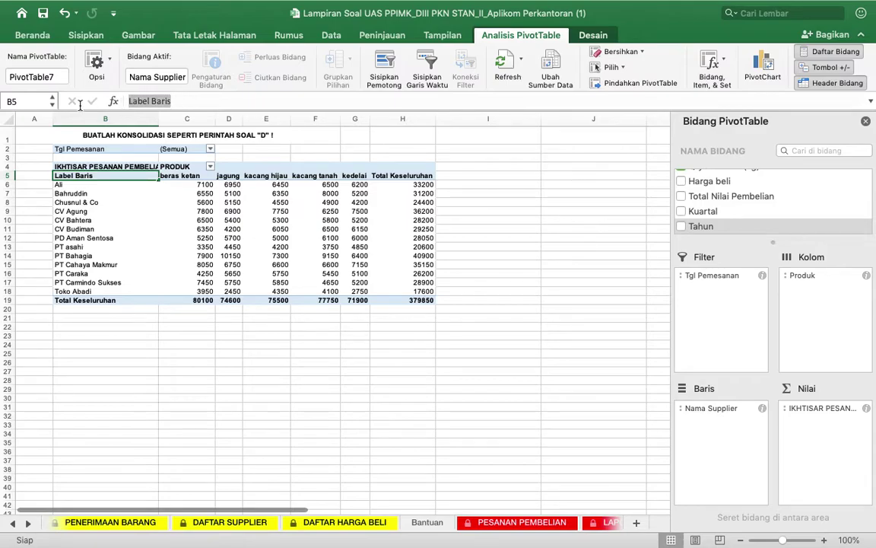
type("NAM")
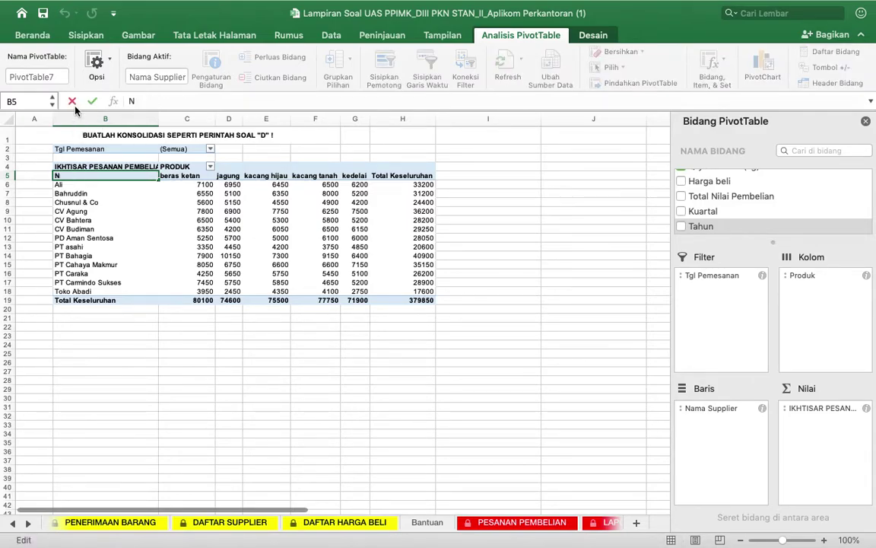
key("BackSpace")
key("BackSpace")
type("ama Supplier")
left_click(131, 229)
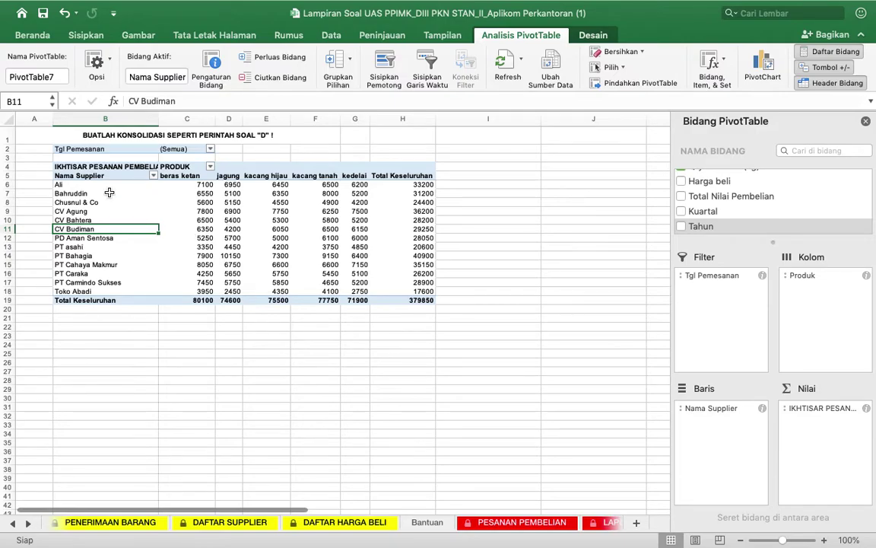
Step: Fill the PivotTable's header row B5:H5 with a light gold theme colour
left_click_drag(98, 173, 411, 173)
left_click(34, 38)
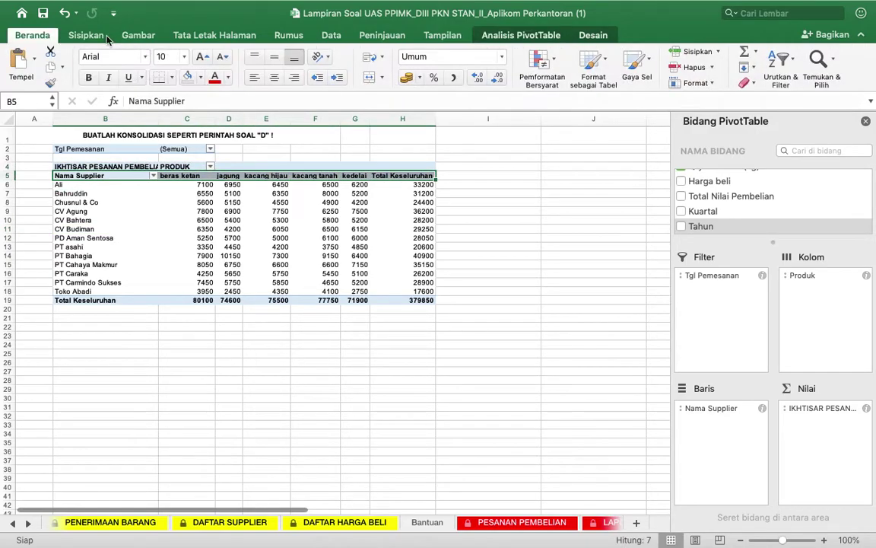
left_click(201, 78)
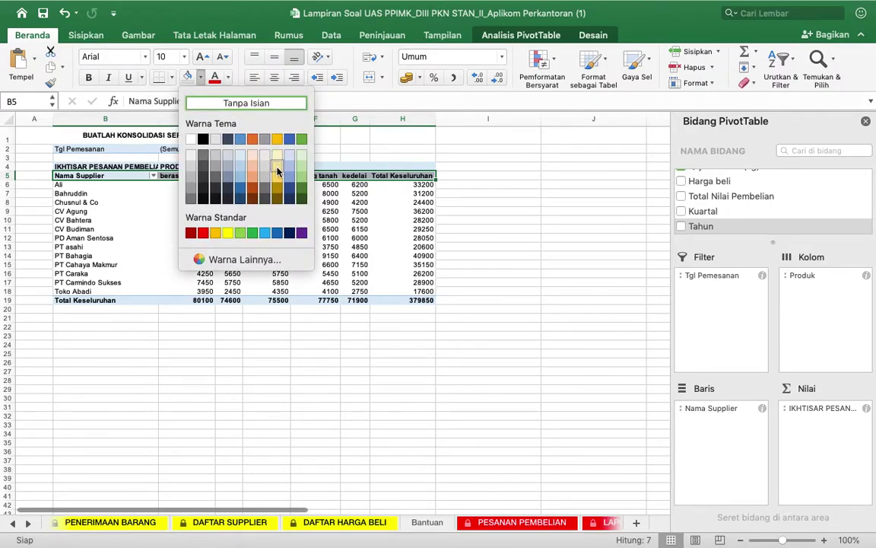
left_click(276, 171)
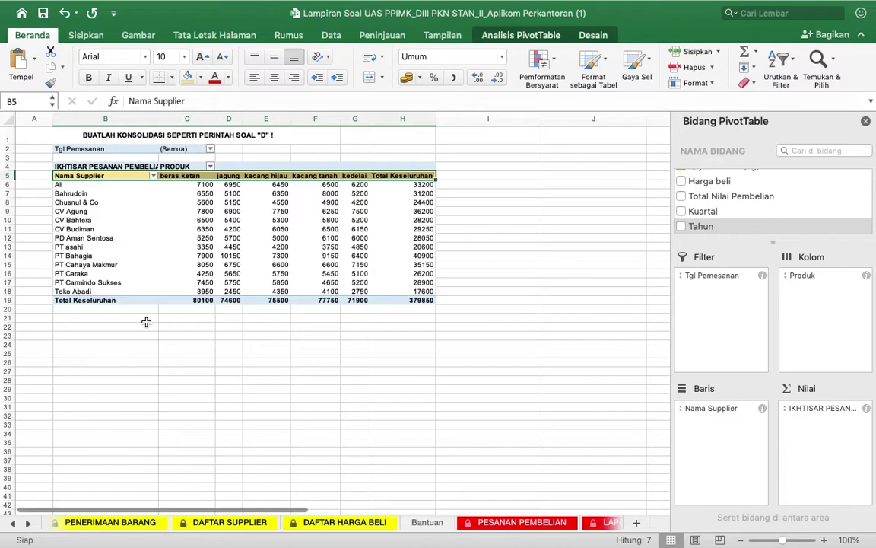
Step: Fill the grand total row B19:H19 with the lightest orange theme colour
left_click_drag(92, 267, 92, 184)
left_click_drag(114, 300, 190, 300)
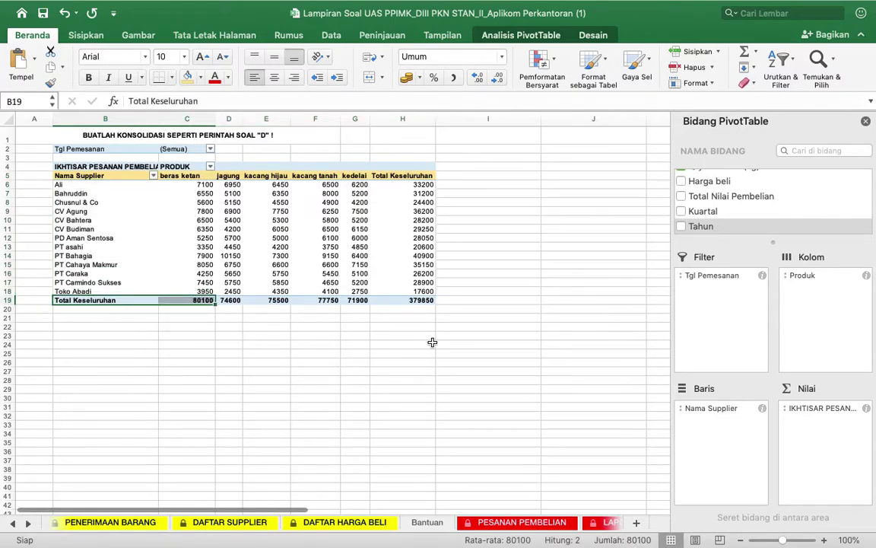
left_click(389, 309)
left_click_drag(422, 300, 84, 300)
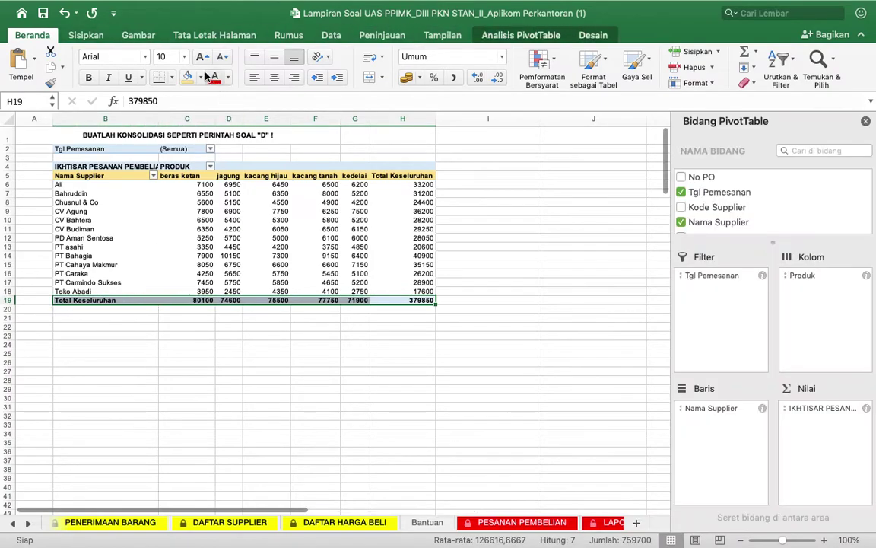
left_click(200, 77)
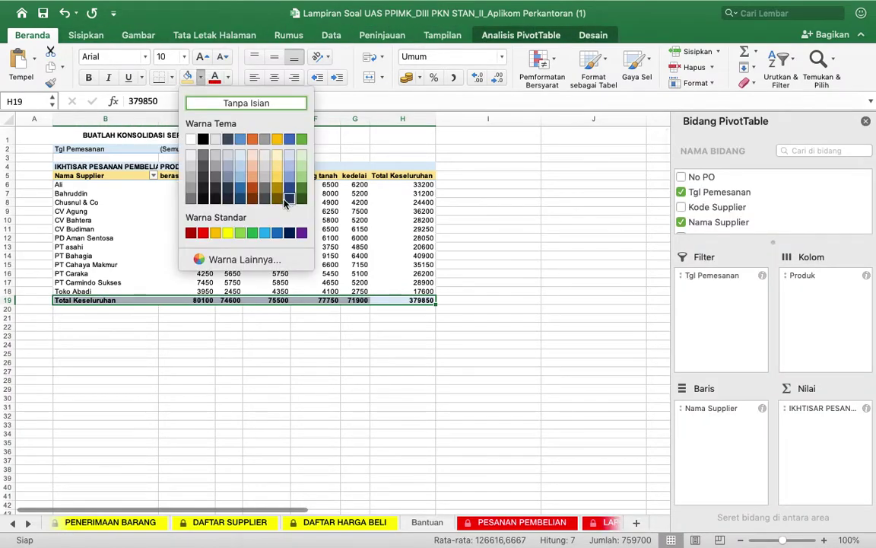
left_click(252, 158)
Step: Fill the Total Keseluruhan column values H6:H18 with the lightest orange theme colour
left_click_drag(423, 184, 415, 291)
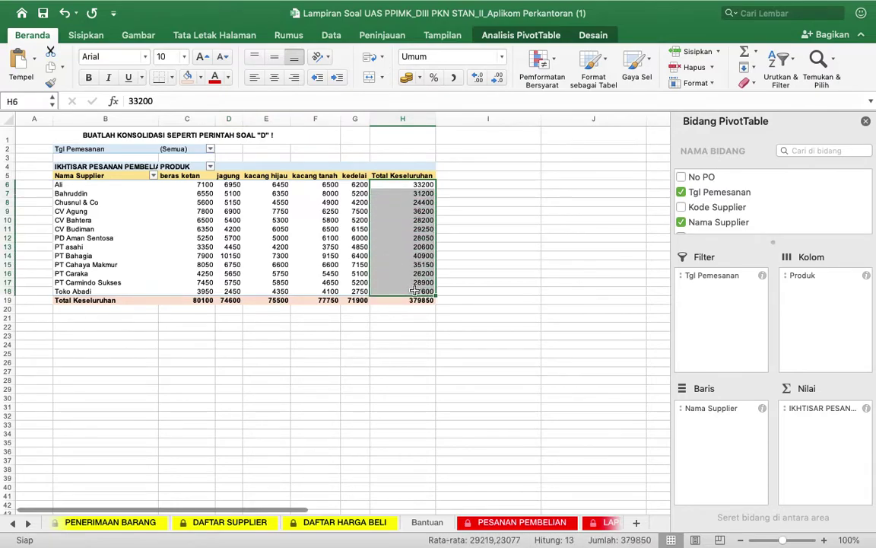
left_click(201, 77)
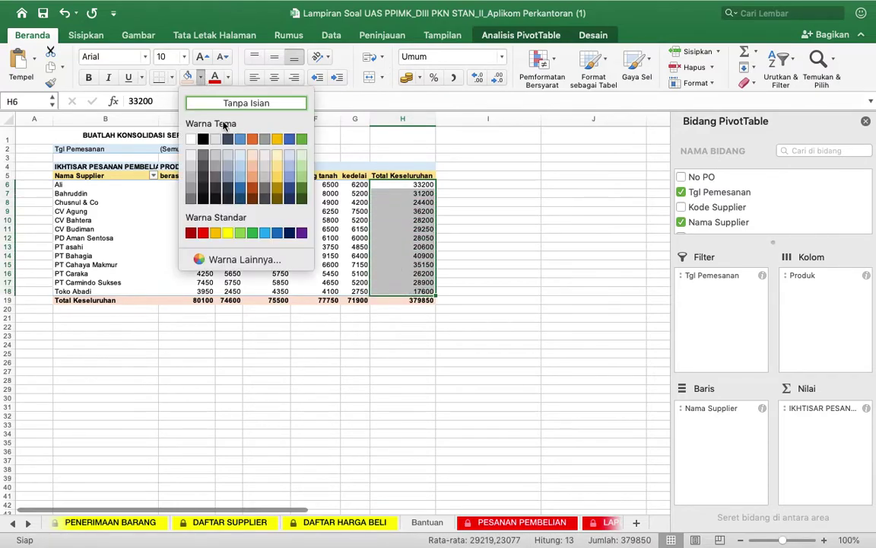
left_click(256, 159)
left_click(456, 158)
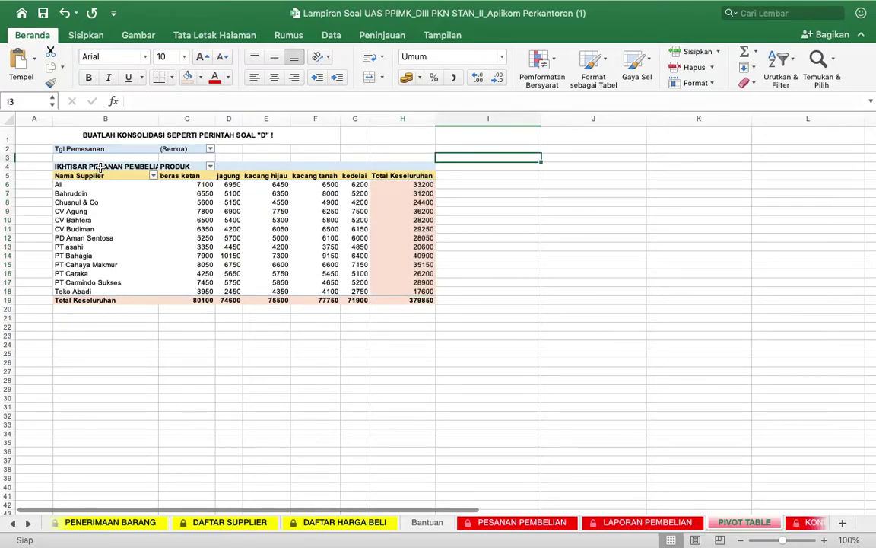
Step: Apply all borders to the PivotTable range B4:H19
left_click_drag(98, 165, 401, 299)
left_click(172, 76)
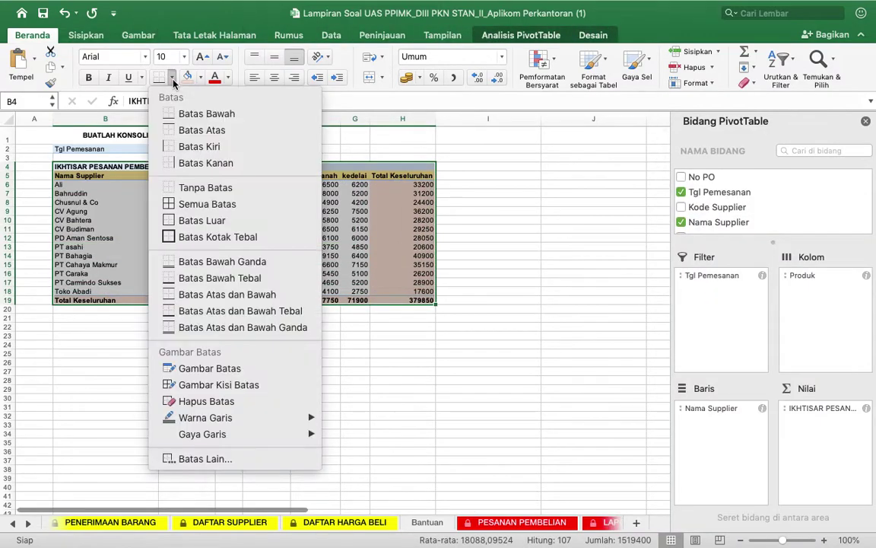
left_click(237, 206)
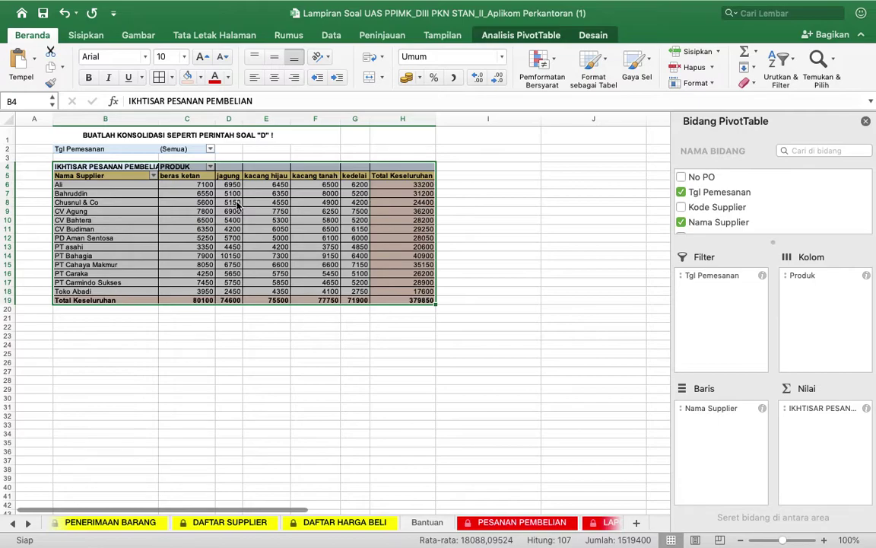
left_click(222, 371)
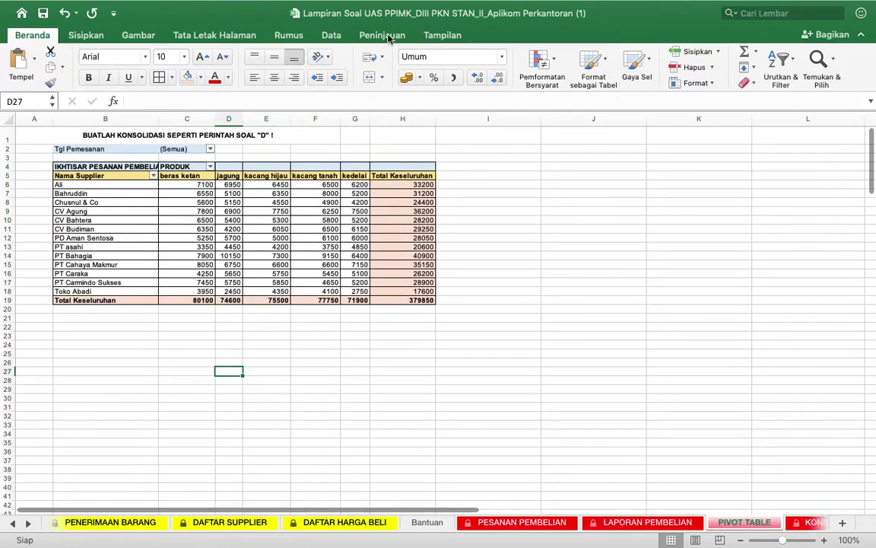
Step: Insert a Tgl Pemesanan timeline for the PivotTable and place it in the empty area beside the table
left_click(384, 36)
left_click(266, 184)
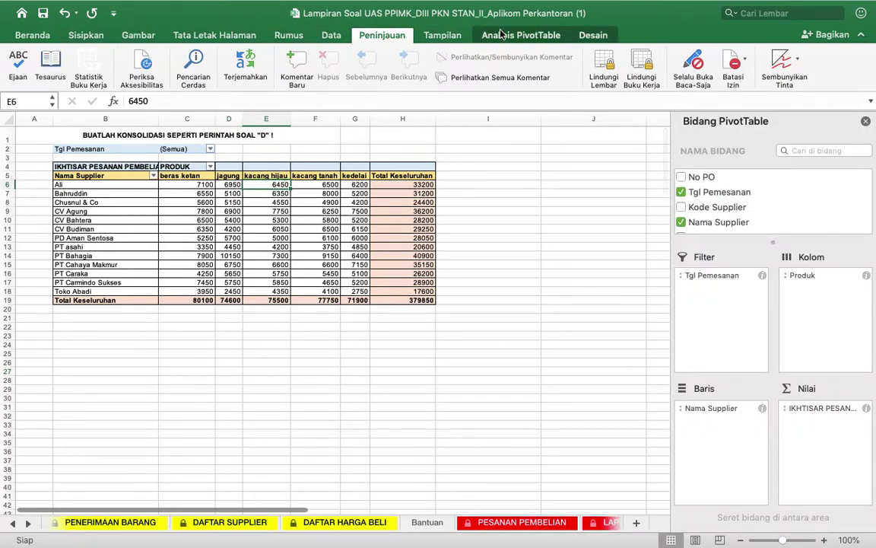
left_click(501, 34)
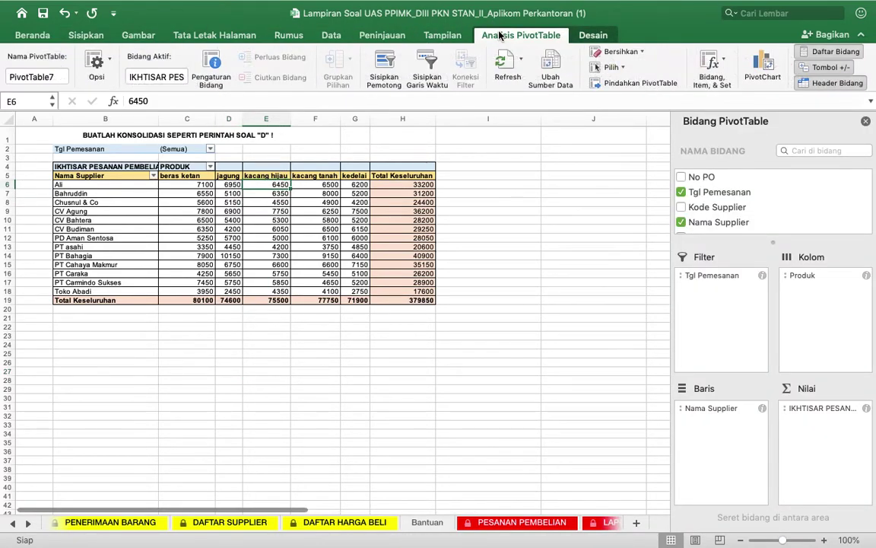
left_click(428, 58)
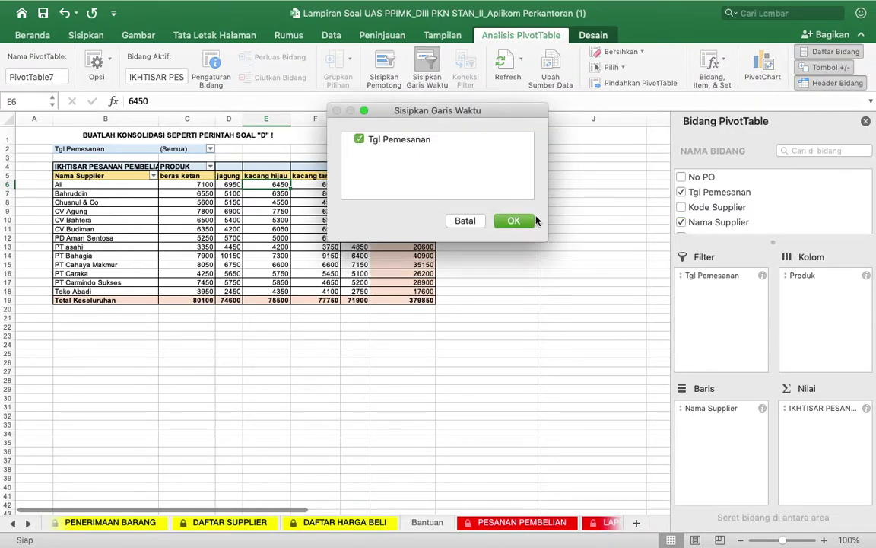
left_click(514, 221)
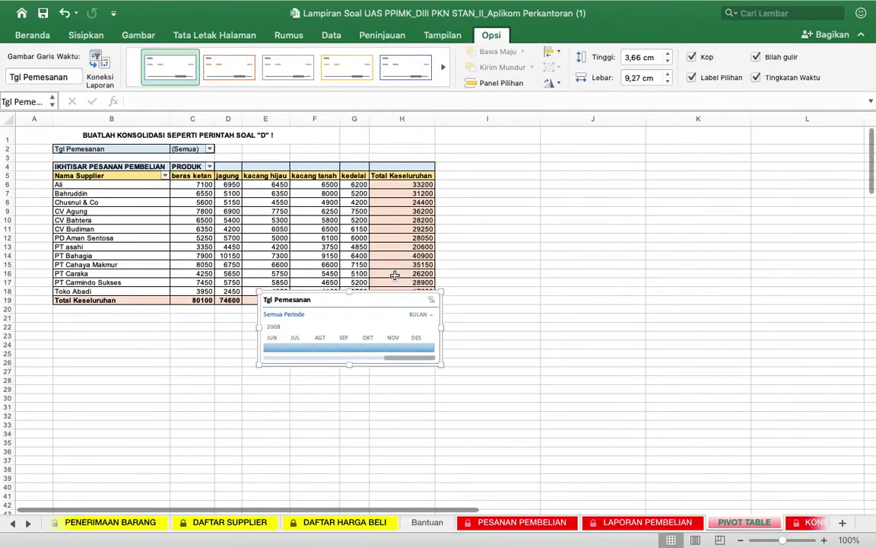
left_click_drag(368, 300, 553, 234)
Step: Set the Tgl Pemesanan timeline's time level to TAHUN and move the timeline slightly up and away from the PivotTable
left_click(604, 254)
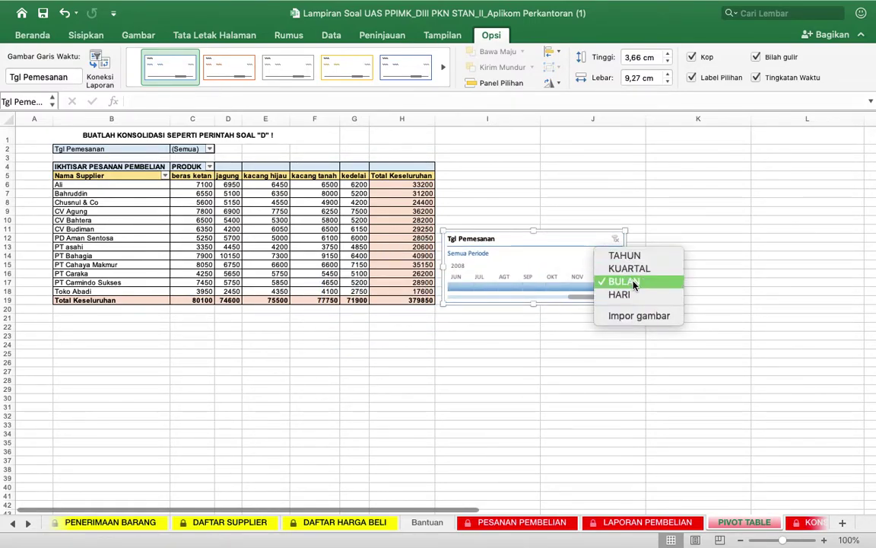
left_click(624, 255)
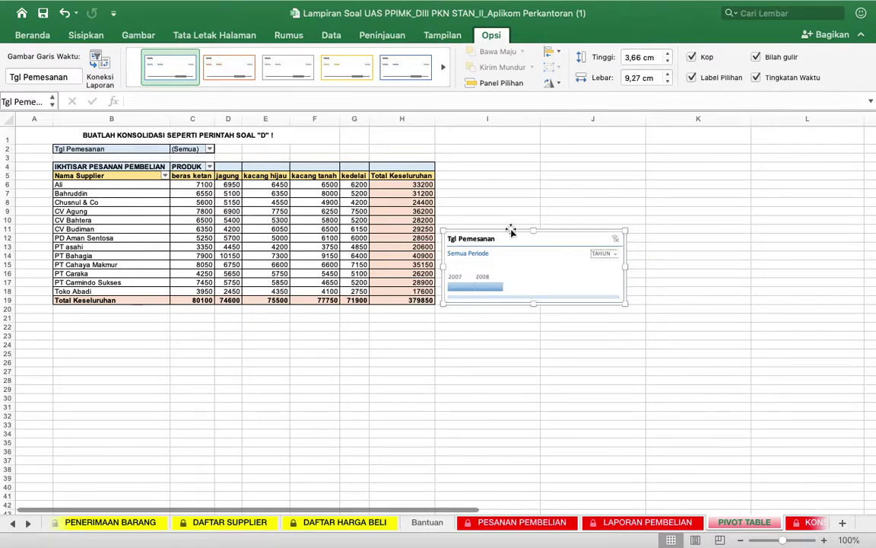
left_click_drag(510, 224, 518, 215)
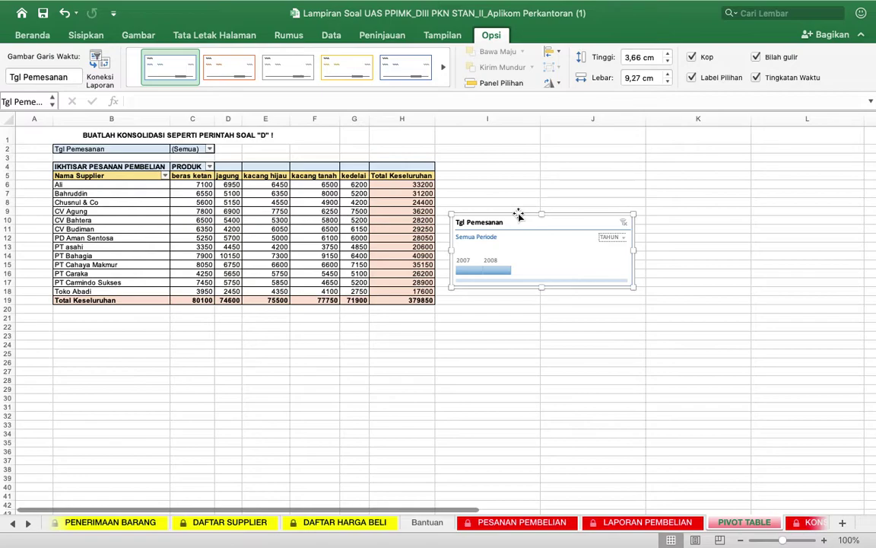
Step: Select the PivotTable and examine the recommended charts and the column and bar chart types offered for it
left_click(111, 166)
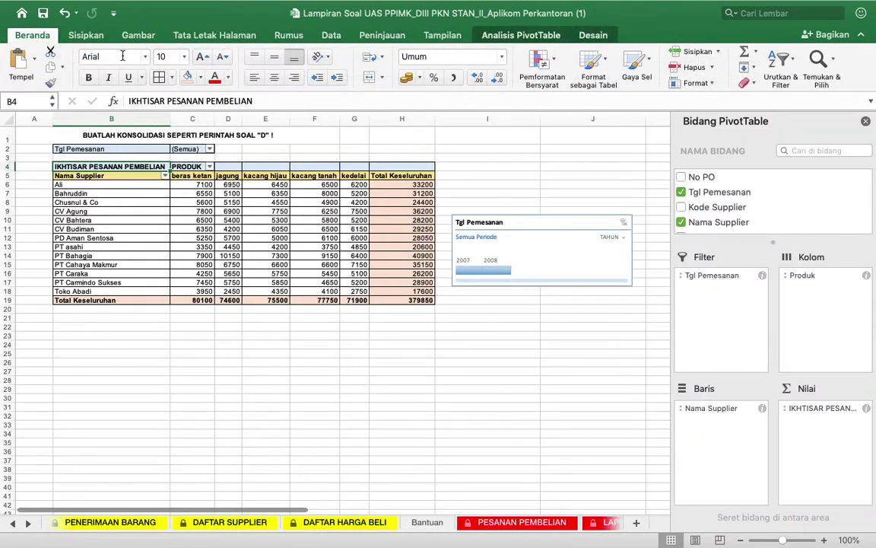
left_click(86, 35)
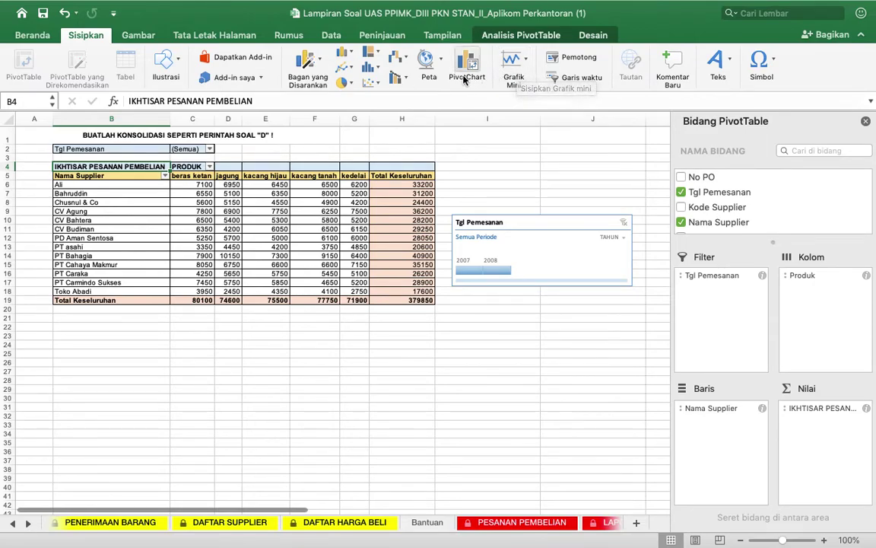
left_click(314, 67)
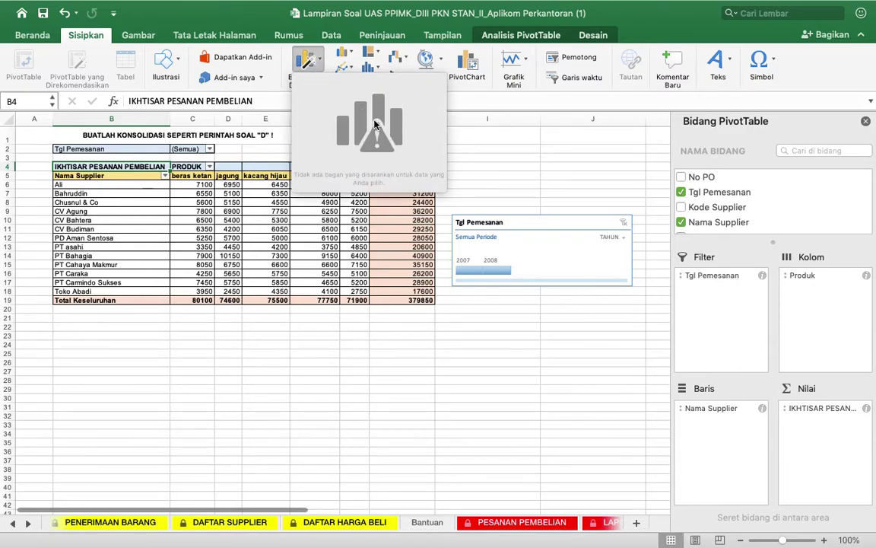
left_click(306, 60)
left_click(315, 63)
left_click(313, 62)
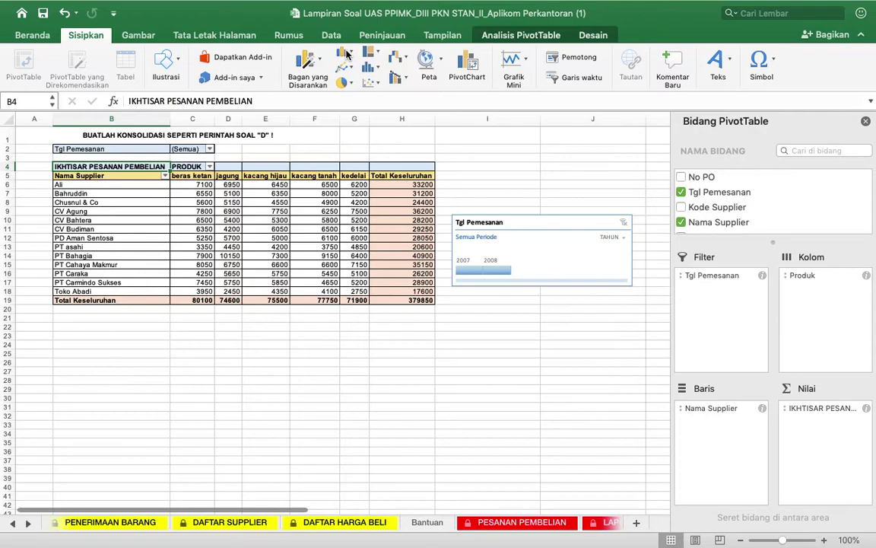
left_click(345, 54)
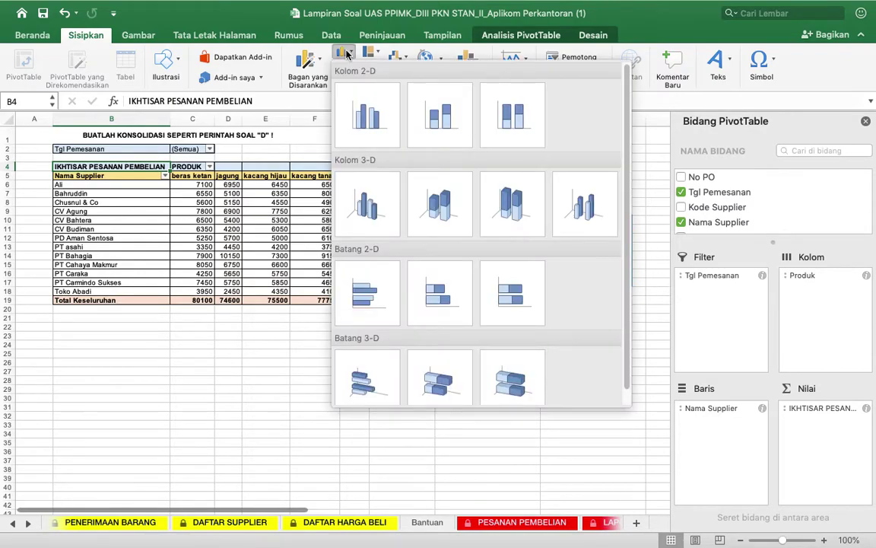
left_click(344, 54)
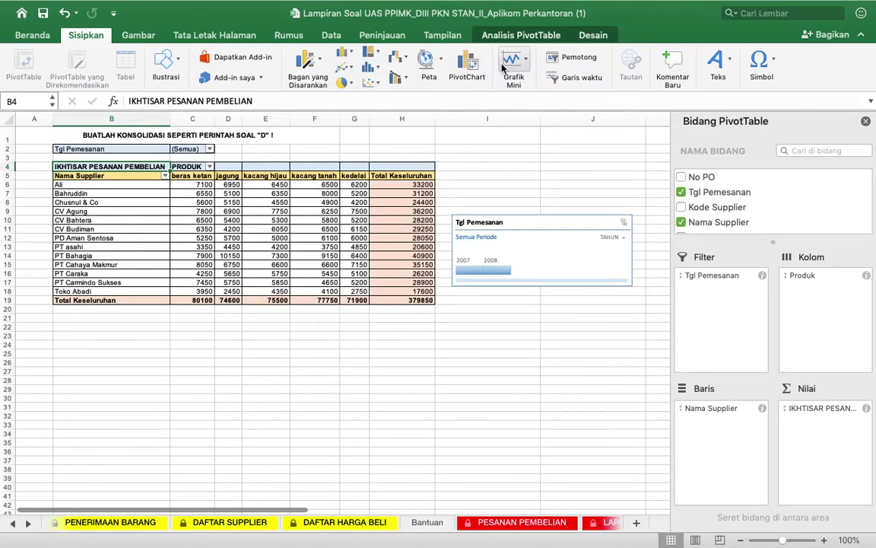
Step: Insert a PivotChart from the PivotTable and place it in the empty area directly below the table
left_click(468, 63)
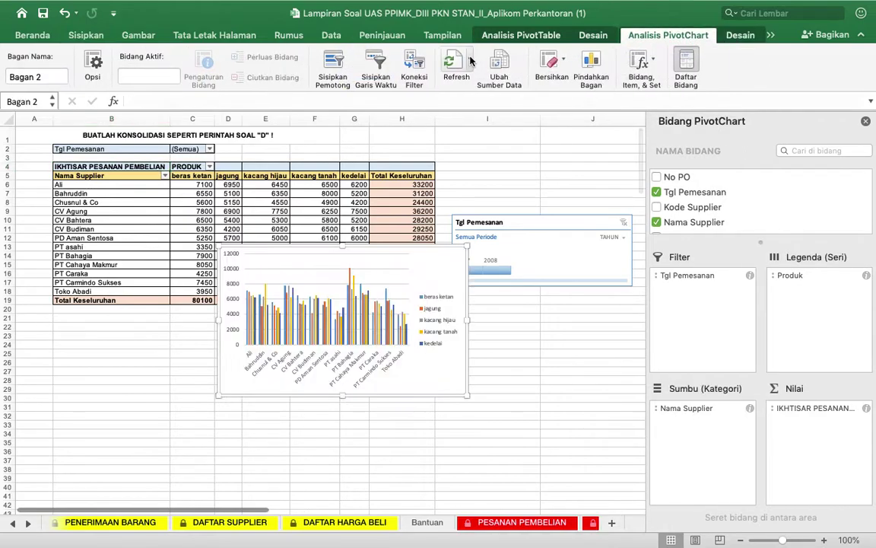
left_click_drag(371, 246, 204, 315)
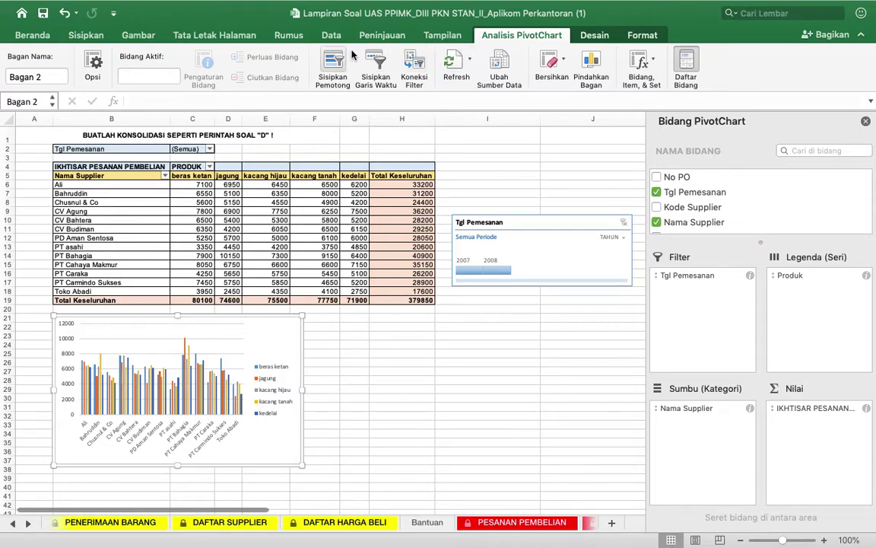
left_click(485, 37)
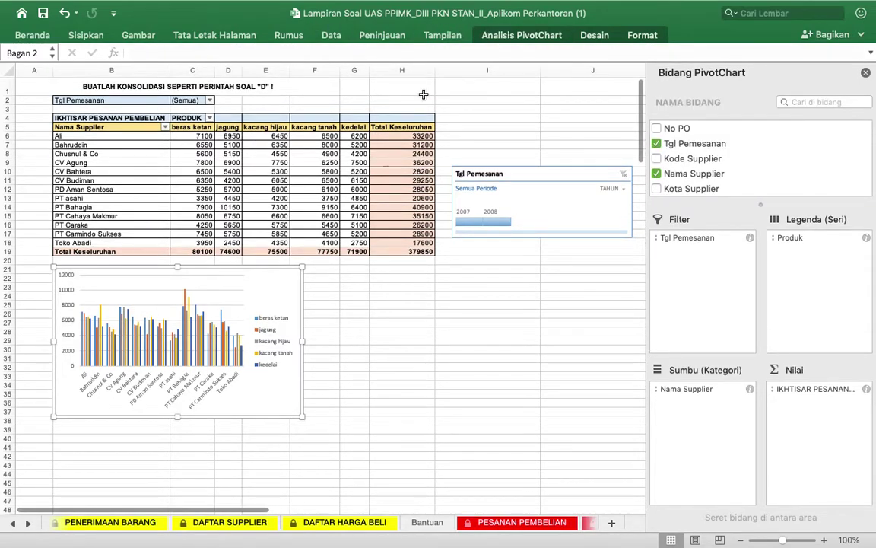
Step: Browse the preset chart styles and apply one with outlined columns to the PivotChart
left_click(203, 326)
left_click(594, 35)
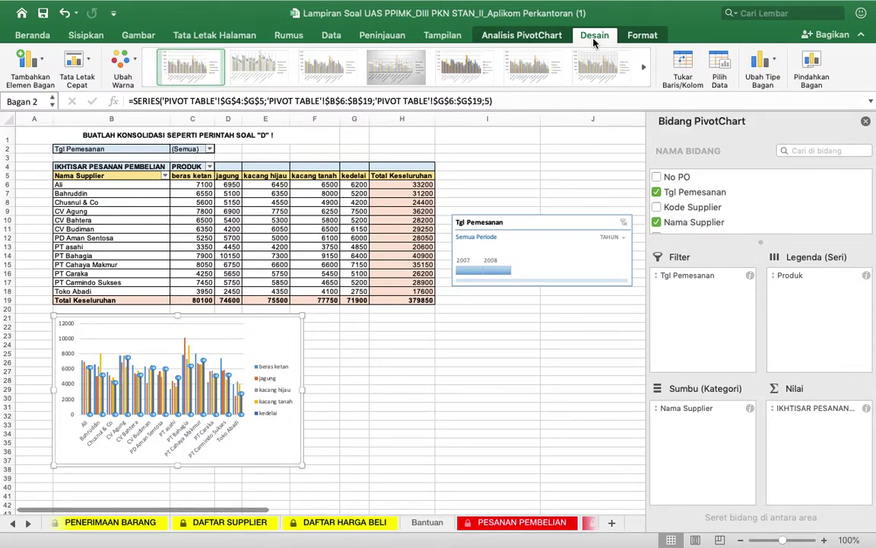
left_click(470, 82)
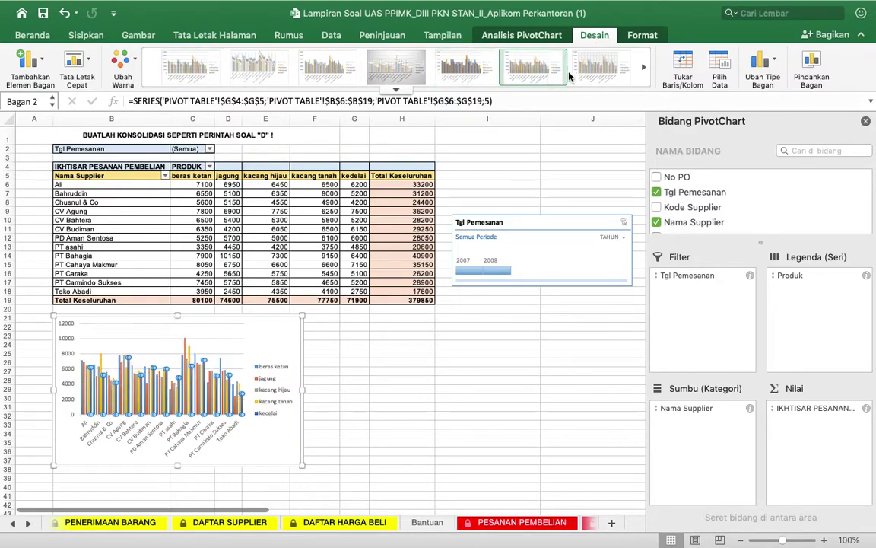
left_click(535, 73)
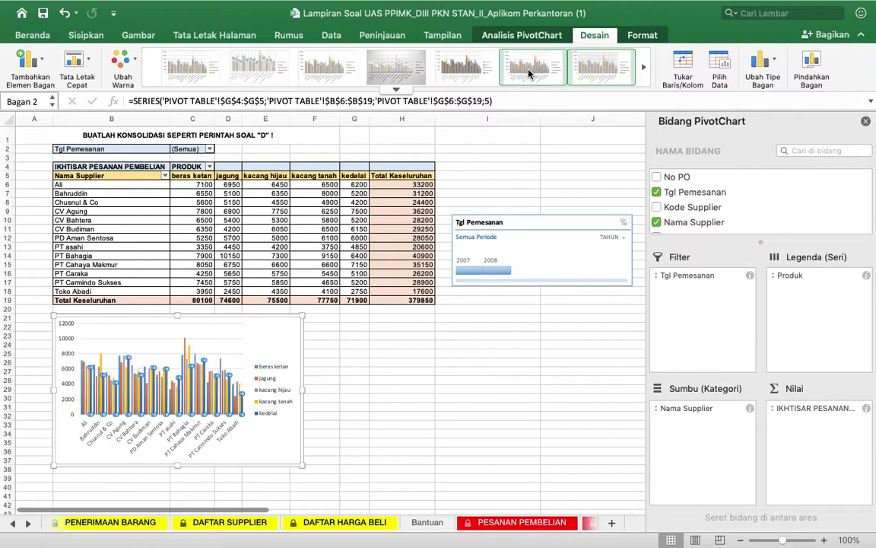
left_click(644, 67)
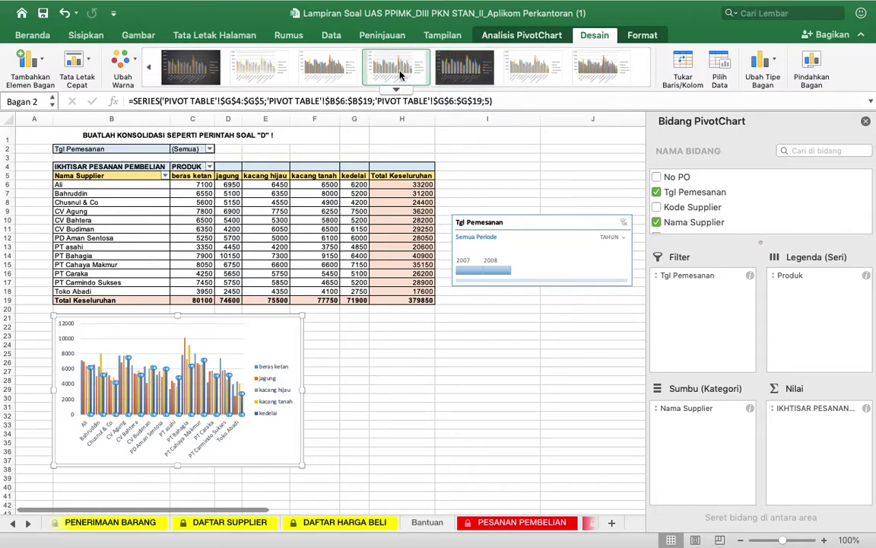
left_click(517, 74)
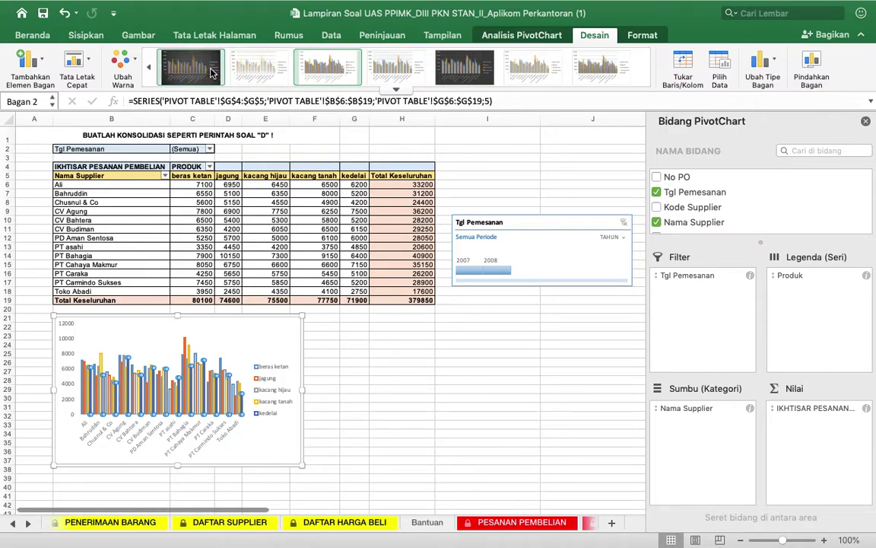
Step: Remove the Tgl Pemesanan field from the report's Filter area
mouse_move(532, 4)
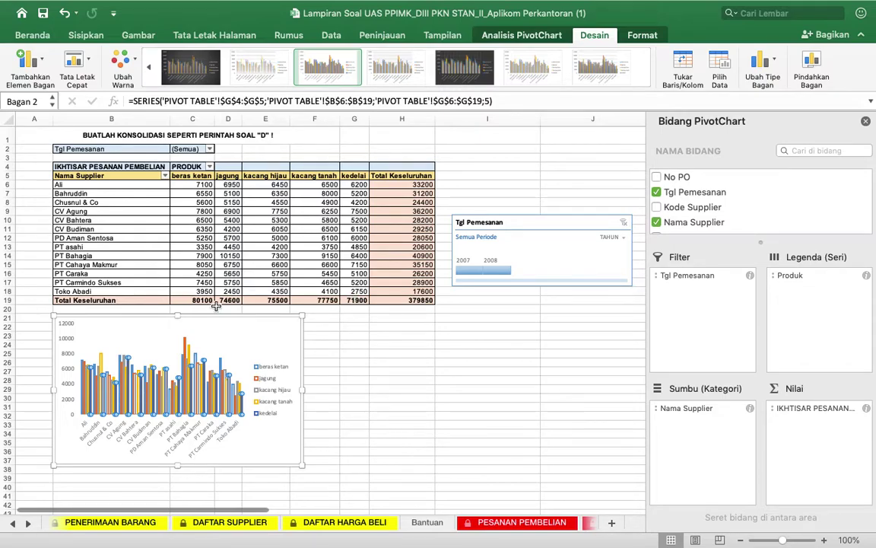
key("BackSpace")
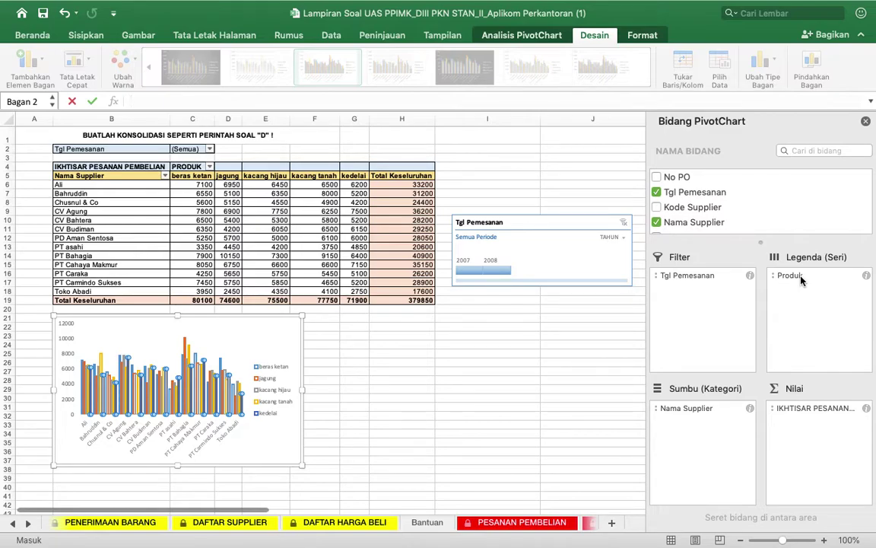
left_click_drag(705, 275, 657, 196)
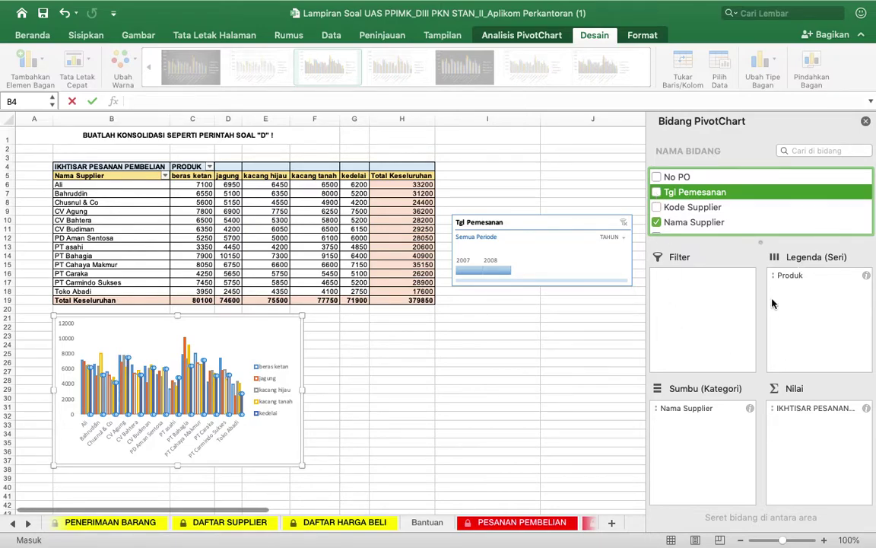
Step: Swap the PivotChart fields so Nama Supplier is the legend and Produk the category axis, and move the chart up closer to the table
left_click_drag(795, 275, 707, 289)
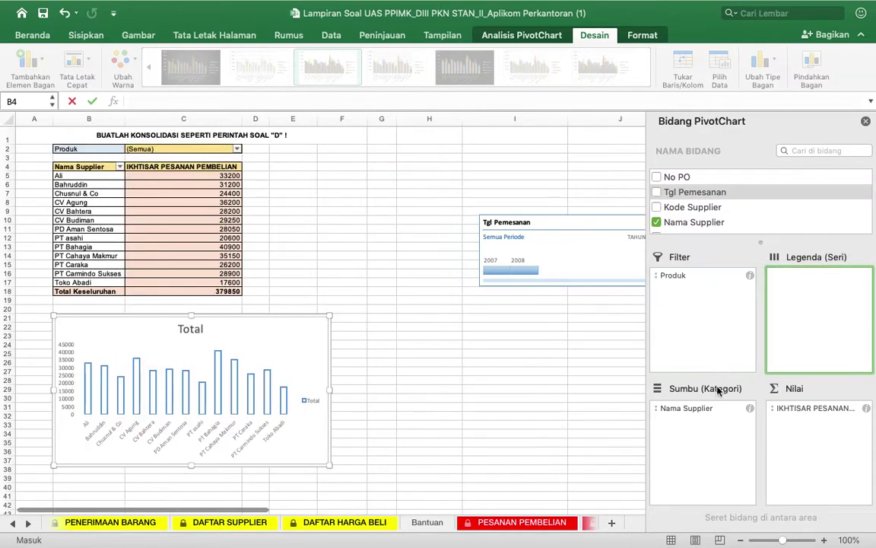
left_click_drag(706, 415, 768, 293)
left_click_drag(689, 278, 692, 426)
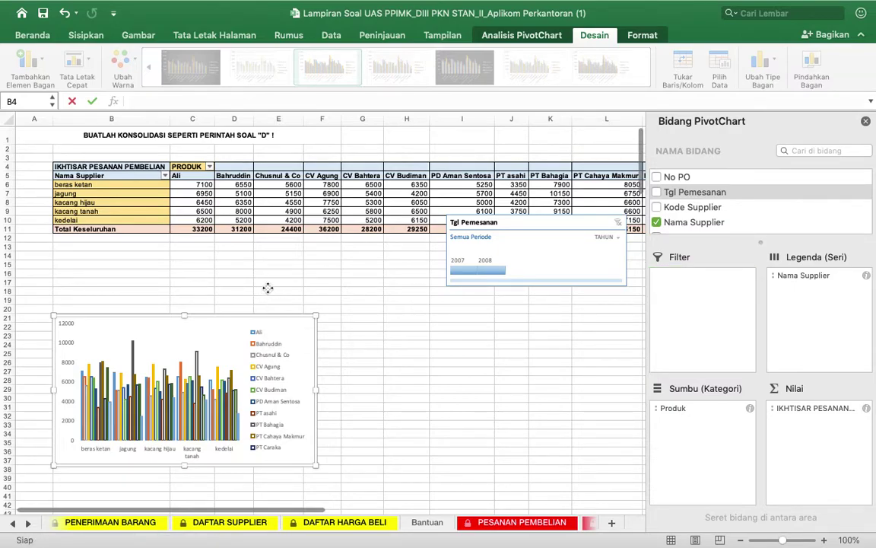
left_click(245, 319)
left_click_drag(244, 318, 256, 262)
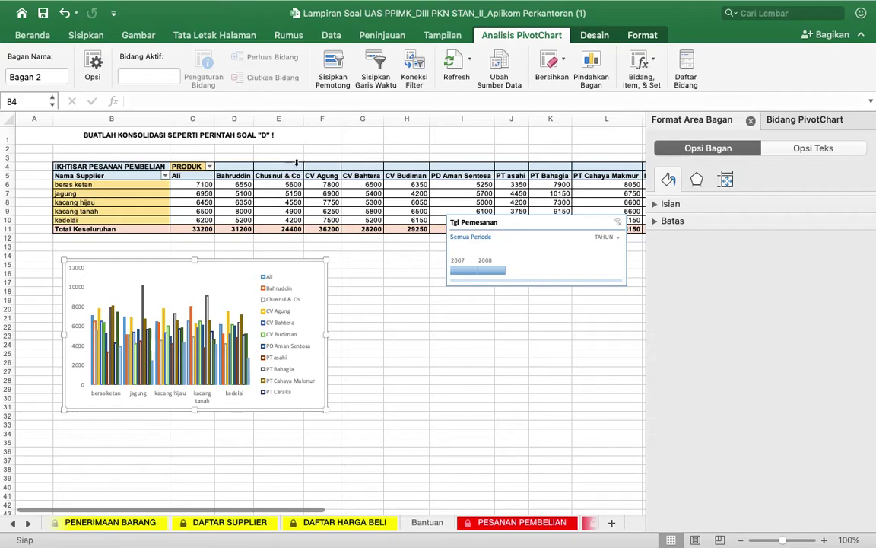
Step: Select the PivotTable and add the Tgl Pemesanan field to its rows
left_click(265, 165)
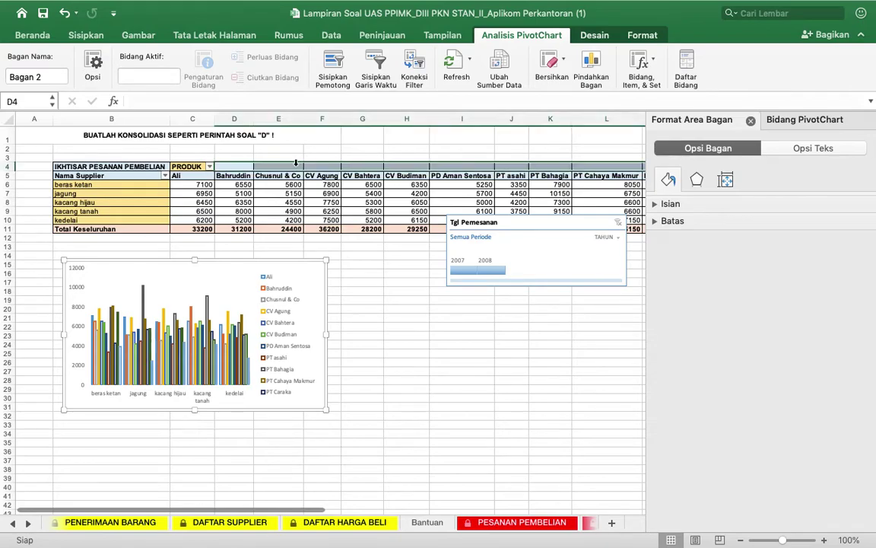
left_click(150, 167)
left_click(804, 121)
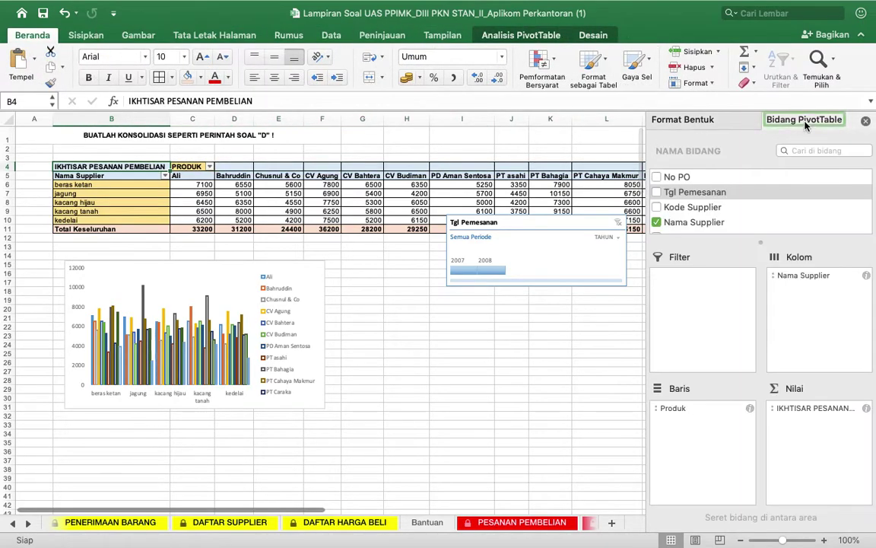
left_click(696, 207)
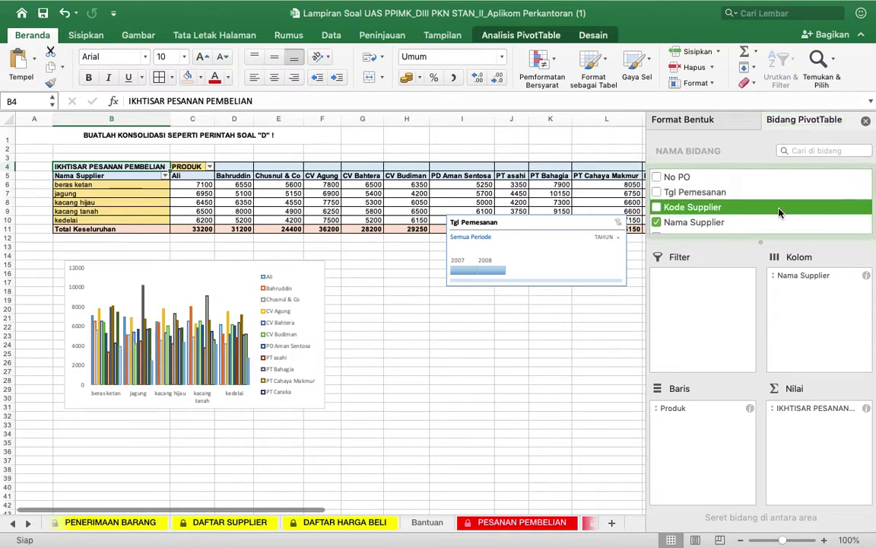
left_click(656, 193)
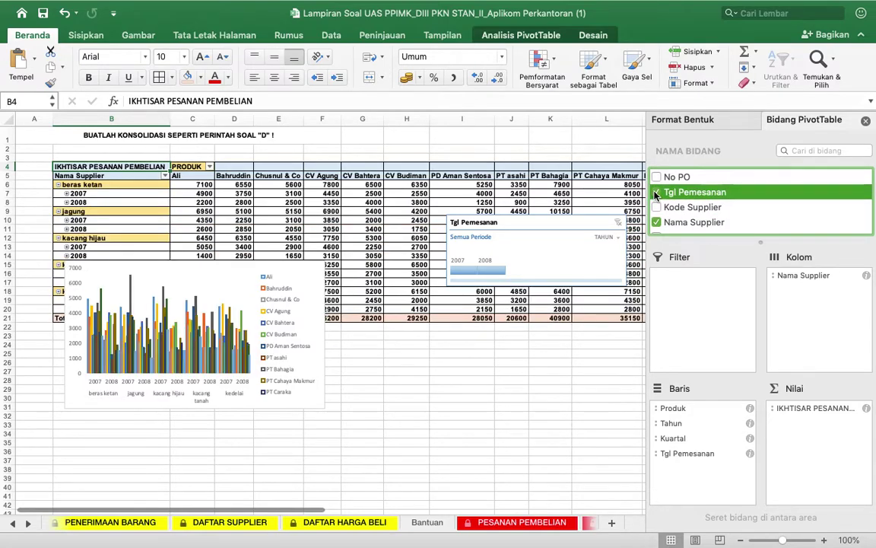
Step: Undo the added date field, the chart move and the swap of Produk and Nama Supplier
key("super+z")
key("super+z")
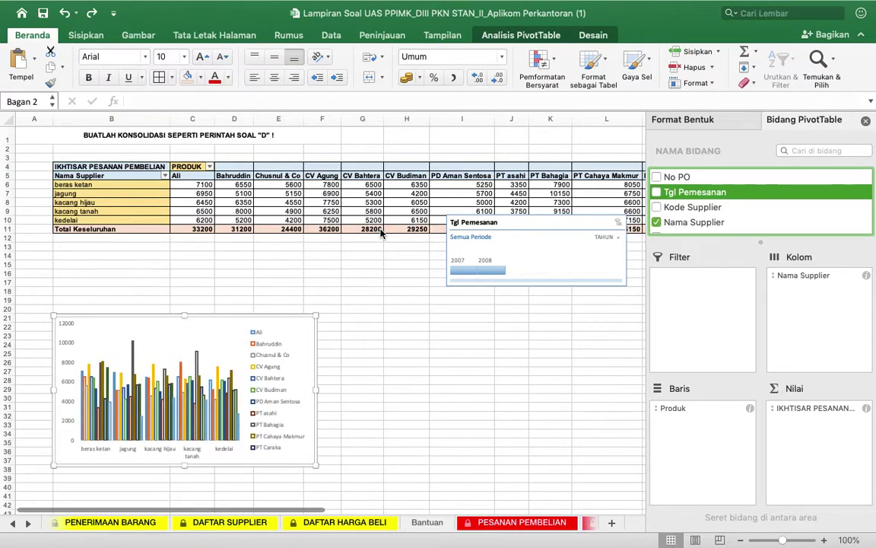
key("super+z")
key("super+z")
key("super+z")
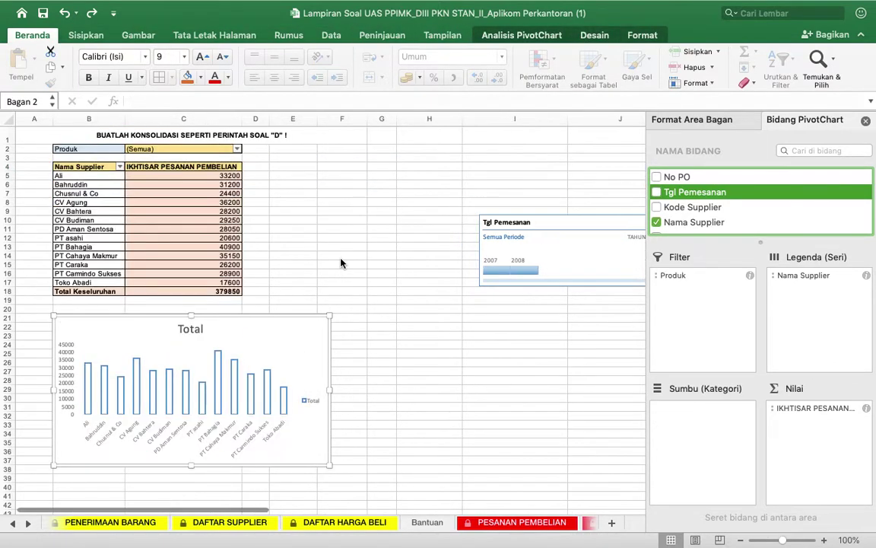
key("super+z")
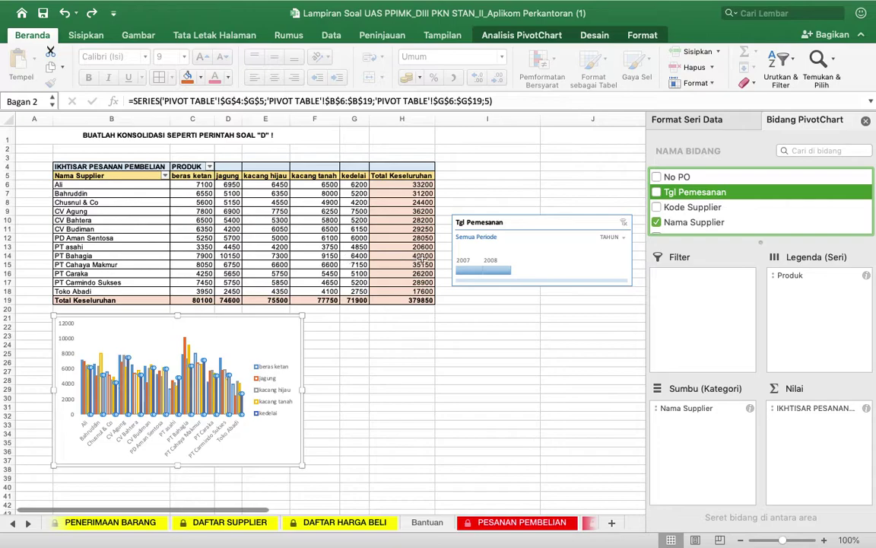
Step: Delete the PivotChart below the PivotTable
left_click(160, 325)
left_click(137, 318)
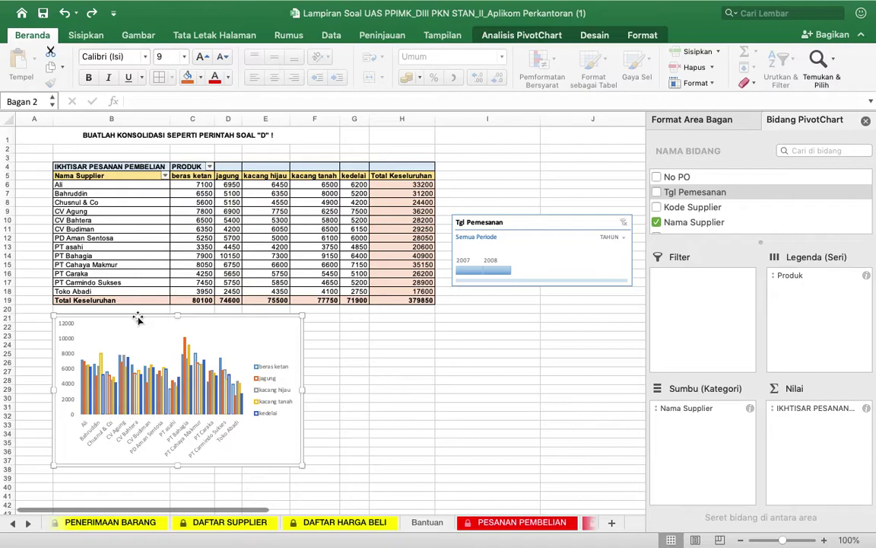
key("Delete")
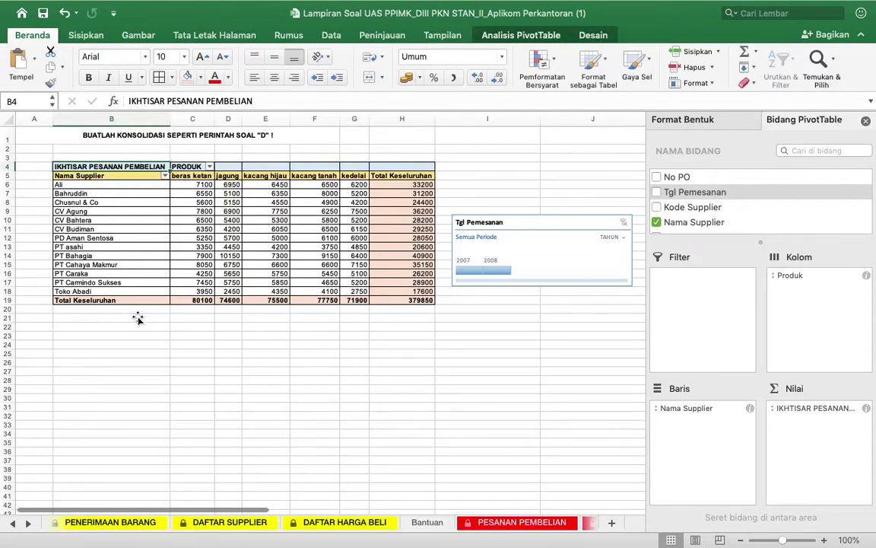
Step: Copy the whole PivotTable B4:H19 and paste the duplicate starting at cell B24
left_click(232, 183)
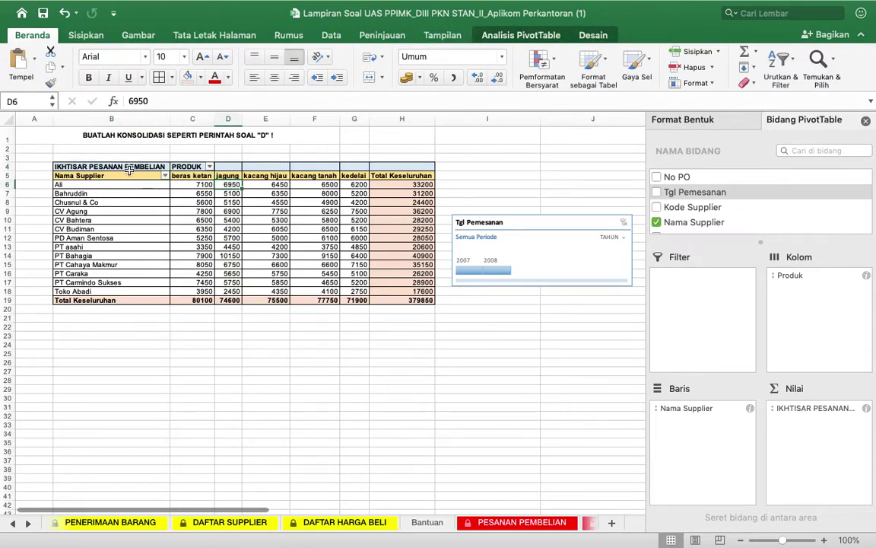
left_click(69, 162)
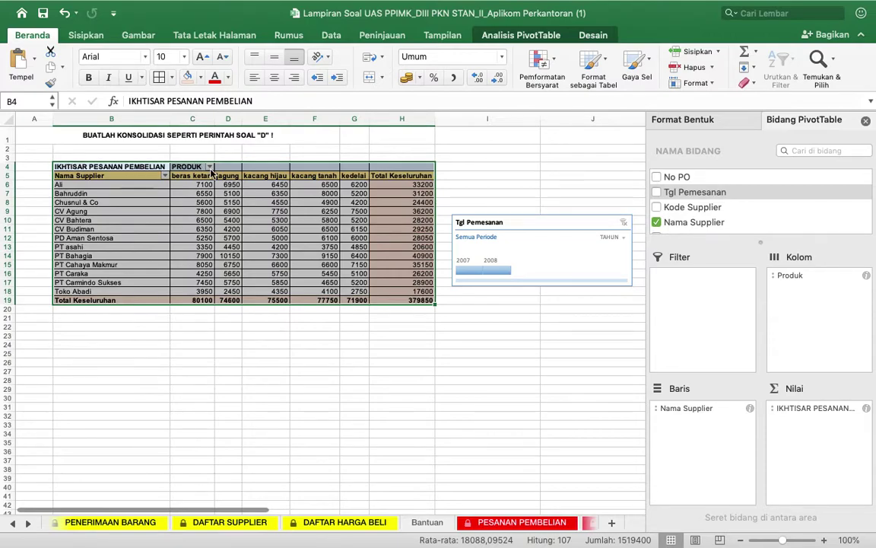
key("ctrl+c")
left_click(95, 346)
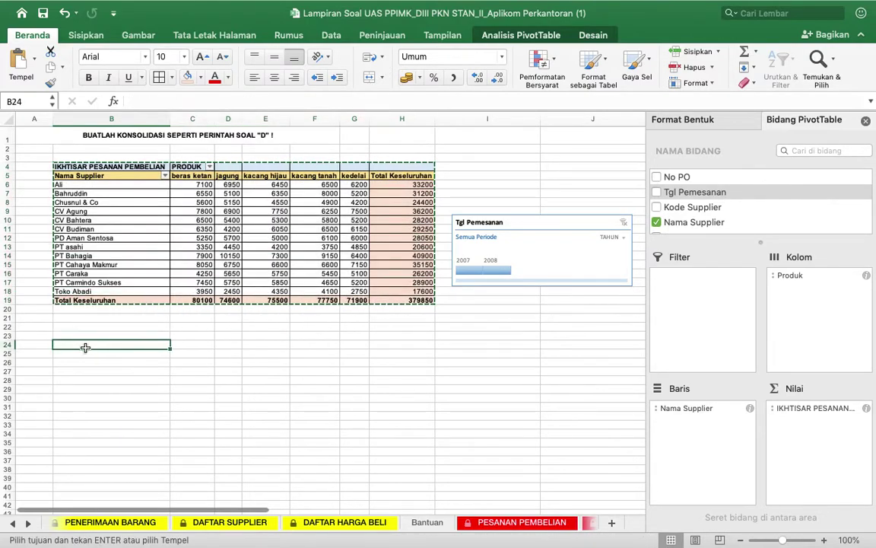
key("cmd+v")
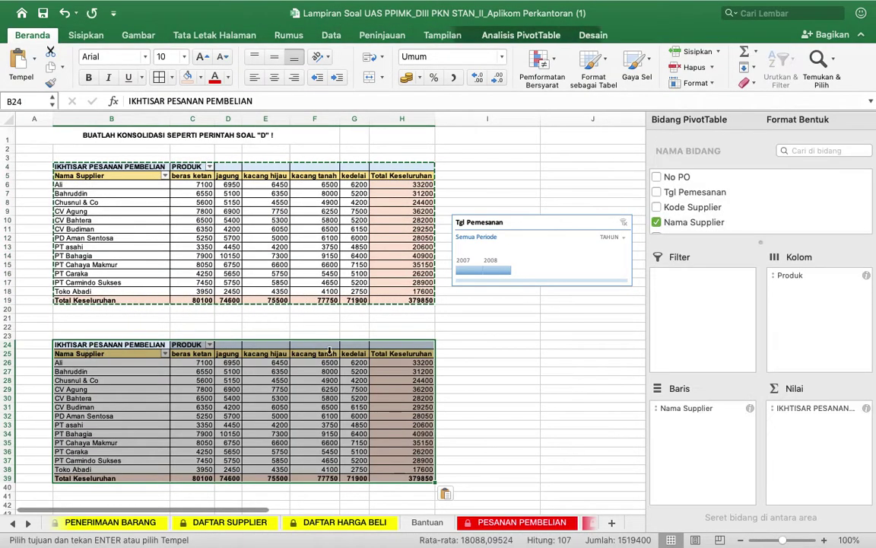
Step: Insert a PivotChart based on the copied PivotTable and place it below that copy, starting around row 41
left_click(488, 338)
left_click(314, 363)
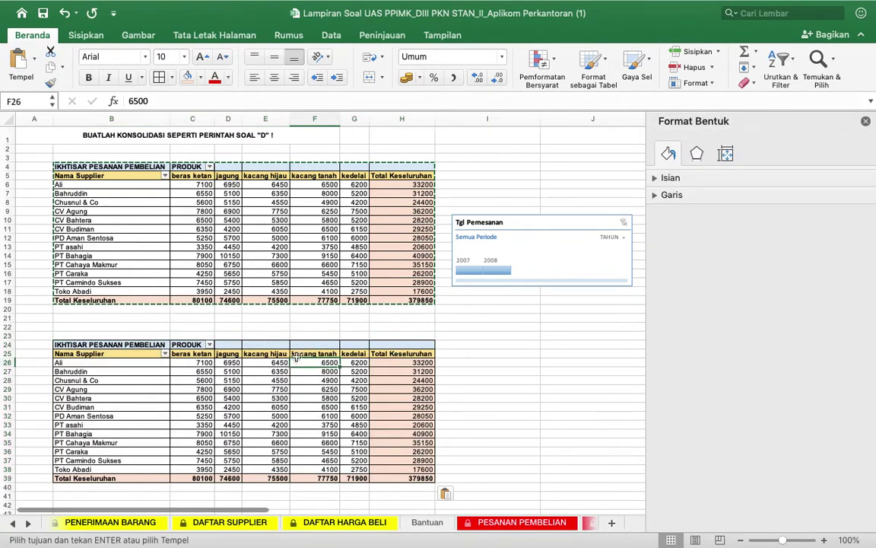
left_click(226, 326)
left_click(238, 347)
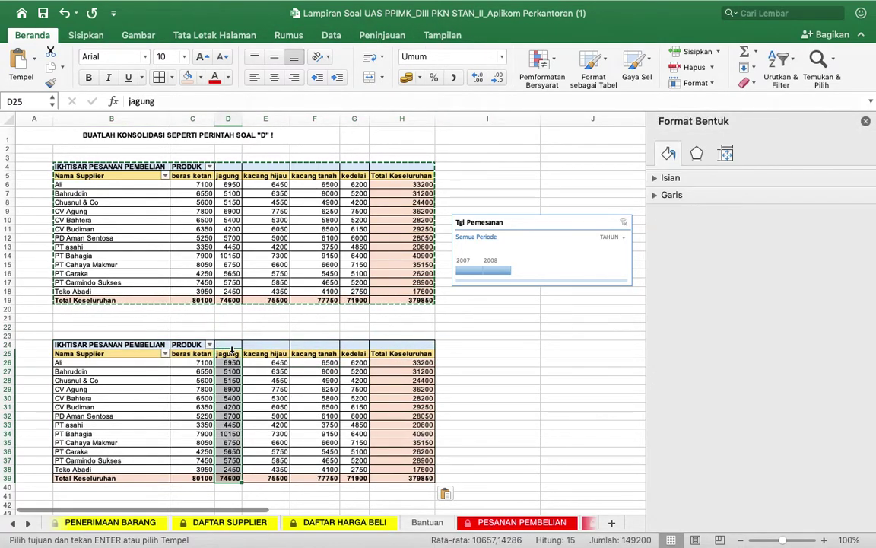
left_click(237, 344)
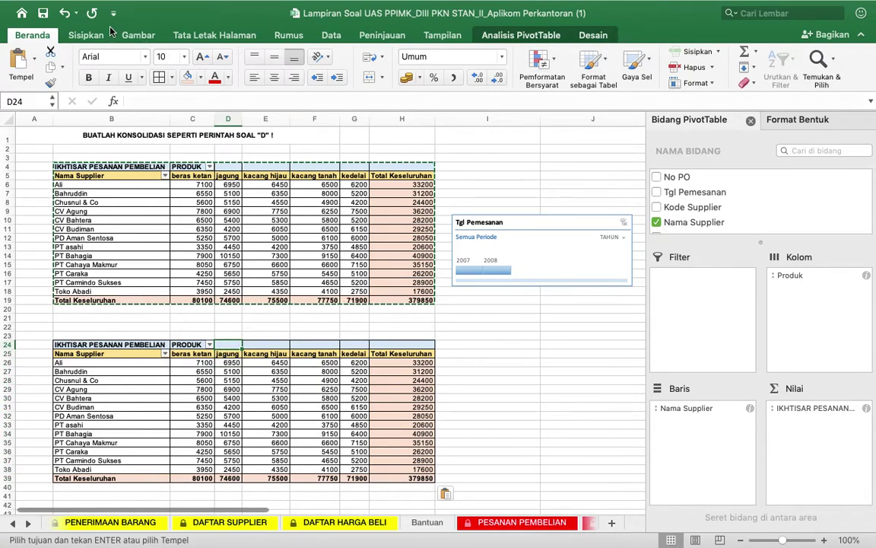
left_click(85, 35)
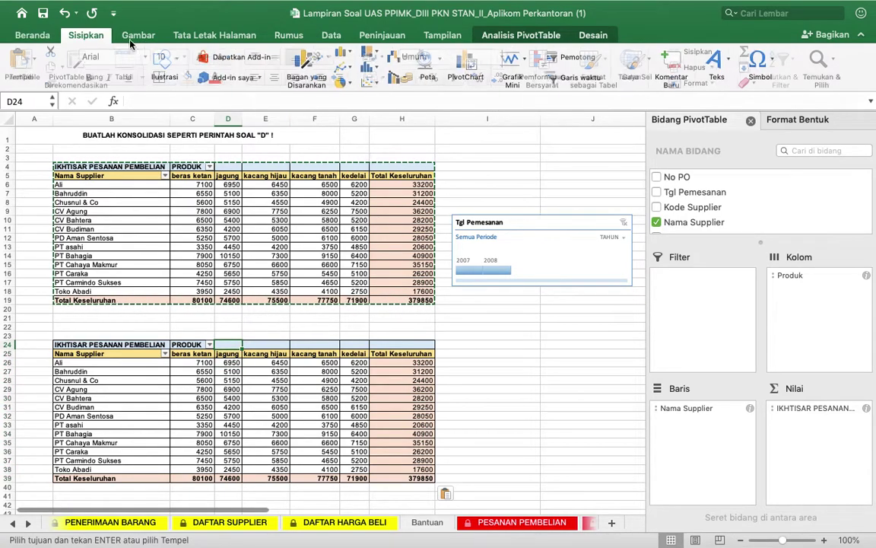
left_click(470, 67)
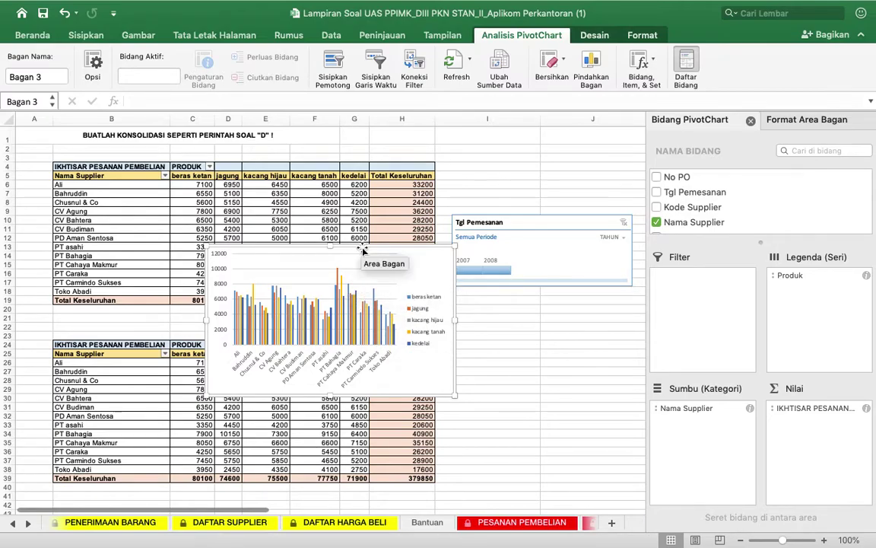
left_click_drag(363, 249, 288, 426)
scroll(288, 426, "down", 6)
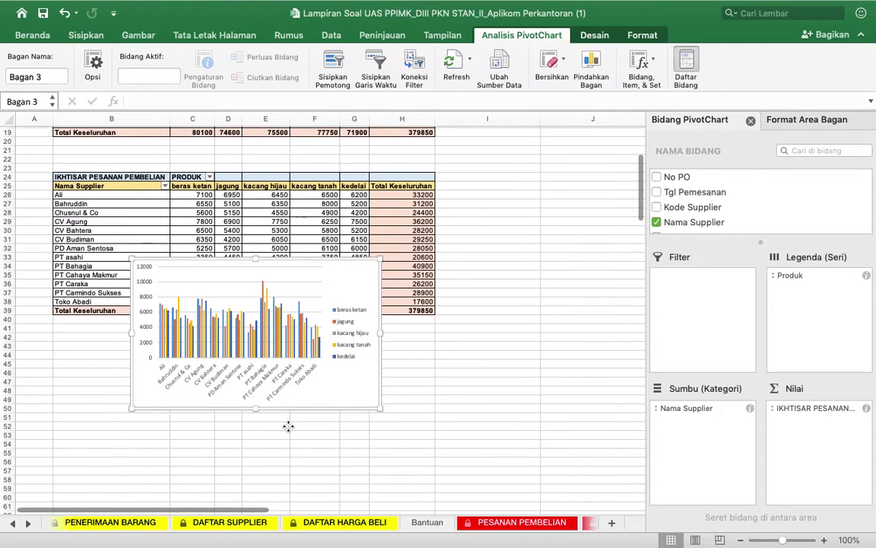
left_click_drag(297, 259, 223, 329)
Step: Swap the new PivotChart's fields so Nama Supplier is the legend and Produk is the category axis
left_click(785, 120)
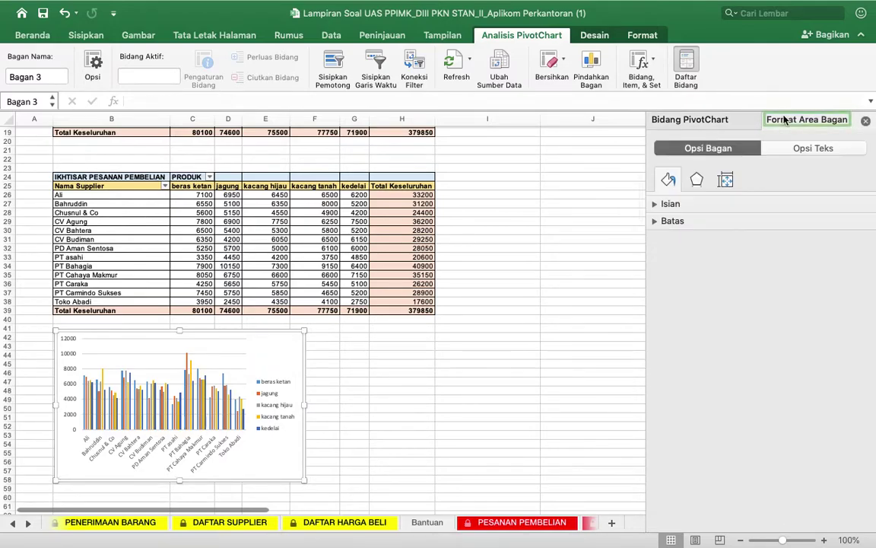
left_click(724, 122)
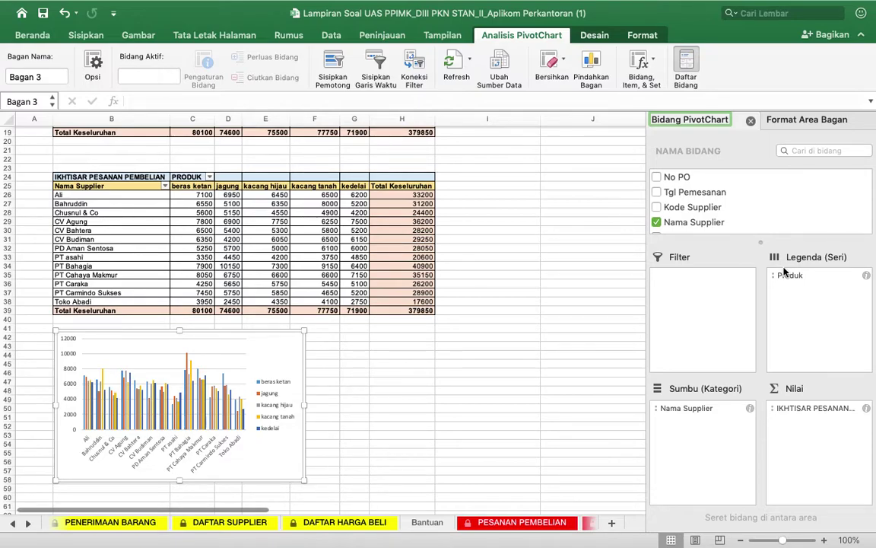
left_click_drag(804, 278, 696, 300)
left_click_drag(706, 411, 791, 335)
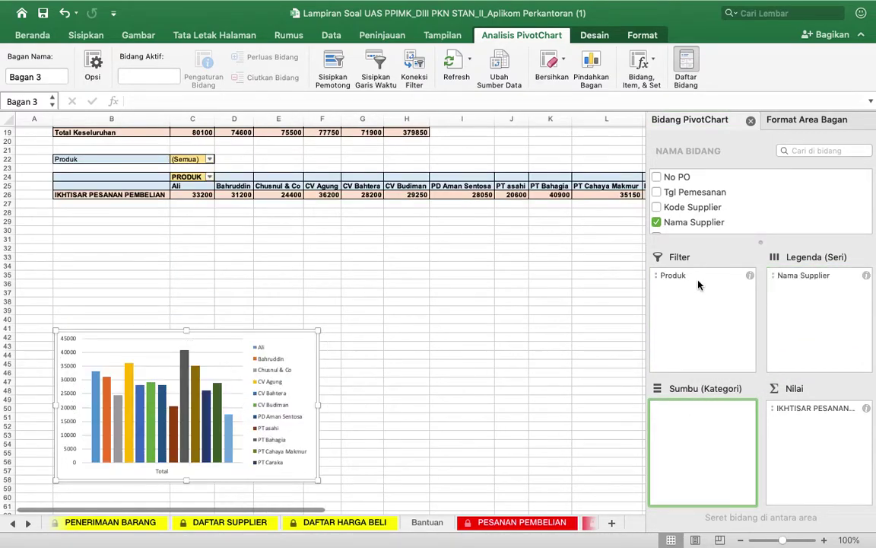
left_click_drag(699, 284, 709, 422)
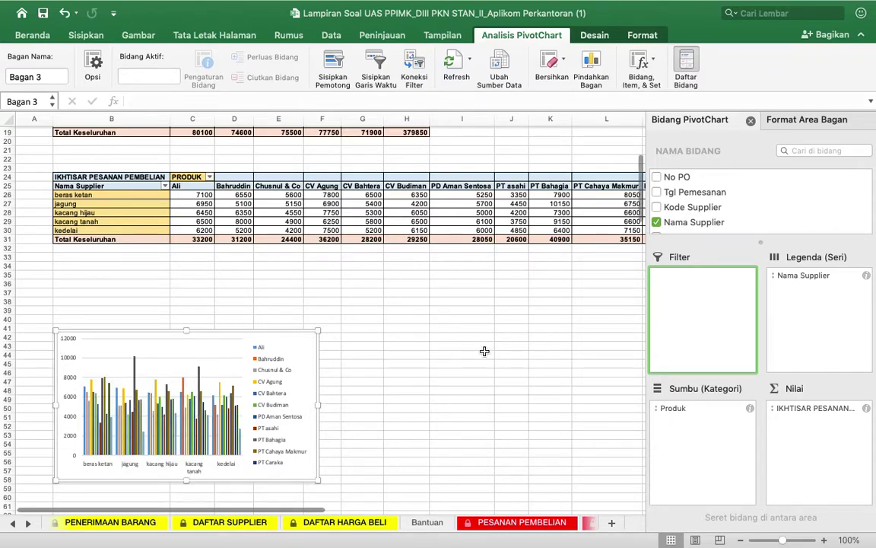
Step: Apply a preset chart style with a hatched plot area to the new PivotChart and browse the further styles
left_click(591, 34)
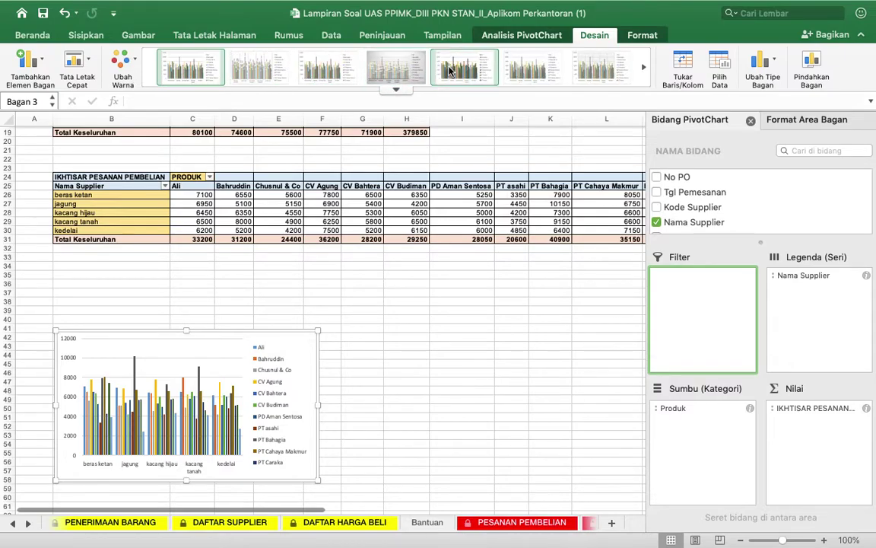
left_click(450, 70)
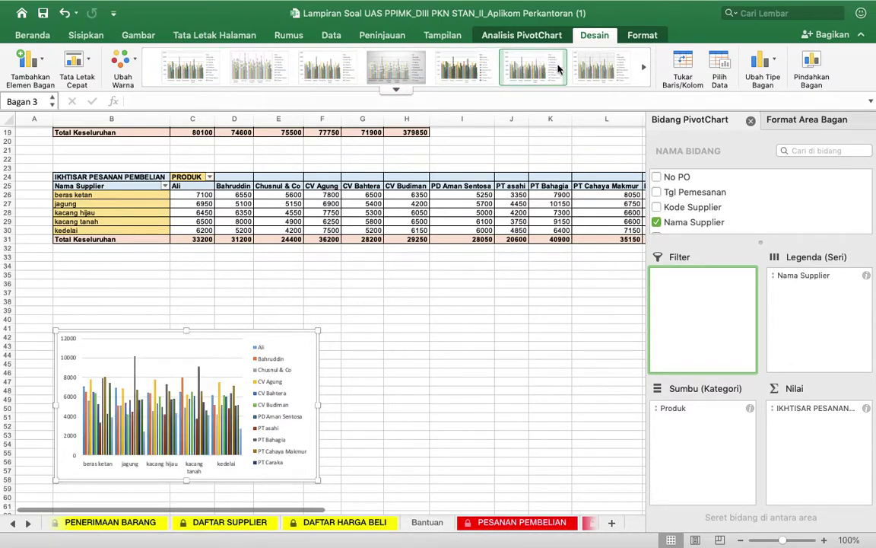
left_click(643, 68)
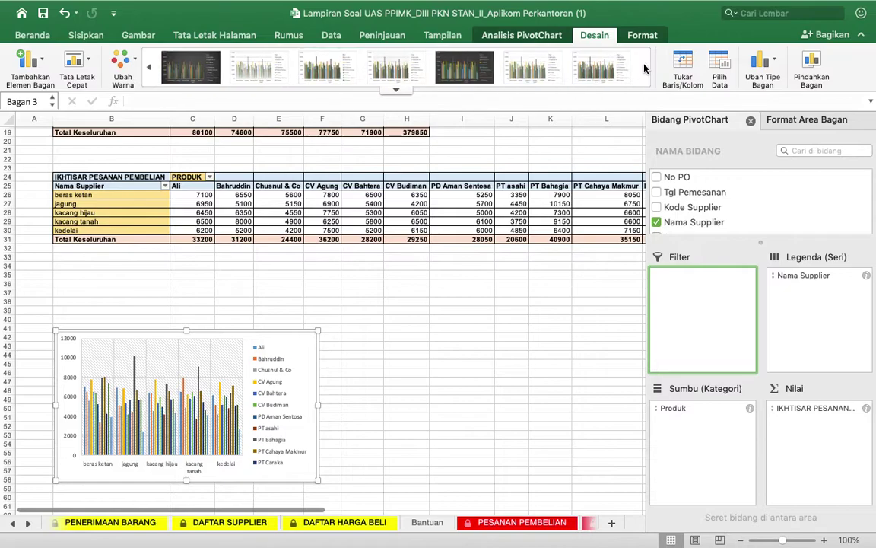
Step: Apply the plain white-background style to the pivot chart and move the chart up to about row 35, below the second pivot table
left_click(533, 69)
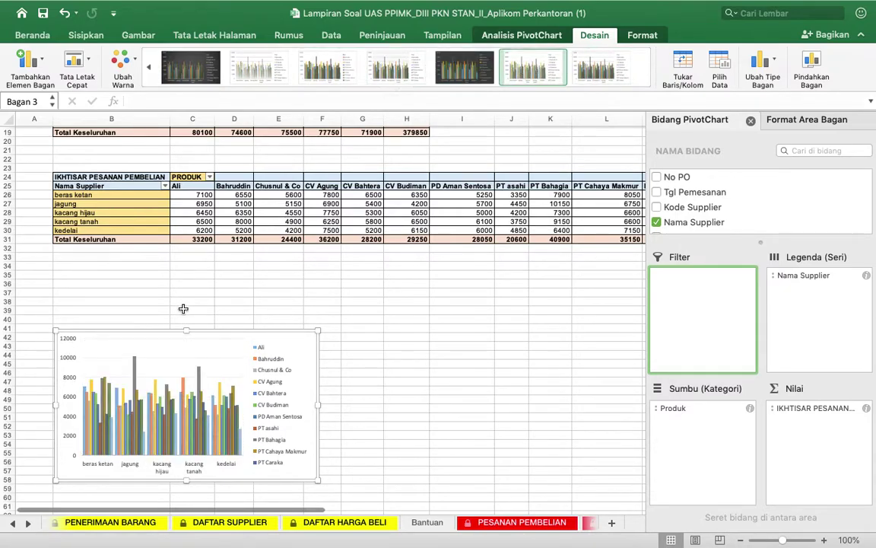
left_click_drag(229, 333, 229, 272)
scroll(236, 292, "up", 3)
scroll(241, 293, "up", 4)
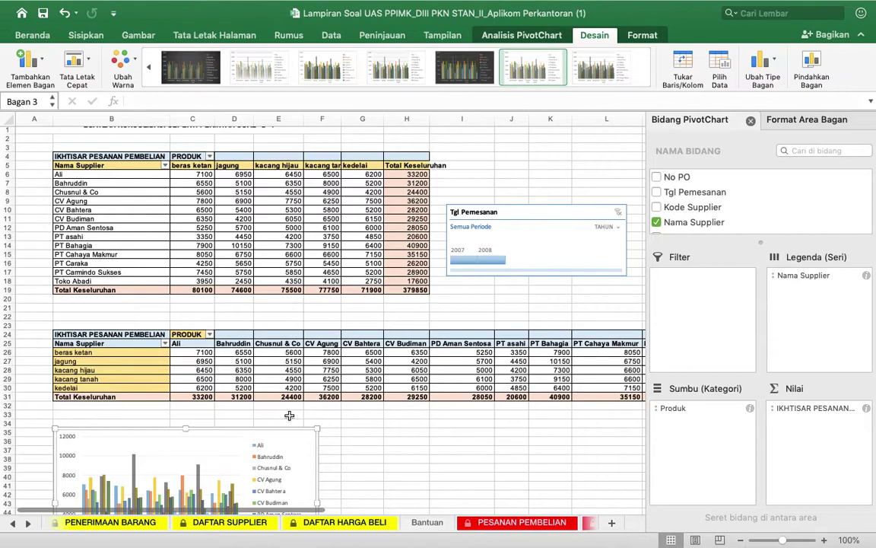
scroll(372, 443, "down", 5)
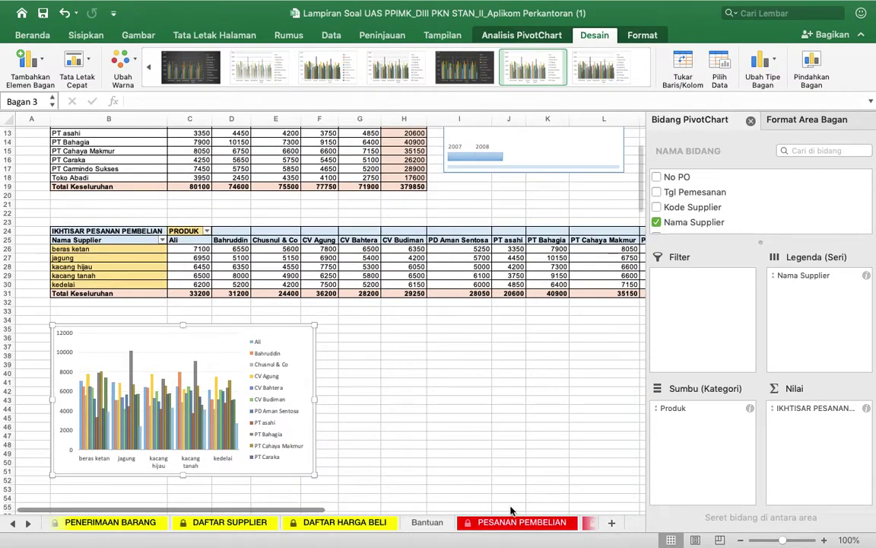
Step: Start a data consolidation at cell A3 of the KONSOLIDASI sheet
left_click(27, 523)
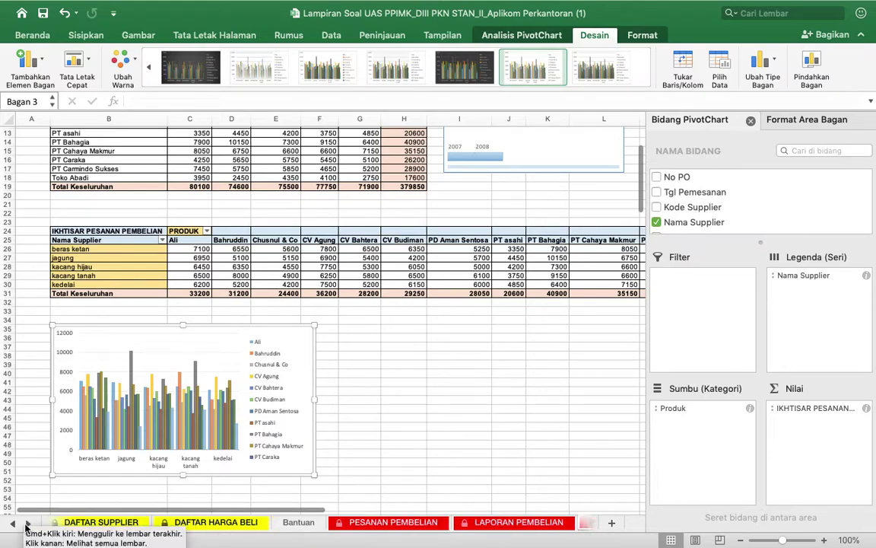
left_click(27, 523)
left_click(27, 524)
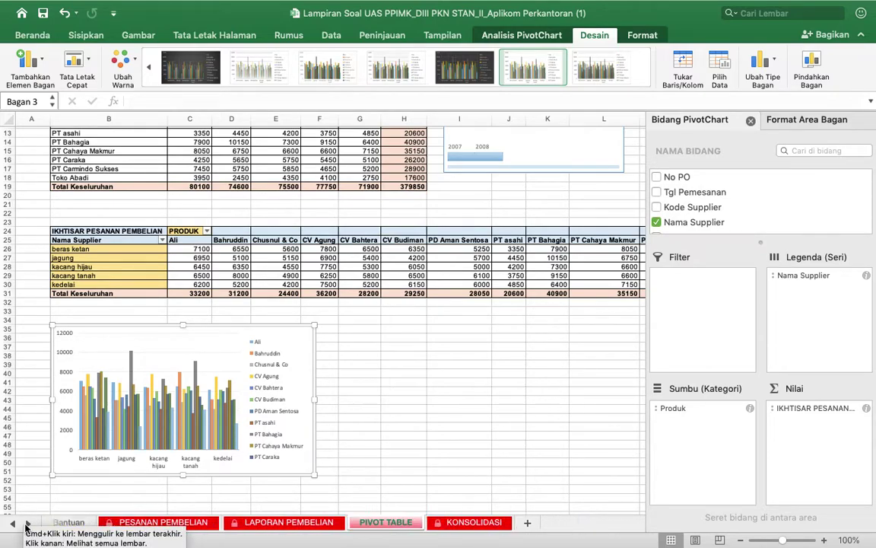
left_click(477, 522)
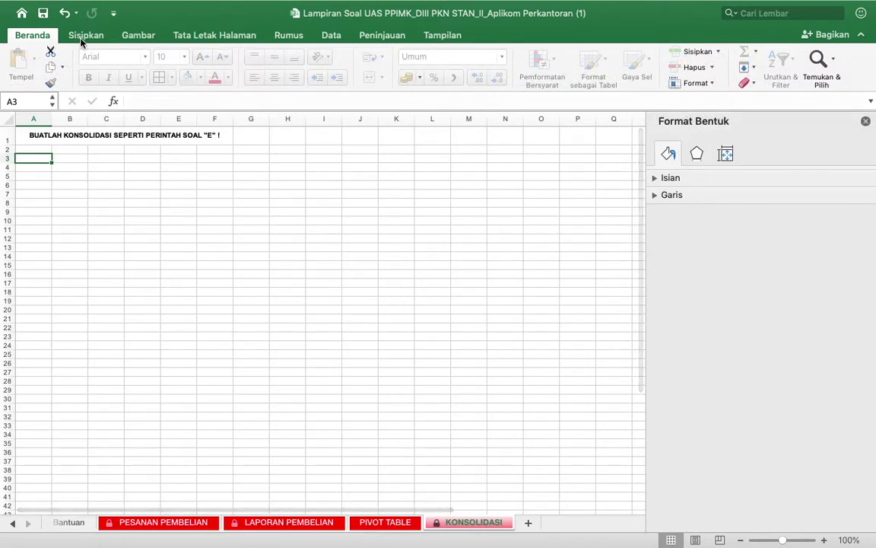
left_click(333, 36)
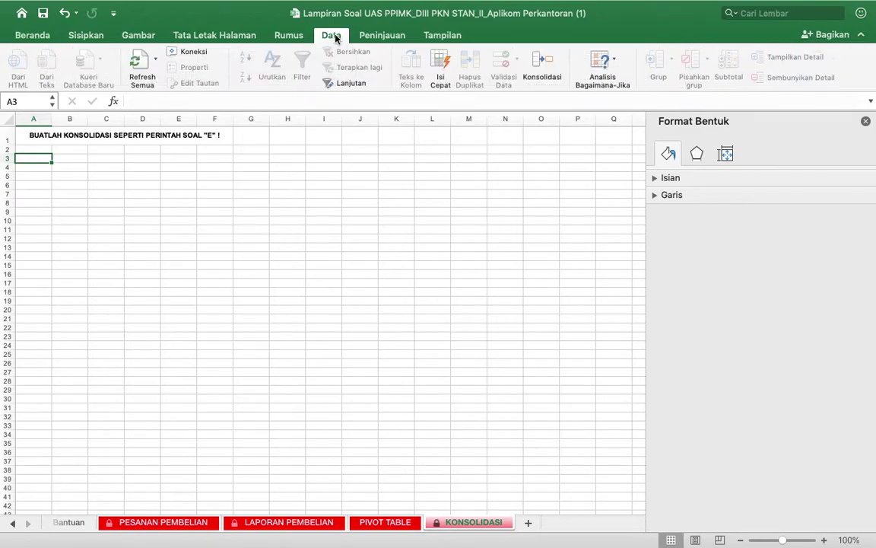
left_click(535, 61)
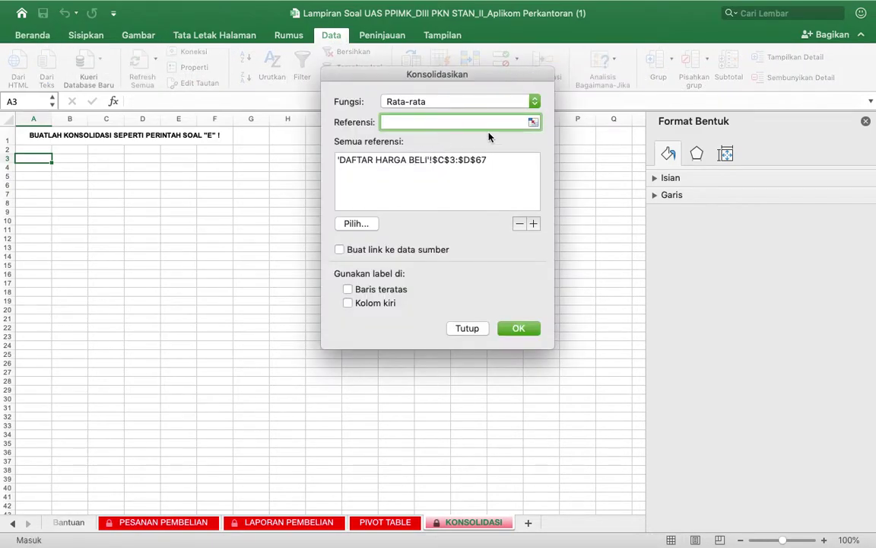
Step: Set the consolidation reference to the product and order quantity range G4:H1479 on the PESANAN PEMBELIAN sheet
left_click(533, 123)
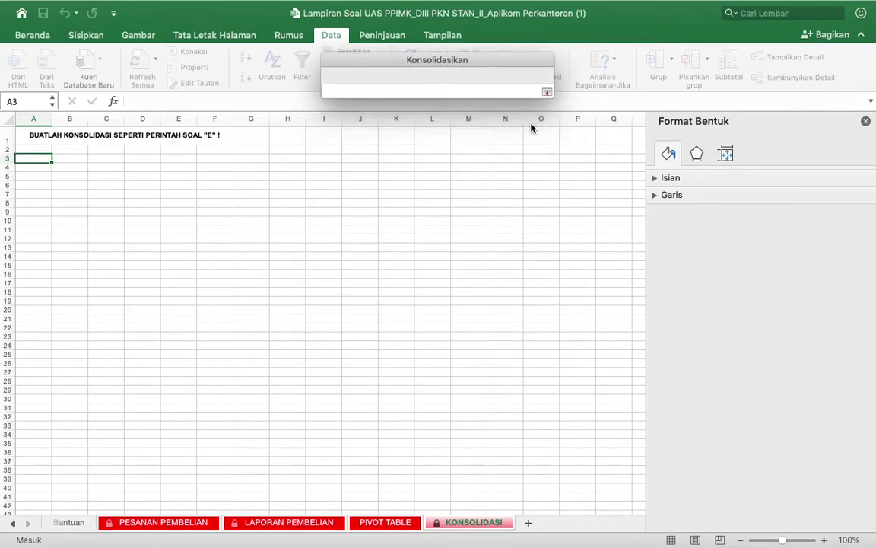
left_click(169, 523)
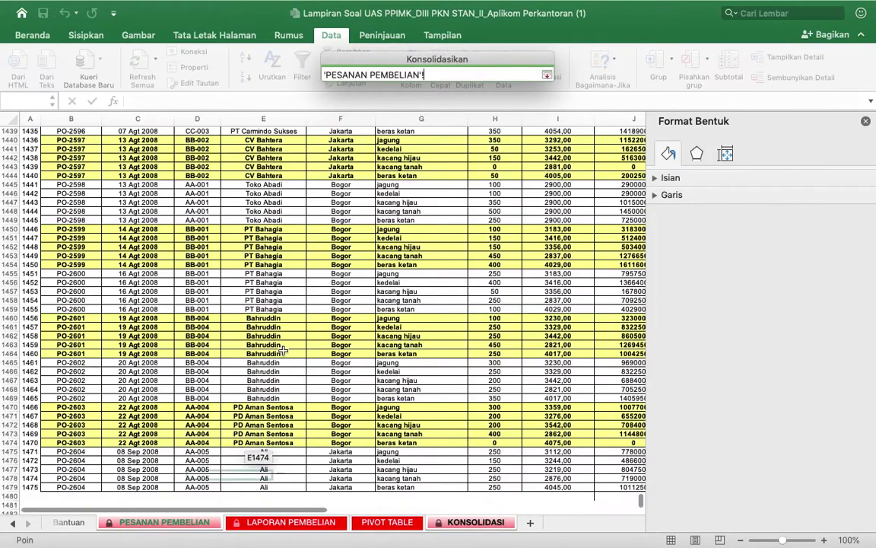
scroll(310, 289, "up", 20)
scroll(310, 306, "up", 20)
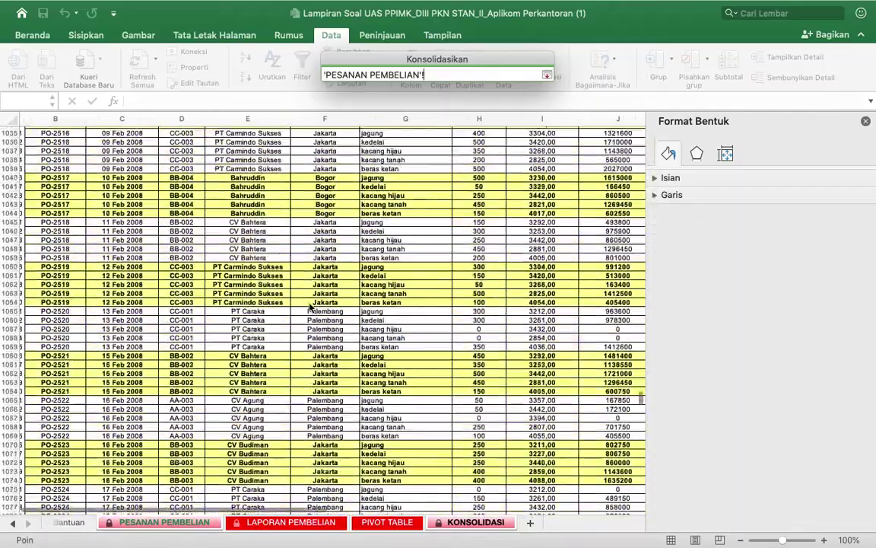
scroll(365, 228, "right", 3)
scroll(364, 176, "right", 1)
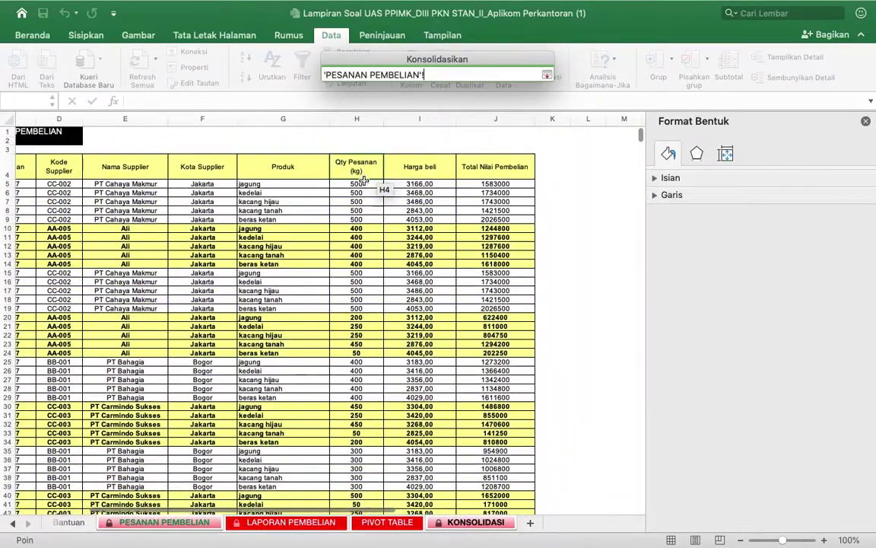
left_click_drag(356, 171, 504, 508)
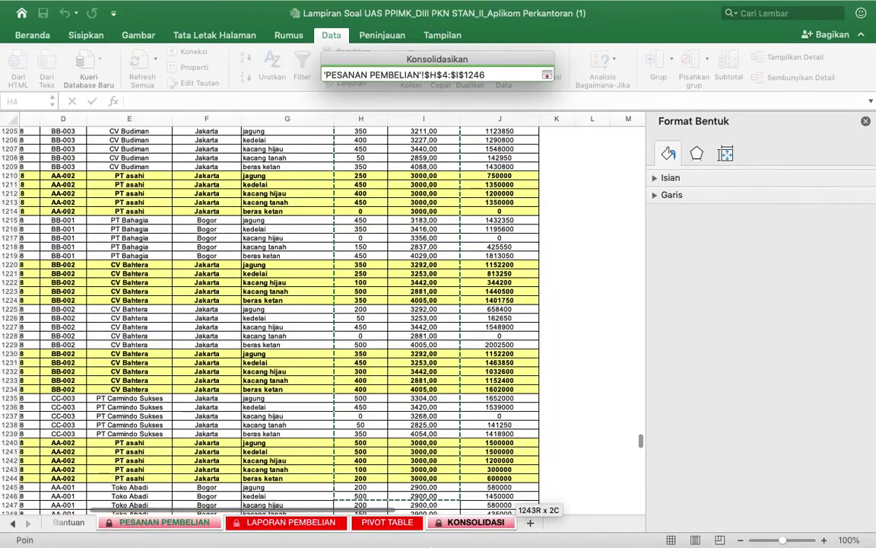
scroll(376, 442, "up", 20)
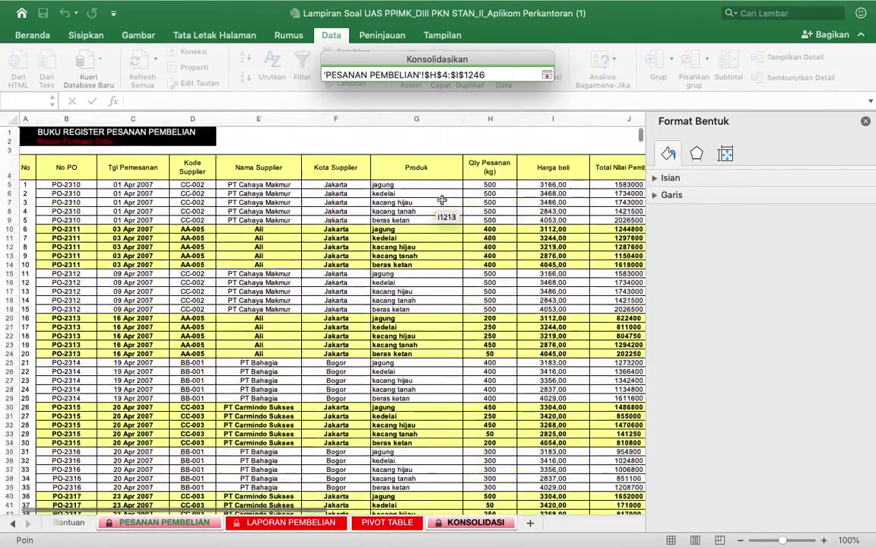
left_click(426, 166)
left_click_drag(434, 177, 508, 503)
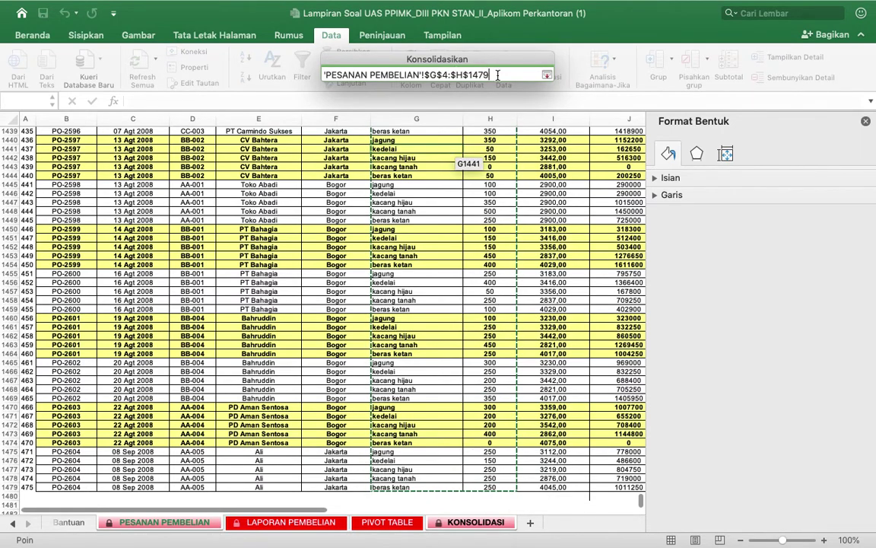
left_click(546, 75)
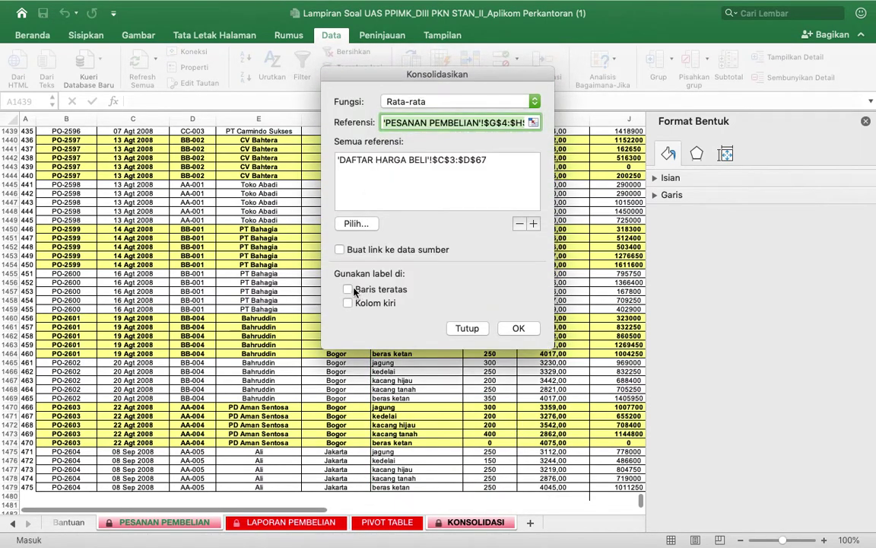
Step: Use labels from the top row and left column, set the function to sum, and run the consolidation
left_click(349, 289)
left_click(347, 303)
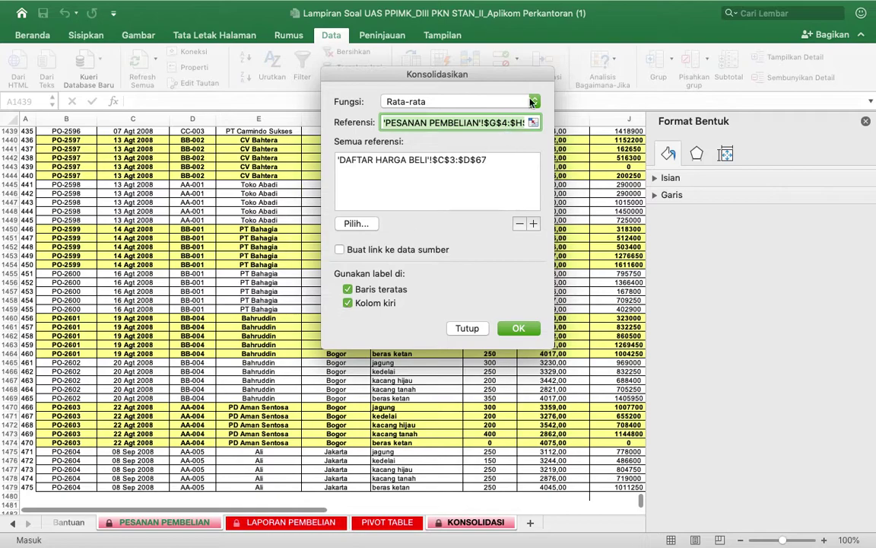
left_click(456, 102)
left_click(446, 76)
left_click(522, 331)
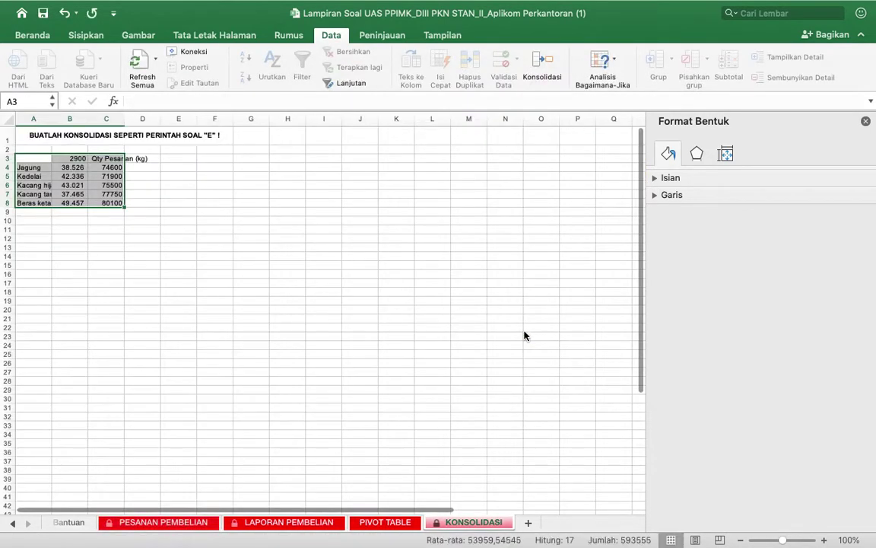
left_click(162, 213)
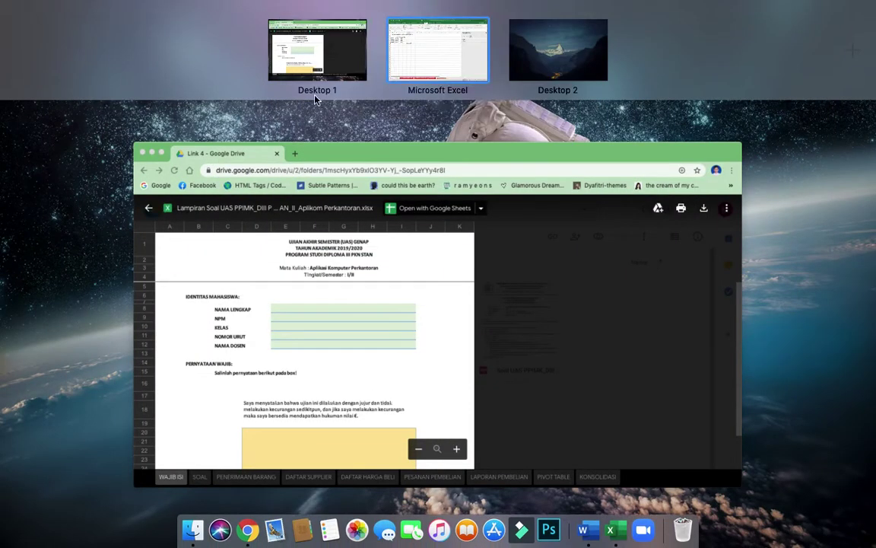
left_click(426, 51)
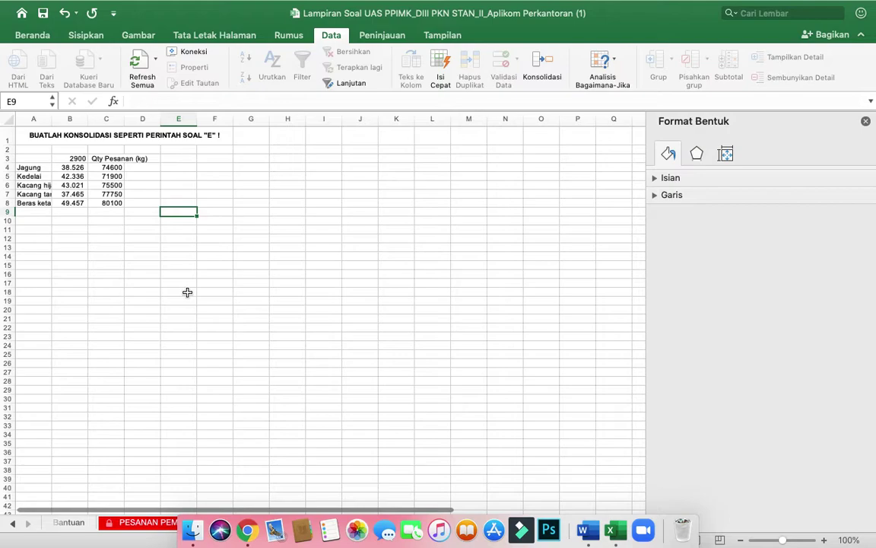
Step: Select answer cell G70 on the SOAL sheet for question A.1 about the 2008 jagung purchases from PT Caraka
left_click(12, 524)
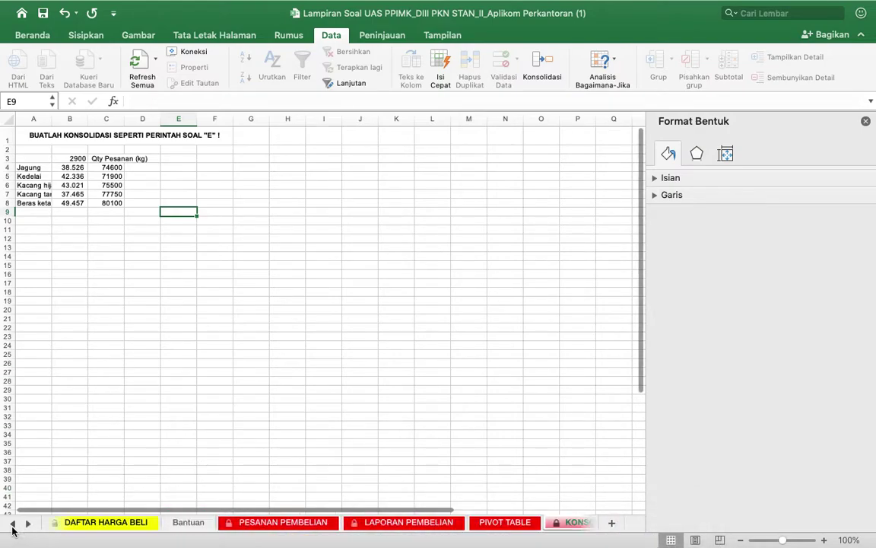
left_click(12, 524)
left_click(12, 524)
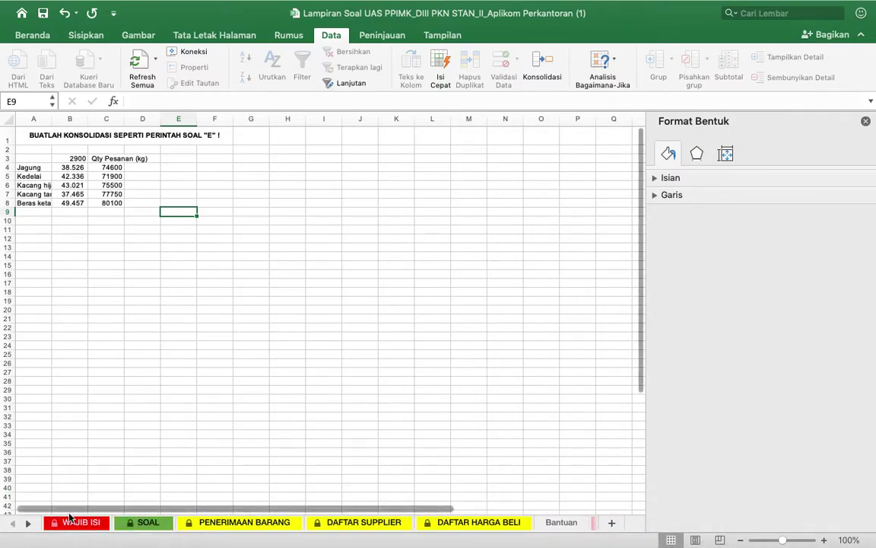
left_click(146, 525)
scroll(374, 343, "down", 15)
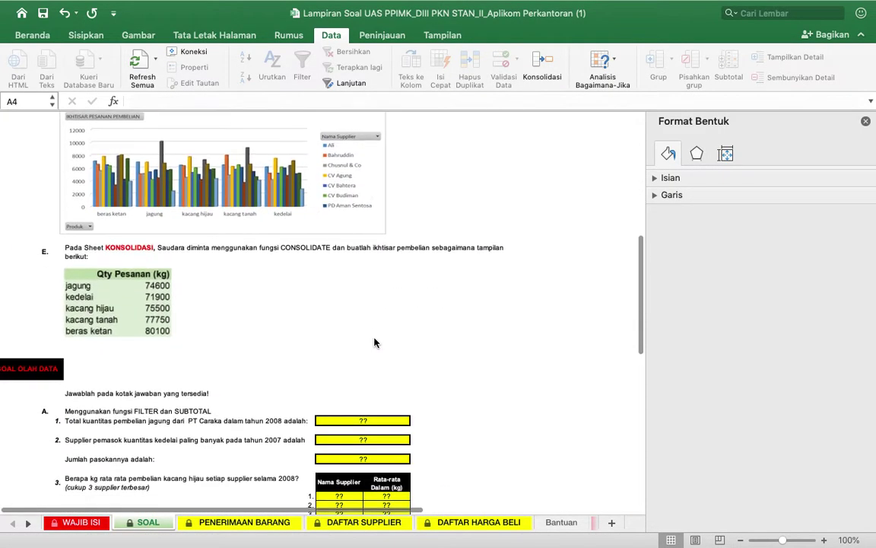
scroll(375, 342, "down", 3)
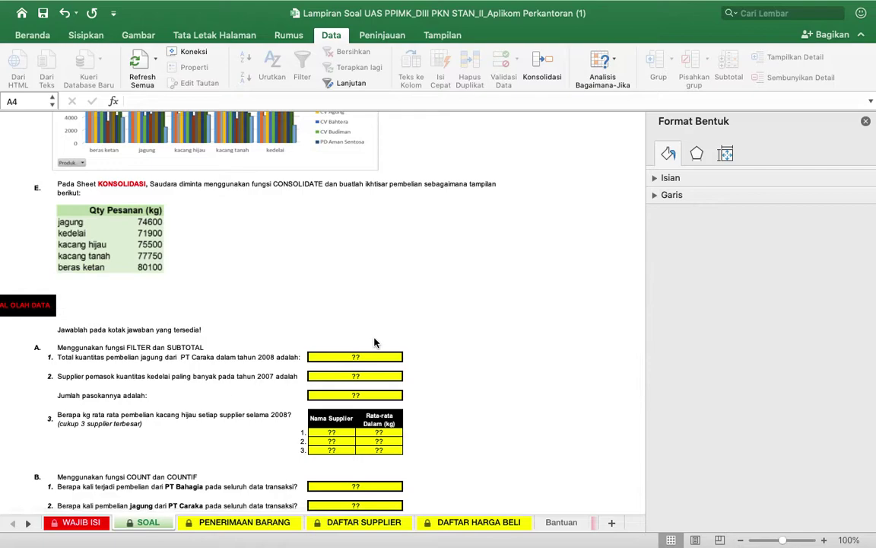
left_click(350, 357)
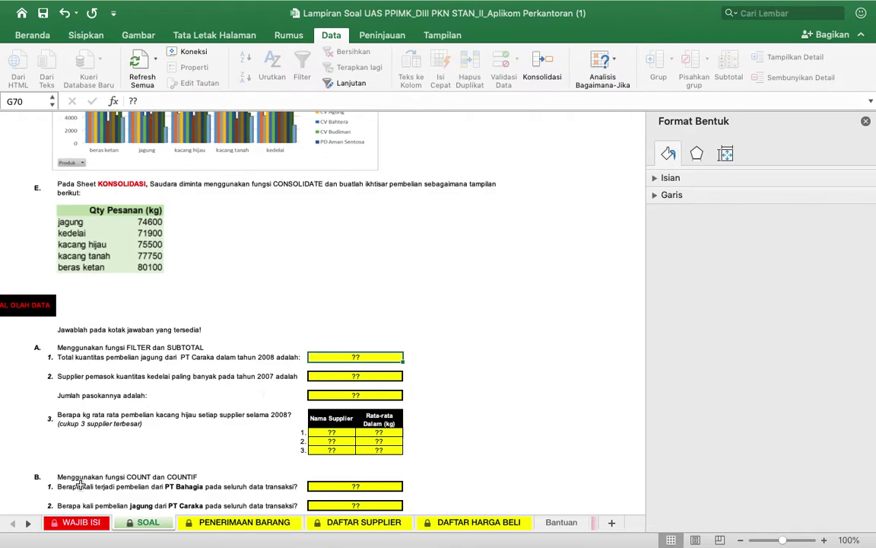
Step: Filter the pivot tables on the PIVOT TABLE sheet to 2008 with the Tgl Pemesanan timeline
left_click(28, 523)
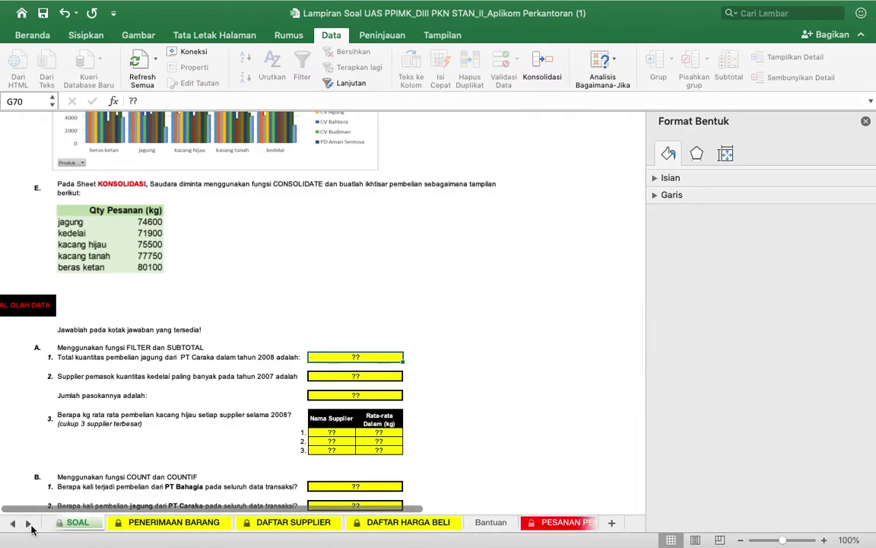
left_click(28, 523)
left_click(28, 524)
left_click(28, 523)
left_click(28, 523)
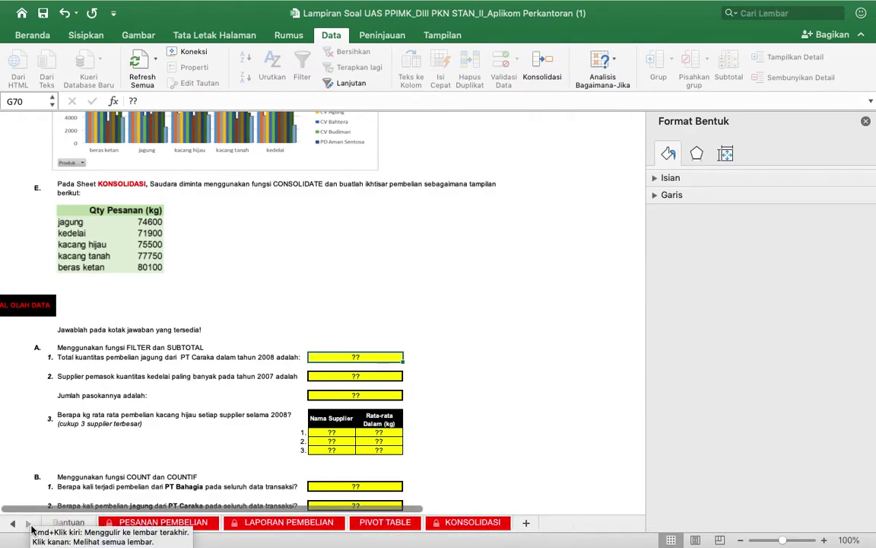
left_click(387, 520)
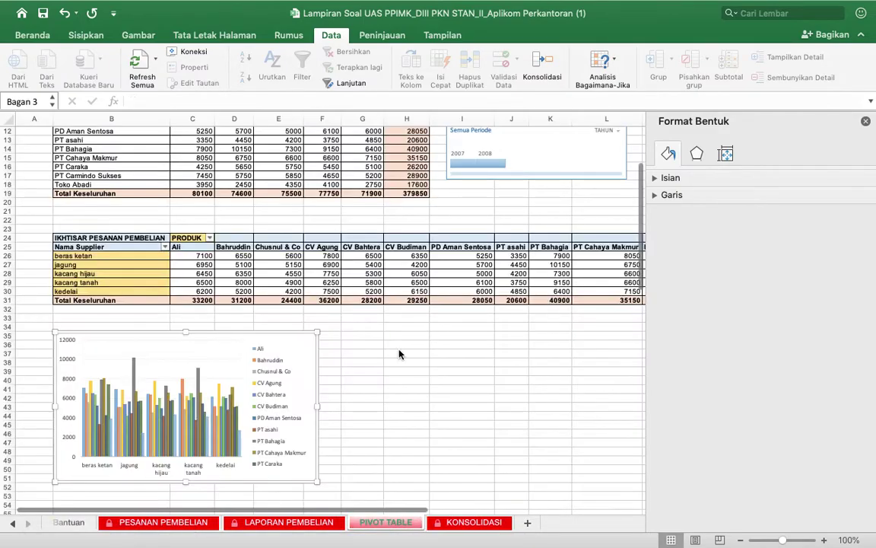
scroll(405, 264, "up", 4)
left_click(311, 171)
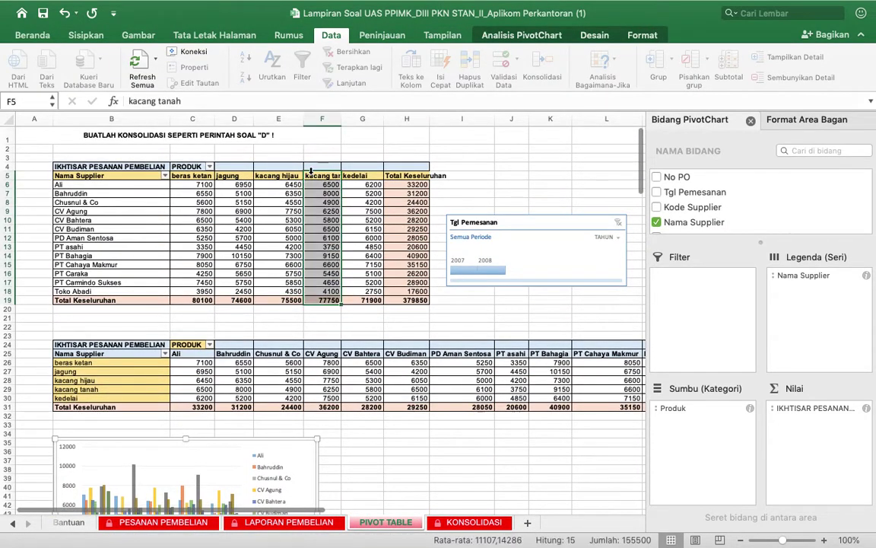
left_click(258, 167)
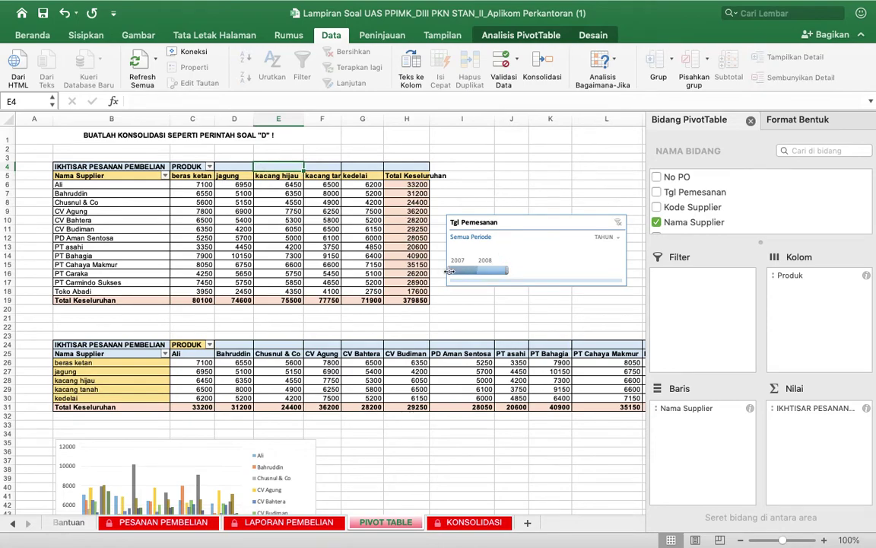
left_click_drag(450, 271, 477, 272)
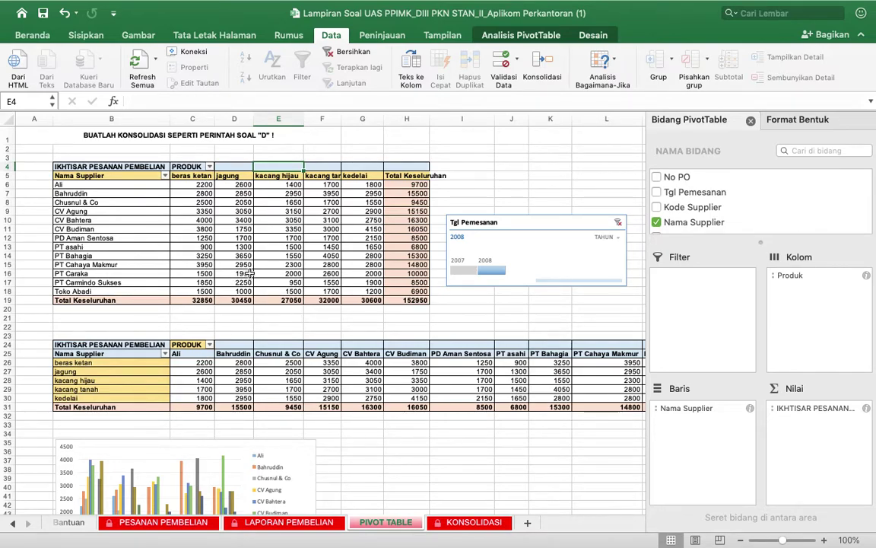
Step: Enter 1900 in the answer cell of question A.1 on the SOAL sheet
left_click(12, 524)
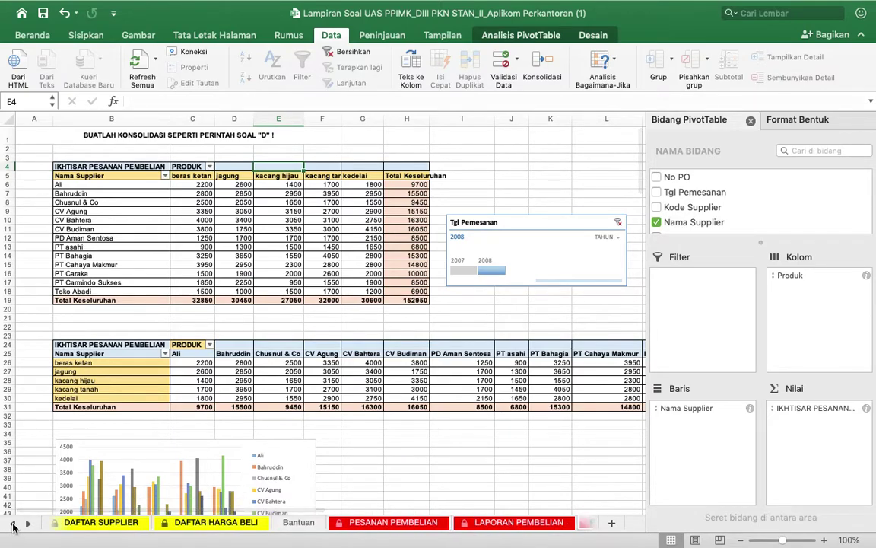
left_click(148, 523)
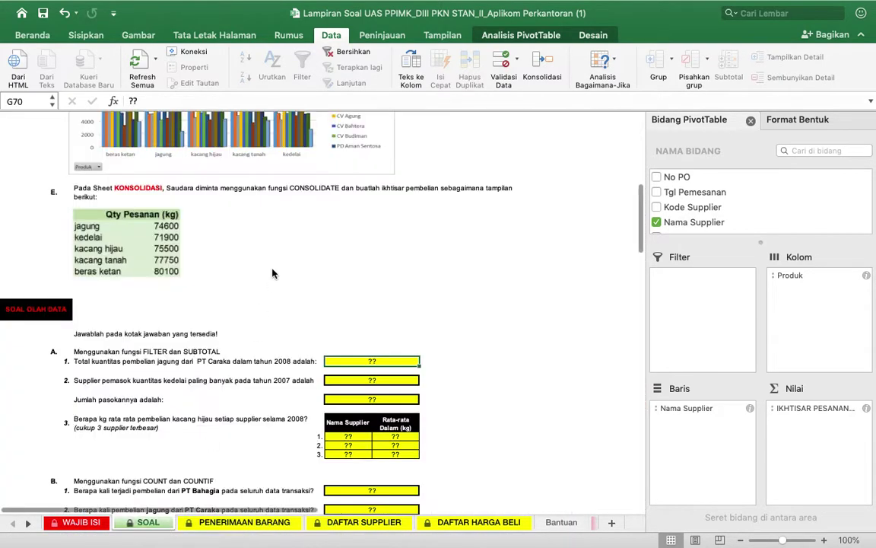
type("1900")
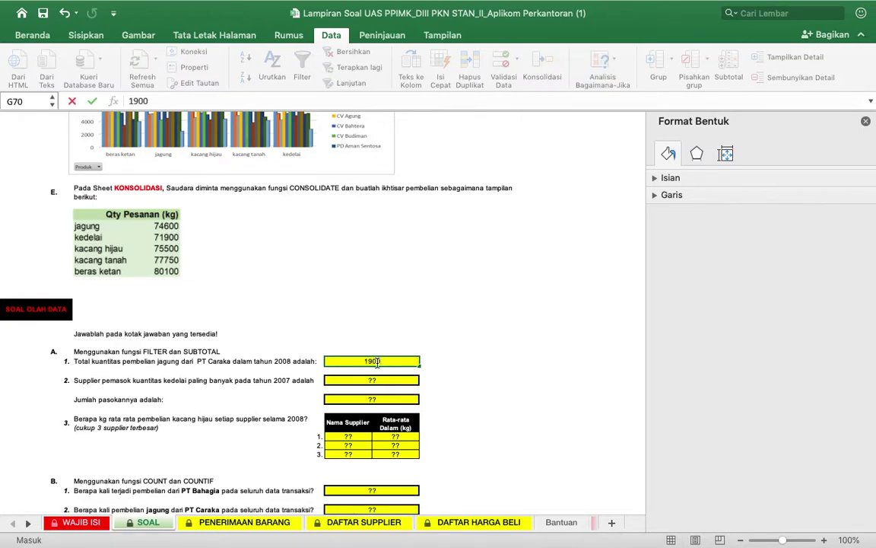
Step: Filter the pivot tables on the PIVOT TABLE sheet to 2007 with the Tgl Pemesanan timeline
left_click(29, 524)
left_click(29, 524)
left_click(28, 524)
left_click(28, 524)
left_click(29, 524)
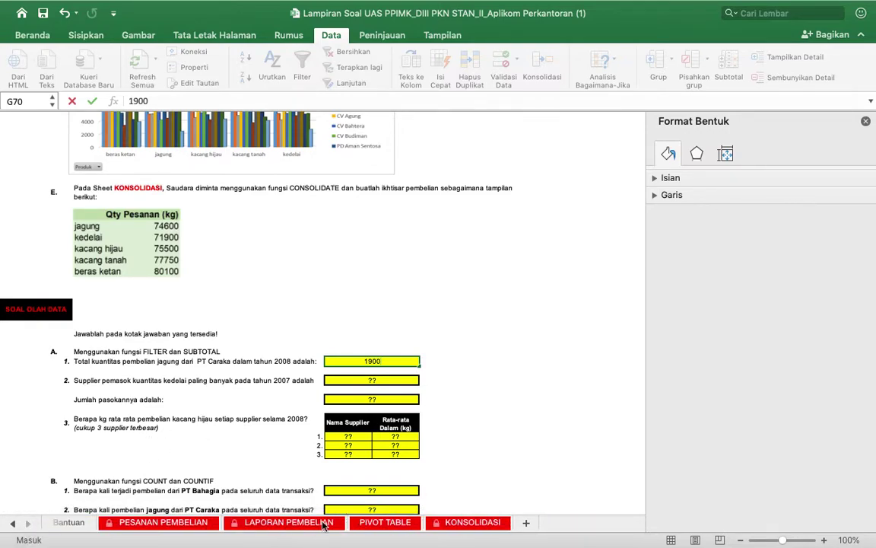
left_click(368, 523)
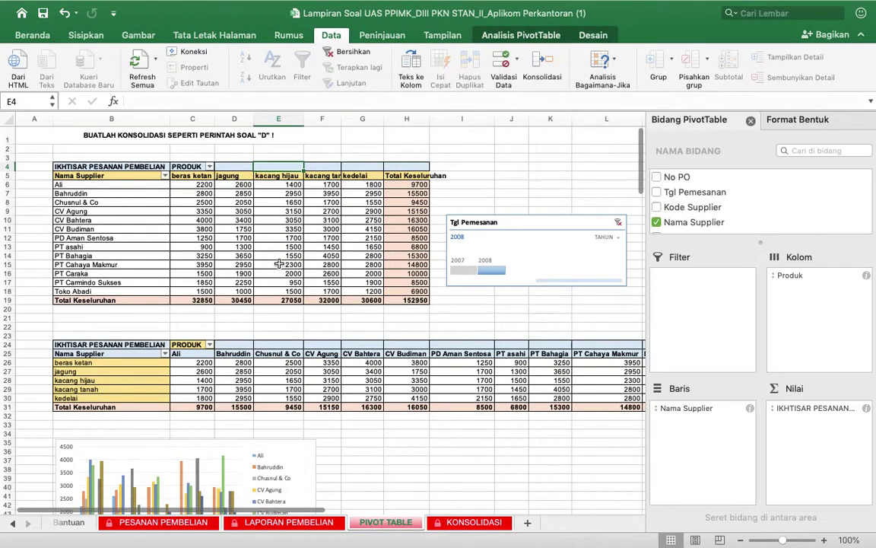
left_click_drag(488, 271, 457, 276)
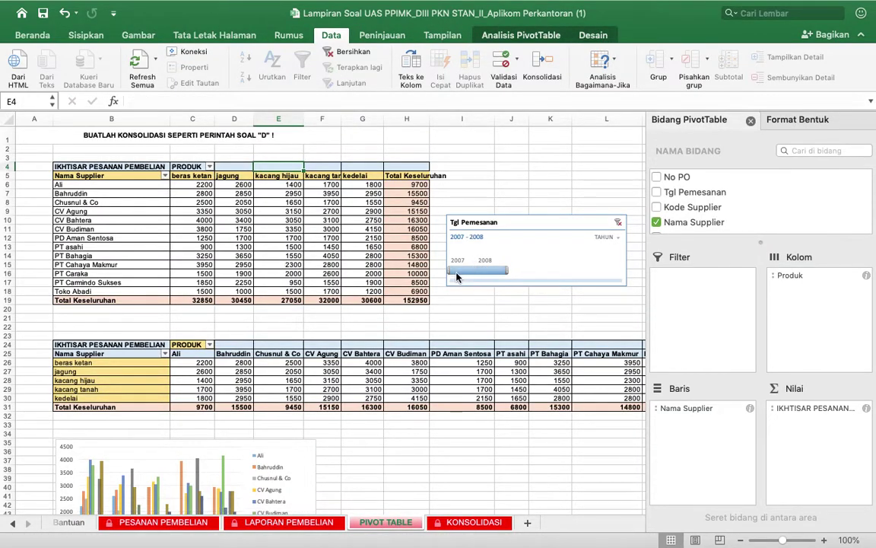
left_click(464, 277)
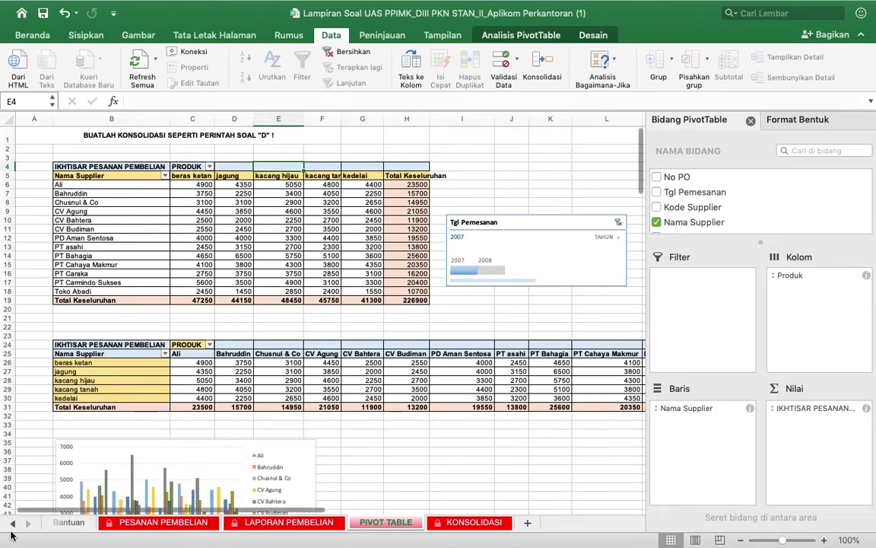
Step: Enter CV AGUNG in cell G72 on the SOAL sheet as the supplier for question A.2
left_click(12, 524)
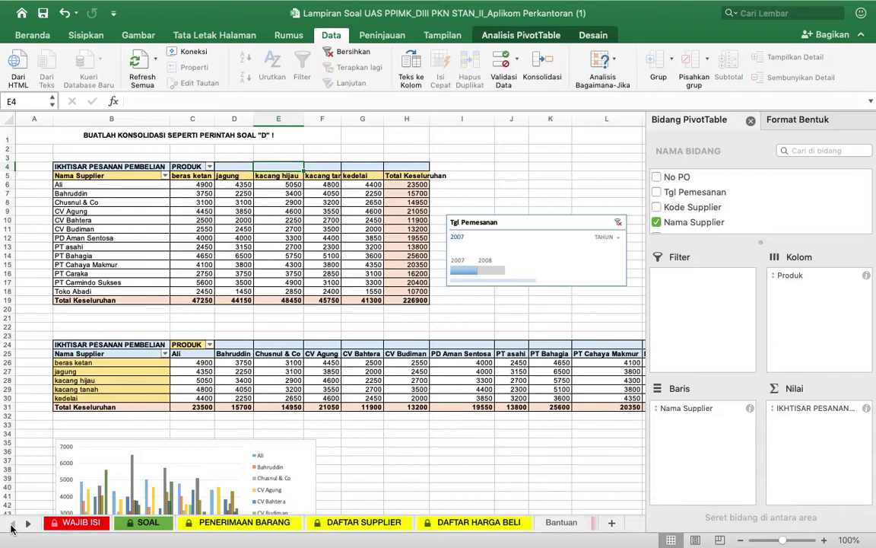
left_click(131, 525)
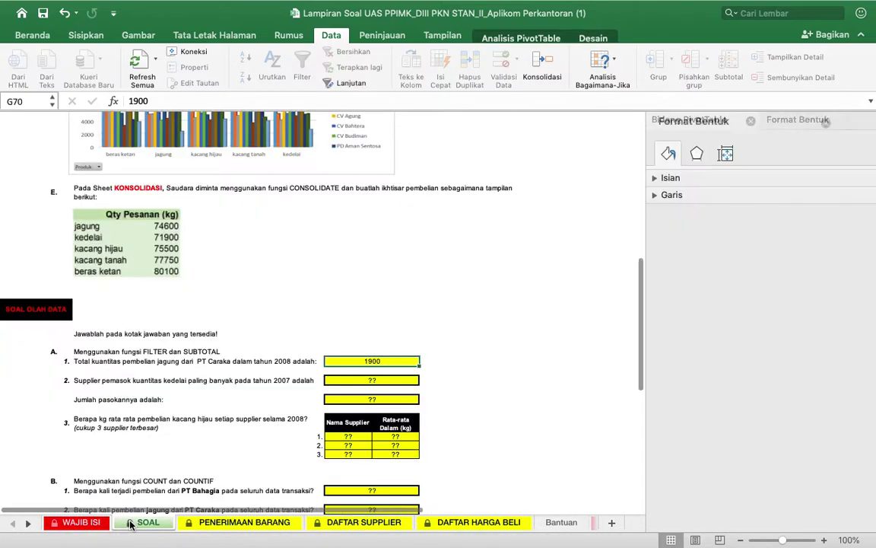
left_click(358, 378)
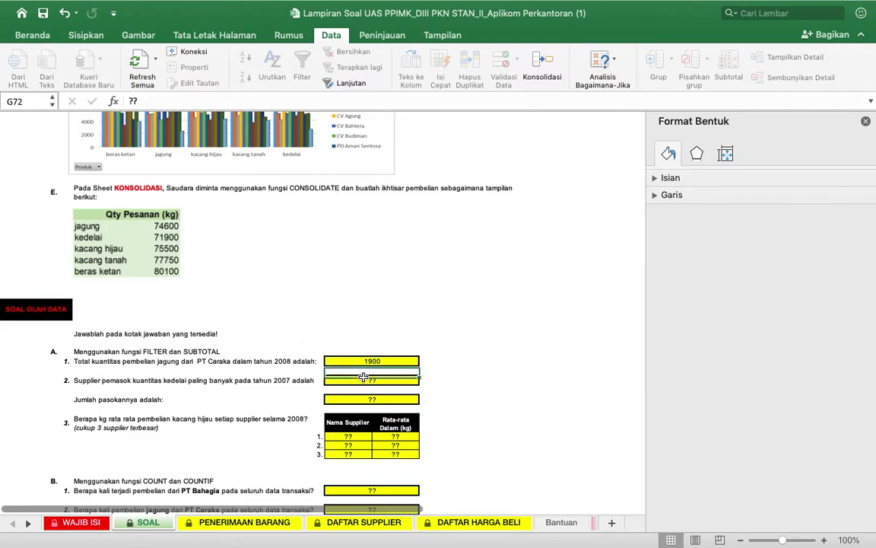
left_click(196, 99)
key("BackSpace")
key("BackSpace")
type("CV AGUNG")
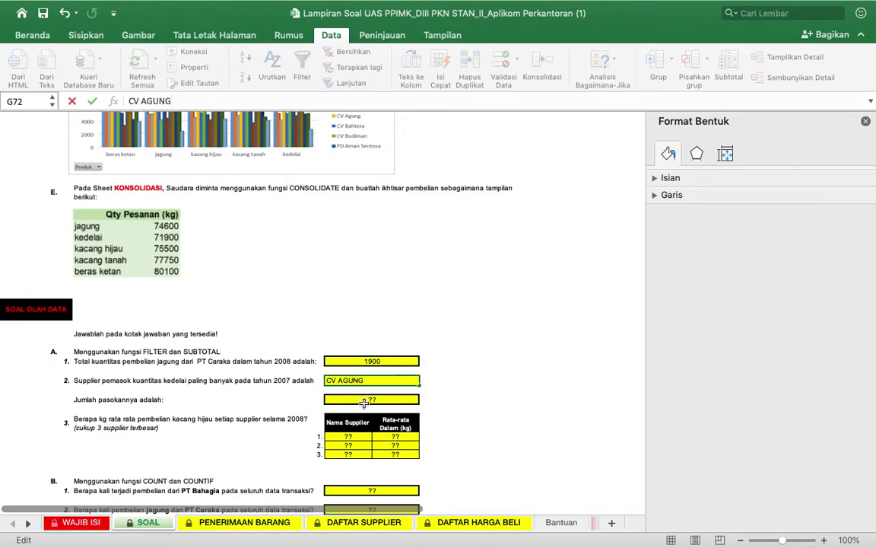
Step: Enter 4600 in cell G74 as the supply quantity for question A.2
left_click(363, 401)
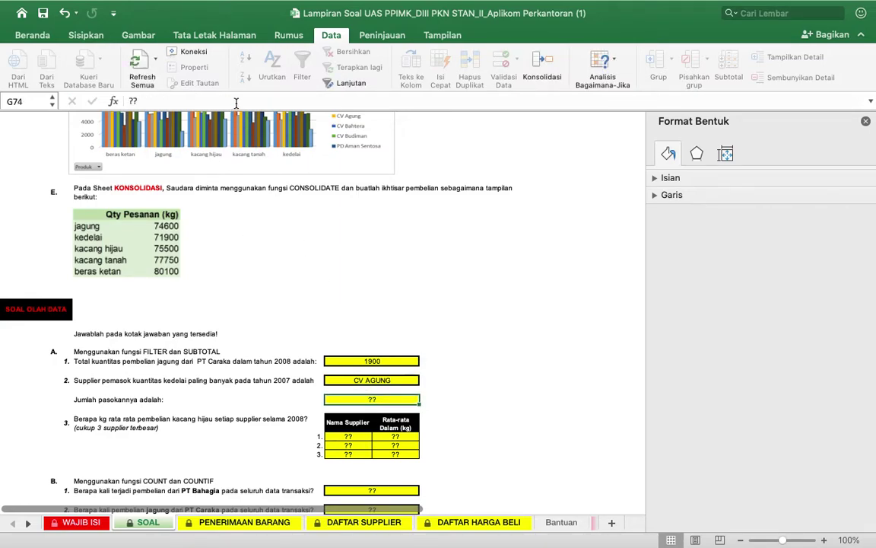
key("BackSpace")
type("4600")
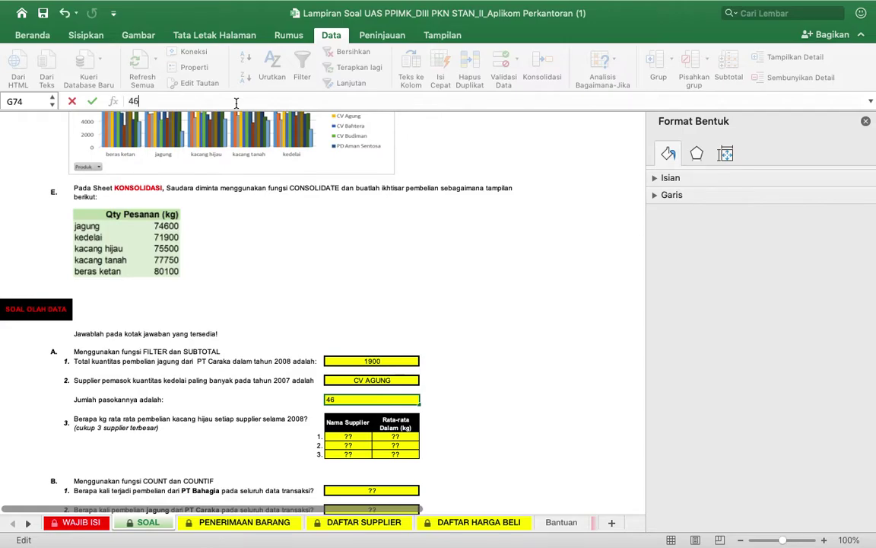
left_click(465, 292)
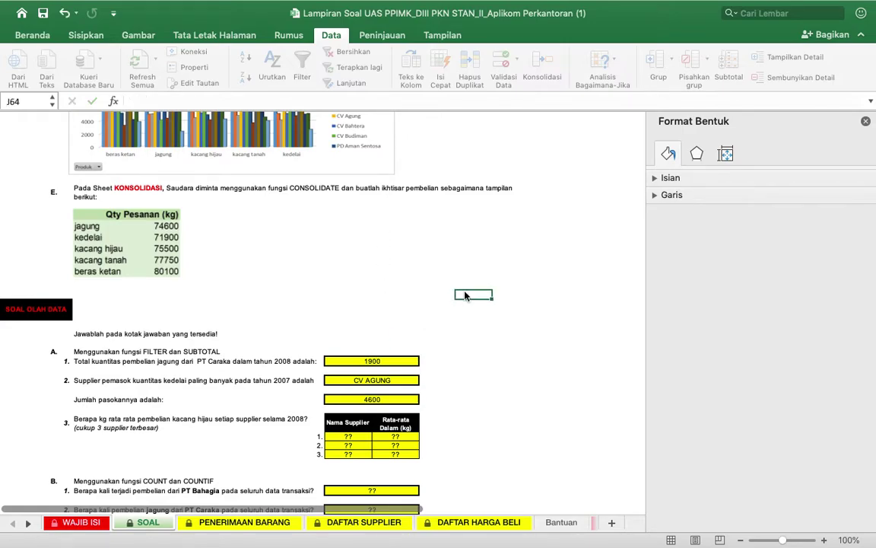
Step: Extract the transaction records behind Toko Abadi's kacang hijau quantity from the upper pivot table on the PIVOT TABLE sheet
scroll(456, 371, "down", 3)
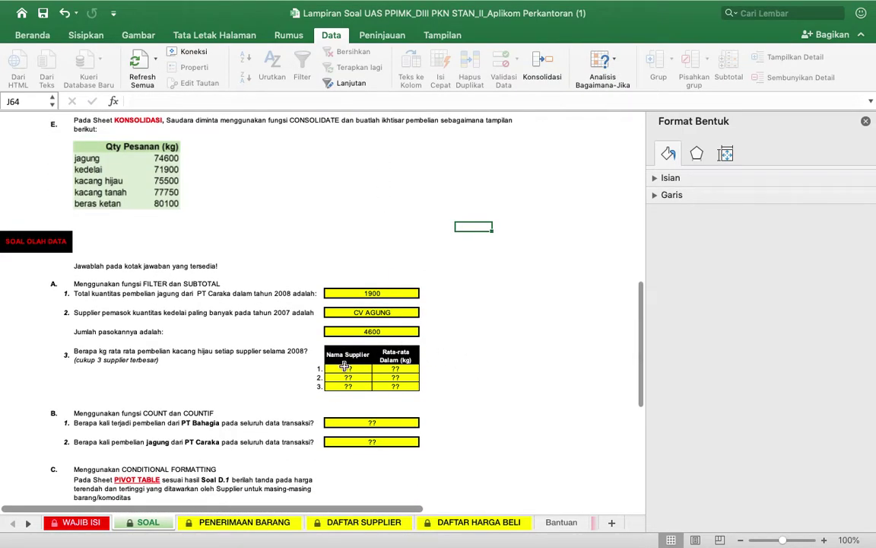
left_click(348, 369)
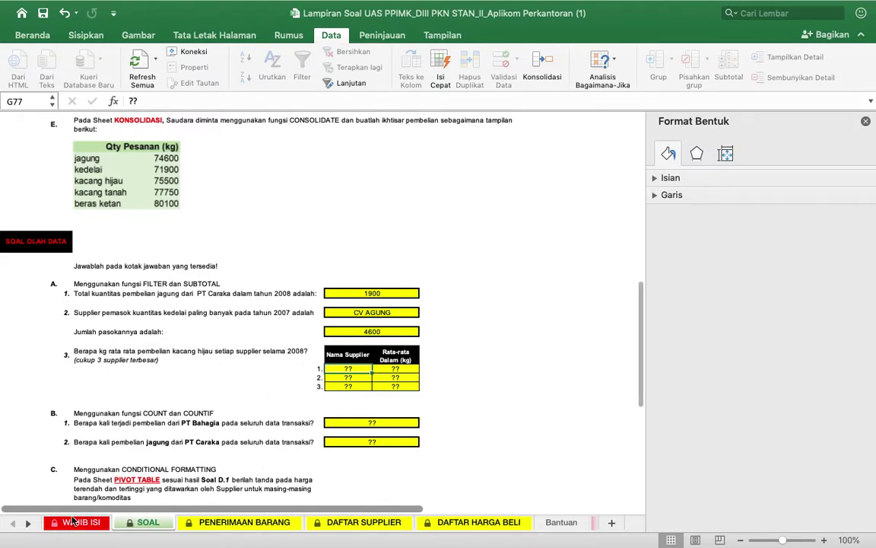
left_click(27, 523)
left_click(27, 523)
left_click(27, 522)
left_click(27, 522)
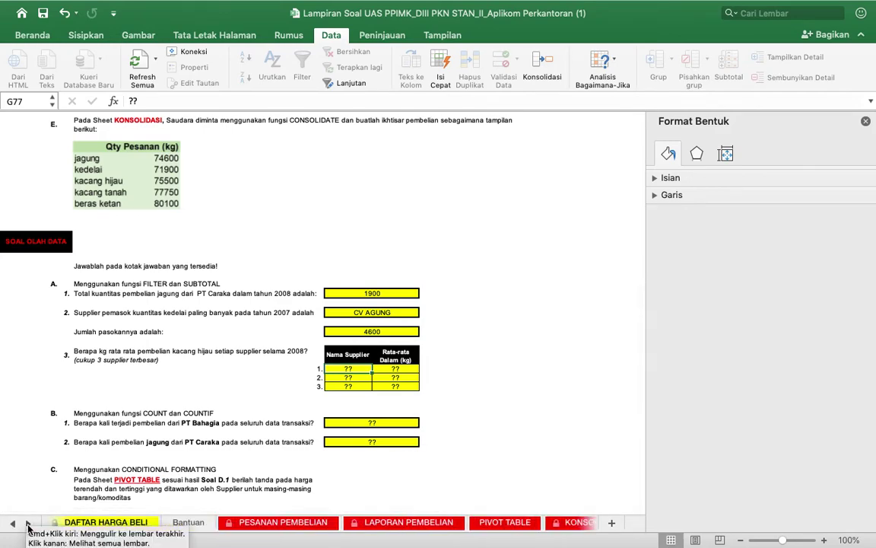
left_click(28, 522)
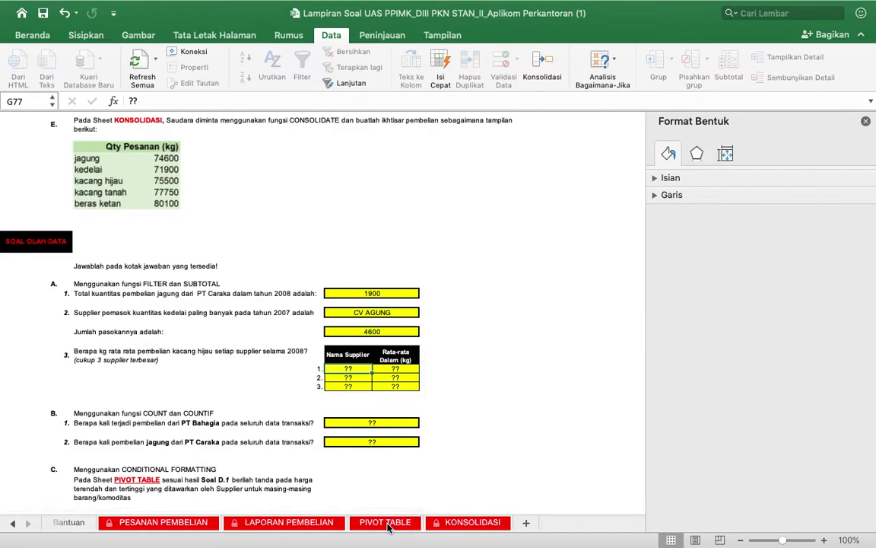
left_click(385, 524)
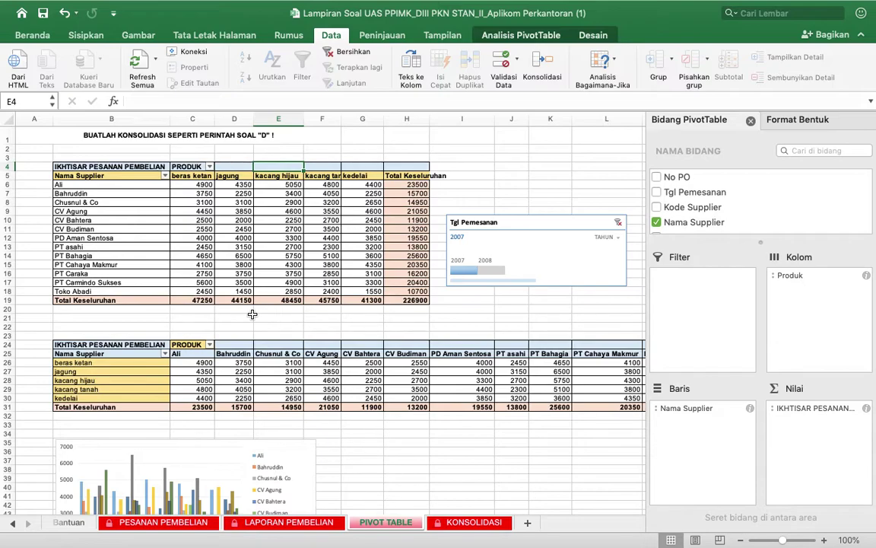
left_click(310, 262)
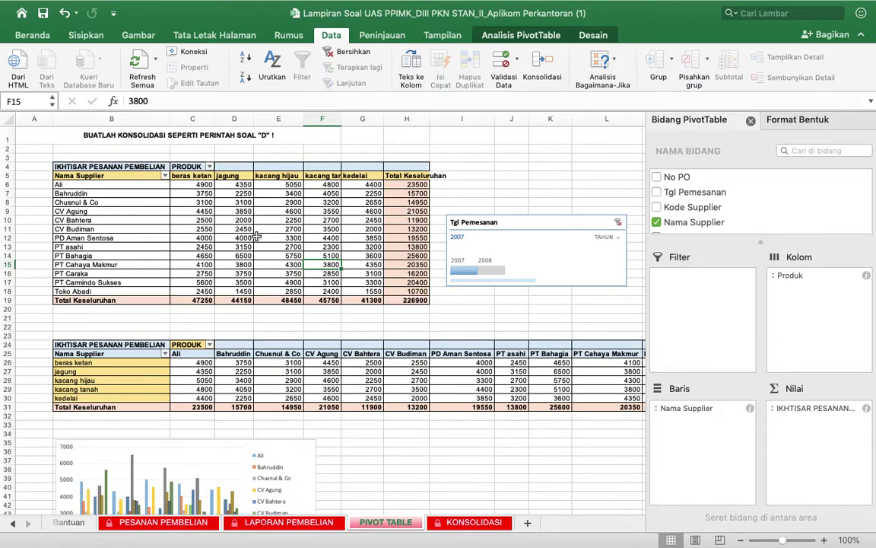
double_click(274, 292)
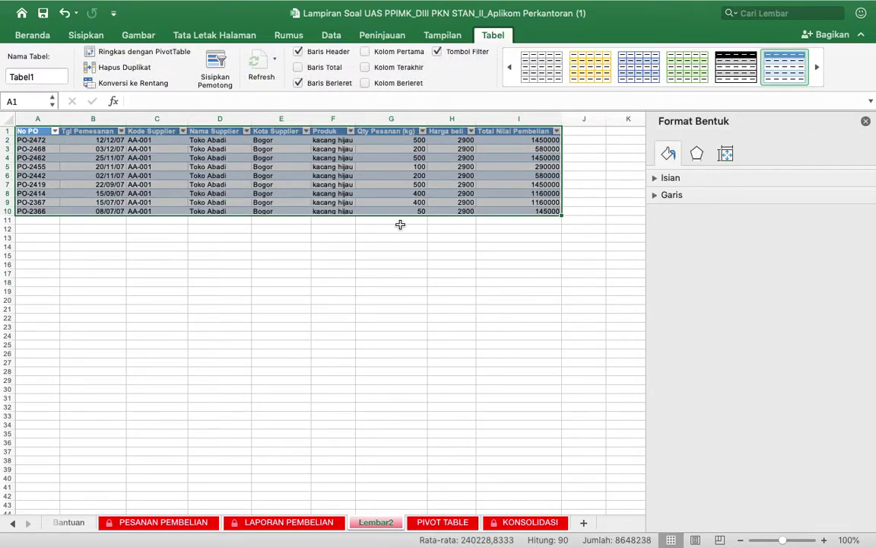
Step: Start a SUBTOTAL formula in cell G11, directly below the Qty Pesanan (kg) column of the extracted records
left_click(400, 224)
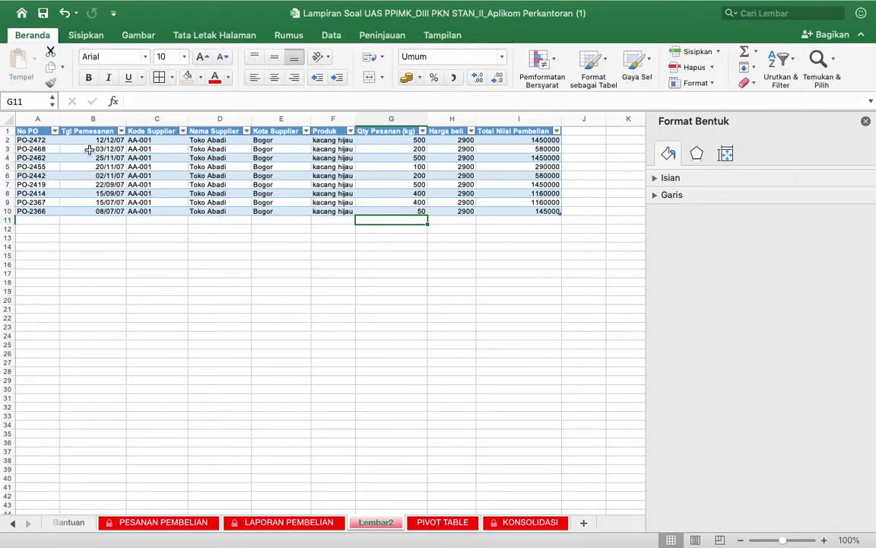
left_click(303, 101)
type("=")
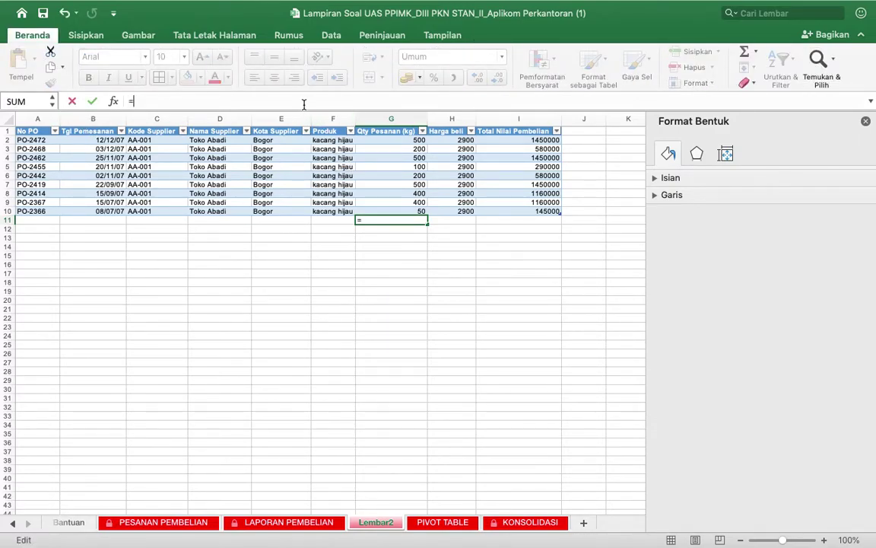
type("s")
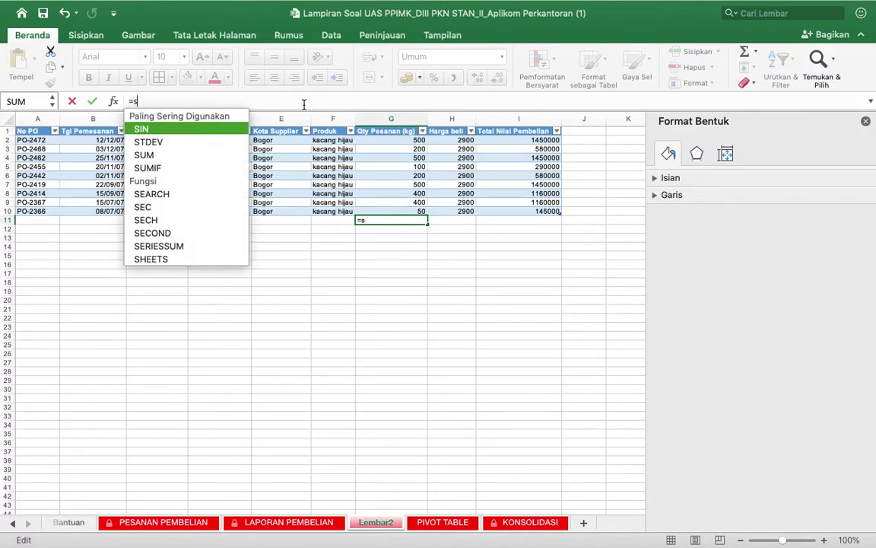
type("um")
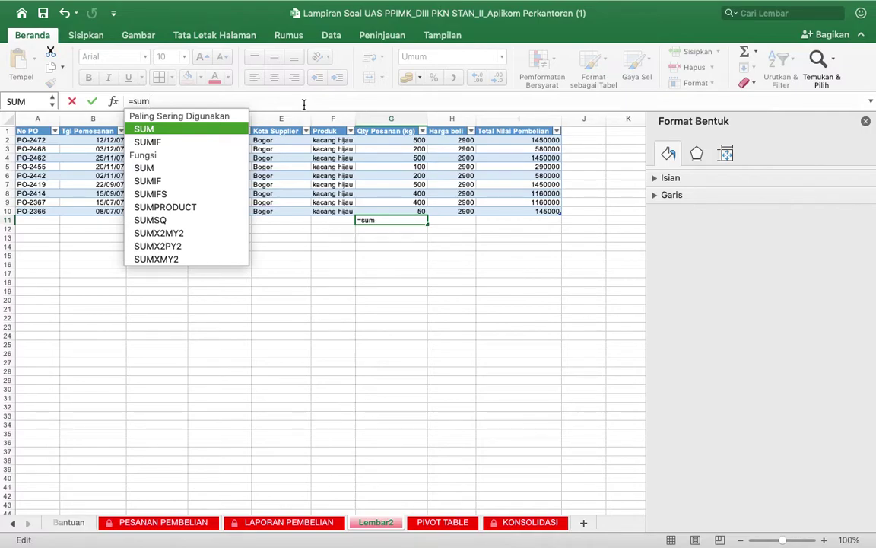
key("BackSpace")
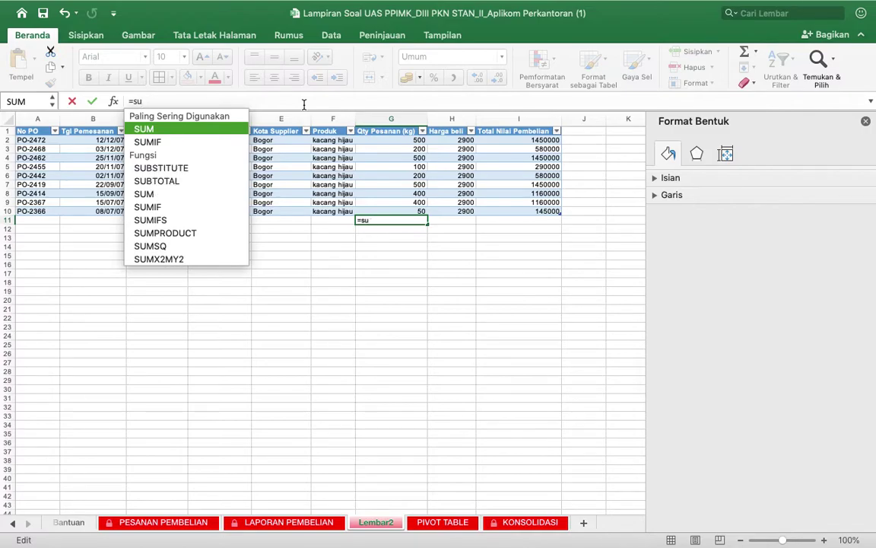
type("bt")
double_click(172, 130)
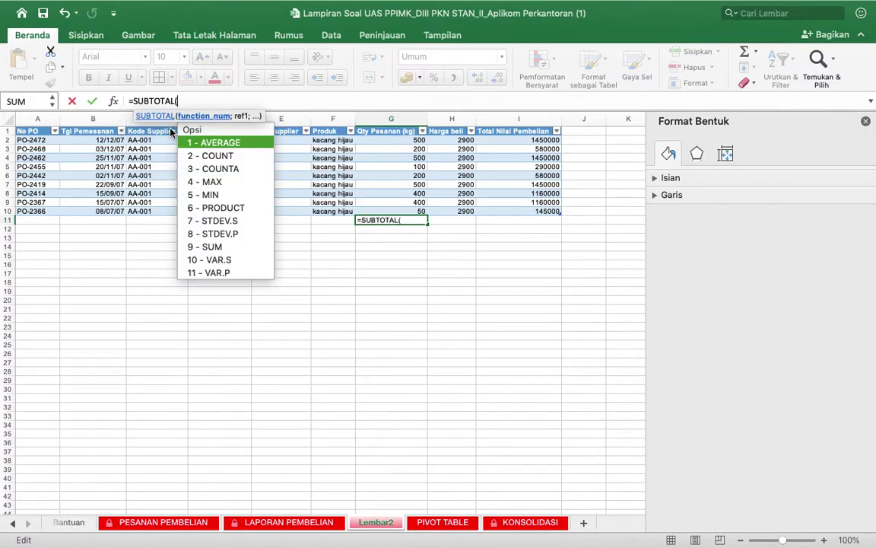
double_click(233, 145)
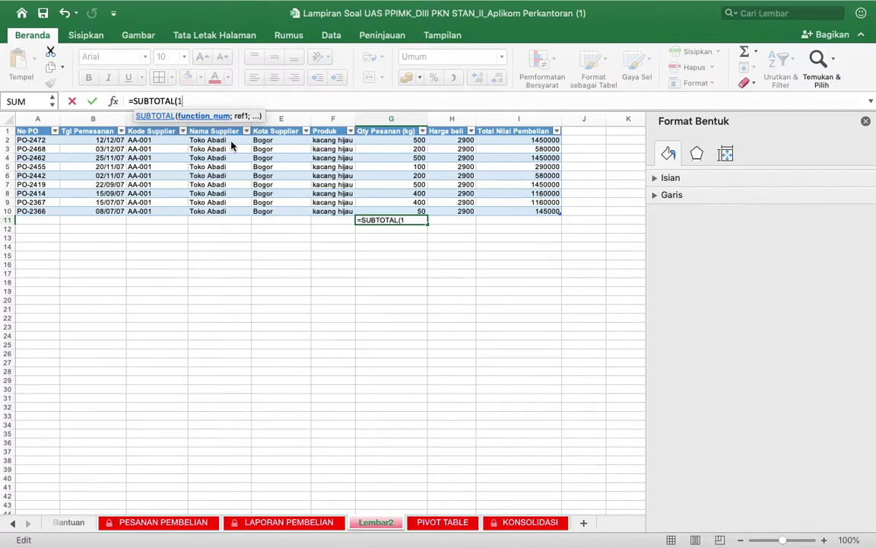
left_click(372, 144)
left_click(524, 201)
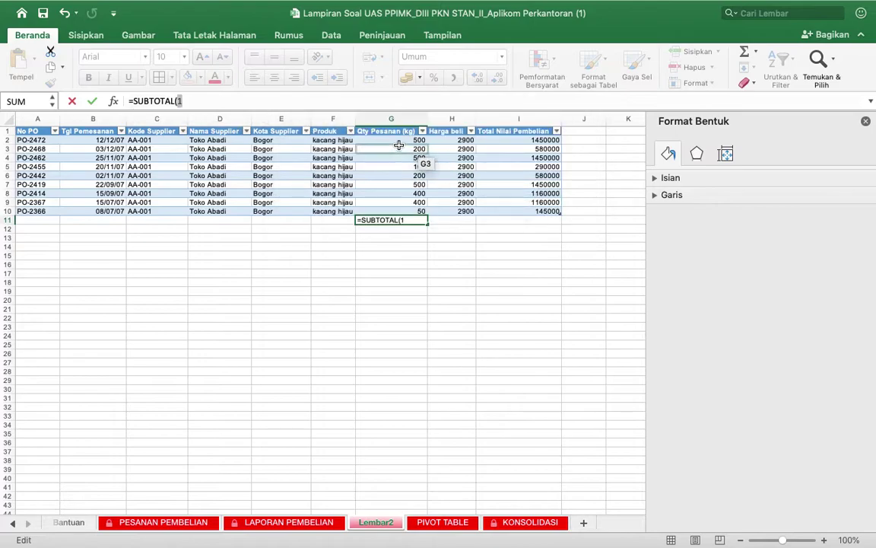
left_click_drag(395, 141, 402, 210)
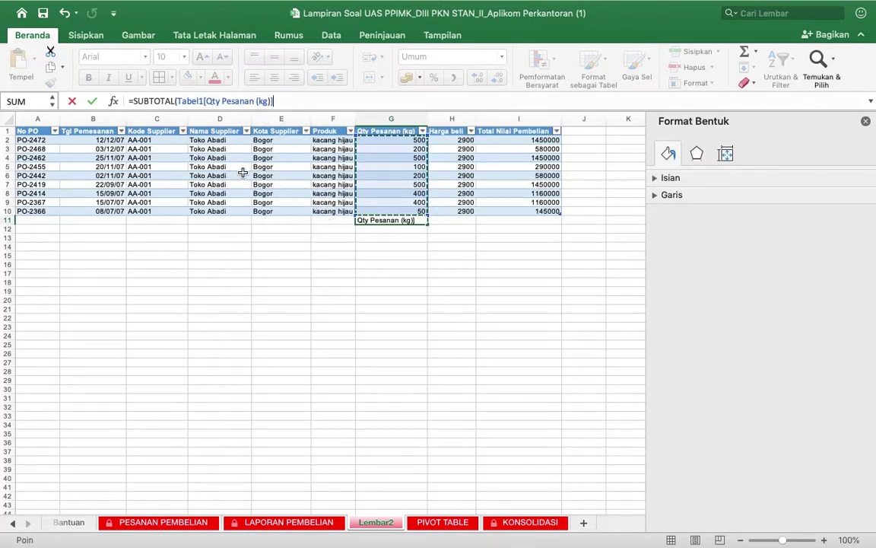
key("Return")
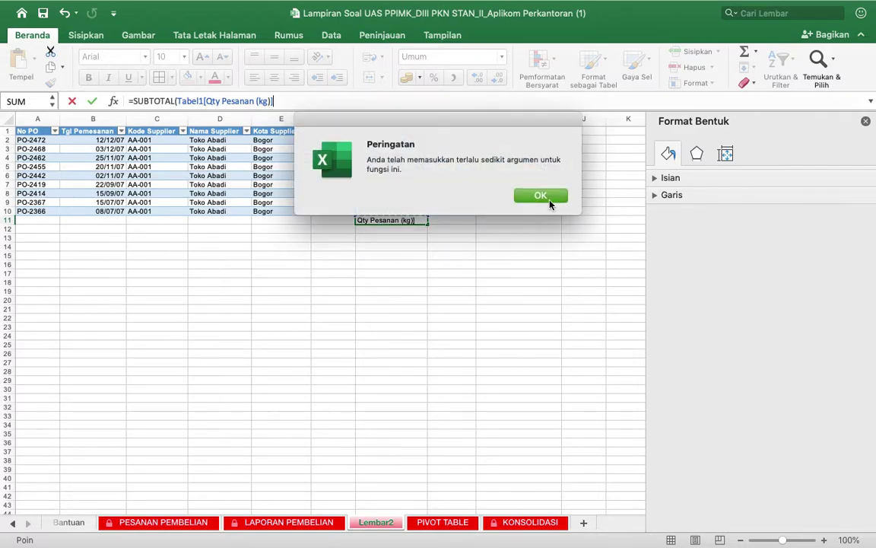
left_click(540, 196)
left_click_drag(272, 101, 183, 104)
key("BackSpace")
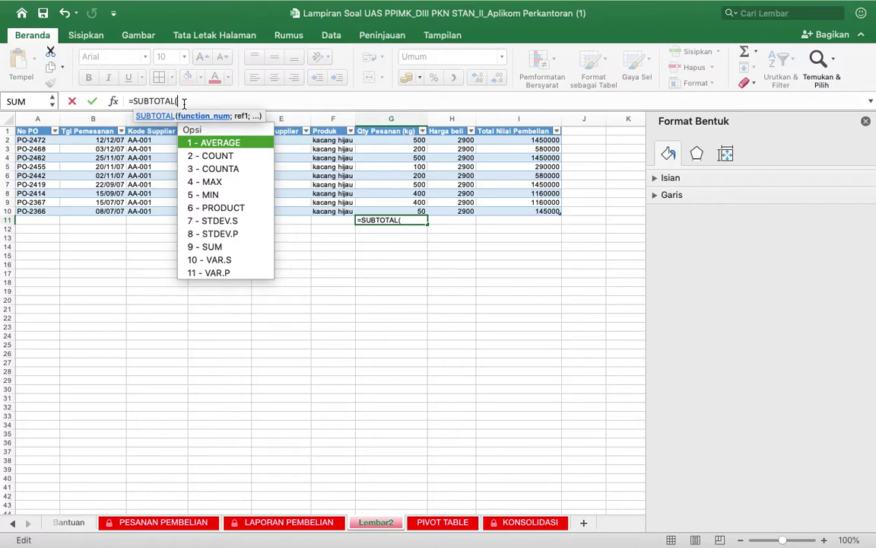
Step: Complete the SUBTOTAL formula in G11 with function 1 (AVERAGE) over Tabel1[Qty Pesanan (kg)]
double_click(200, 143)
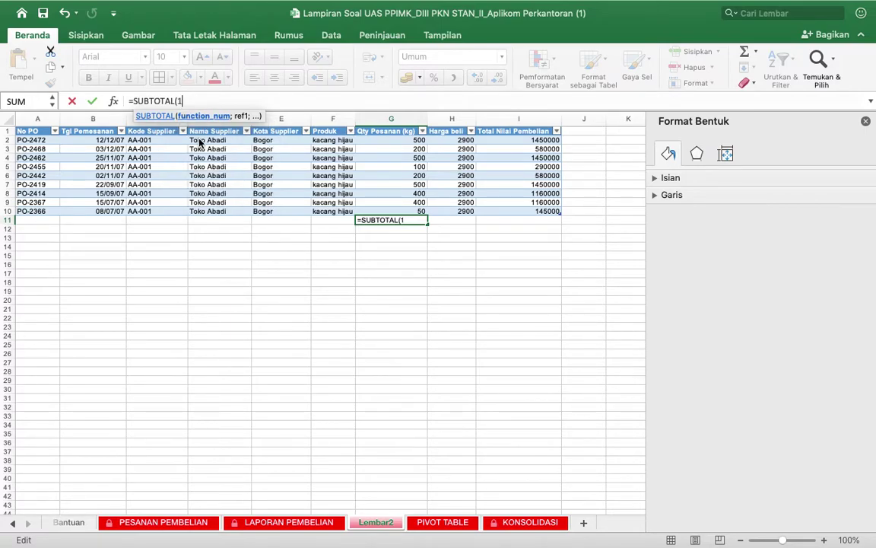
left_click(394, 178)
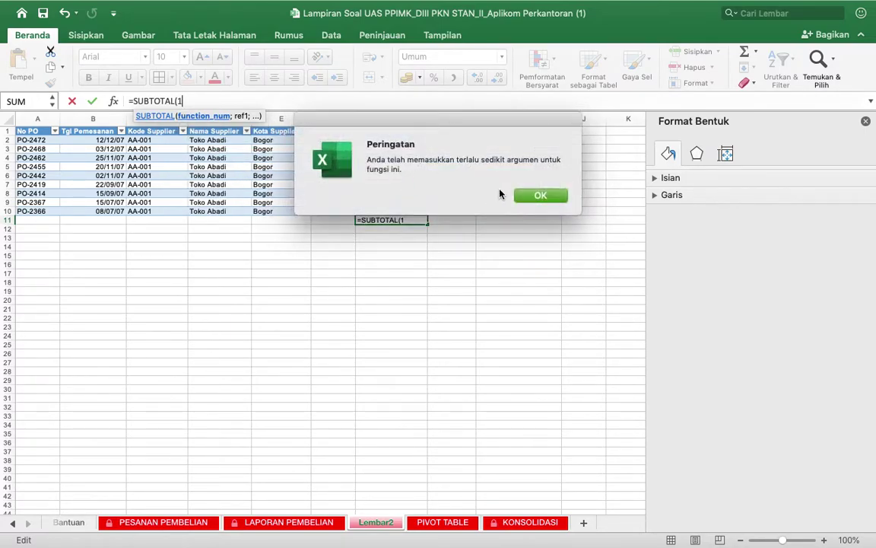
left_click(536, 196)
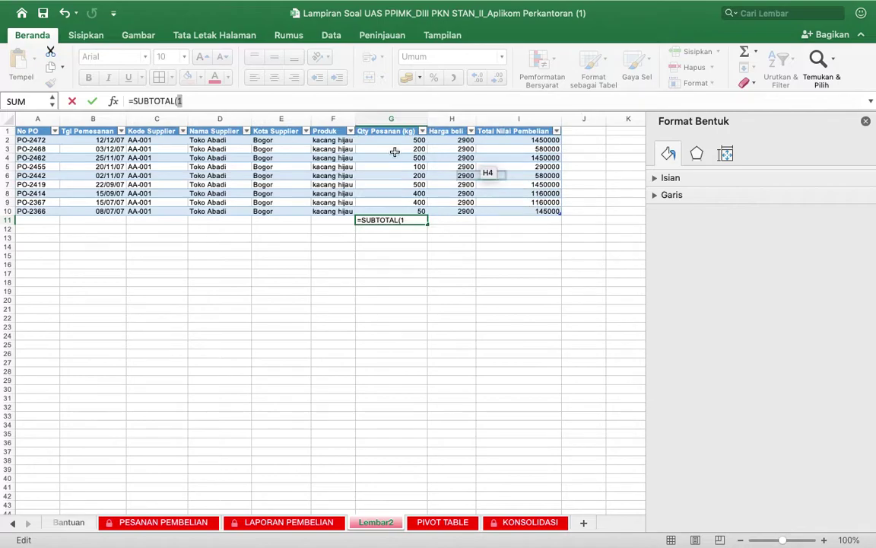
left_click(283, 105)
type(";")
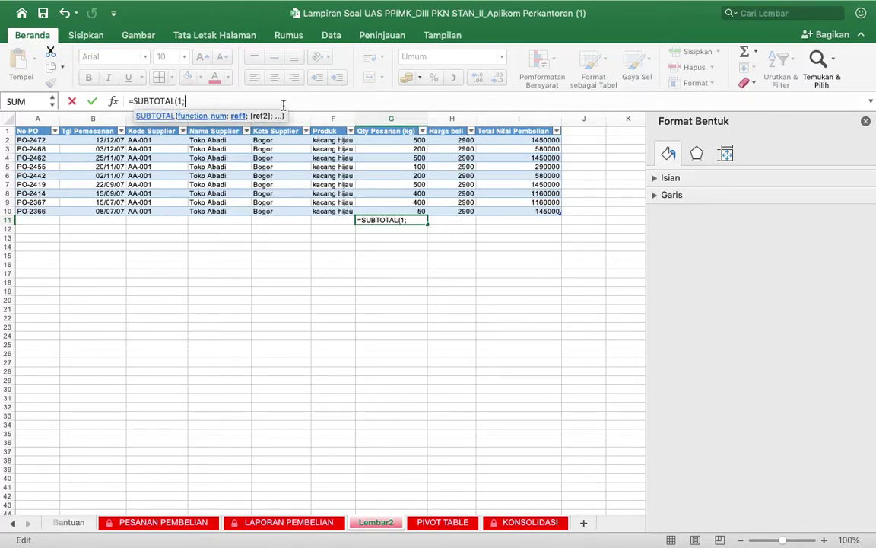
left_click_drag(391, 140, 401, 211)
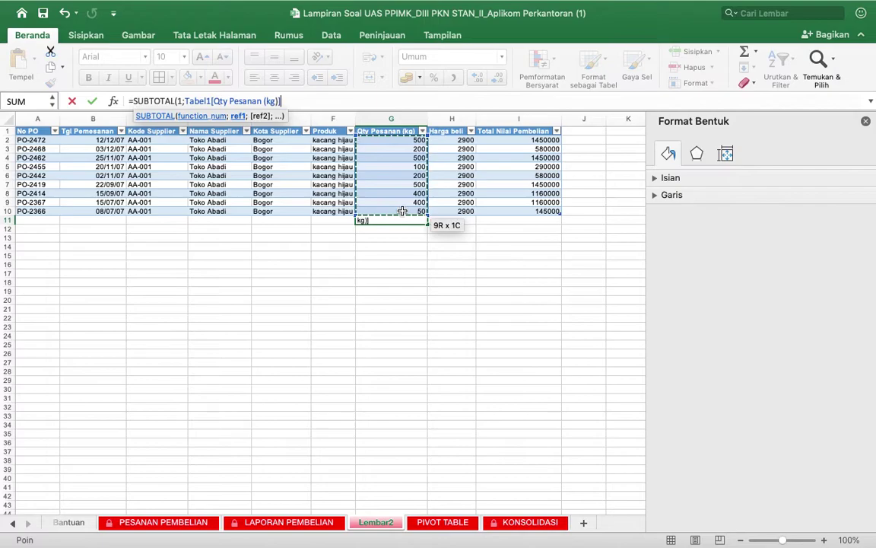
key("Return")
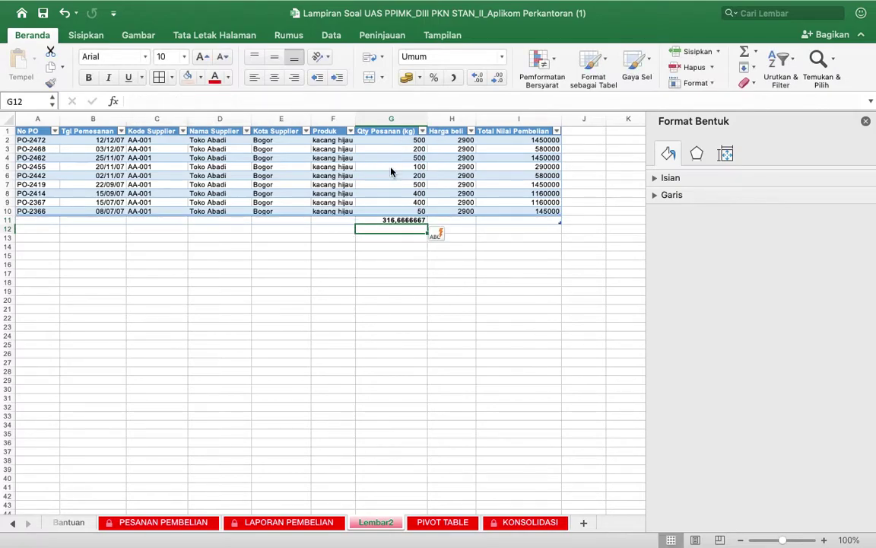
Step: Undo the table's automatic expansion into row 11 and open the SUBTOTAL formula in G11 for editing
left_click(442, 234)
left_click(455, 258)
key("F2")
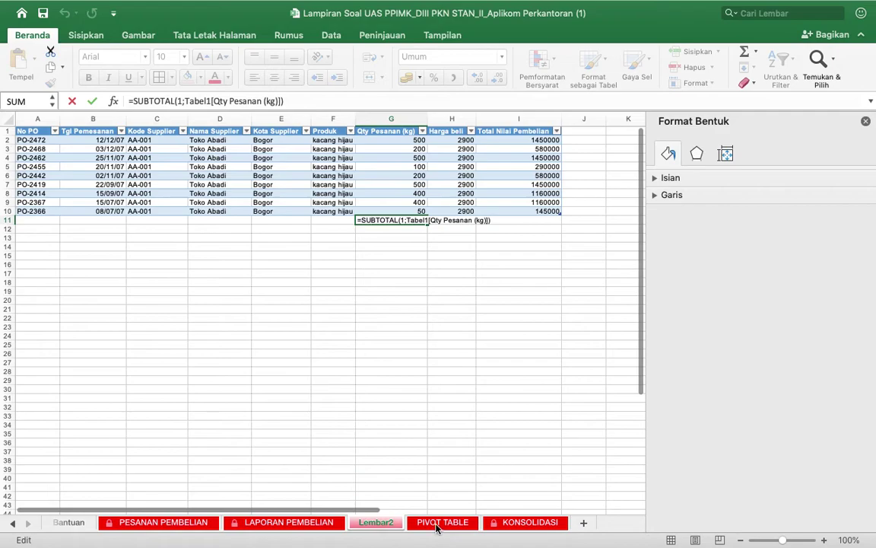
Step: On the PIVOT TABLE sheet, filter the Tgl Pemesanan timeline to 2008 and extract the records behind Toko Abadi's kacang hijau quantity
left_click(440, 522)
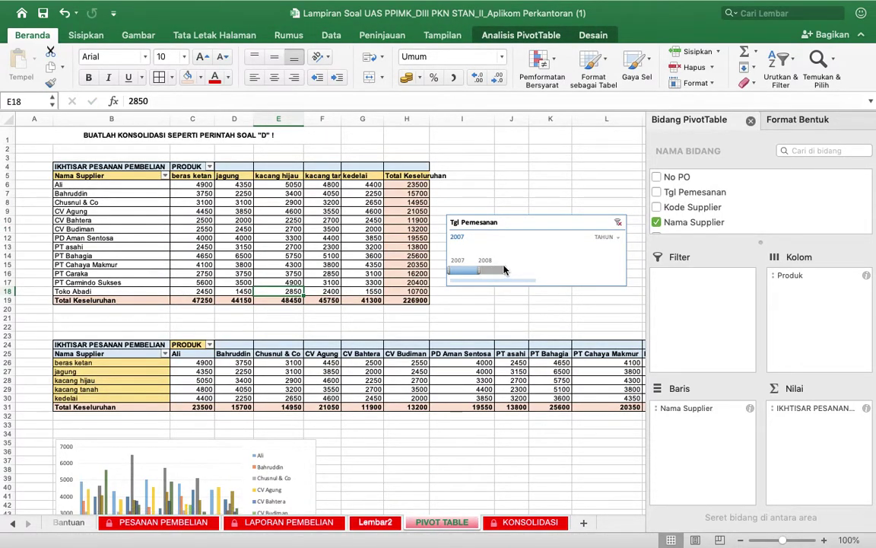
left_click(493, 271)
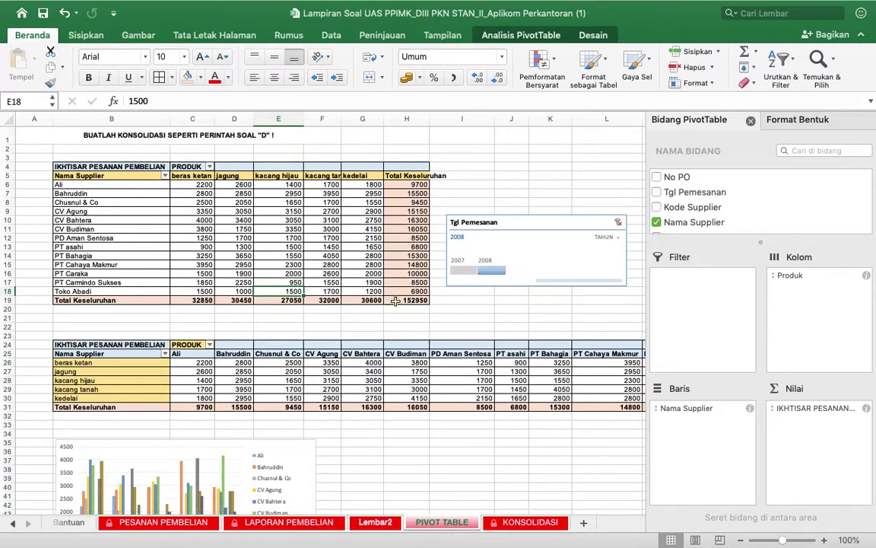
double_click(292, 293)
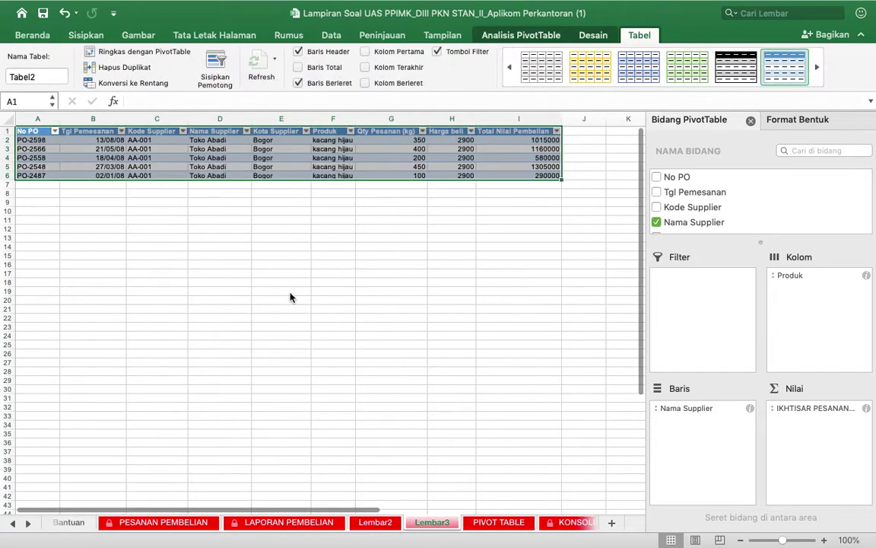
Step: Enter a SUBTOTAL formula with function 1 (AVERAGE) in G7, covering the extracted Qty Pesanan (kg) values in G2:G6
left_click(383, 184)
type("=sub")
key("Down")
key("Tab")
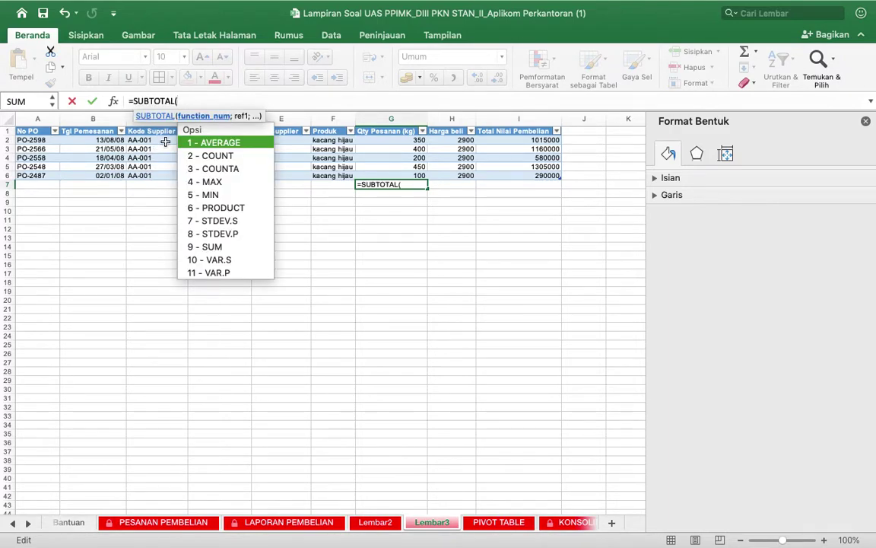
double_click(220, 144)
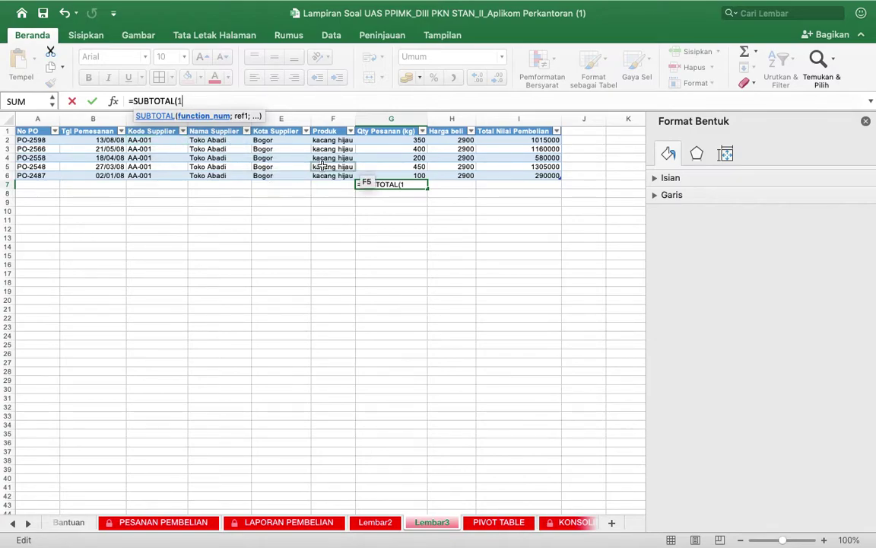
type(";")
left_click_drag(419, 140, 419, 176)
key("Return")
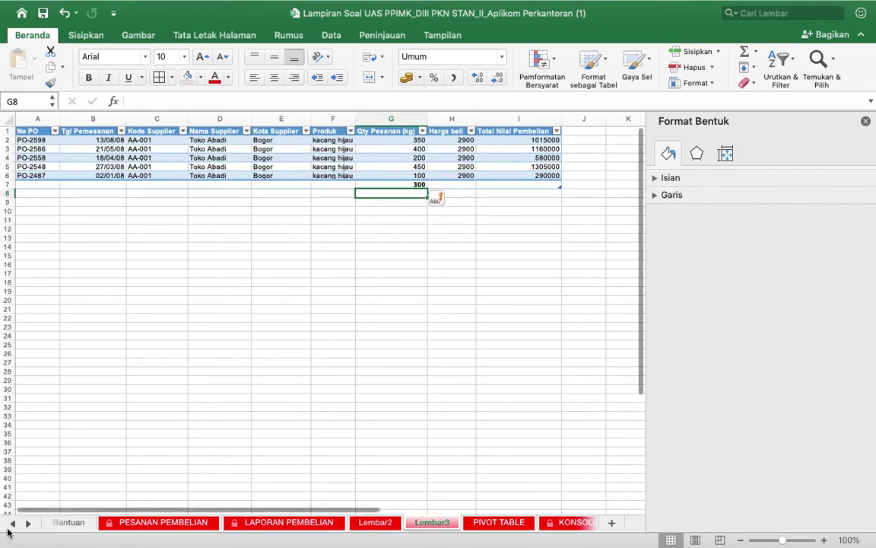
Step: On the SOAL sheet, enter TOKO ABADI in G77 and 300 in H77 as the first supplier average for question A.3
left_click(12, 524)
left_click(11, 524)
left_click(11, 524)
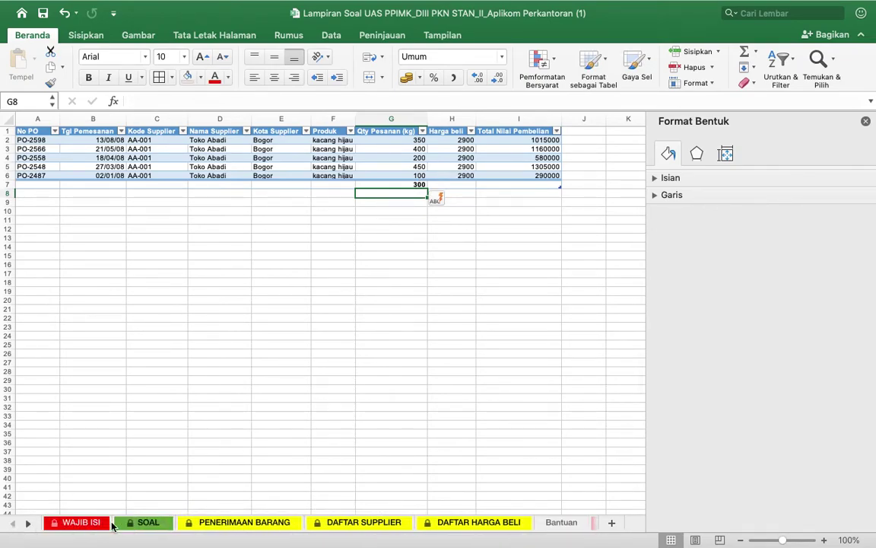
left_click(141, 523)
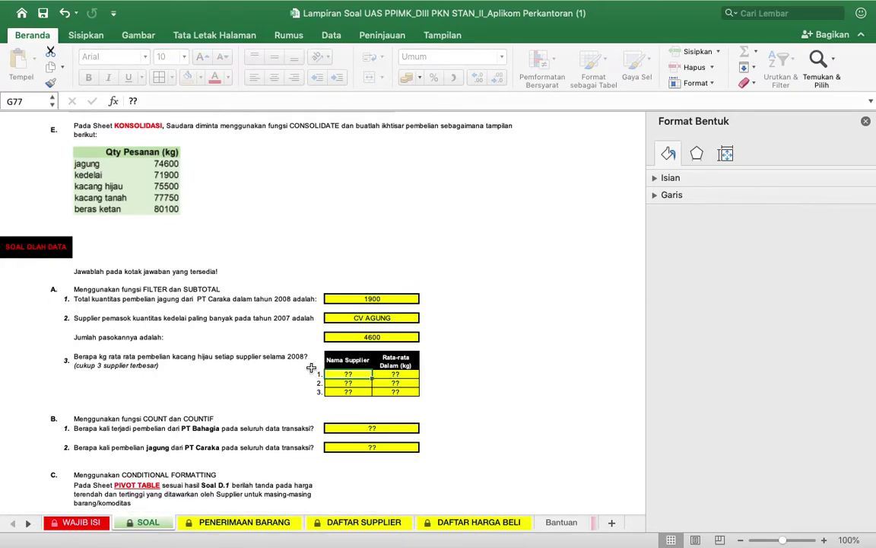
type("Toko Abadi")
key("BackSpace")
key("BackSpace")
key("BackSpace")
key("BackSpace")
key("BackSpace")
key("BackSpace")
key("BackSpace")
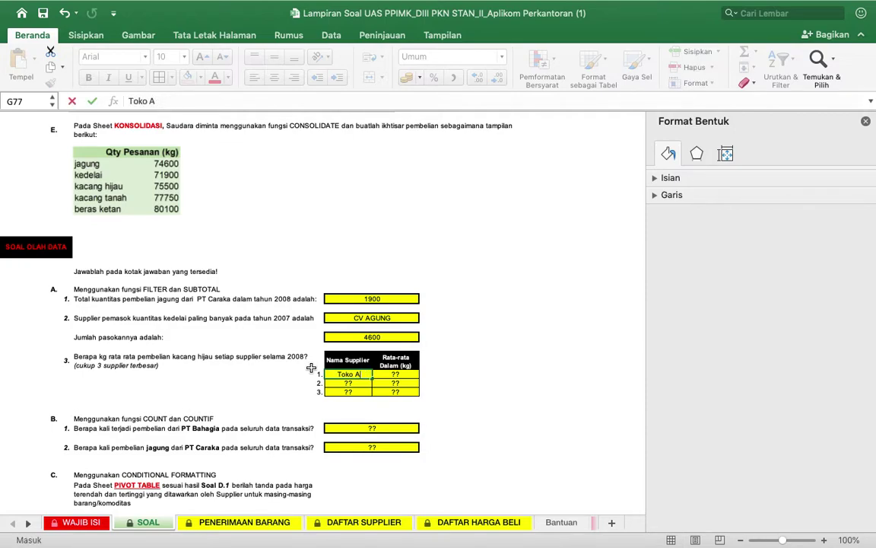
type("OKO ABADI")
key("Tab")
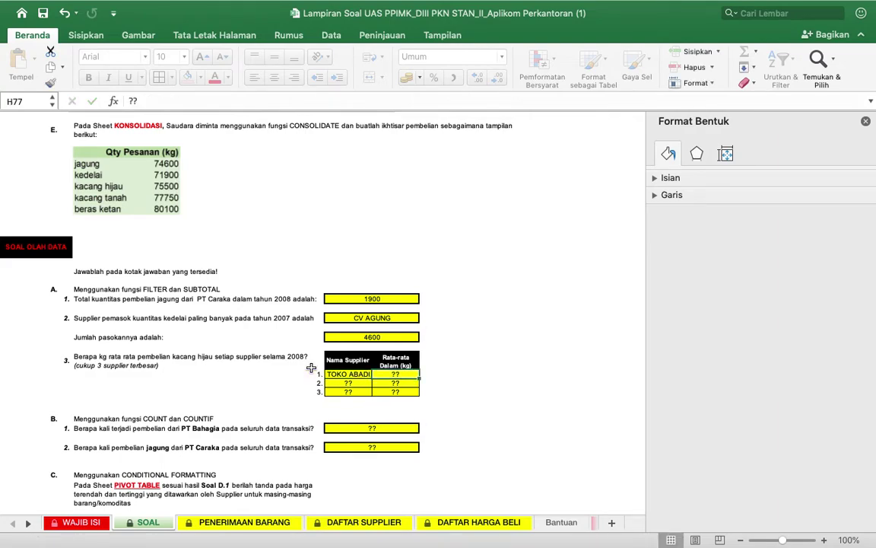
type("300")
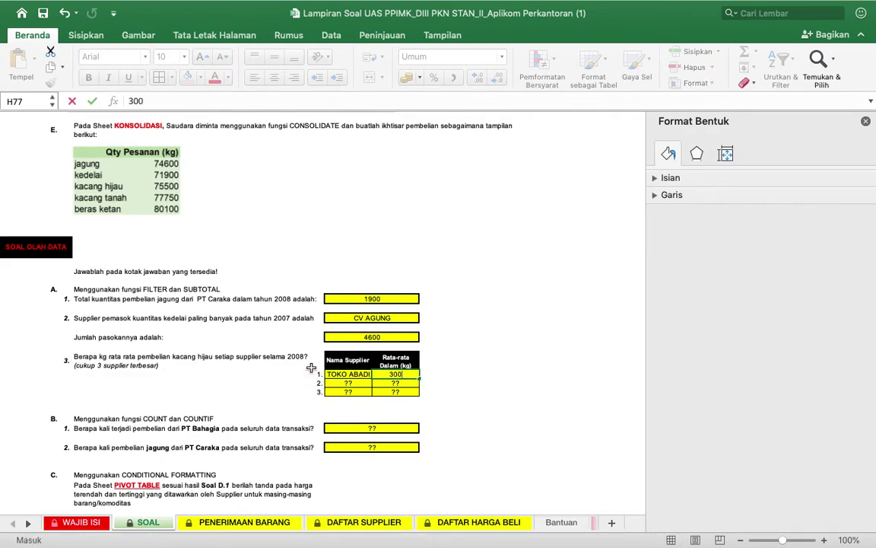
key("Return")
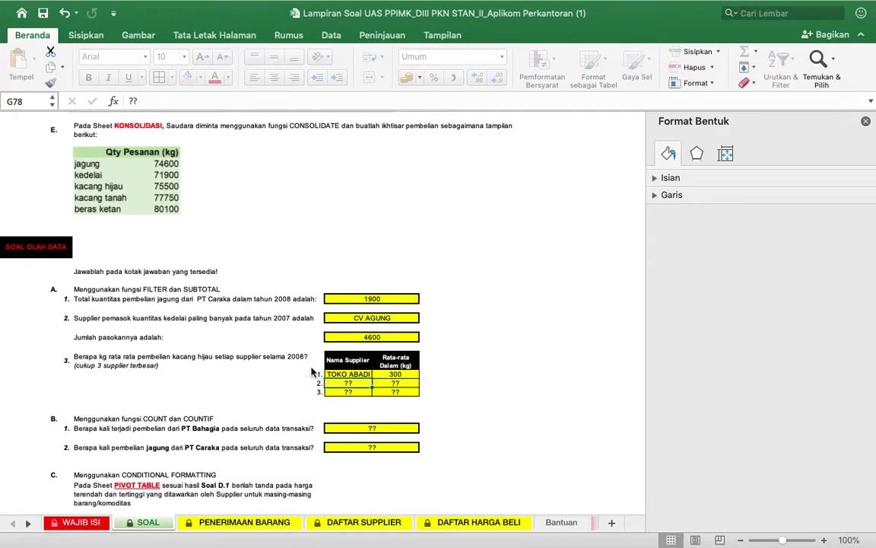
Step: Enter PT ASAHI in G78 and CV. BUDIMAN in G79 as the second and third suppliers for question A.3
type("PT ASAHI")
key("Return")
type("CV.")
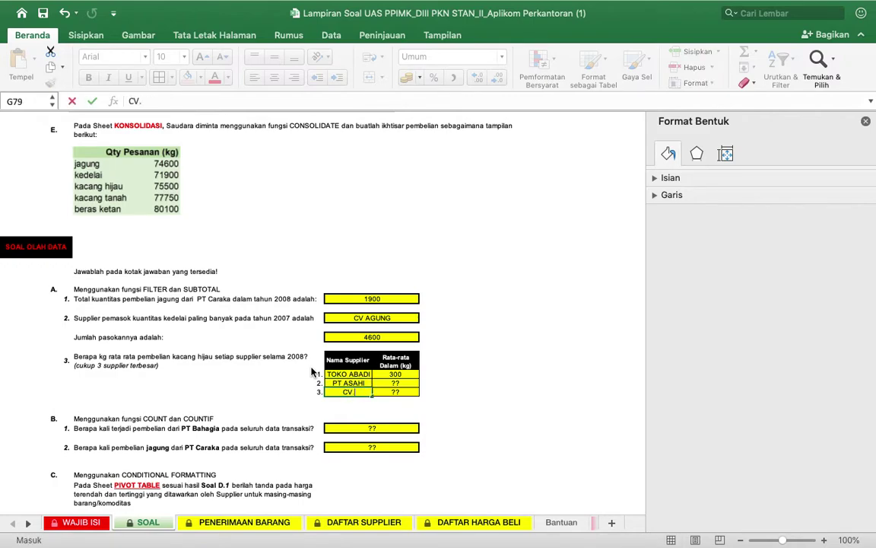
type(" BUDIMAN")
key("Tab")
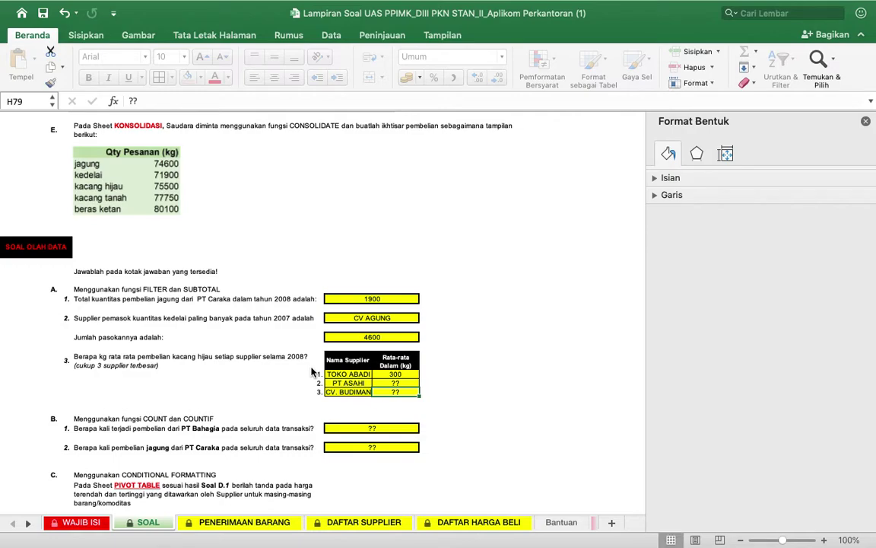
Step: Enter the averages 300 for PT ASAHI in H78 and 279,166667 for CV. BUDIMAN in H79
left_click(390, 383)
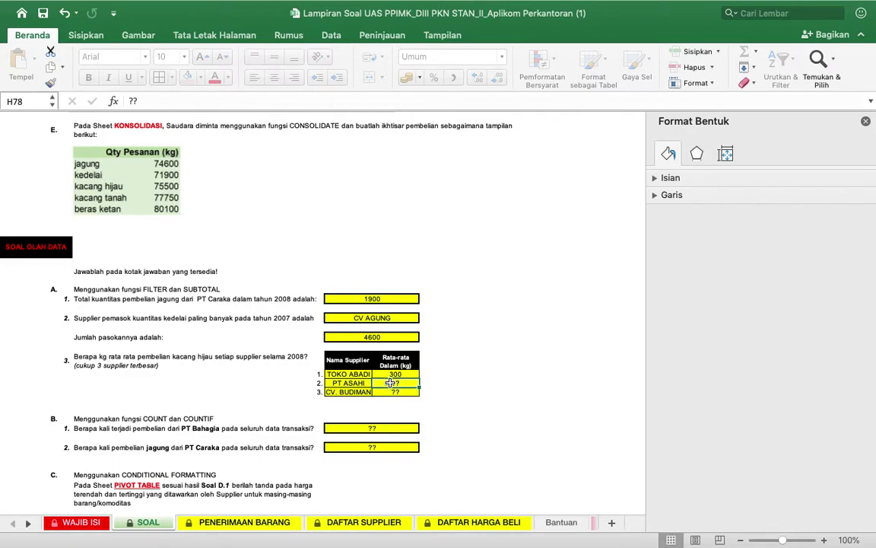
type("300")
key("Return")
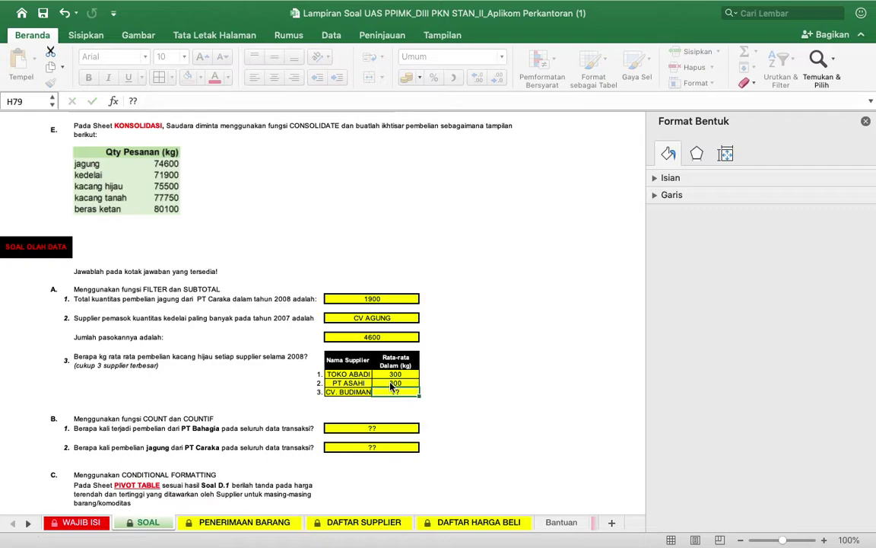
type("279")
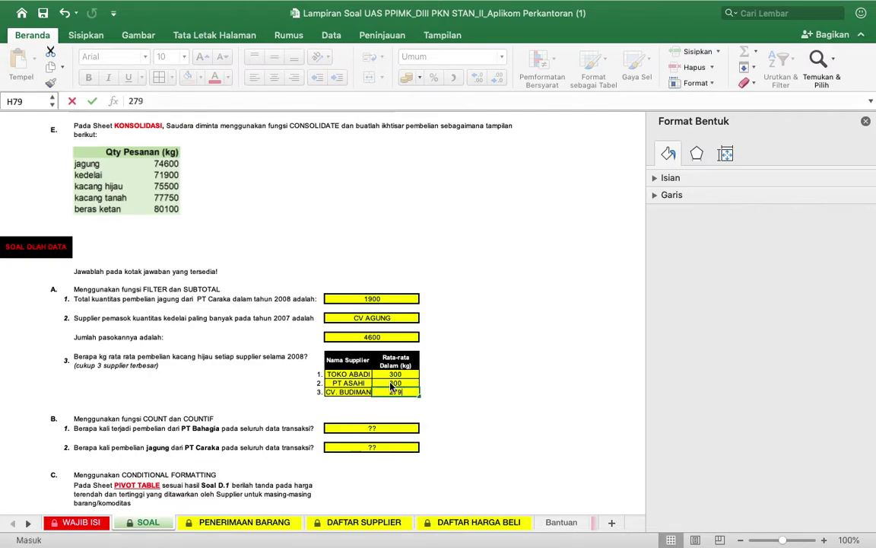
type(",1")
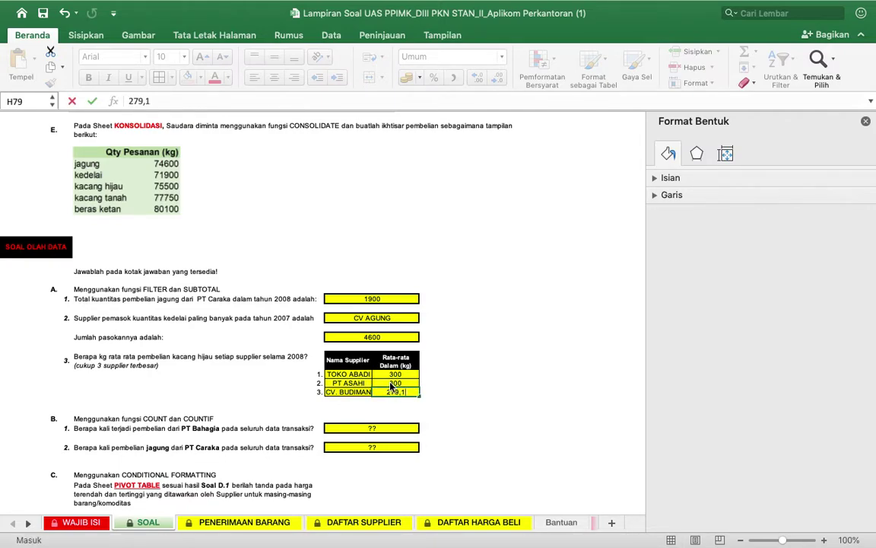
type("66667")
left_click(507, 388)
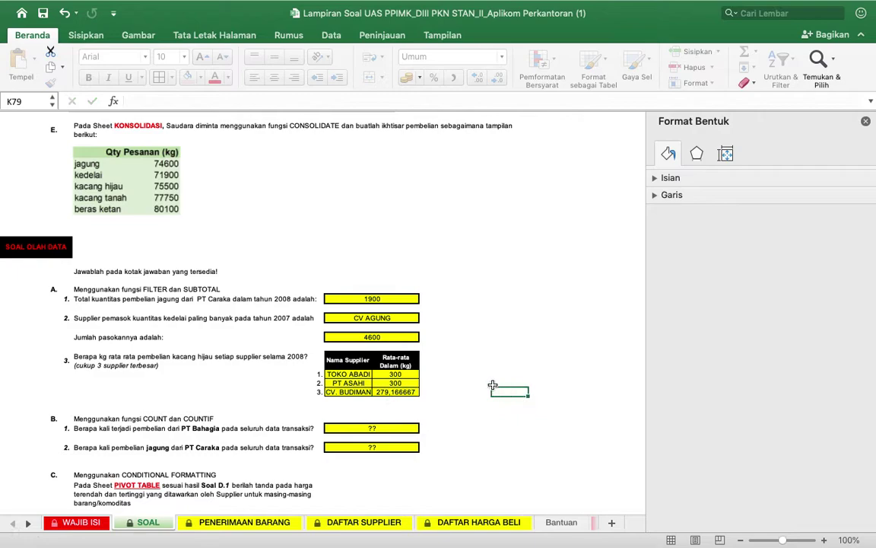
Step: Replace the placeholder in G83, the answer cell for question B.1, with the start of a COUNTIF formula
left_click(371, 428)
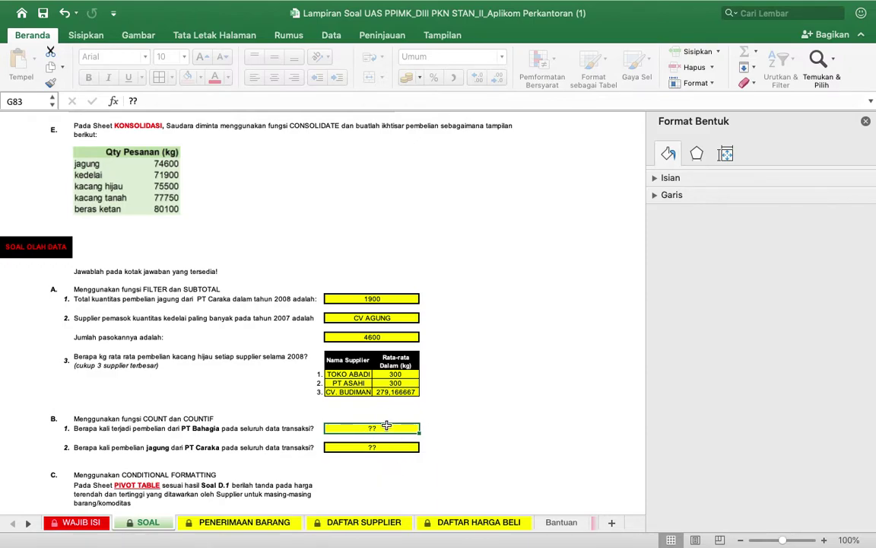
left_click(234, 105)
key("BackSpace")
key("BackSpace")
type("=CO")
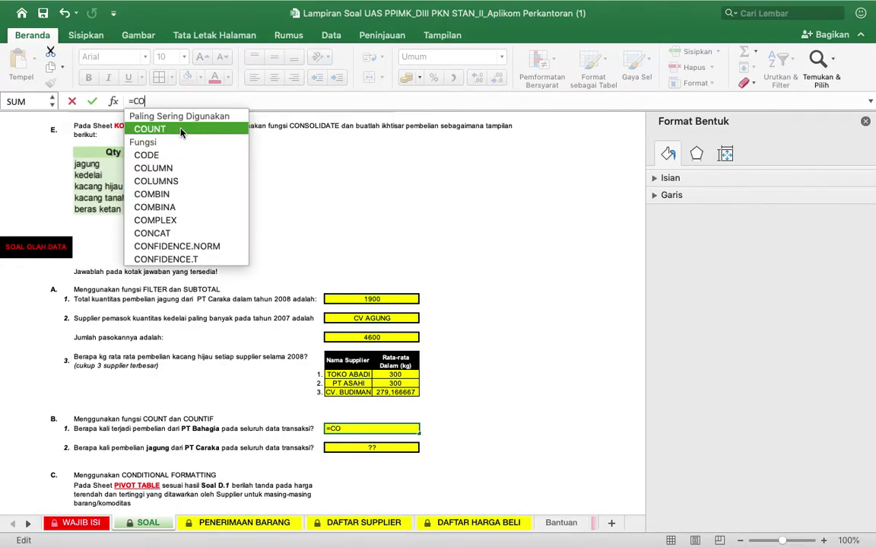
type("UNTIF(")
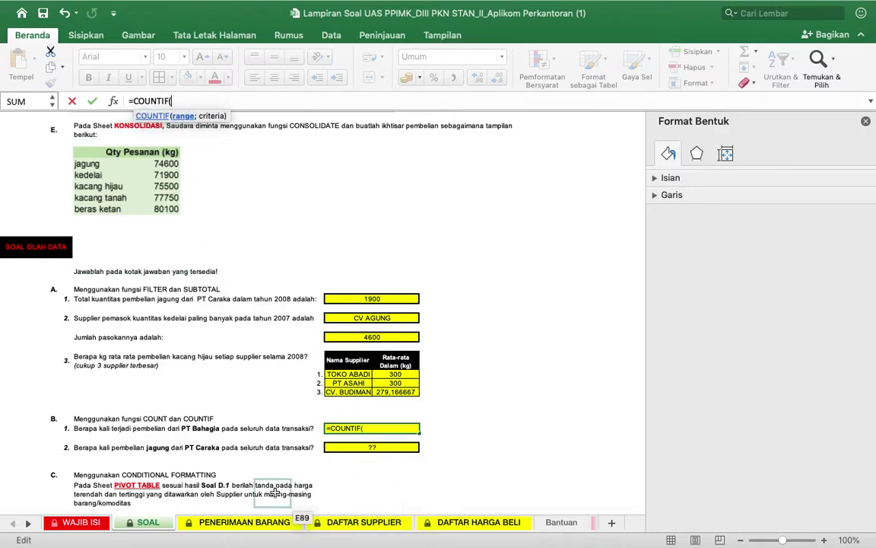
Step: Set the COUNTIF range to the Nama Supplier column E5:E1479 on the PESANAN PEMBELIAN sheet
left_click(28, 522)
left_click(28, 523)
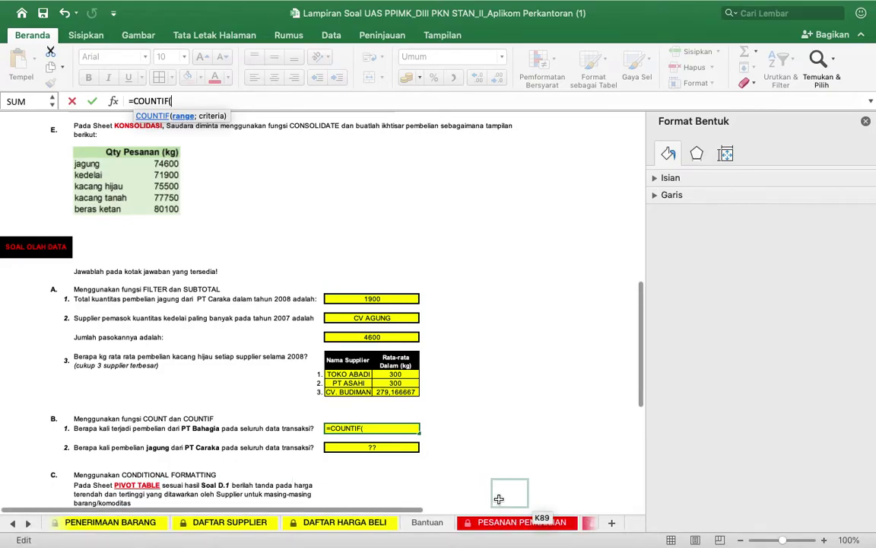
left_click(521, 523)
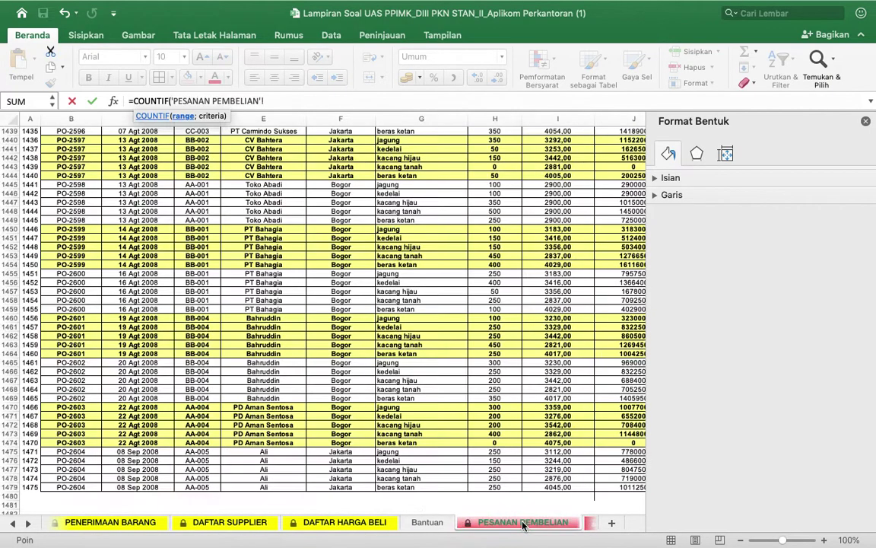
scroll(228, 194, "up", 10)
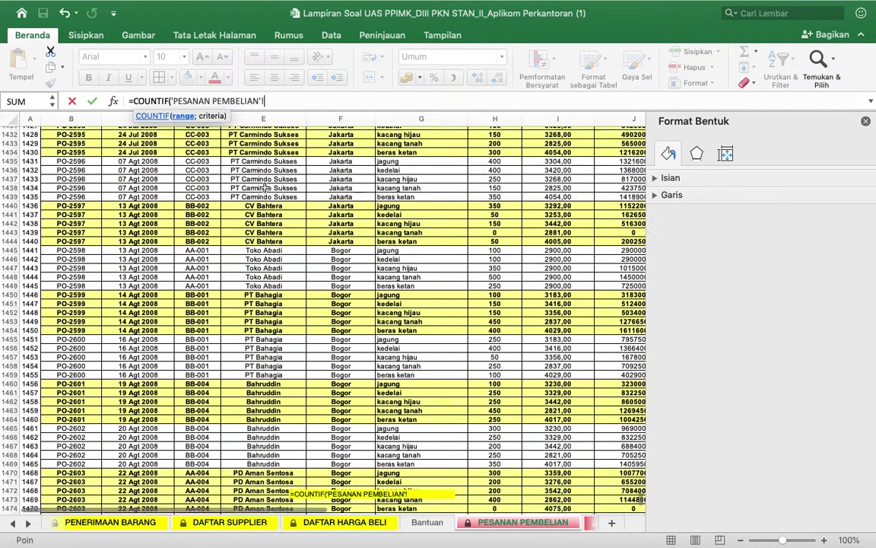
scroll(263, 186, "up", 15)
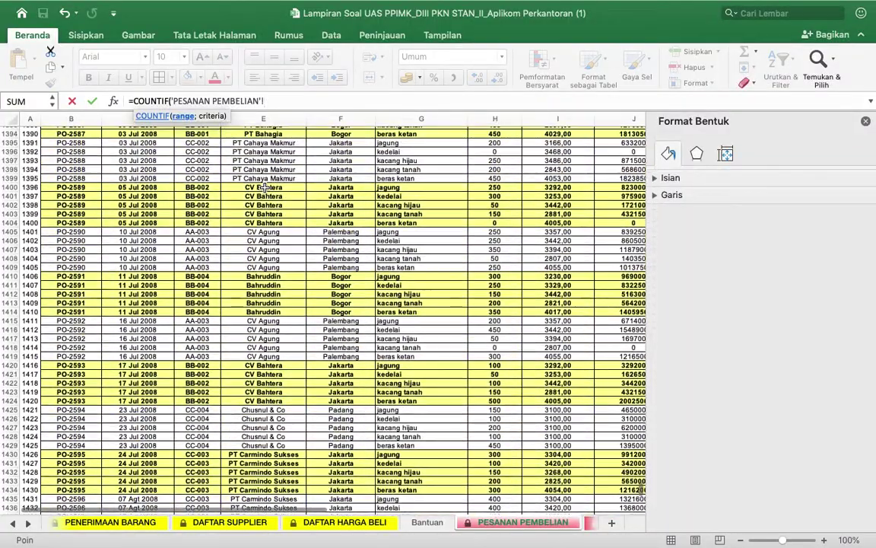
scroll(262, 186, "up", 20)
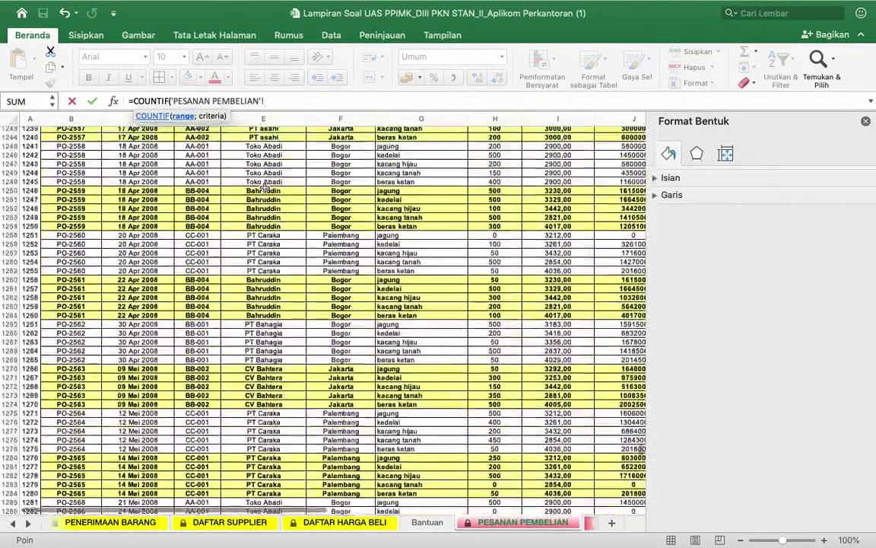
scroll(262, 187, "up", 20)
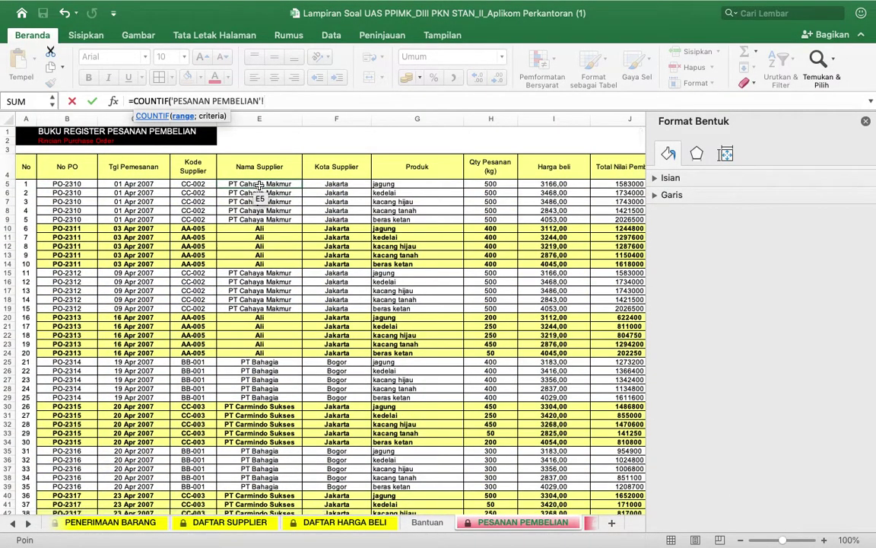
left_click_drag(259, 185, 259, 203)
left_click_drag(276, 266, 308, 460)
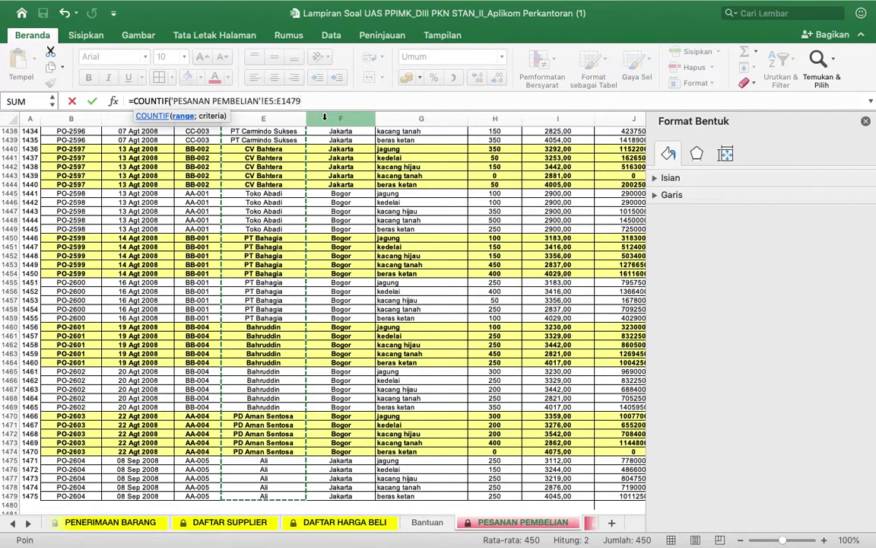
Step: Set the COUNTIF criterion to "PT Bahagia" and complete the formula in G83
type(";\"P")
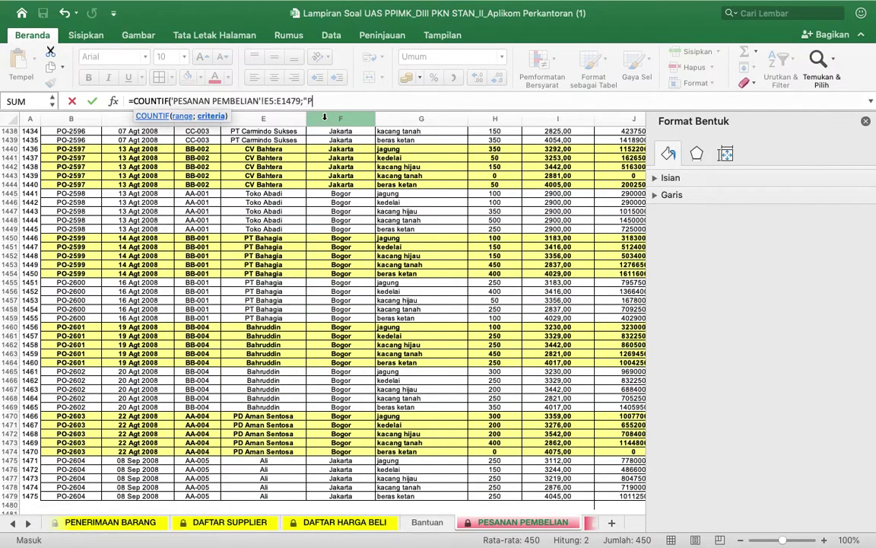
type("T BAH")
type("ahagia\"")
key("Return")
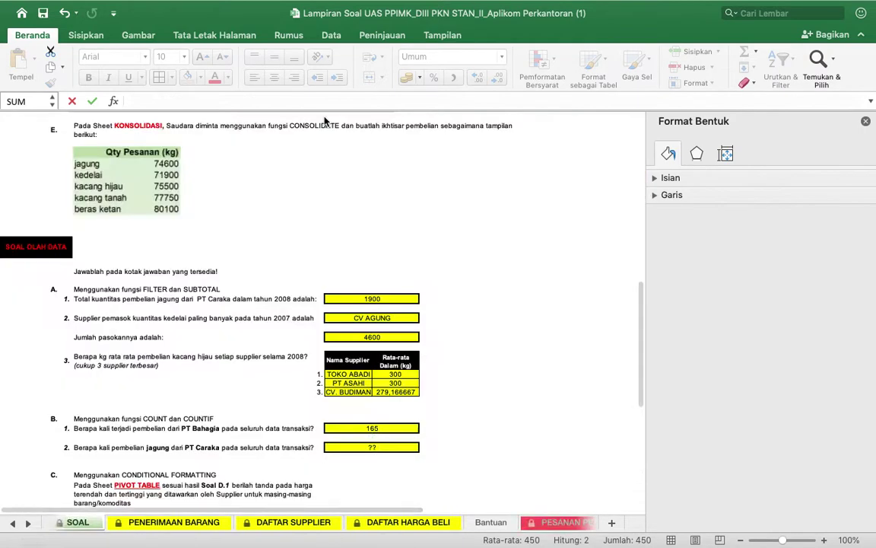
Step: Replace the placeholder in G85, the answer cell for question B.2, with the start of a COUNTIFS formula
left_click(387, 446)
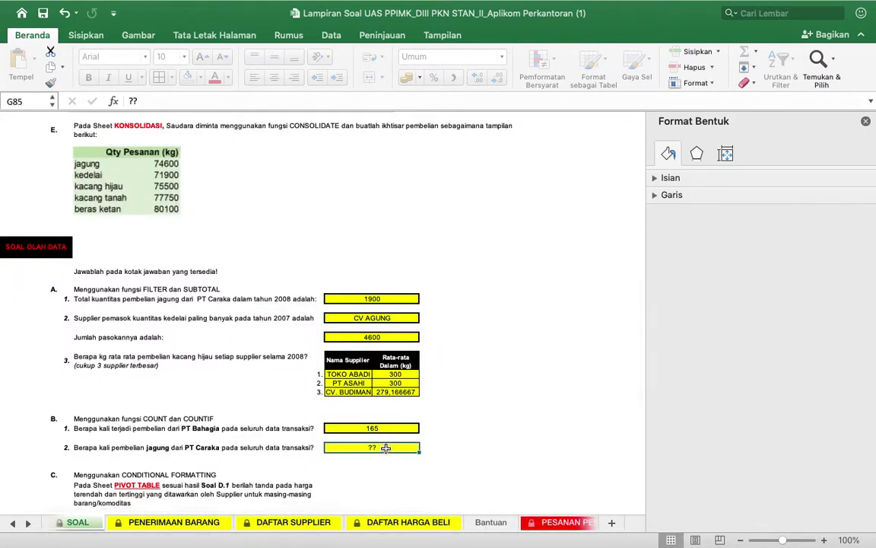
left_click(184, 100)
key("BackSpace")
key("BackSpace")
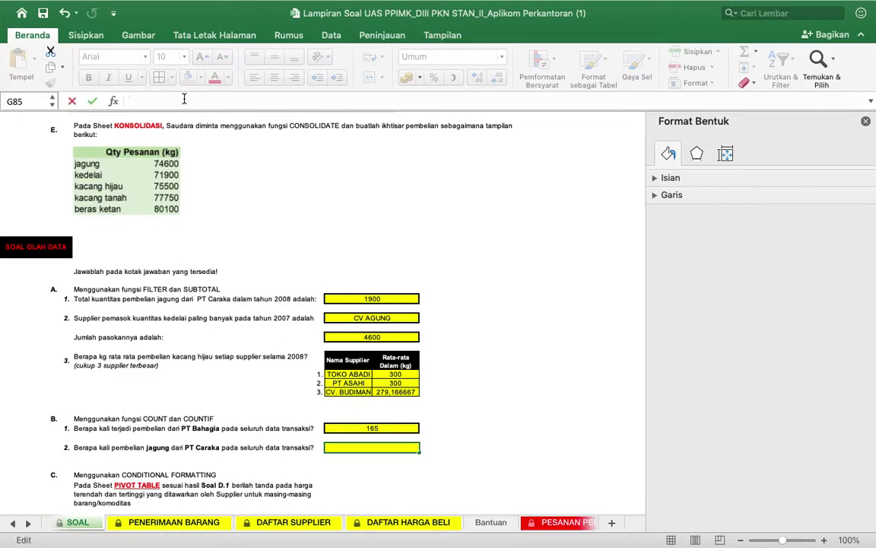
type("=count")
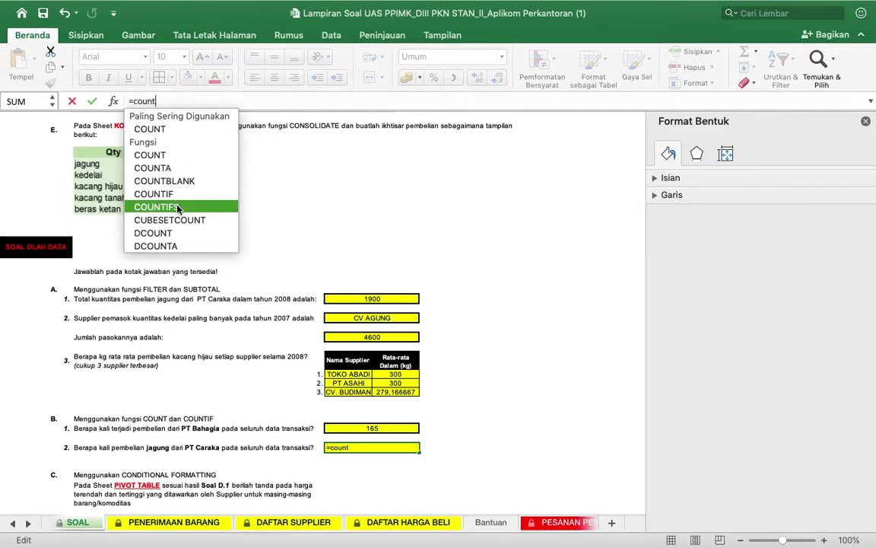
double_click(176, 207)
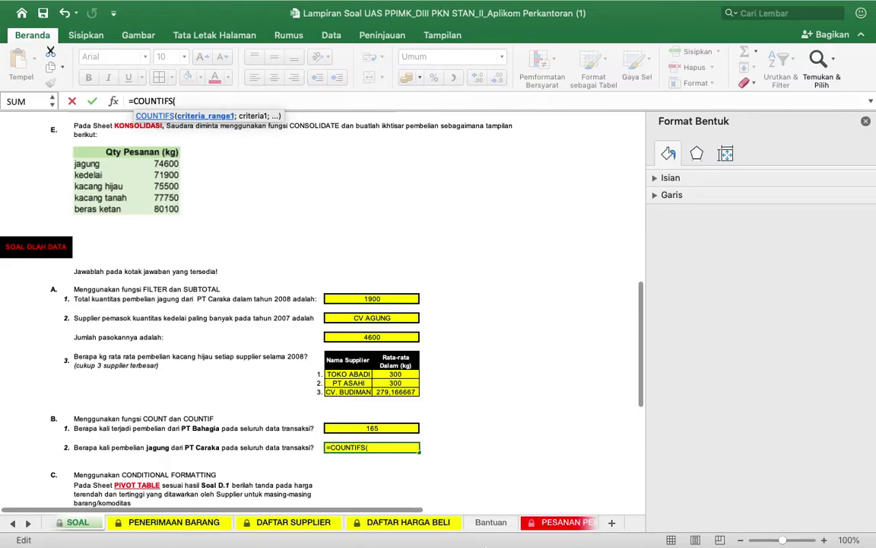
Step: Set the first COUNTIFS range to the Nama Supplier column E5:E1479 on the PESANAN PEMBELIAN sheet with the criterion "PT Caraka"
left_click(553, 523)
scroll(417, 391, "up", 20)
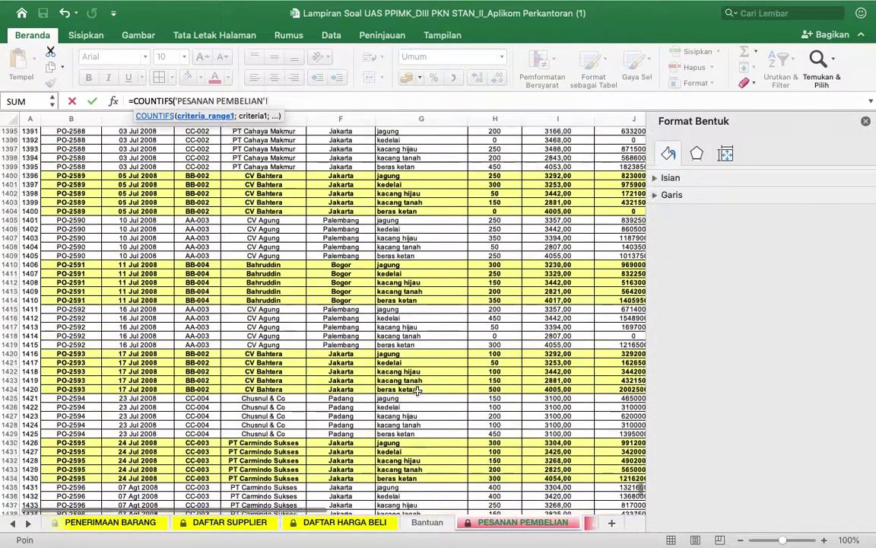
scroll(417, 390, "up", 20)
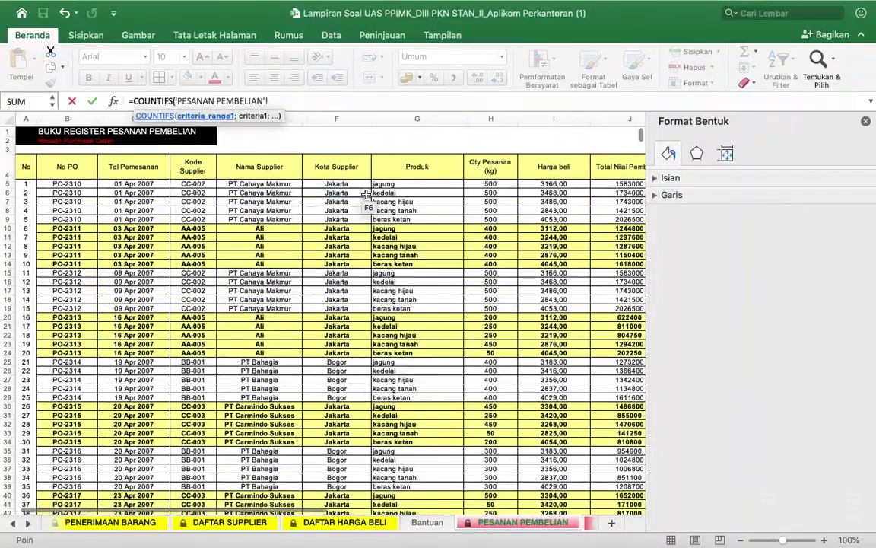
left_click_drag(267, 186, 272, 487)
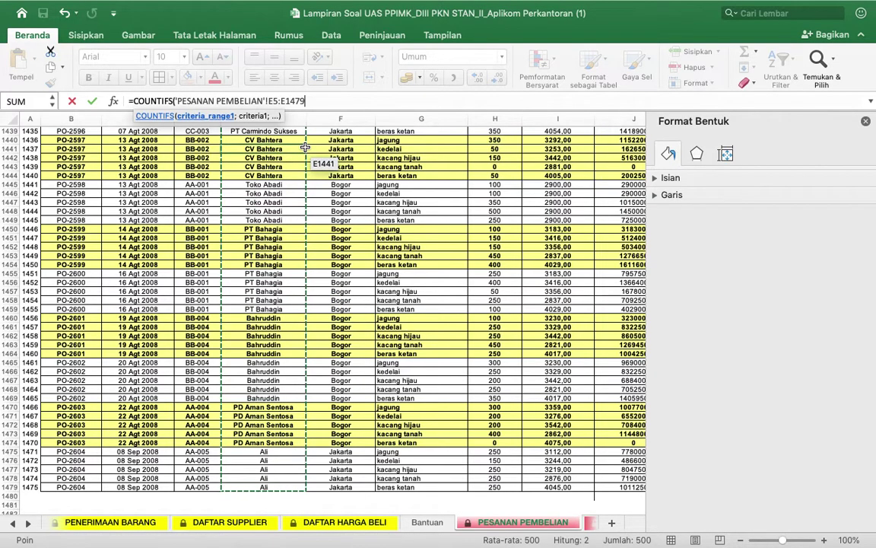
type(";")
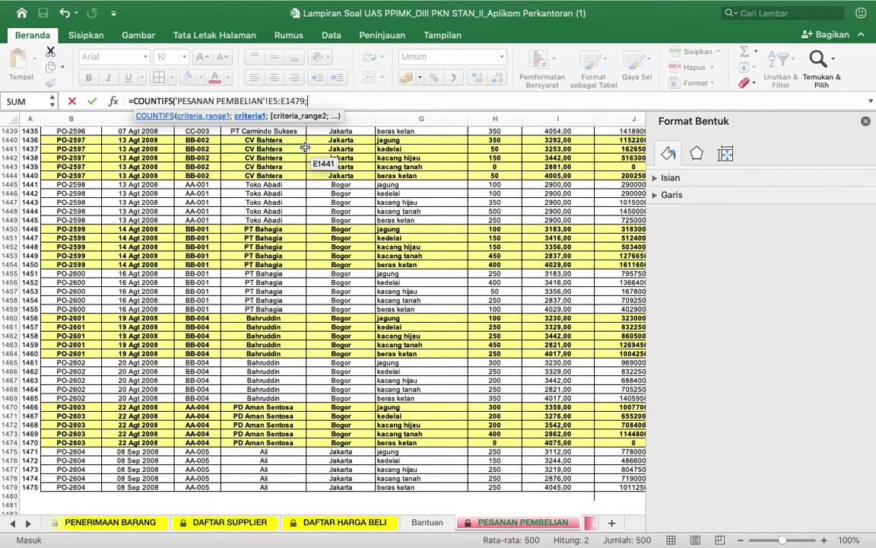
type("\"PT Caraka")
type(";")
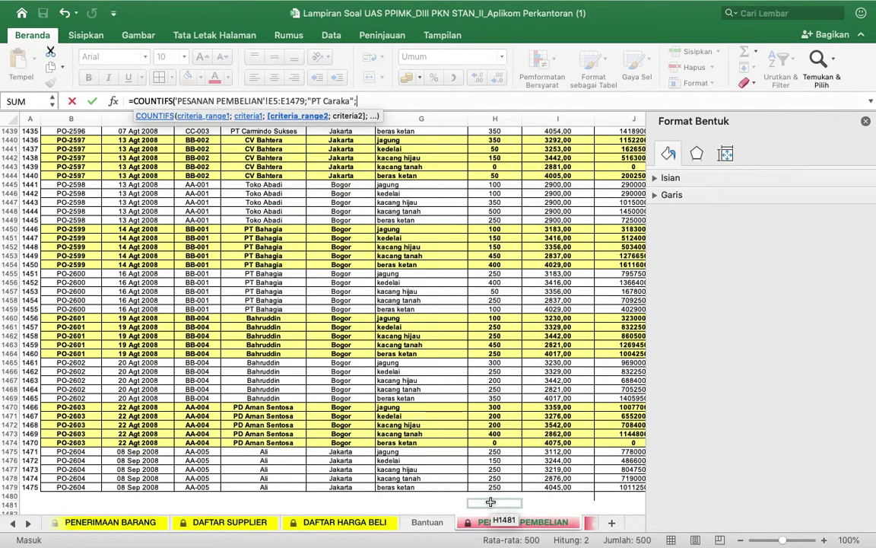
Step: Add the Produk column G5:G1479 as the second COUNTIFS range with the criterion "Jagung" and complete the formula
left_click(487, 525)
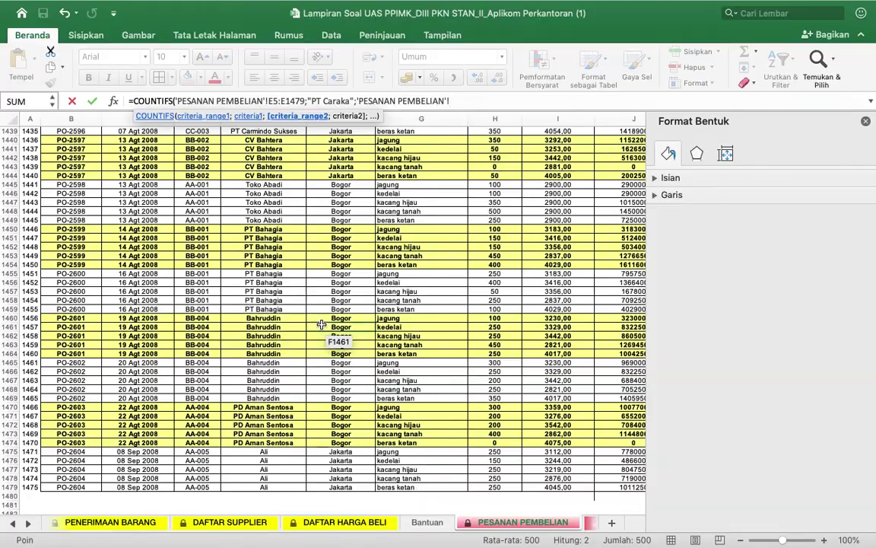
scroll(407, 227, "up", 20)
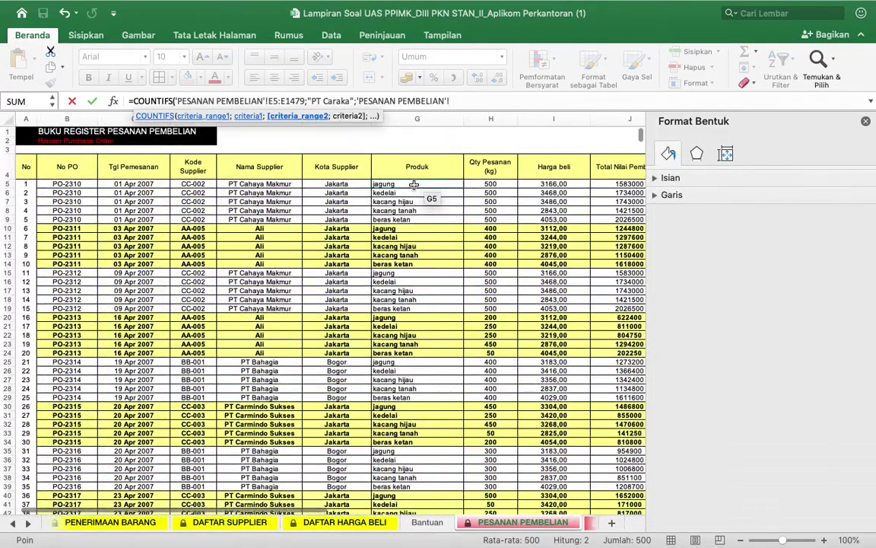
left_click_drag(410, 185, 486, 131)
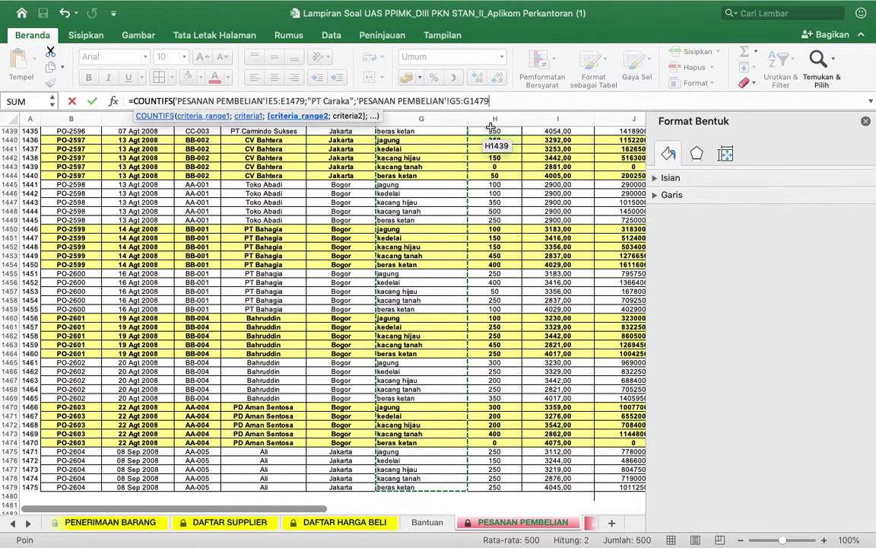
type(";\"Jagung")
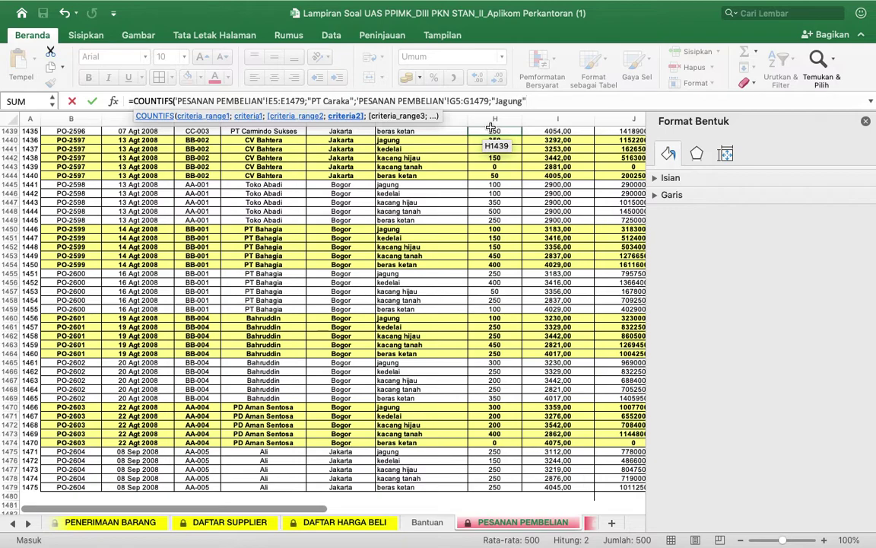
key("Return")
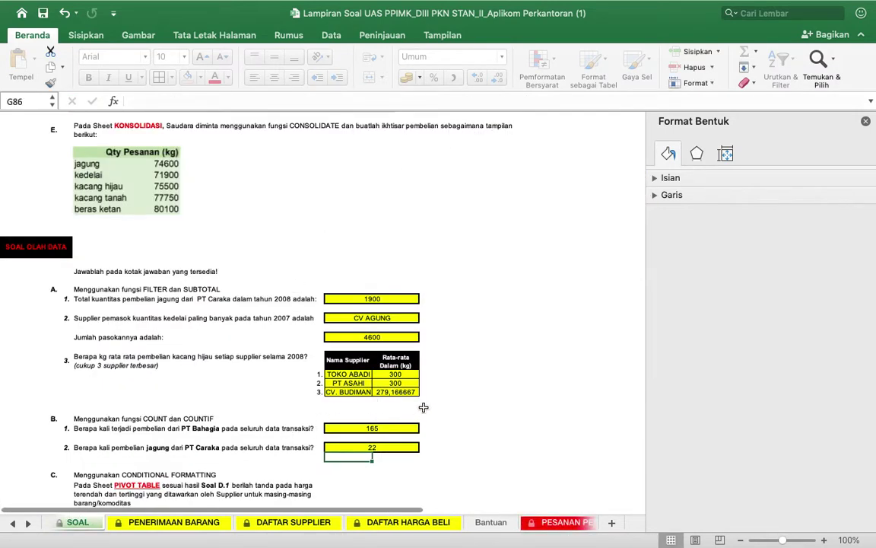
Step: Read question C about conditional formatting on the SOAL sheet and open the PIVOT TABLE sheet
scroll(424, 407, "down", 5)
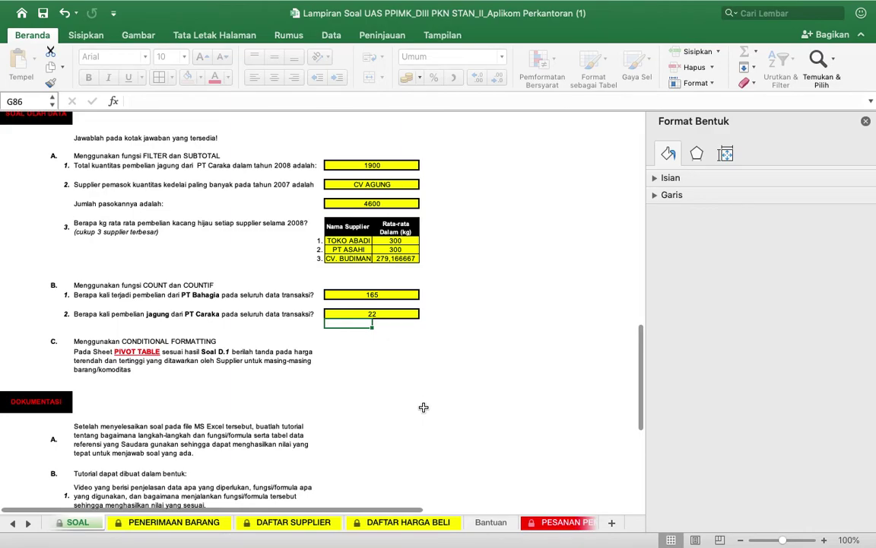
scroll(423, 408, "down", 3)
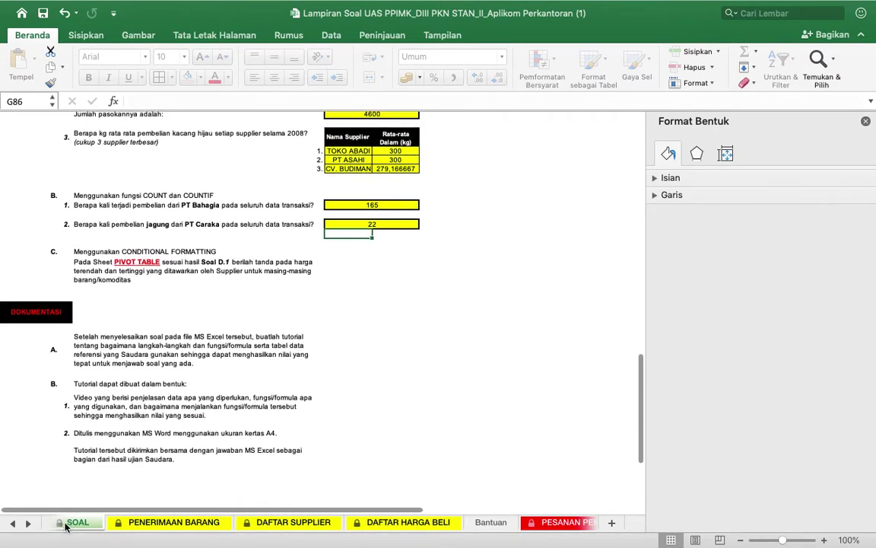
left_click(28, 523)
left_click(28, 523)
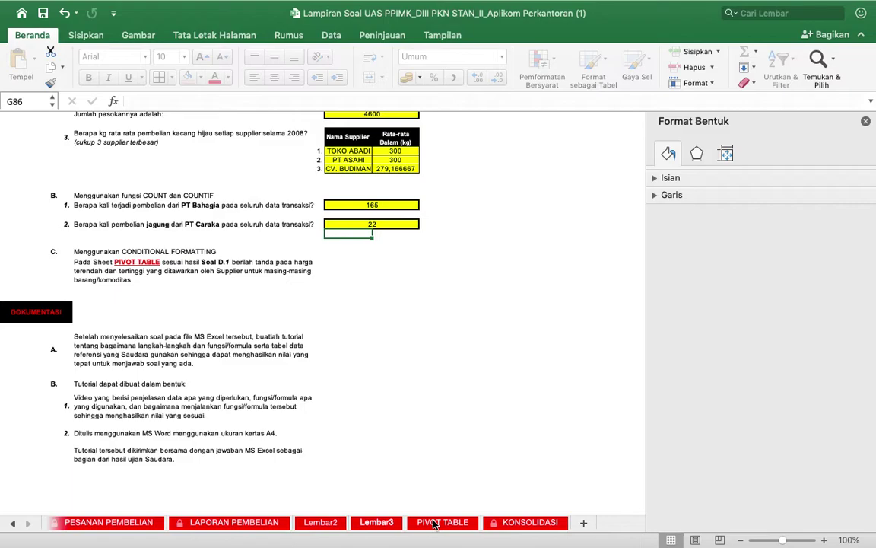
left_click(436, 523)
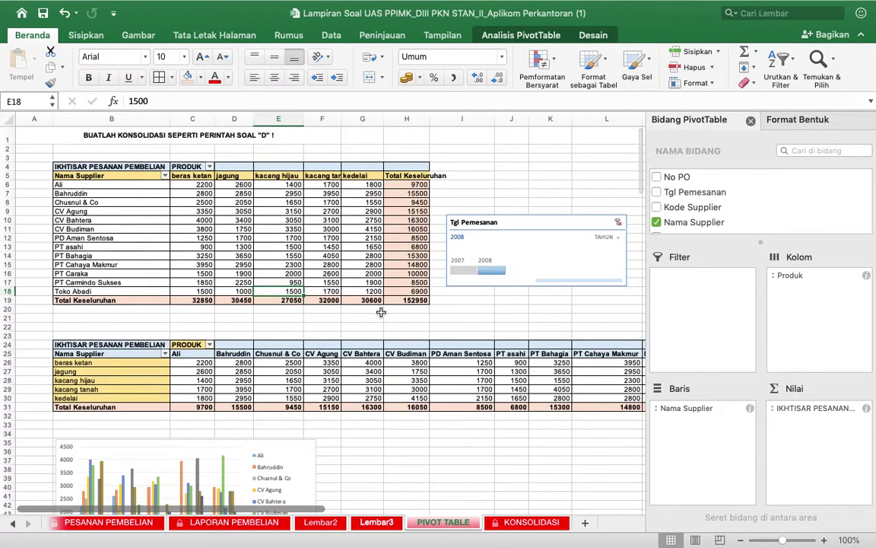
Step: Replace Qty Pesanan (kg) with Harga beli as the value field of the upper pivot table
scroll(457, 380, "left", 3)
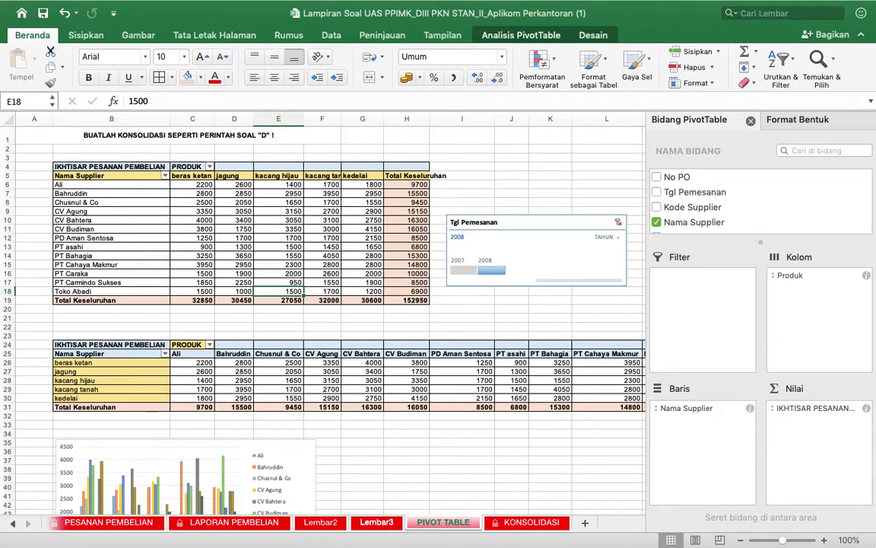
scroll(684, 224, "down", 5)
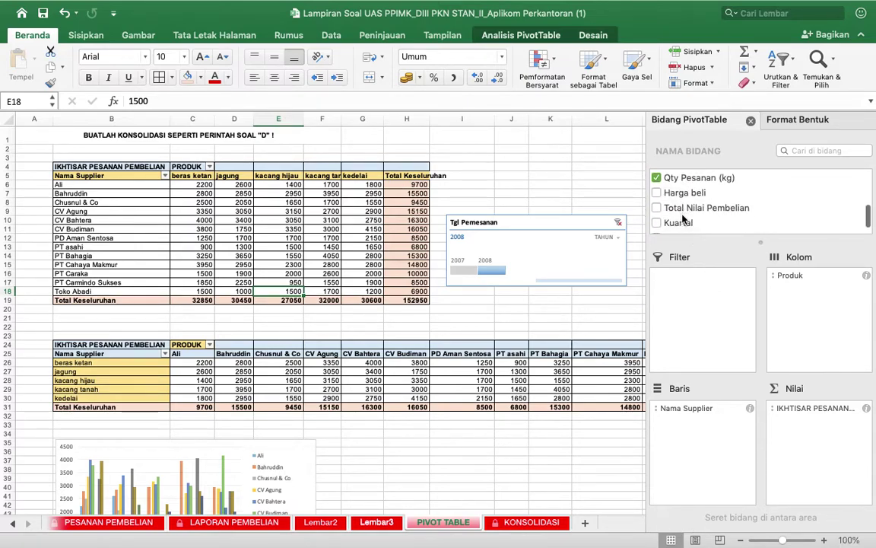
scroll(683, 219, "up", 1)
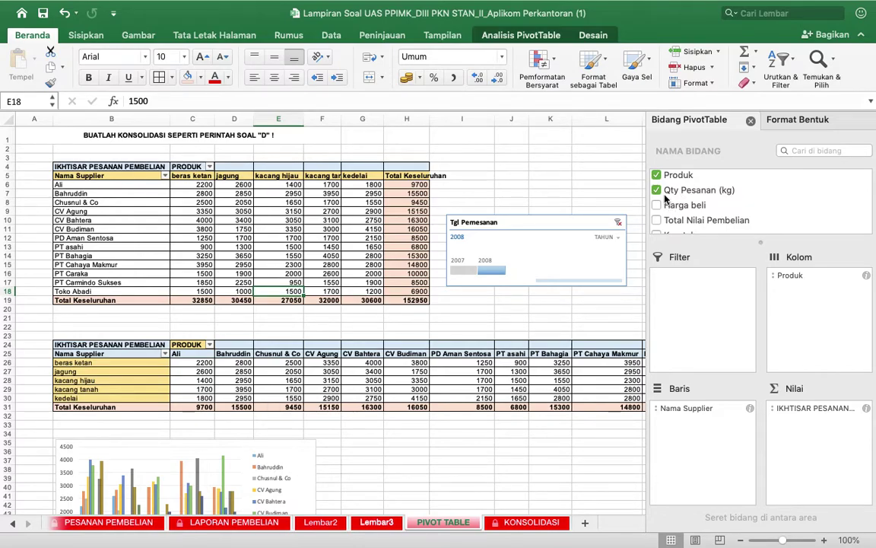
left_click(657, 190)
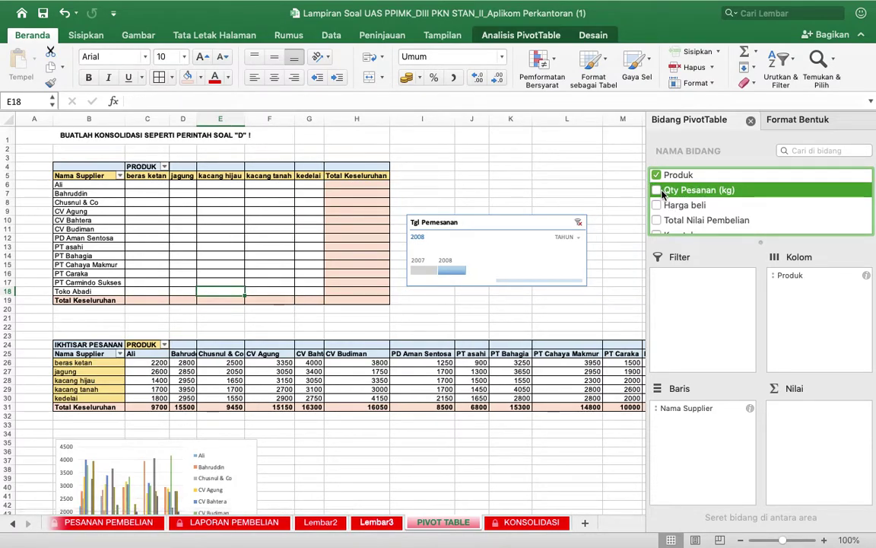
left_click(657, 205)
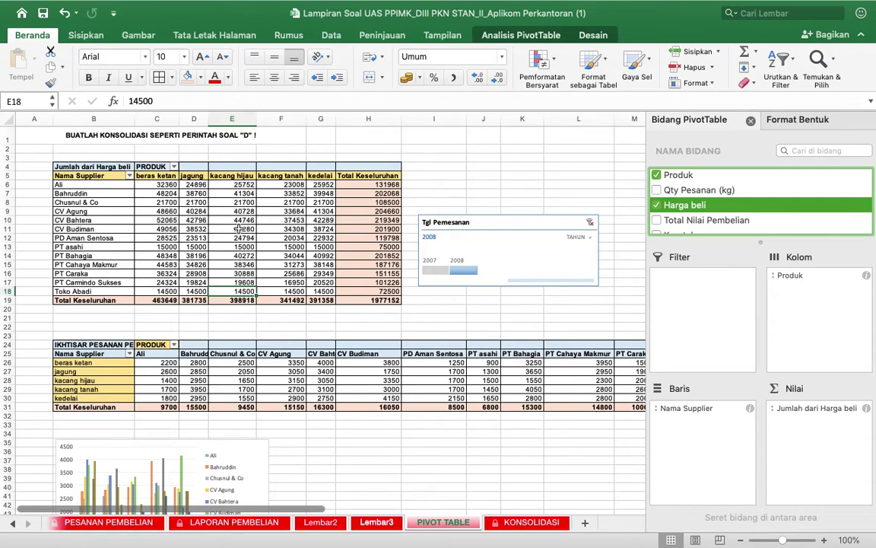
Step: Add a top-items conditional formatting rule to the beras ketan prices C6:C18, highlighting only the single highest value in light red
left_click_drag(149, 184, 160, 290)
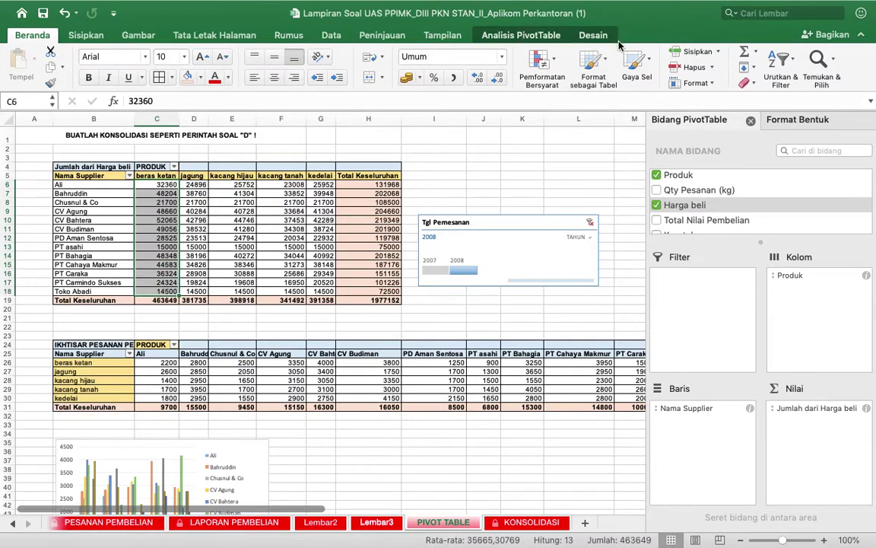
left_click(561, 64)
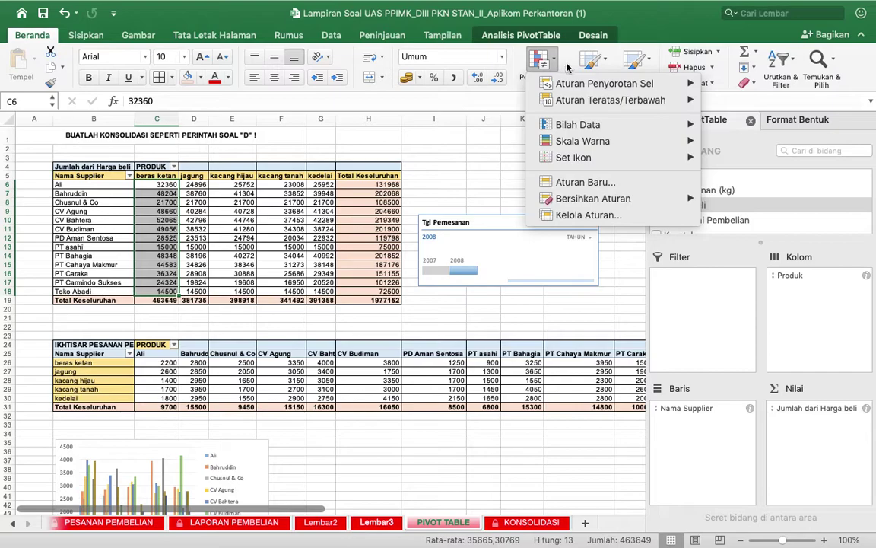
mouse_move(605, 100)
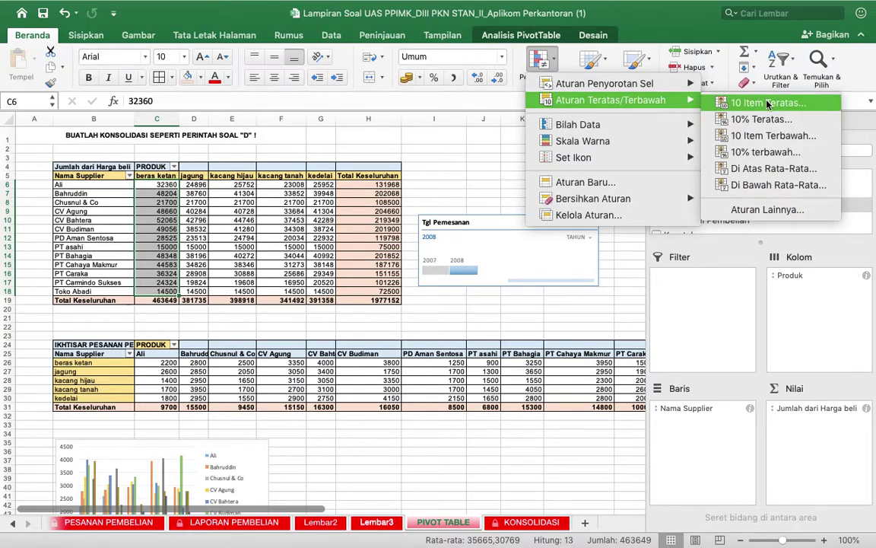
left_click(769, 105)
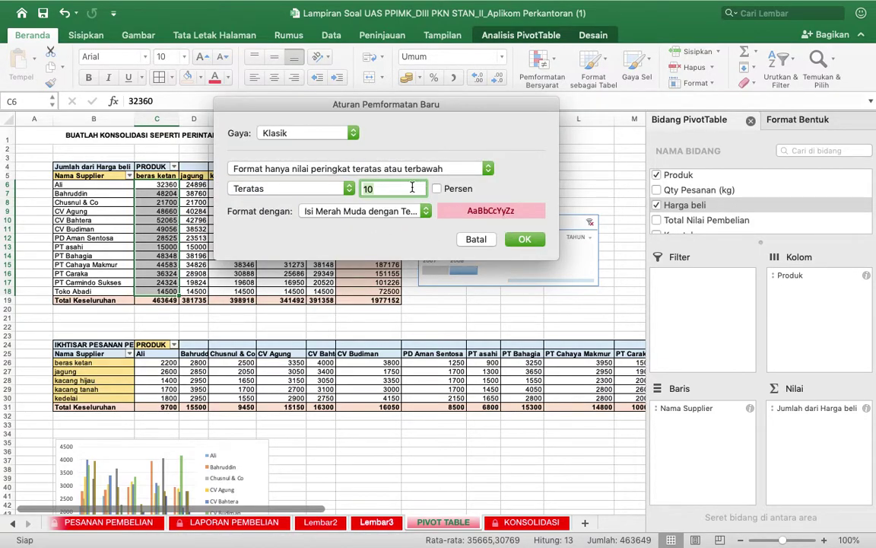
key("BackSpace")
left_click(532, 240)
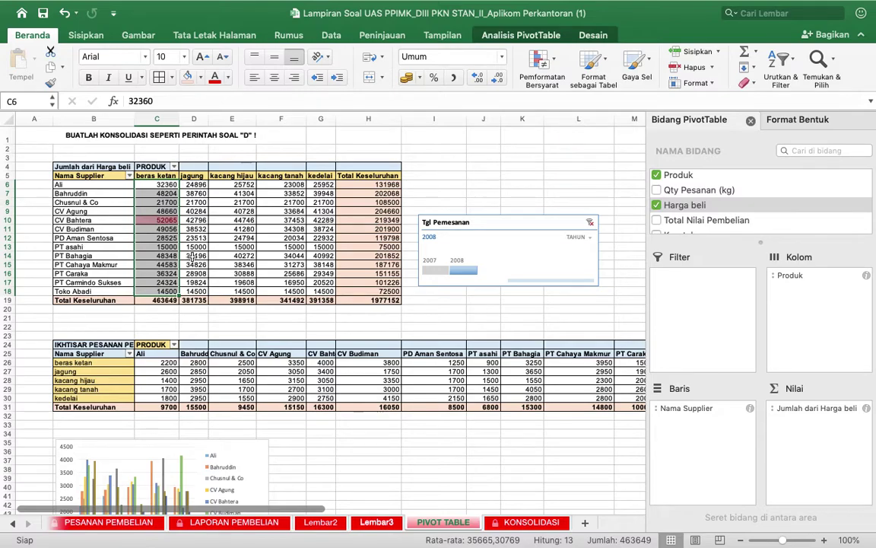
Step: Extend the Tgl Pemesanan timeline filter to cover both 2007 and 2008
left_click_drag(448, 270, 428, 270)
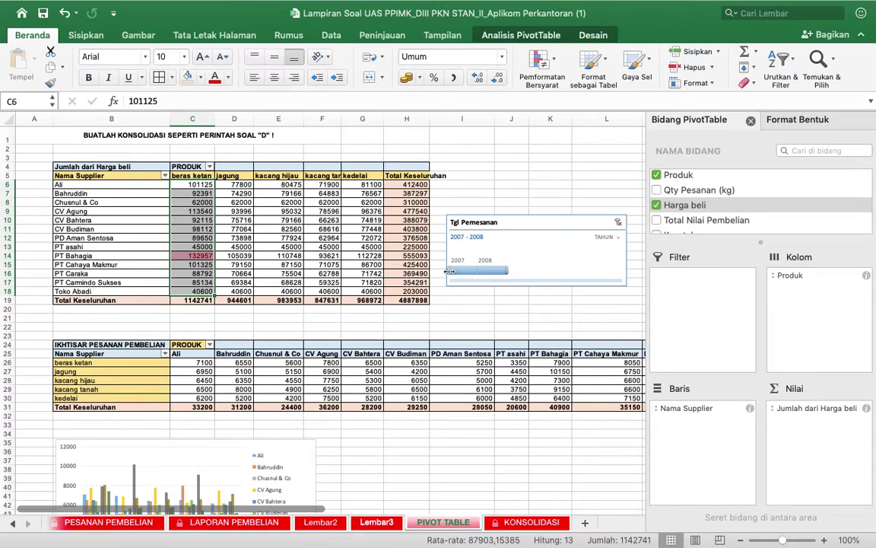
left_click(473, 272)
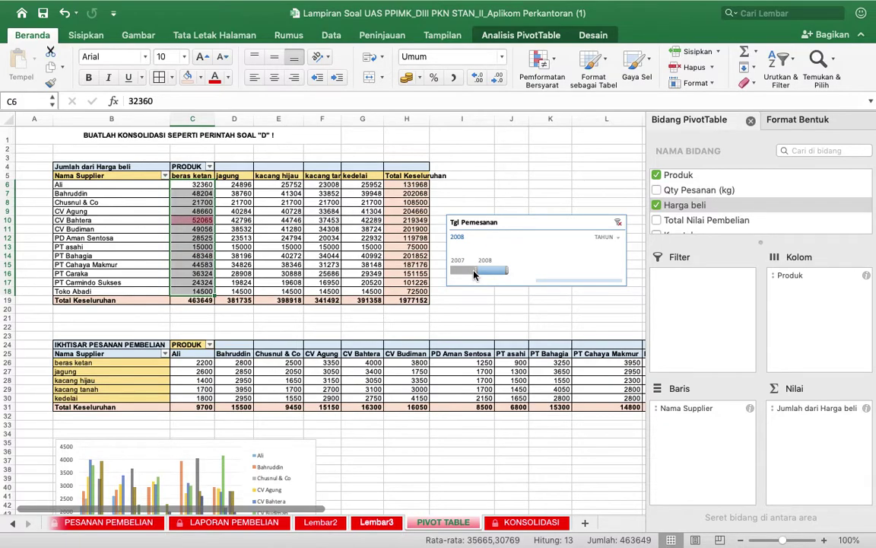
left_click_drag(453, 269, 449, 270)
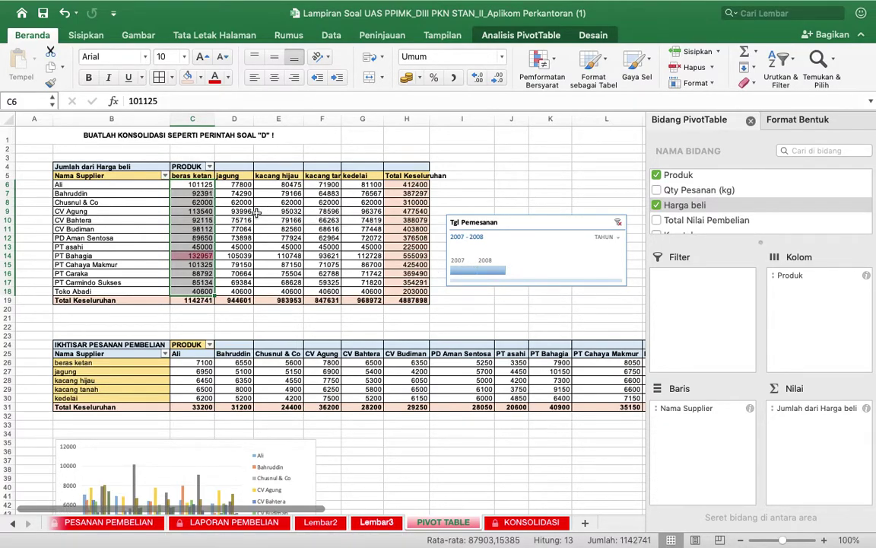
Step: Add a top-items conditional formatting rule to cell C14 only, highlighting the top 1 value in green with dark green text
left_click(197, 256)
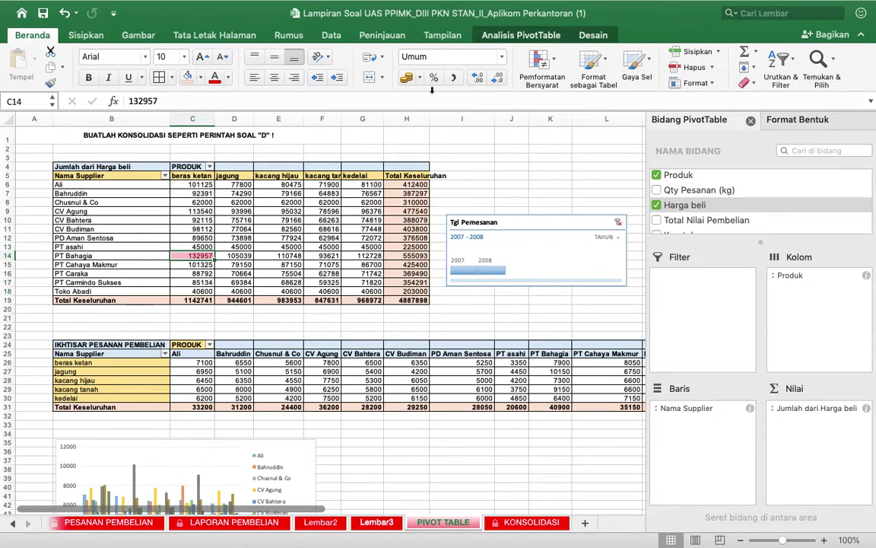
left_click(559, 69)
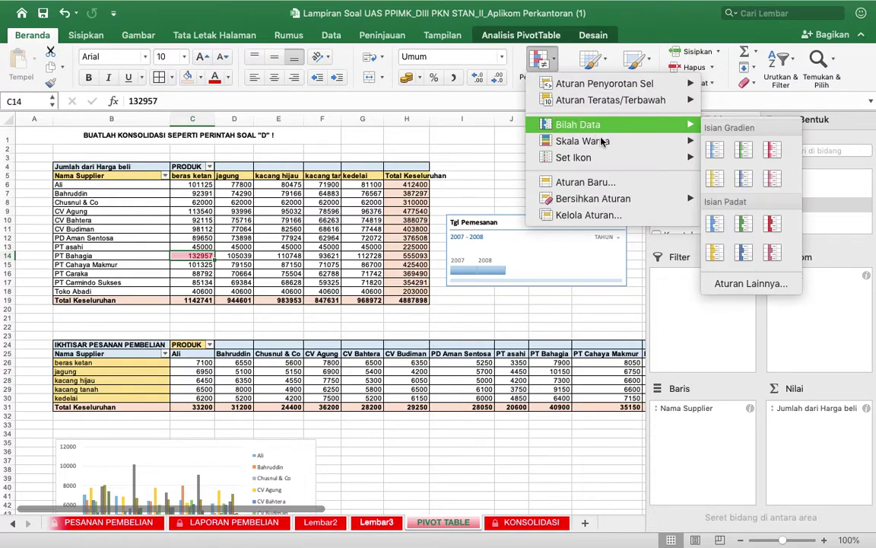
mouse_move(677, 105)
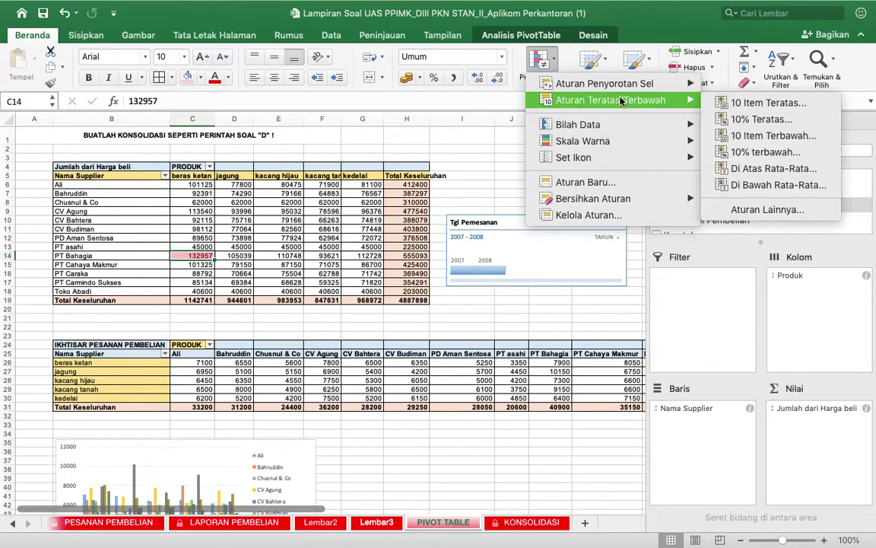
left_click(720, 106)
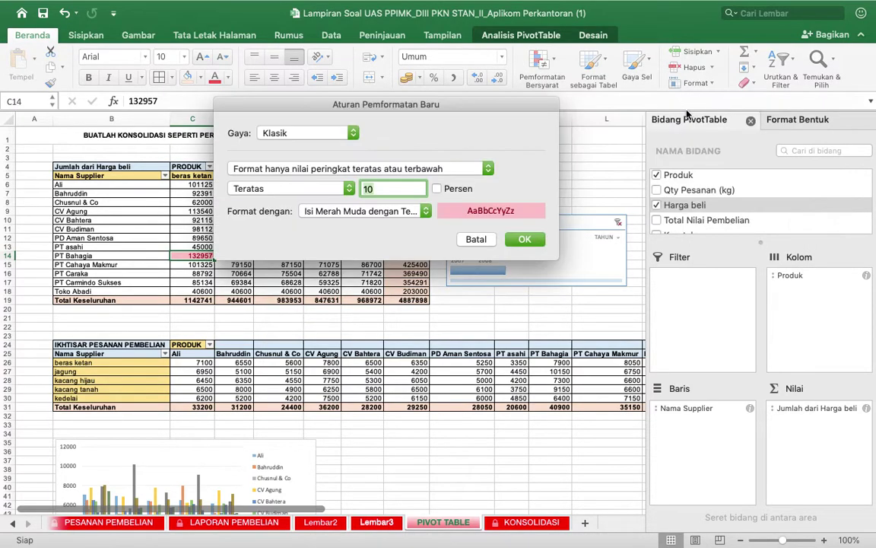
left_click(386, 218)
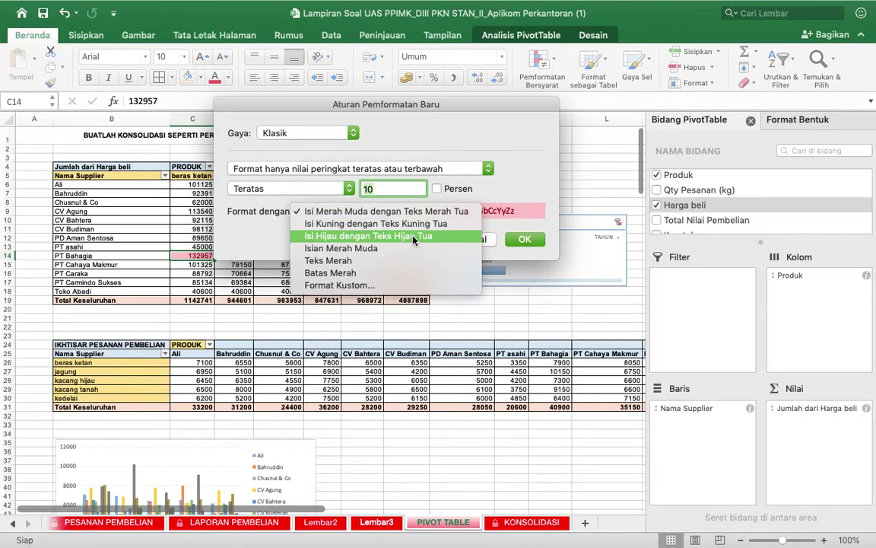
left_click(368, 236)
key("BackSpace")
left_click(523, 241)
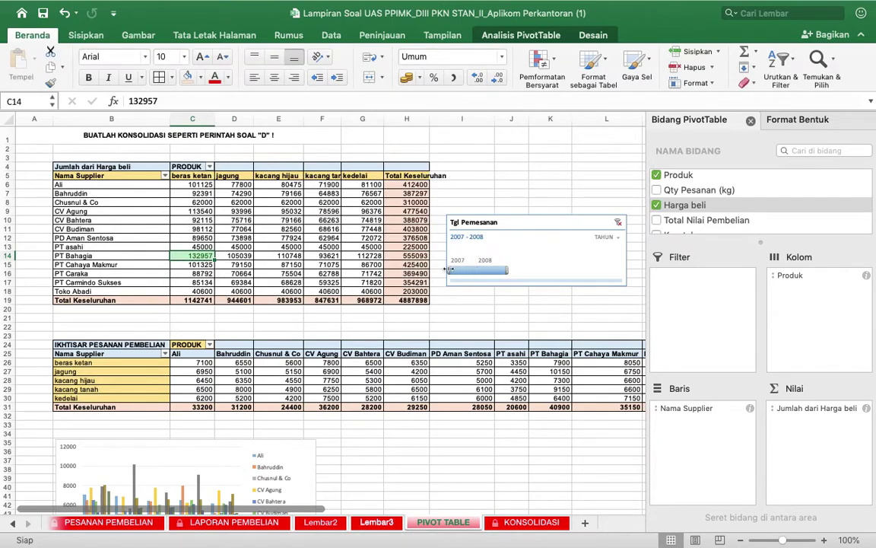
Step: Undo the conditional formatting on the beras ketan prices and limit the Tgl Pemesanan timeline to 2008 only
left_click_drag(449, 269, 484, 273)
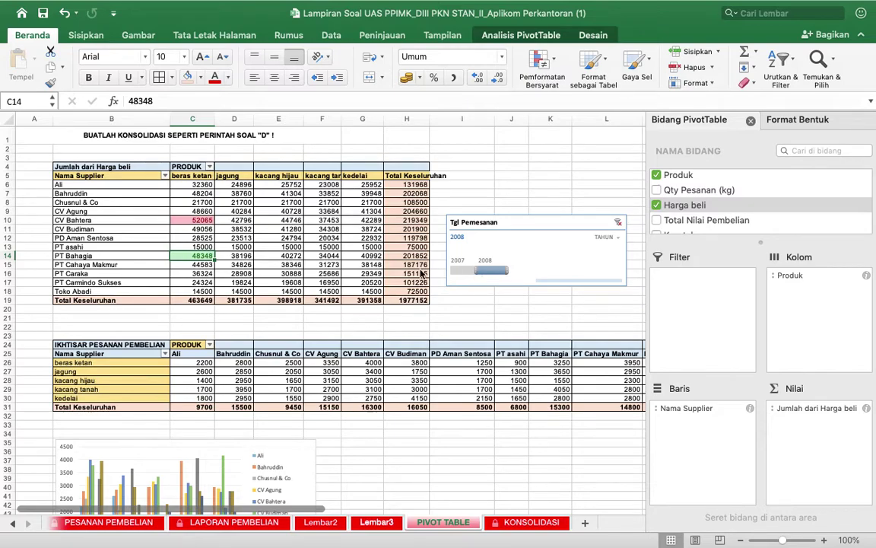
left_click(542, 61)
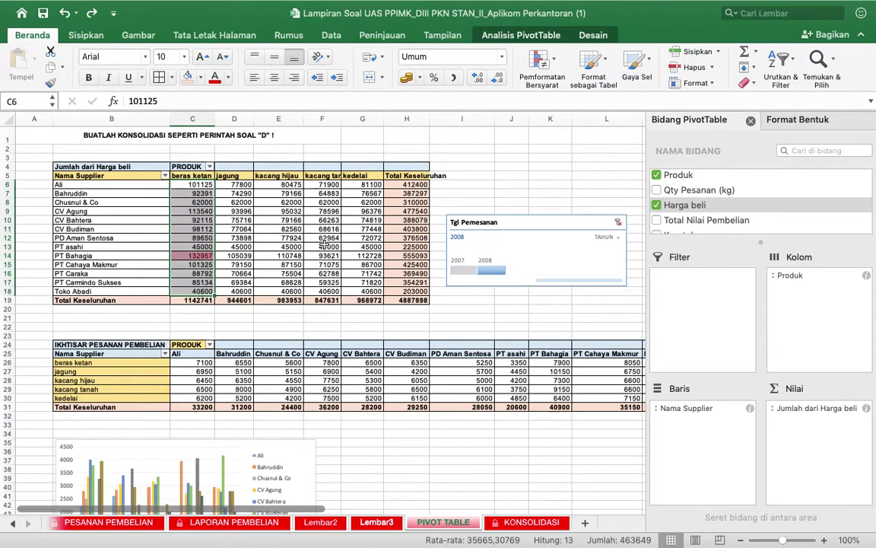
key("ctrl+z")
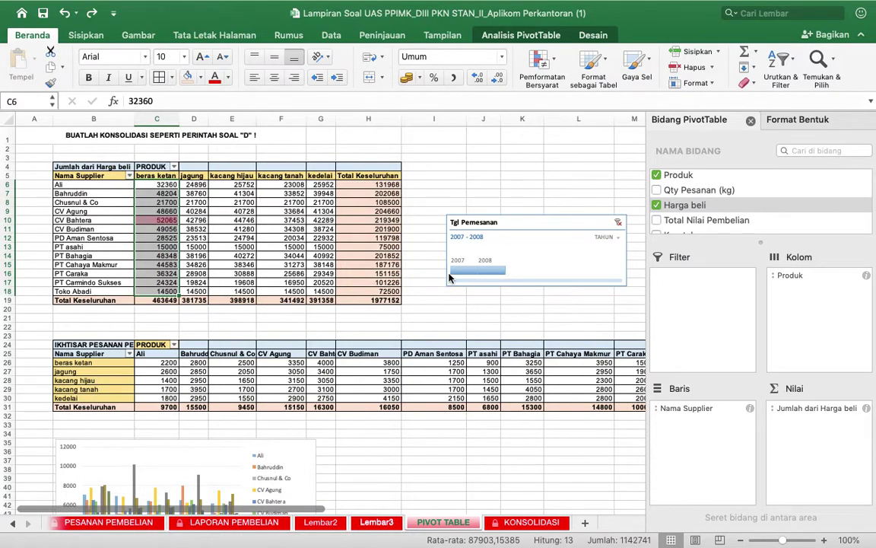
left_click(91, 14)
left_click(90, 14)
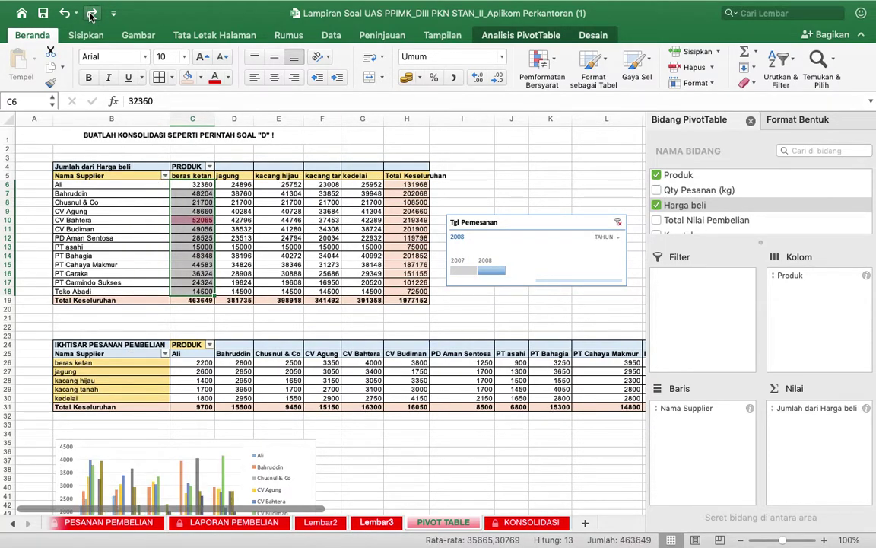
left_click(90, 14)
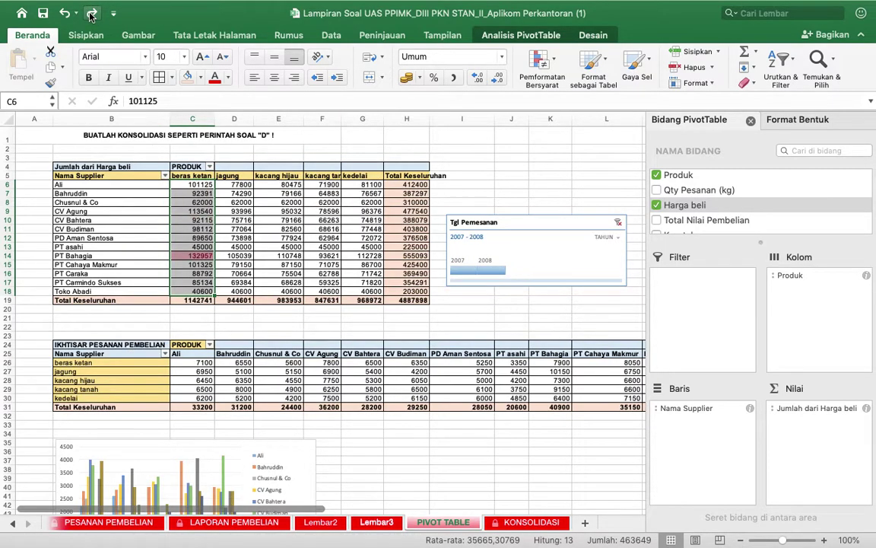
left_click(64, 15)
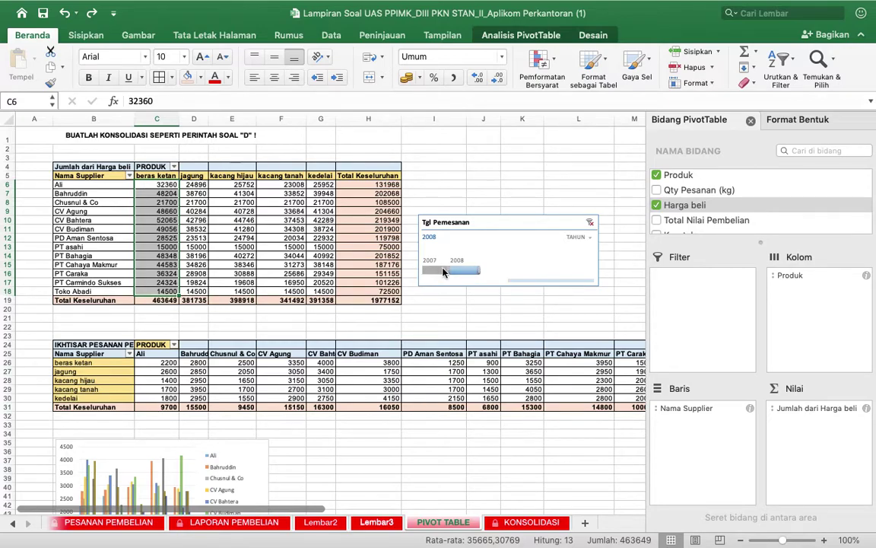
left_click_drag(446, 272, 484, 272)
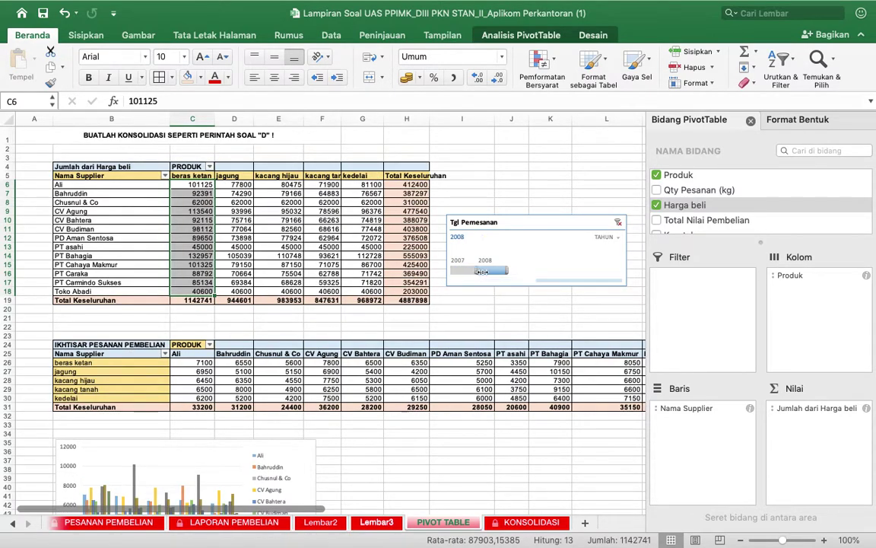
Step: Add a top-items rule to the beras ketan prices C6:C18, highlighting the top 1 value in green with dark green text
left_click(559, 77)
mouse_move(591, 105)
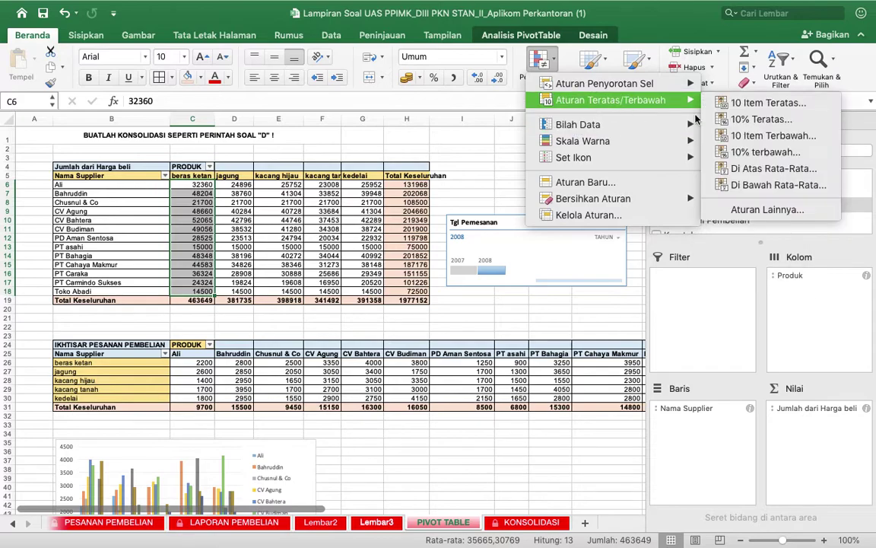
left_click(766, 104)
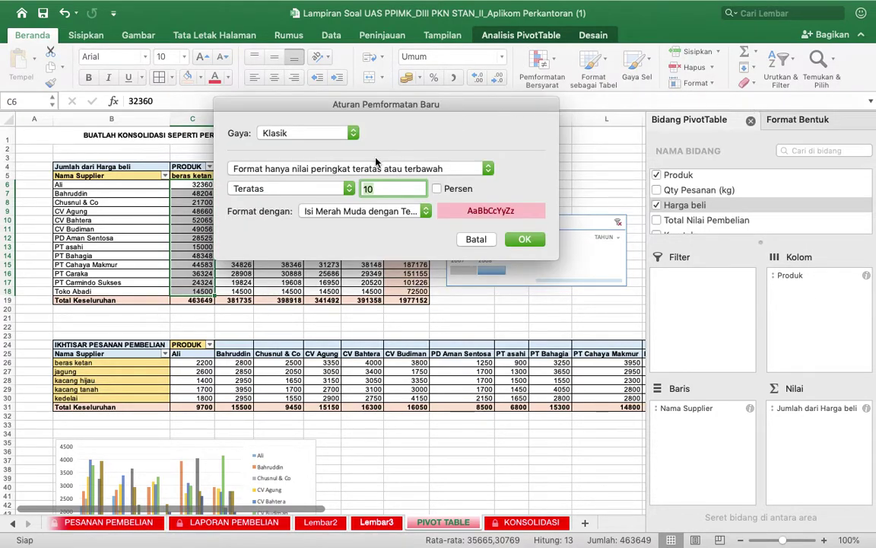
key("BackSpace")
left_click(342, 210)
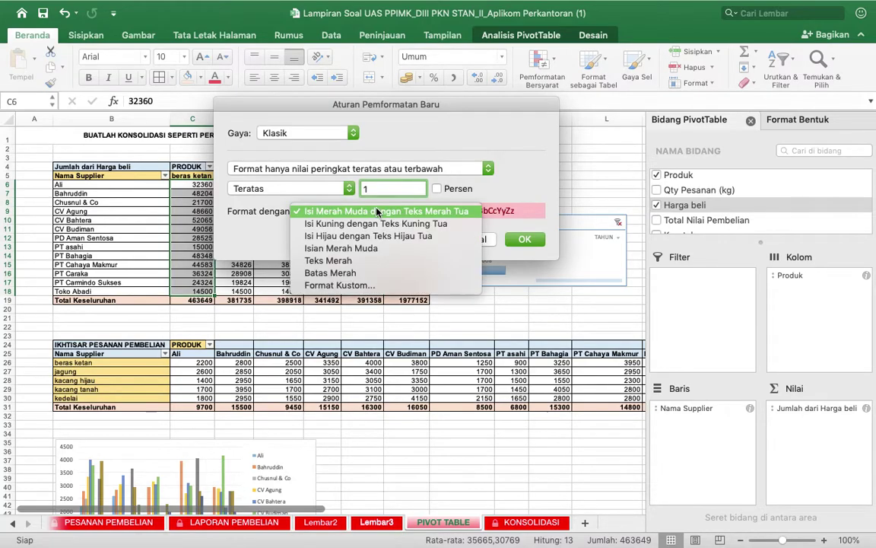
left_click(394, 237)
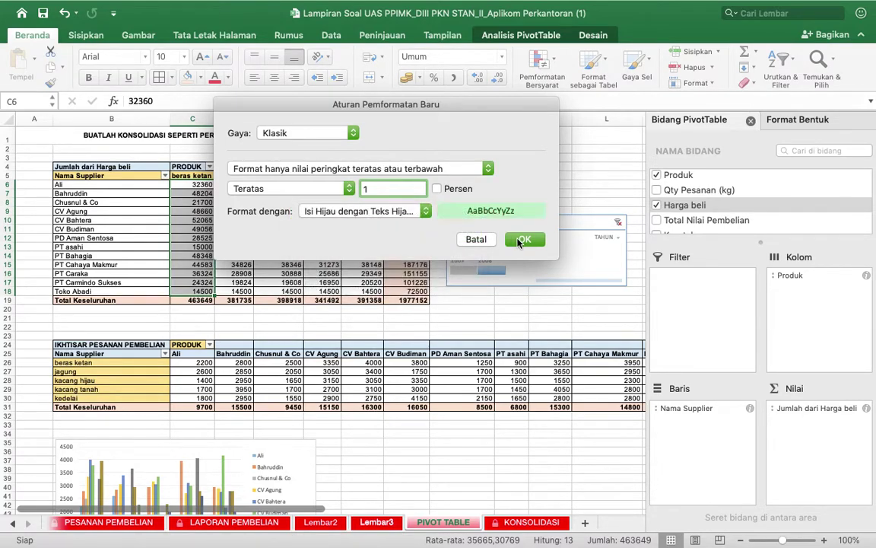
left_click(523, 240)
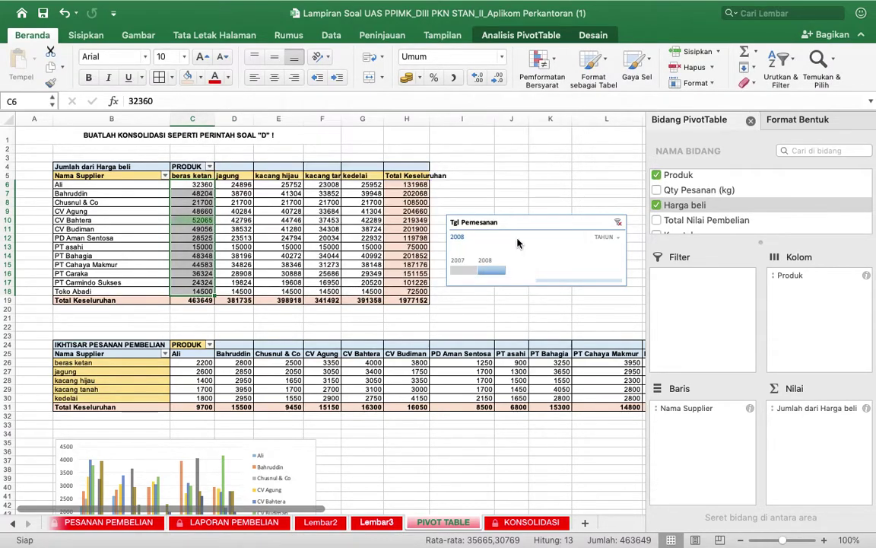
Step: Add a top-items rule to the jagung price in D10, highlighting the top 1 value in green with dark green text
left_click(238, 220)
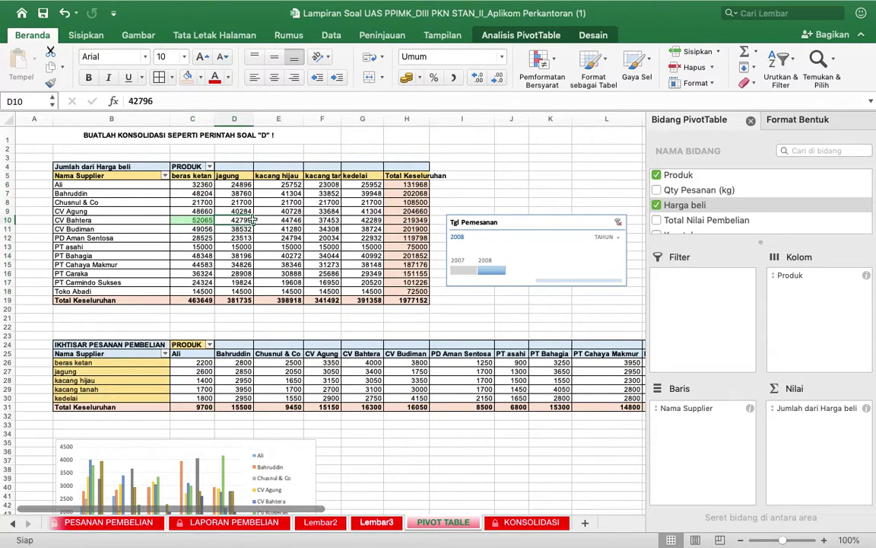
left_click(558, 68)
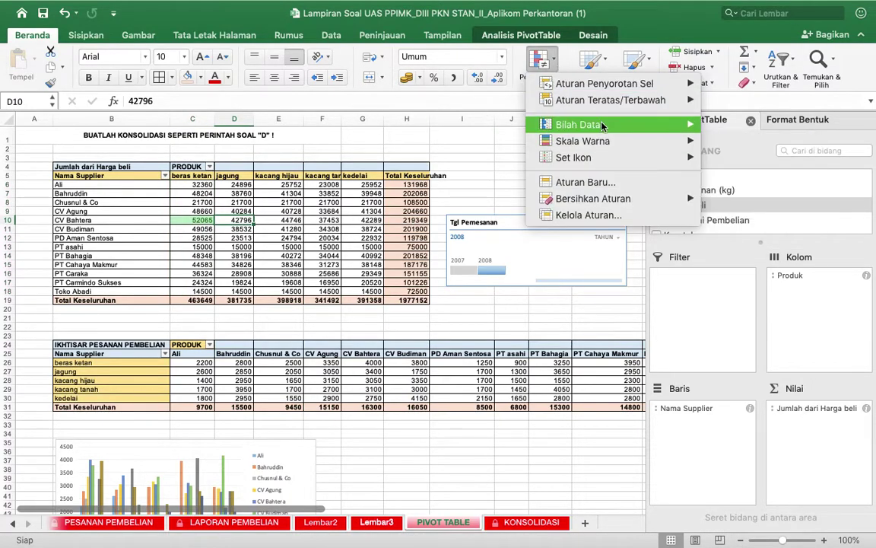
mouse_move(662, 84)
mouse_move(675, 100)
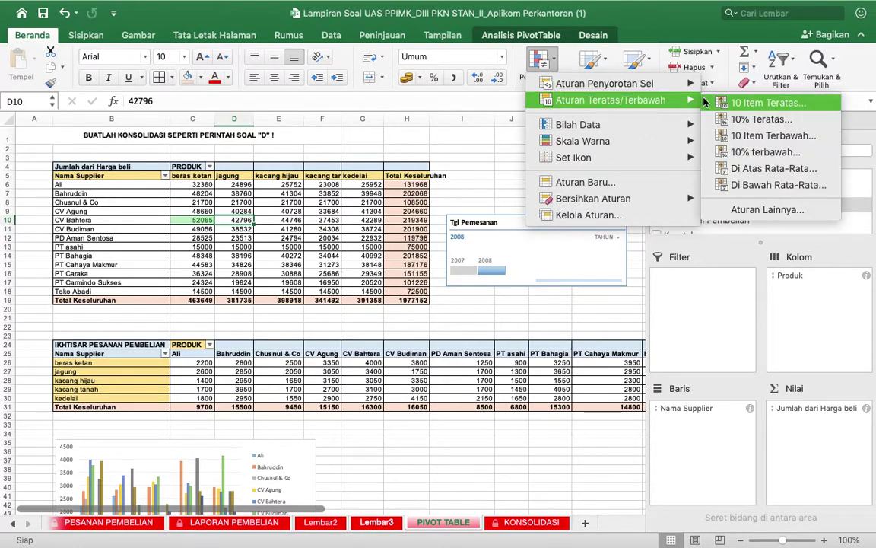
left_click(753, 103)
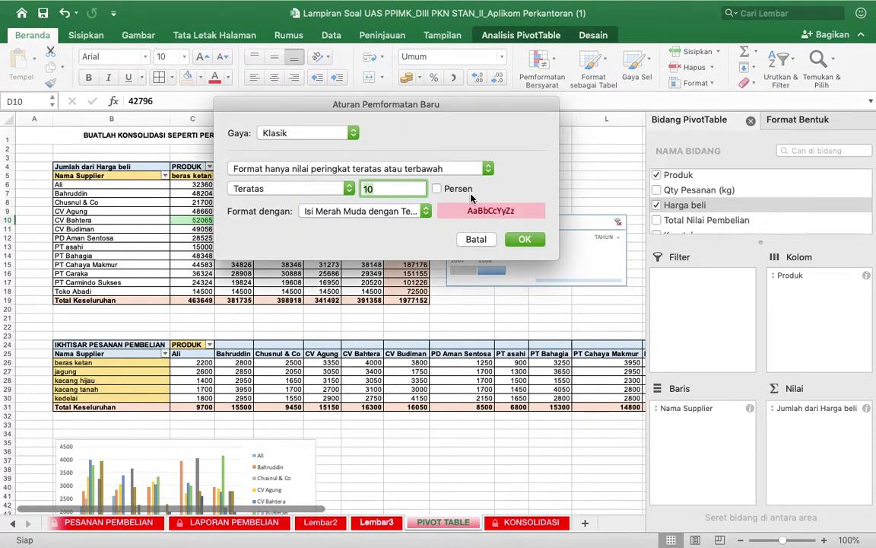
left_click(416, 213)
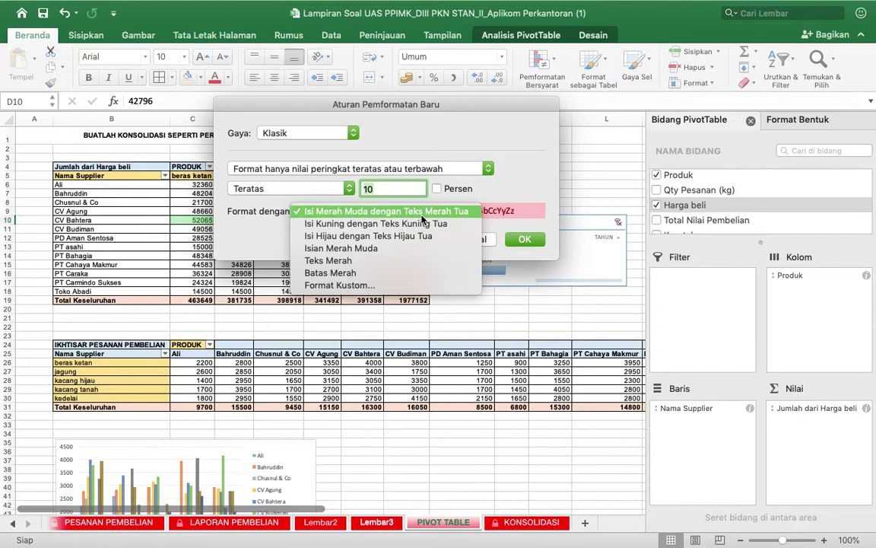
left_click(384, 235)
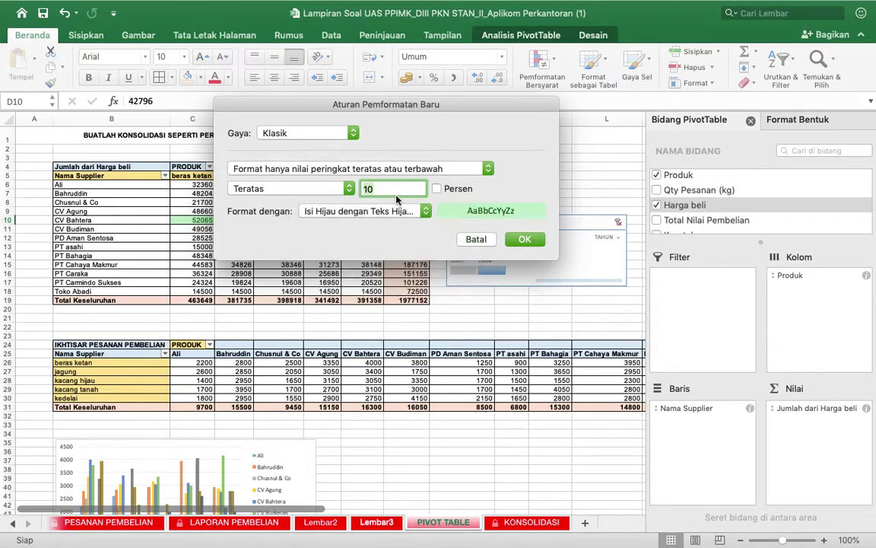
left_click_drag(394, 190, 365, 189)
key("BackSpace")
type("1")
left_click(507, 240)
Step: Add a top-items rule to E10:H10 in the CV Bahtera row, highlighting the top 1 value in green with dark green text
left_click(265, 219)
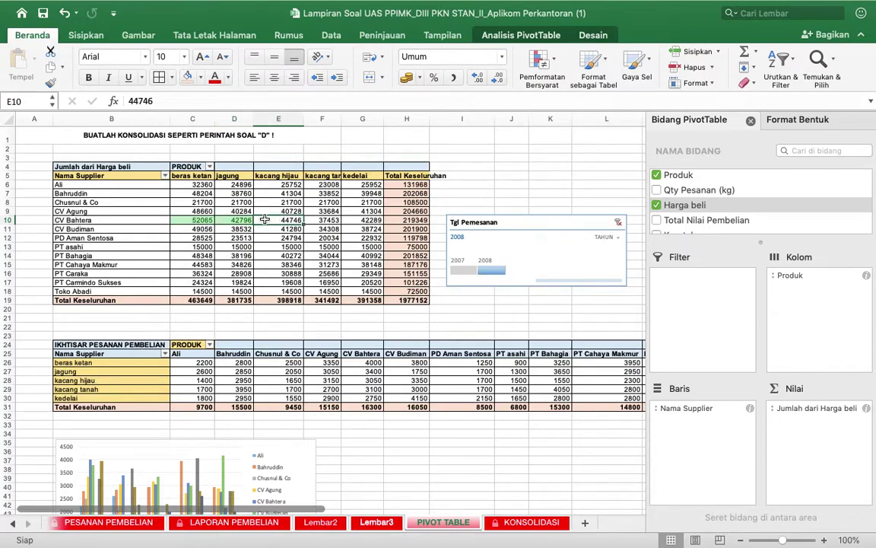
left_click_drag(263, 220, 389, 219)
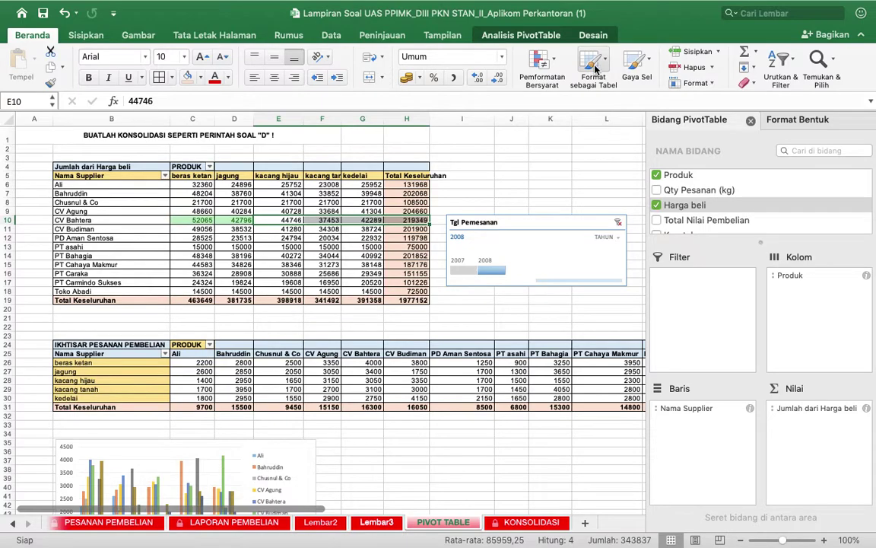
left_click(594, 67)
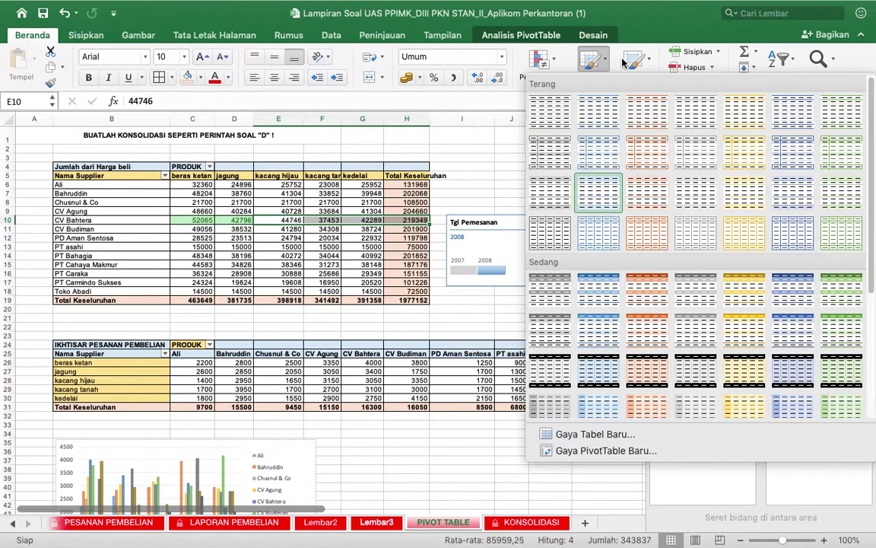
left_click(538, 58)
left_click(539, 58)
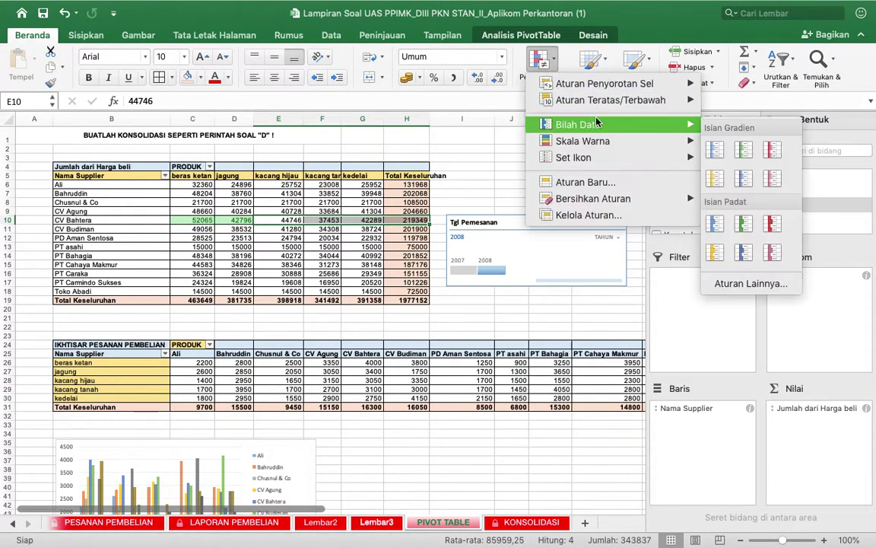
mouse_move(608, 100)
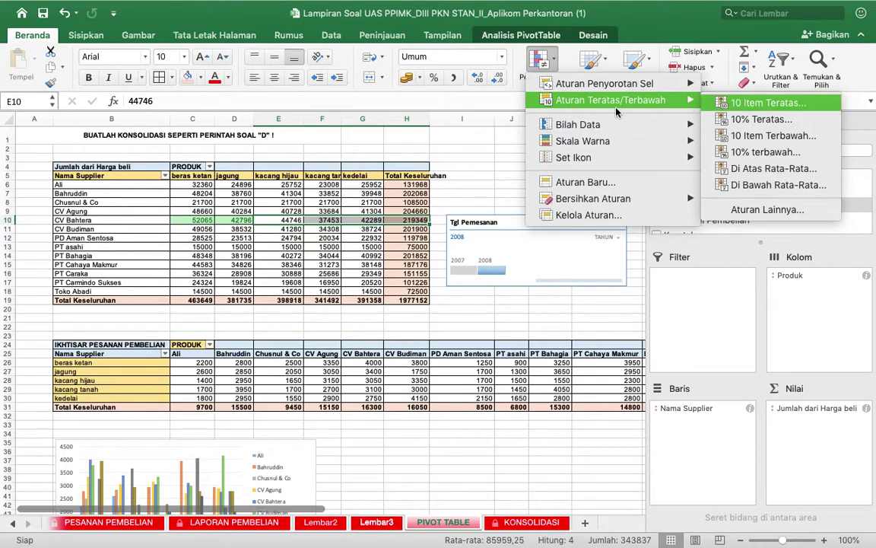
left_click(768, 102)
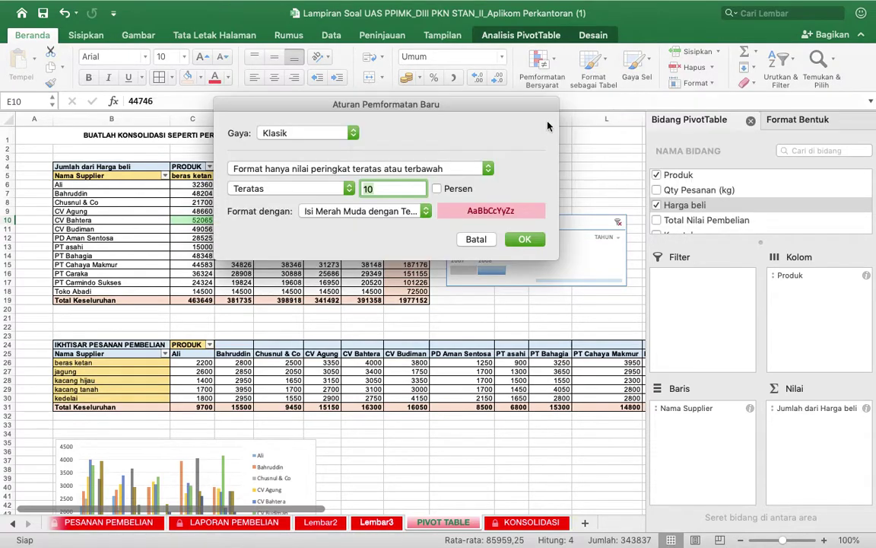
left_click(426, 212)
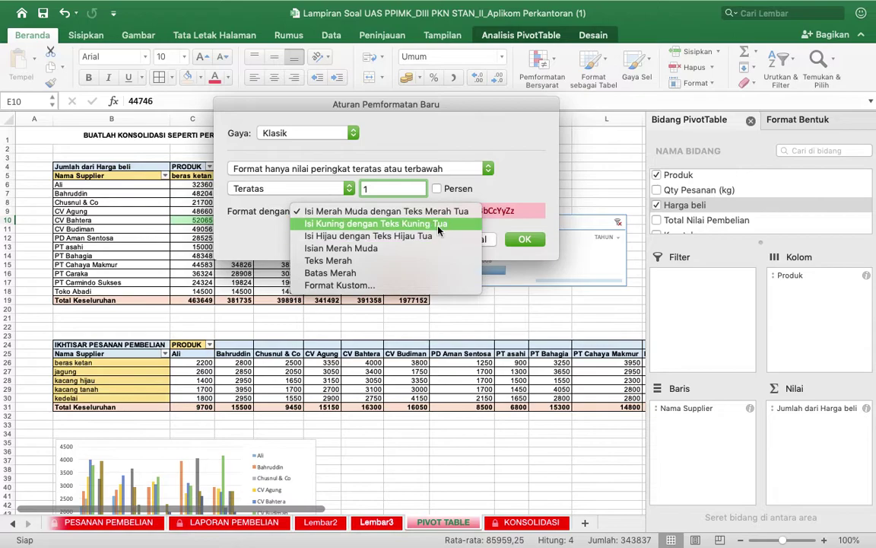
left_click(437, 237)
left_click(524, 239)
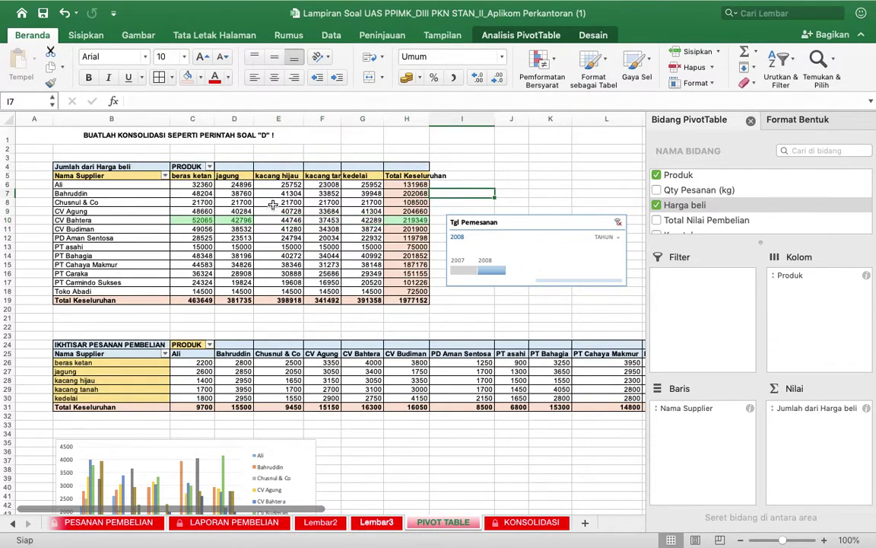
Step: Add a top-items rule to the kacang hijau prices E6:E18, highlighting the top 1 value in green with dark green text
left_click_drag(279, 184, 299, 295)
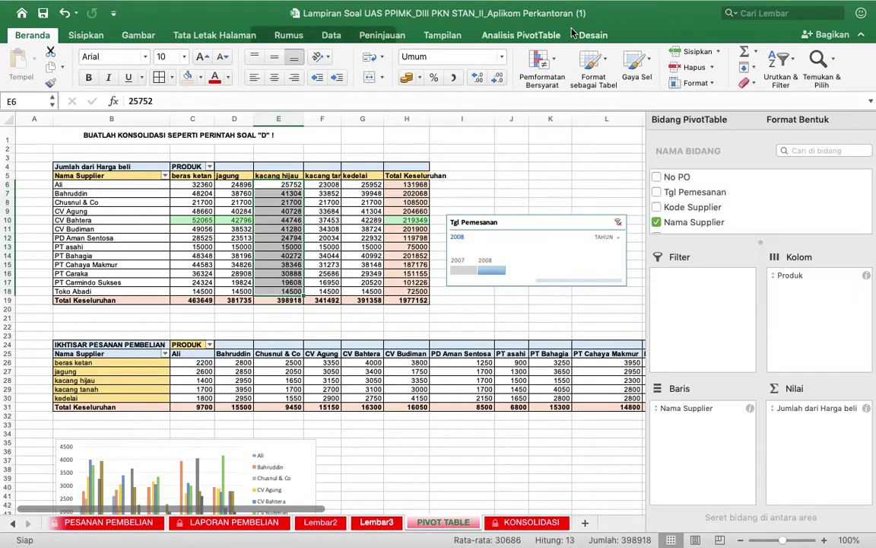
left_click(540, 60)
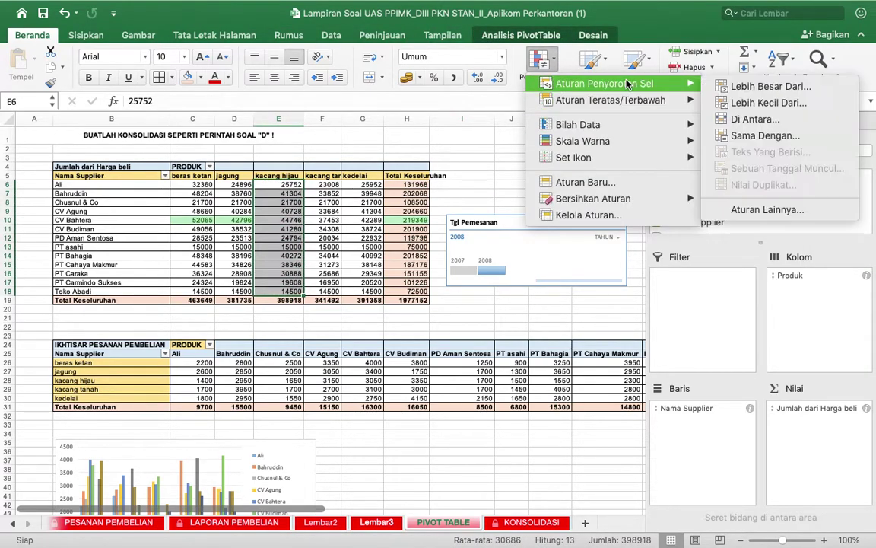
mouse_move(654, 100)
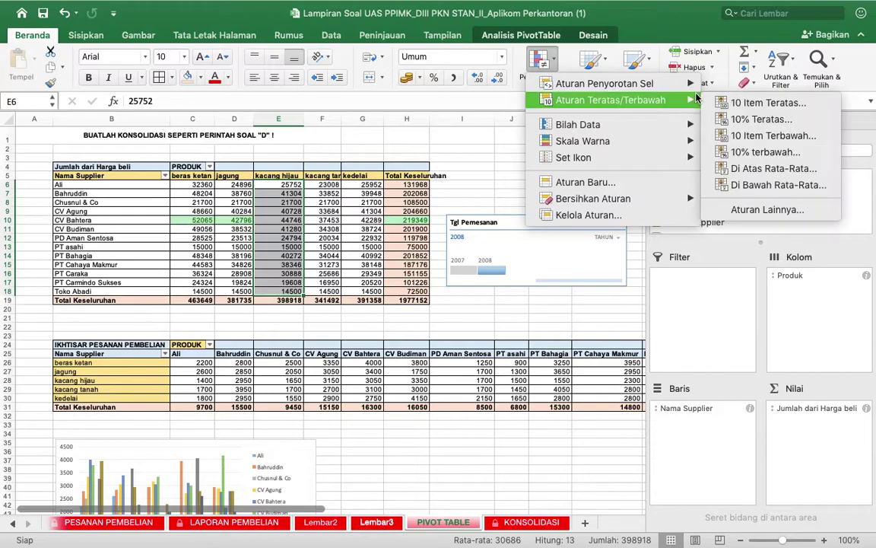
left_click(721, 101)
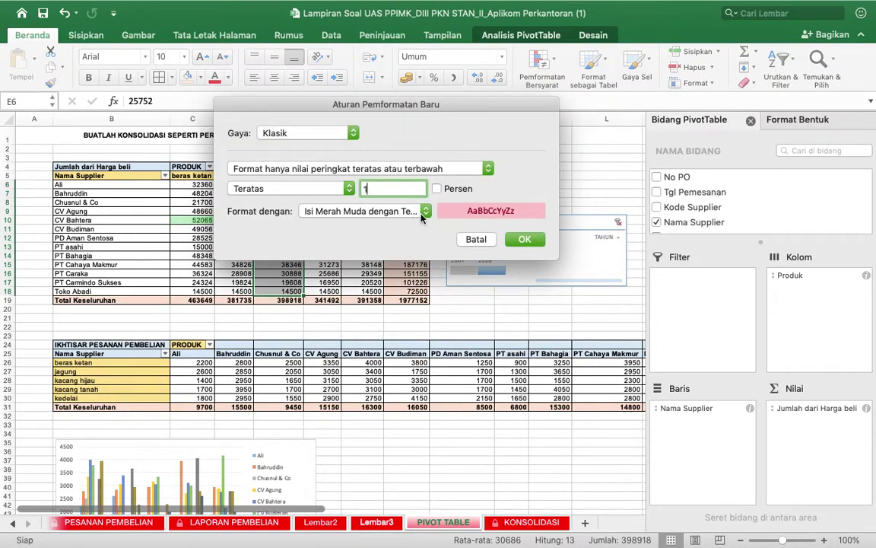
left_click(424, 215)
left_click(438, 238)
left_click(525, 239)
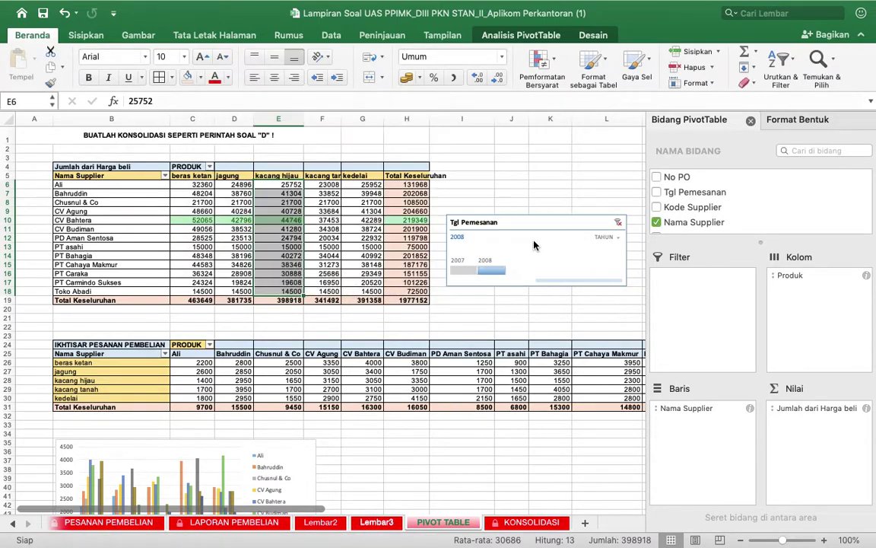
left_click(320, 220)
left_click(559, 67)
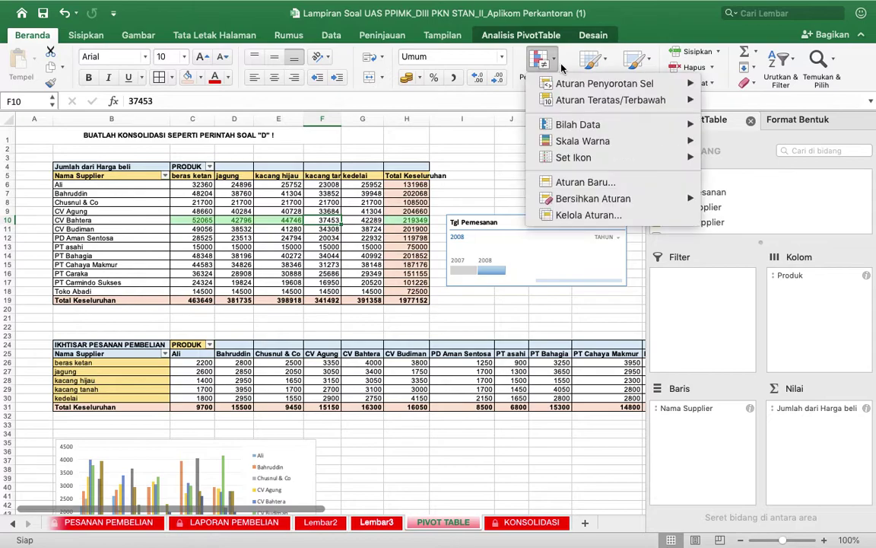
mouse_move(684, 100)
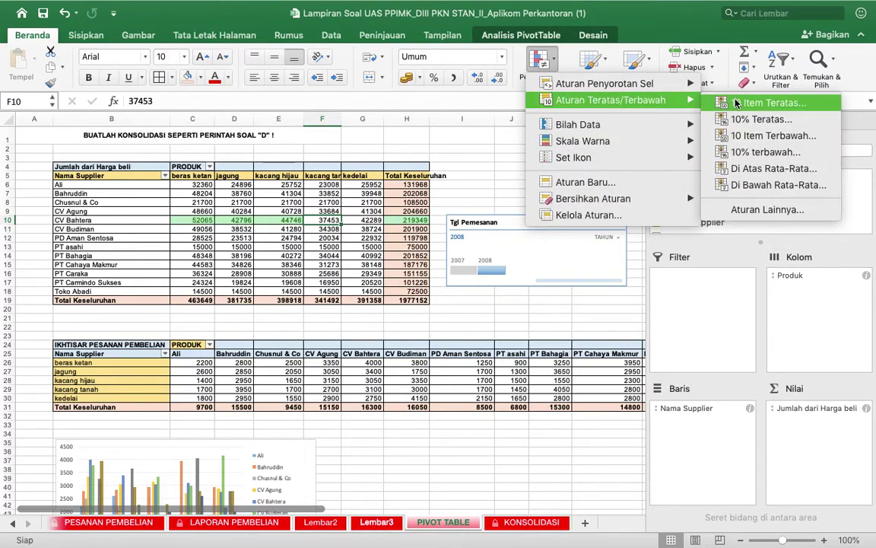
key("Return")
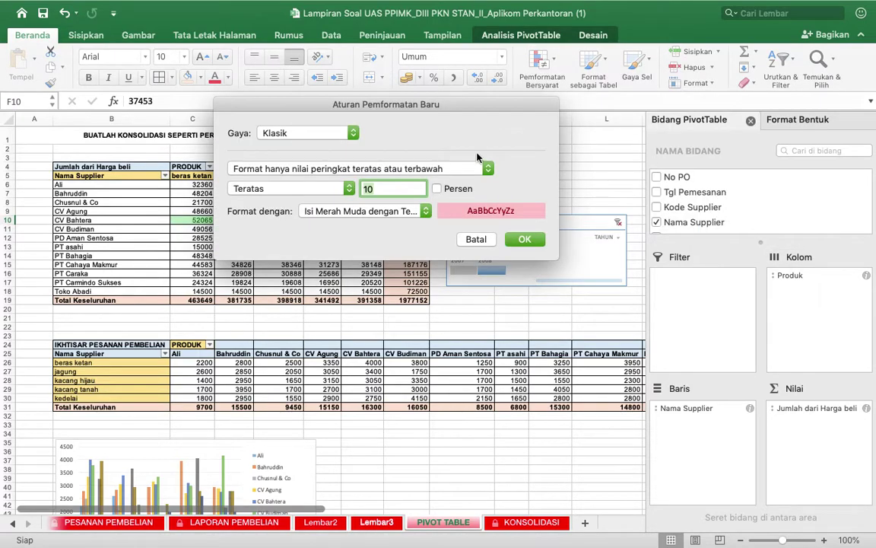
left_click(475, 239)
Step: Add a top-items rule to the kacang tanah prices F6:F18, highlighting the top 1 value in green with dark green text
left_click_drag(322, 185, 339, 294)
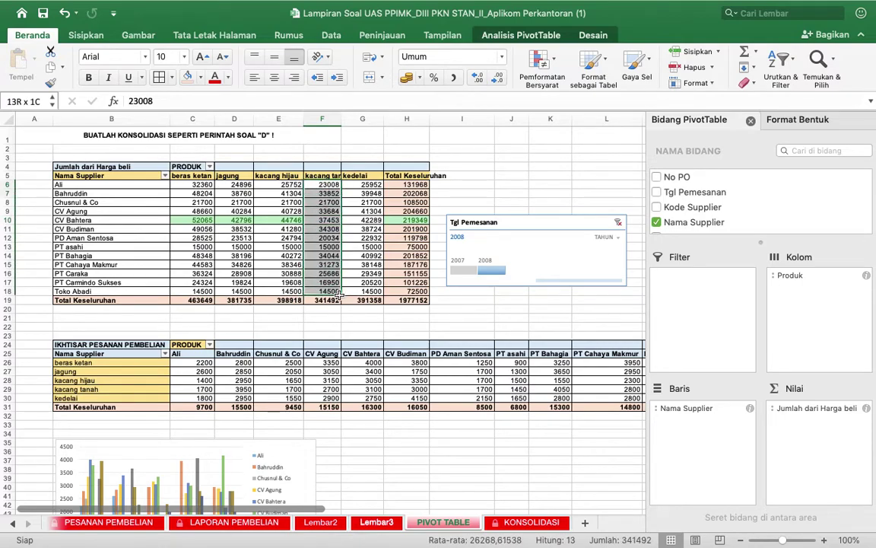
left_click(545, 62)
mouse_move(604, 102)
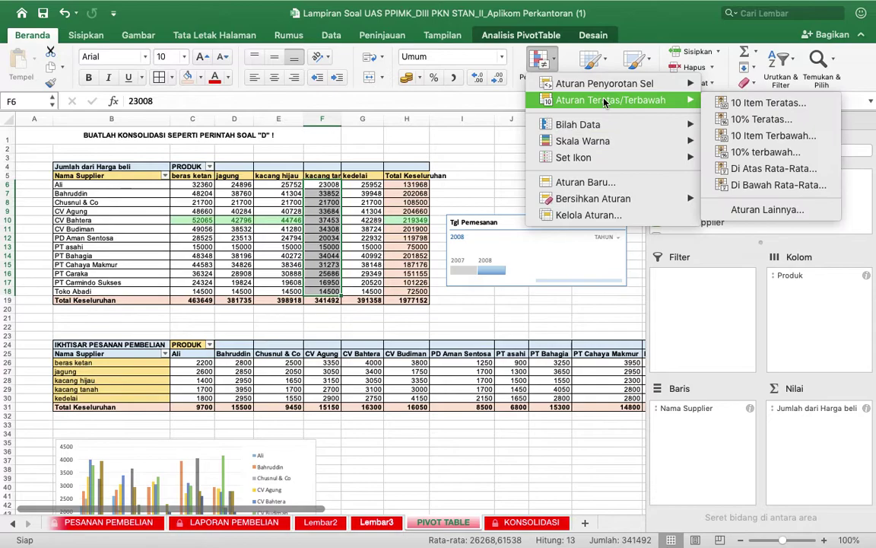
left_click(765, 103)
type("1")
left_click(425, 213)
left_click(439, 236)
left_click(525, 239)
Step: Add a top-items rule to the kedelai prices G6:G18, highlighting the top 1 value in green with dark green text
left_click_drag(362, 184, 362, 291)
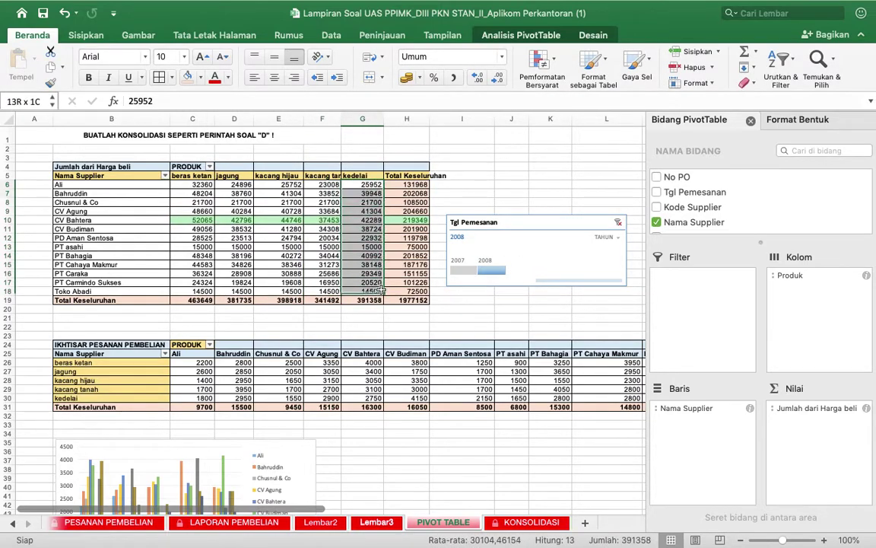
left_click(552, 57)
mouse_move(616, 102)
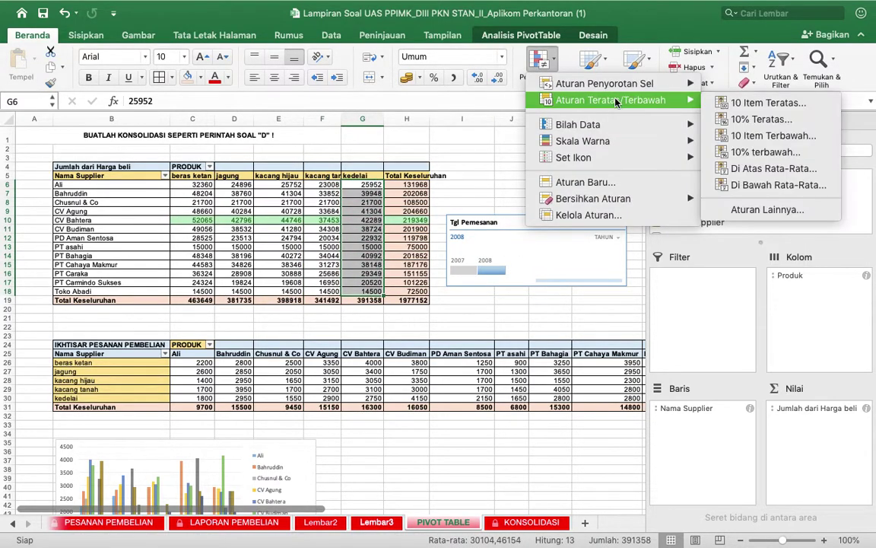
left_click(736, 104)
type("1")
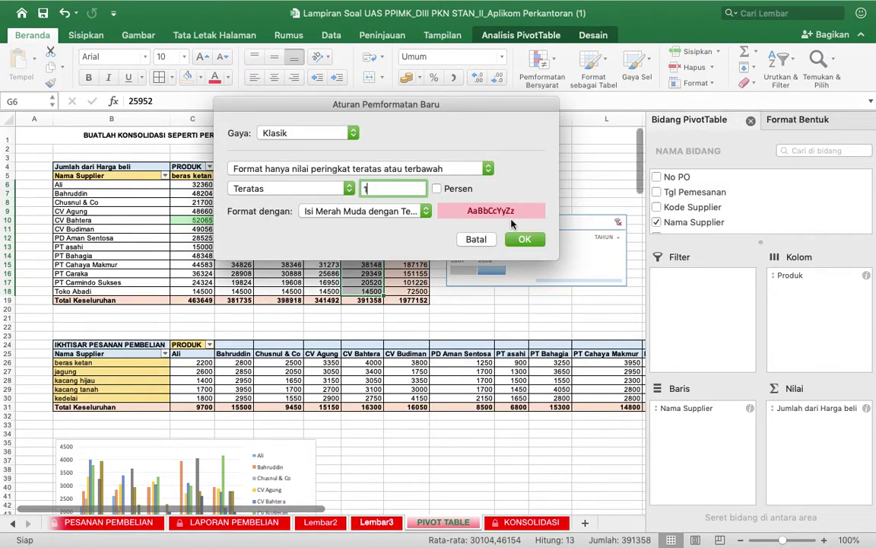
left_click(428, 216)
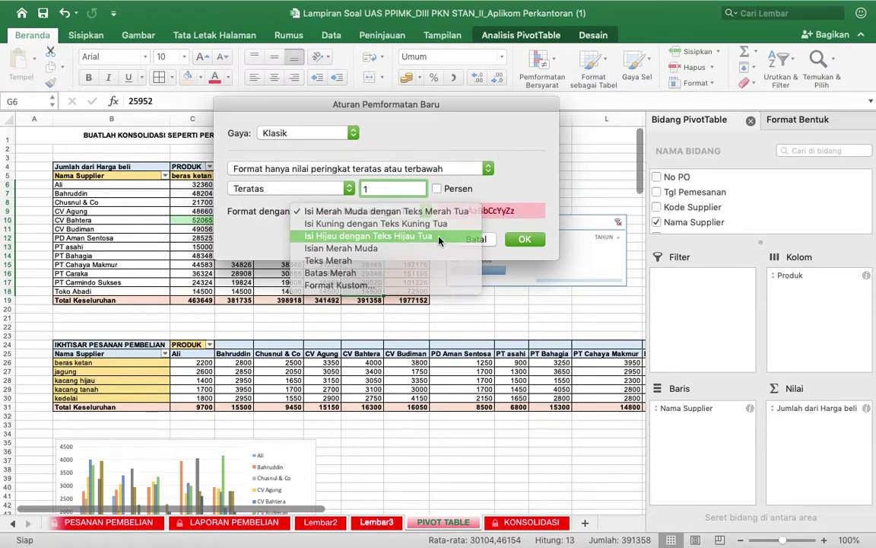
left_click(358, 231)
left_click(525, 240)
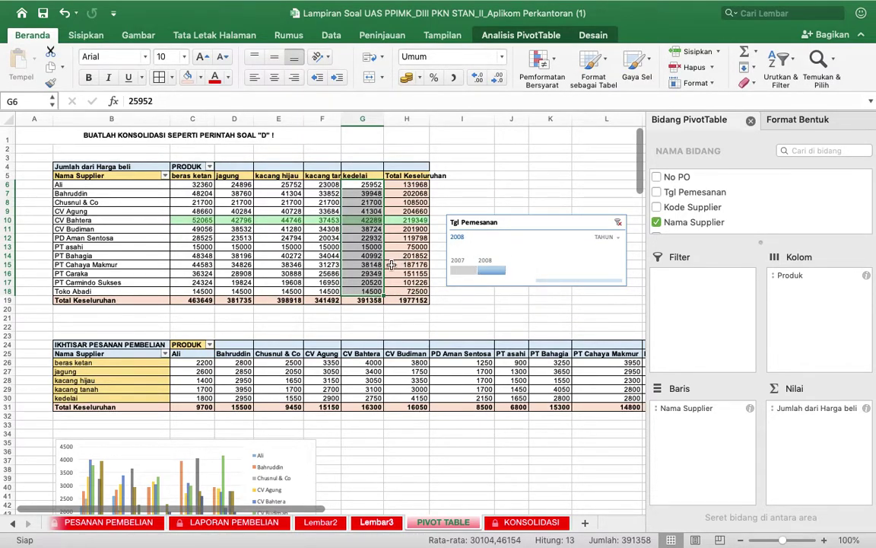
Step: Show the source details of Toko Abadi's beras ketan price in C18 and return to the PIVOT TABLE sheet
left_click(233, 283)
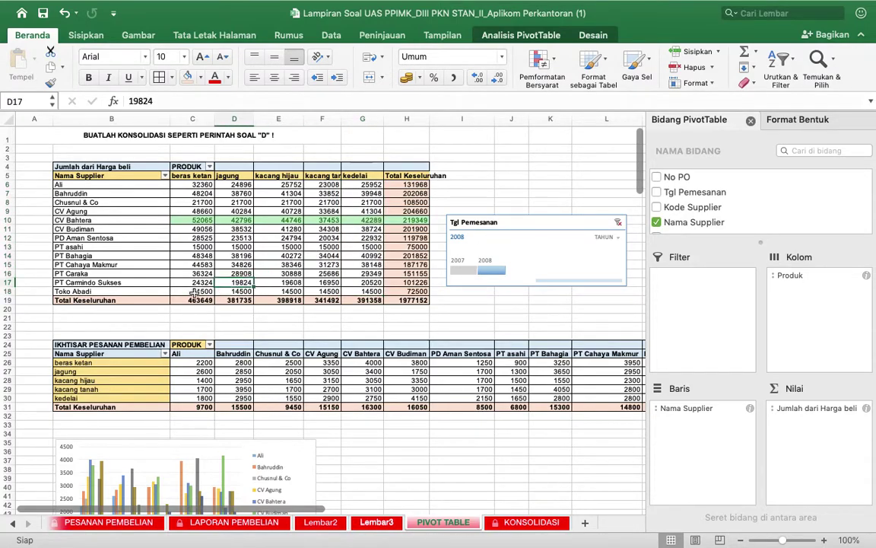
double_click(195, 291)
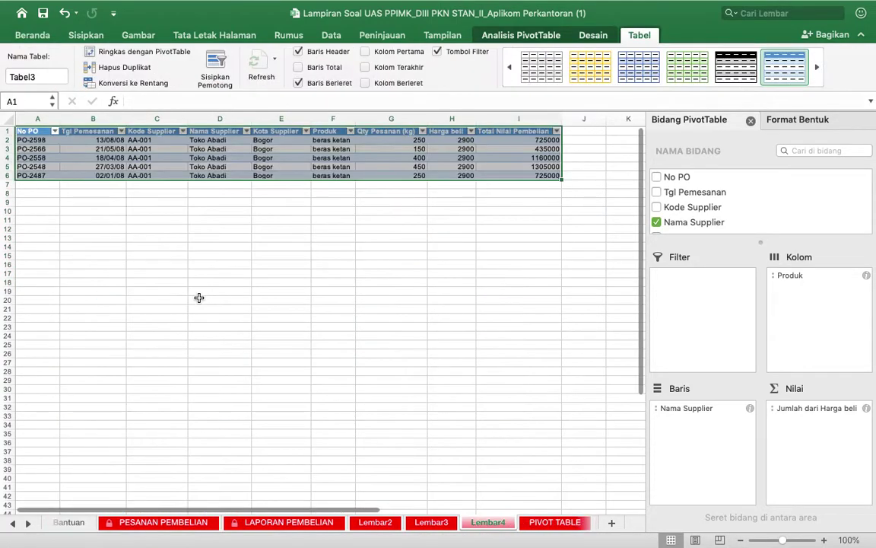
left_click(554, 521)
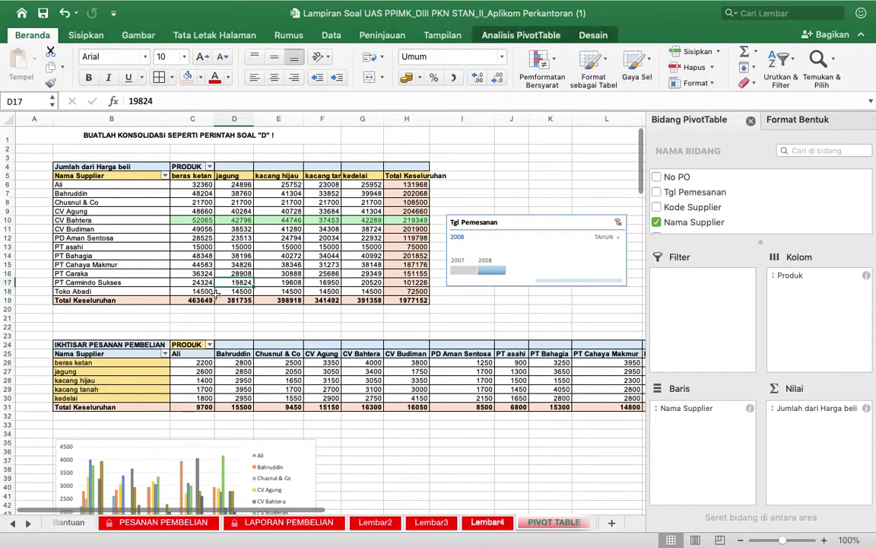
Step: Add a bottom-items rule to C18:H18 in the Toko Abadi row, highlighting the bottom 10 values in light red with dark red text
left_click_drag(199, 294, 364, 292)
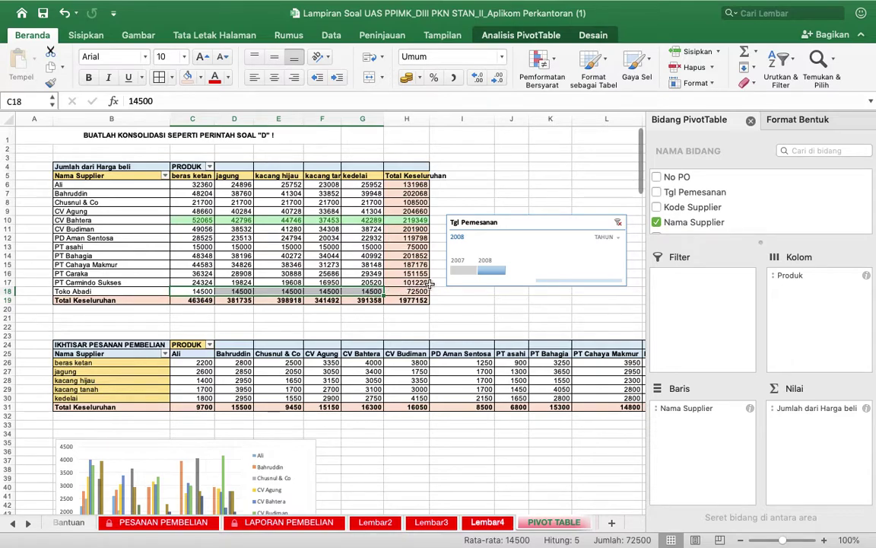
left_click(423, 292)
left_click_drag(198, 292, 411, 291)
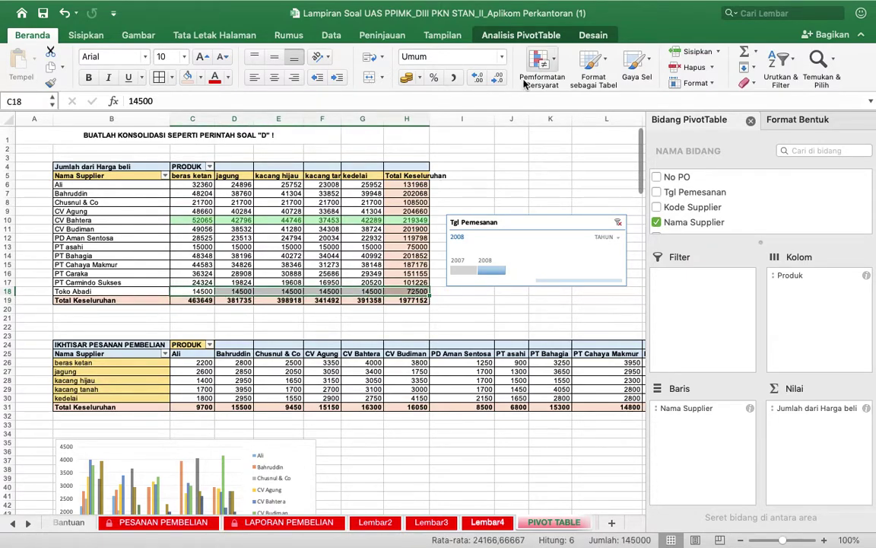
left_click(545, 69)
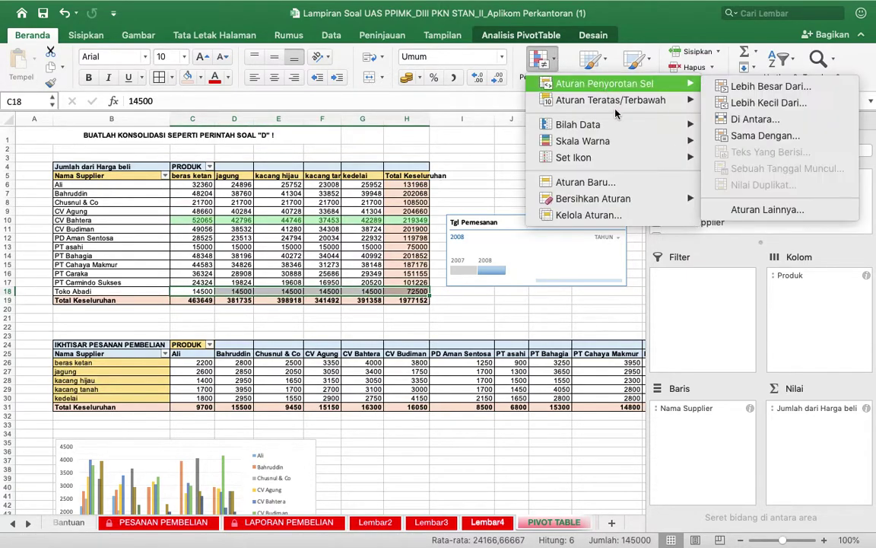
mouse_move(617, 107)
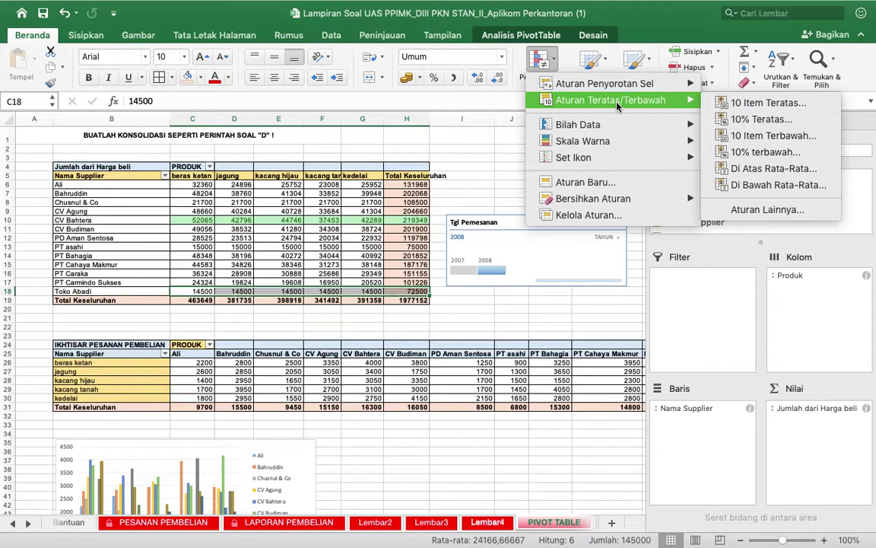
left_click(753, 136)
left_click(423, 213)
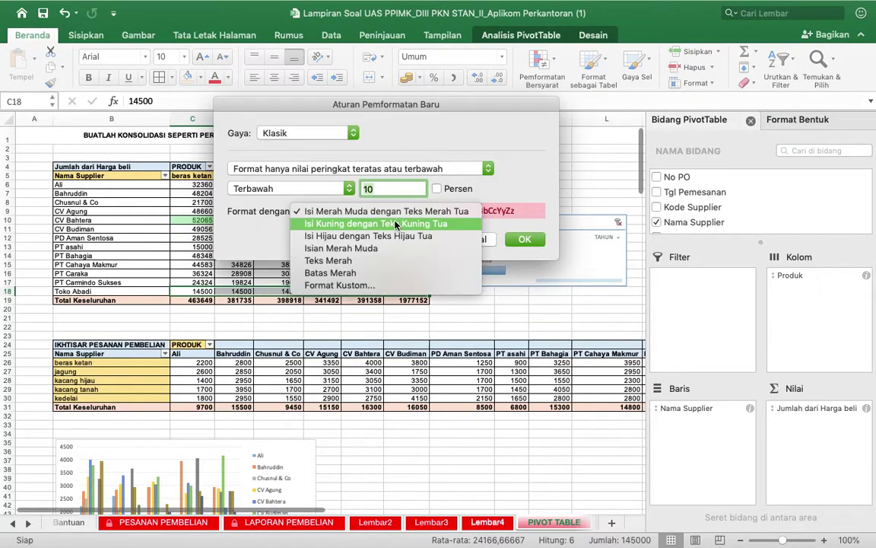
left_click(384, 210)
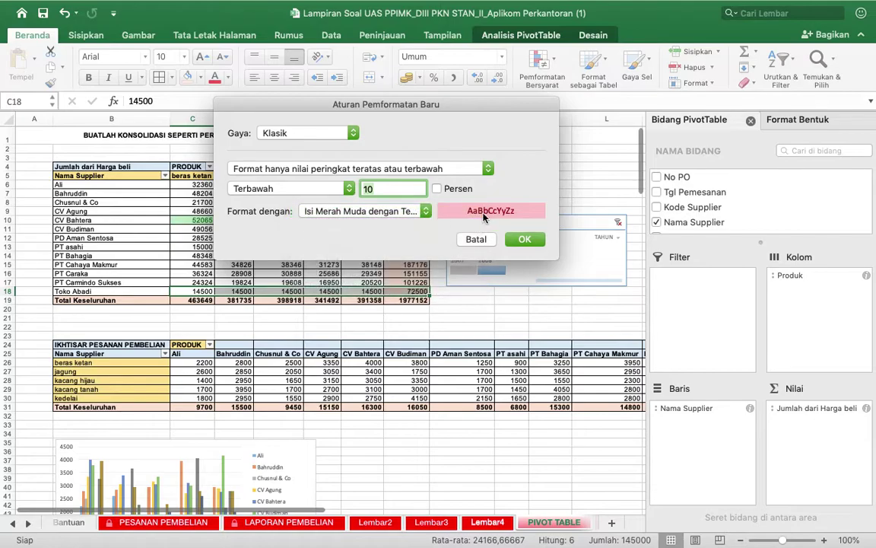
left_click(525, 238)
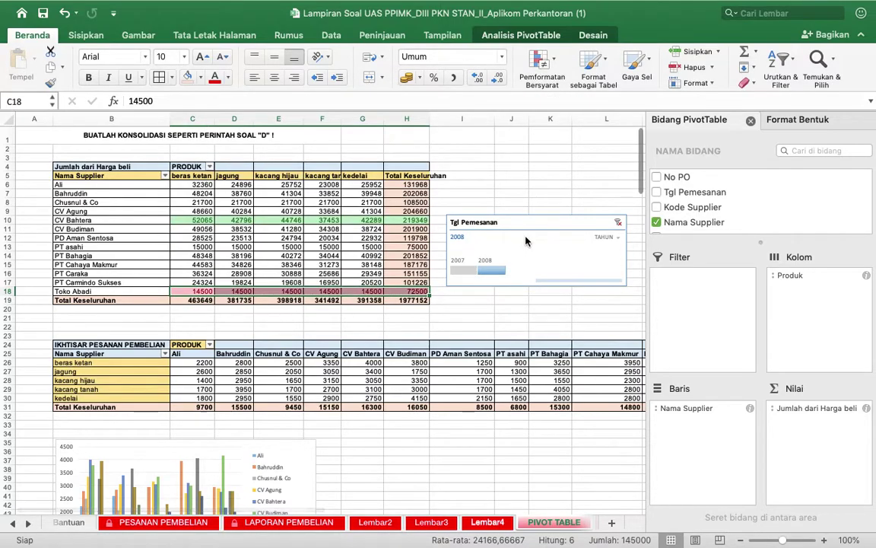
left_click(545, 192)
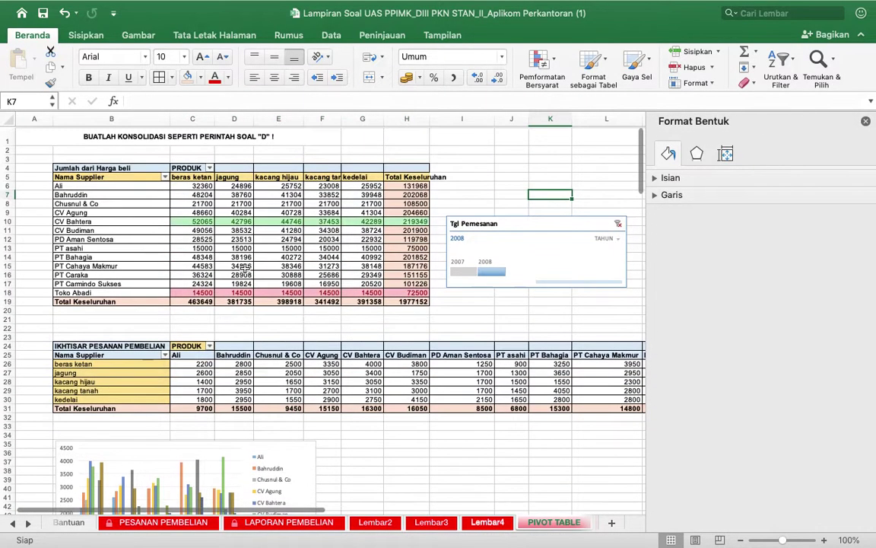
Step: Permanently delete the extra detail sheet Lembar4 from the workbook
scroll(479, 375, "down", 7)
scroll(479, 375, "up", 7)
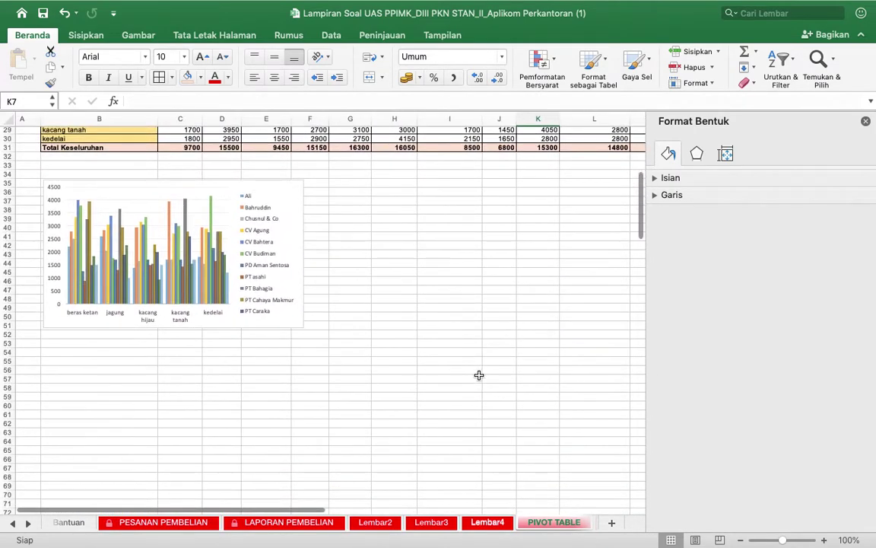
scroll(479, 375, "down", 1)
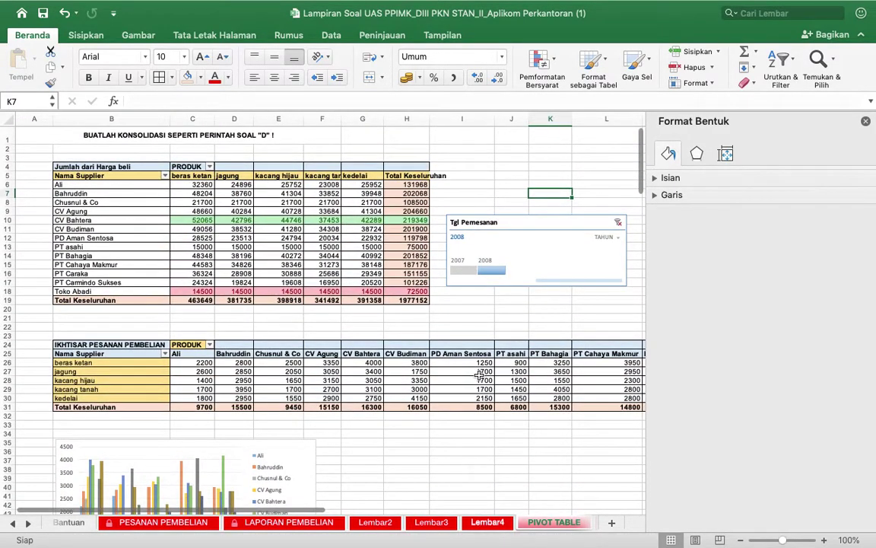
left_click(490, 523)
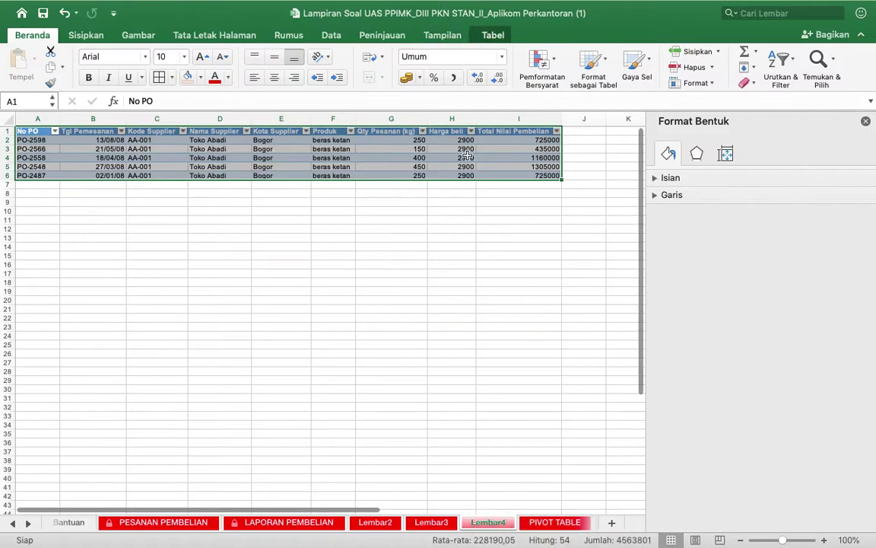
left_click(712, 68)
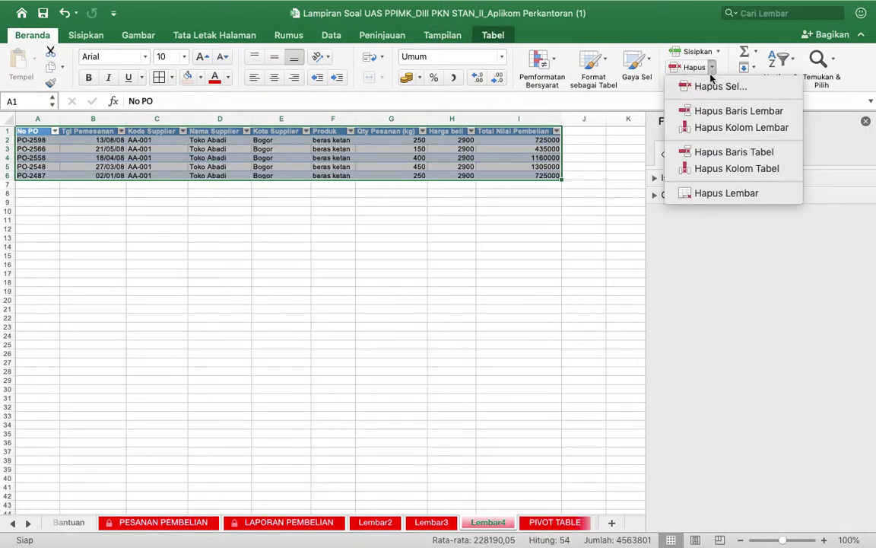
left_click(723, 195)
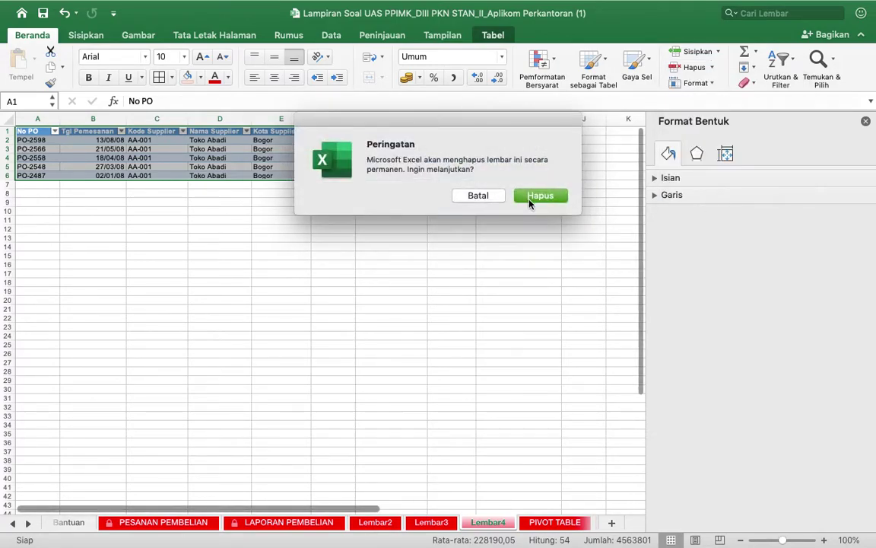
left_click(536, 196)
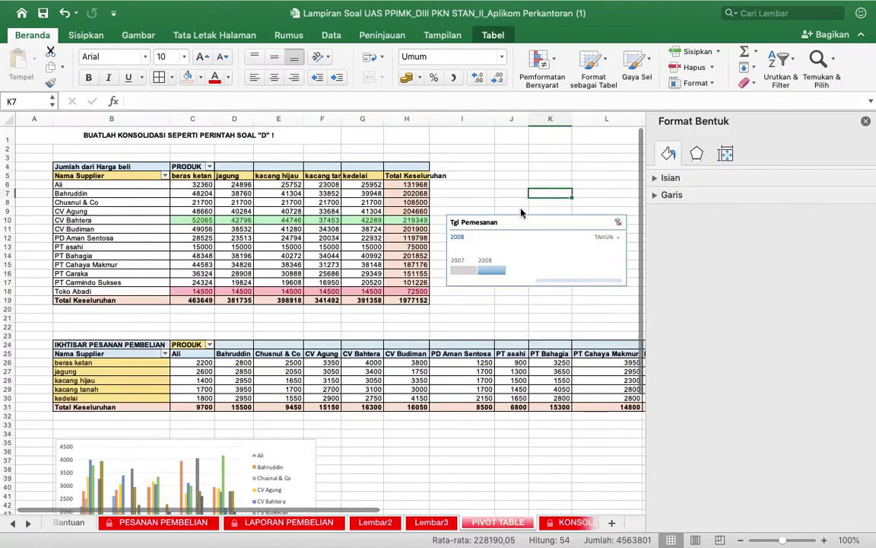
Step: Permanently delete the extra detail sheet Lembar2 from the workbook
left_click(431, 522)
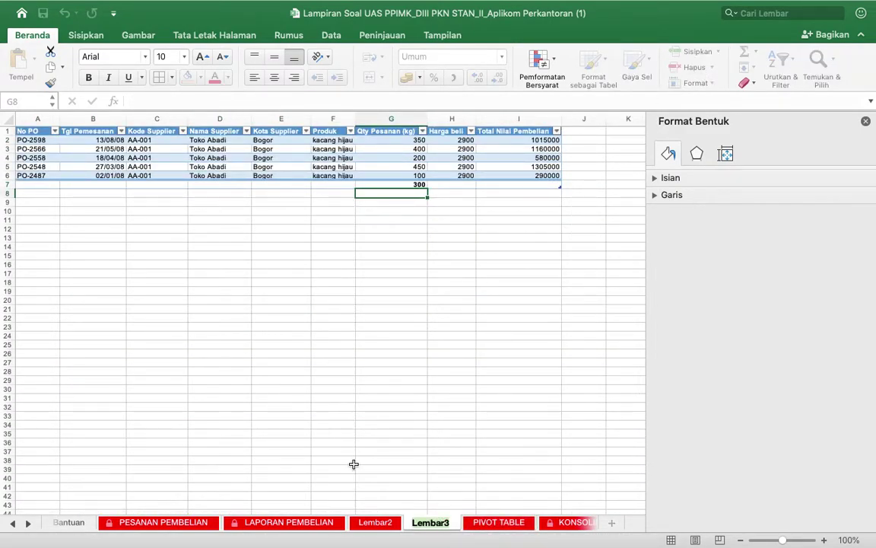
left_click(376, 522)
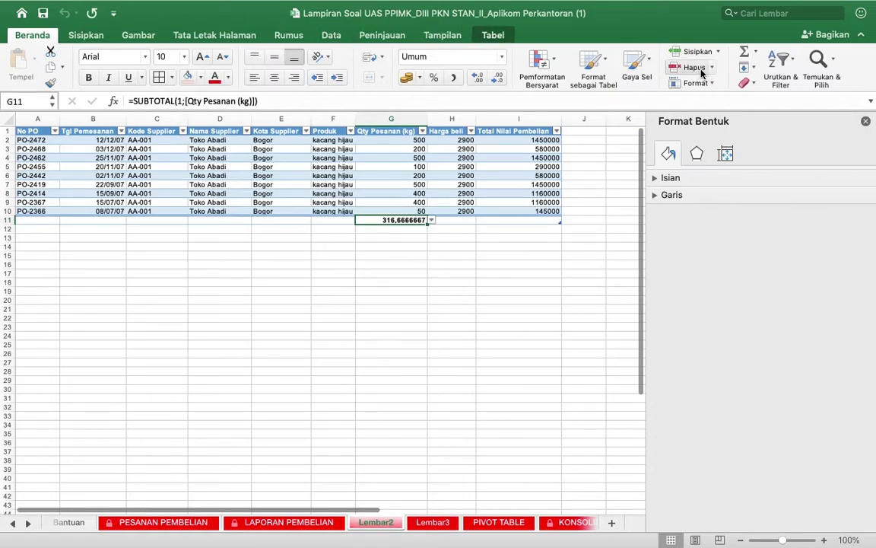
left_click(701, 70)
left_click(714, 68)
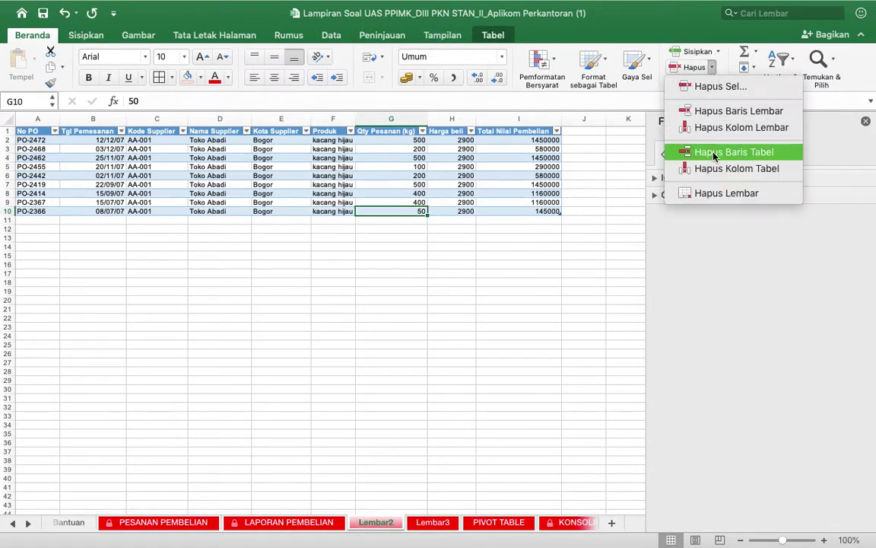
left_click(688, 192)
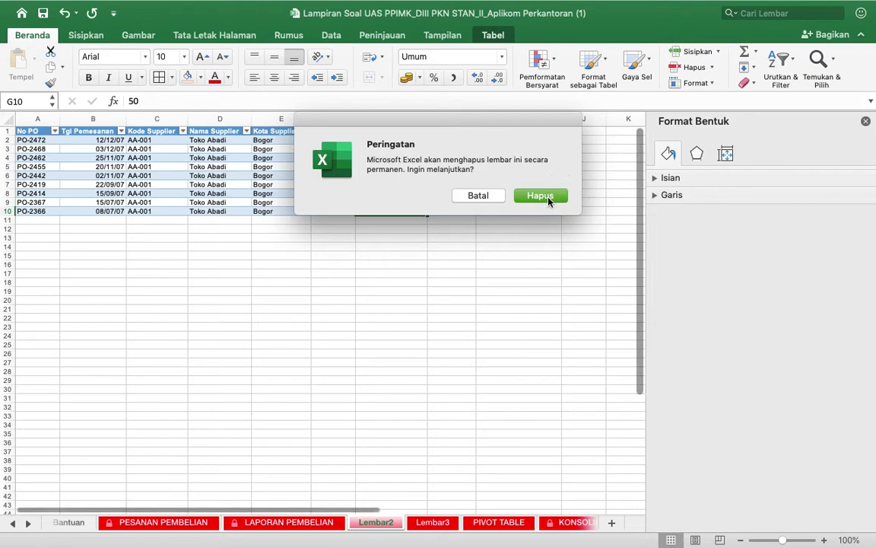
left_click(553, 197)
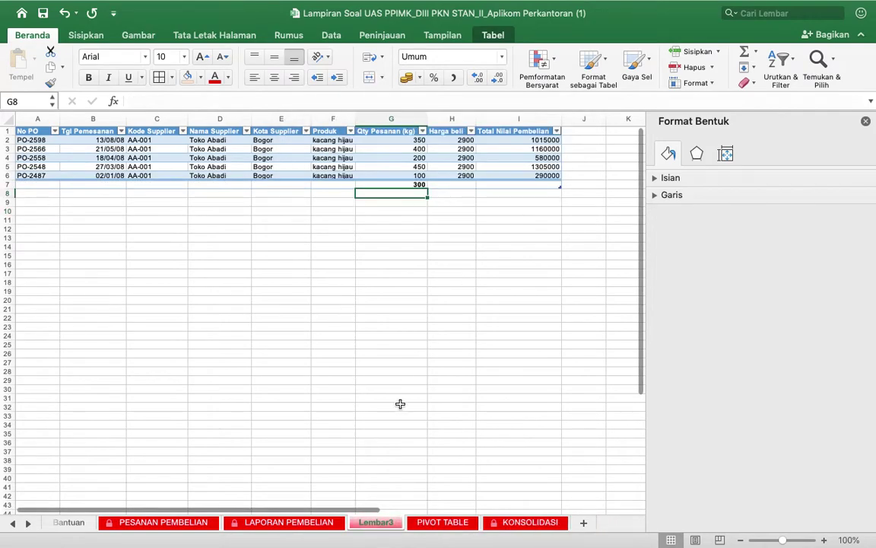
Step: Permanently delete the remaining extra detail sheet Lembar3
left_click(712, 68)
left_click(720, 153)
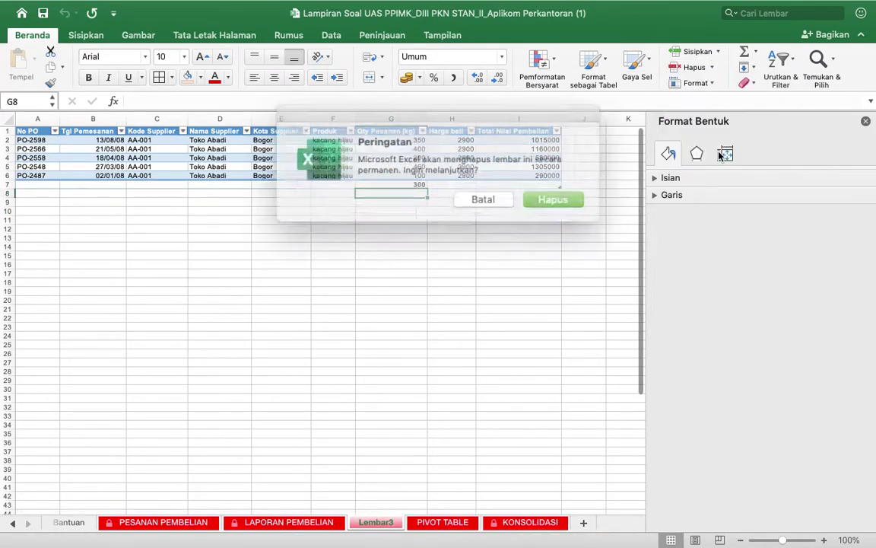
left_click(541, 194)
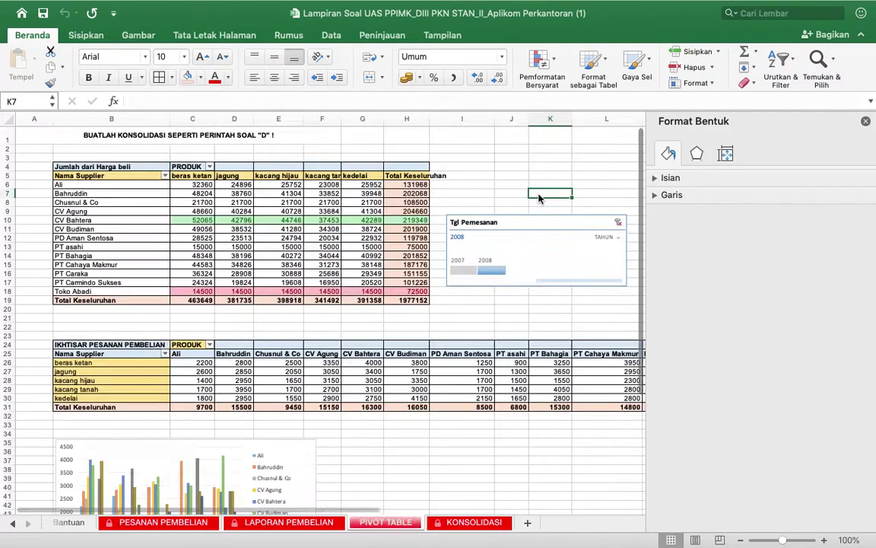
Step: Open the WAJIB ISI sheet and review the student identity fields and the required statement
left_click(14, 526)
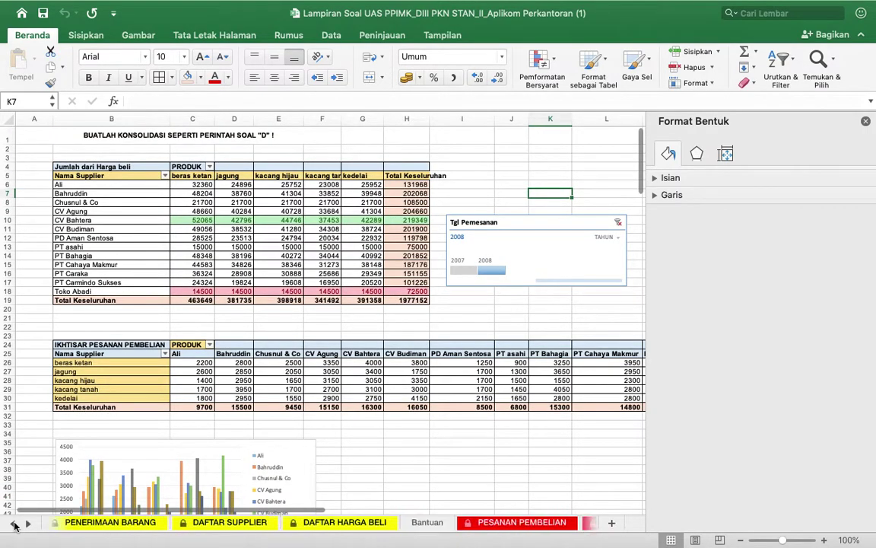
left_click(14, 526)
left_click(80, 523)
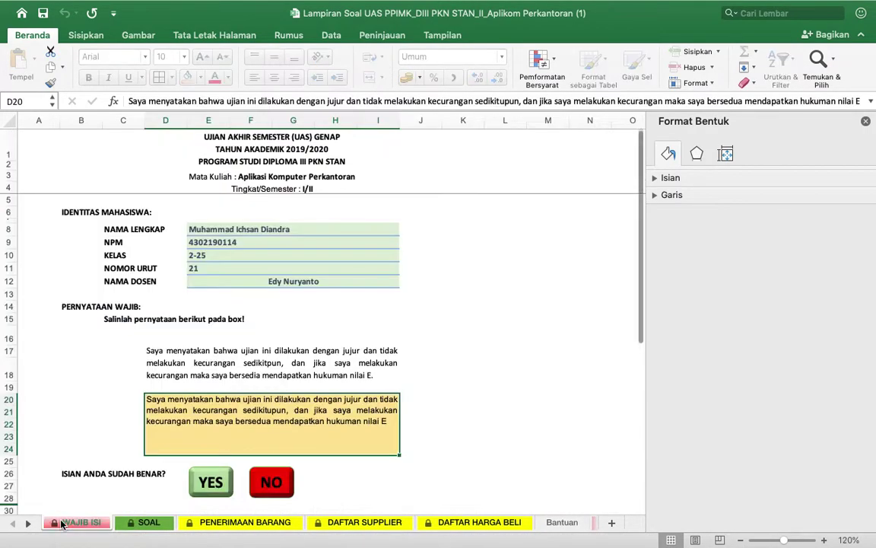
scroll(398, 216, "down", 2)
scroll(398, 216, "up", 2)
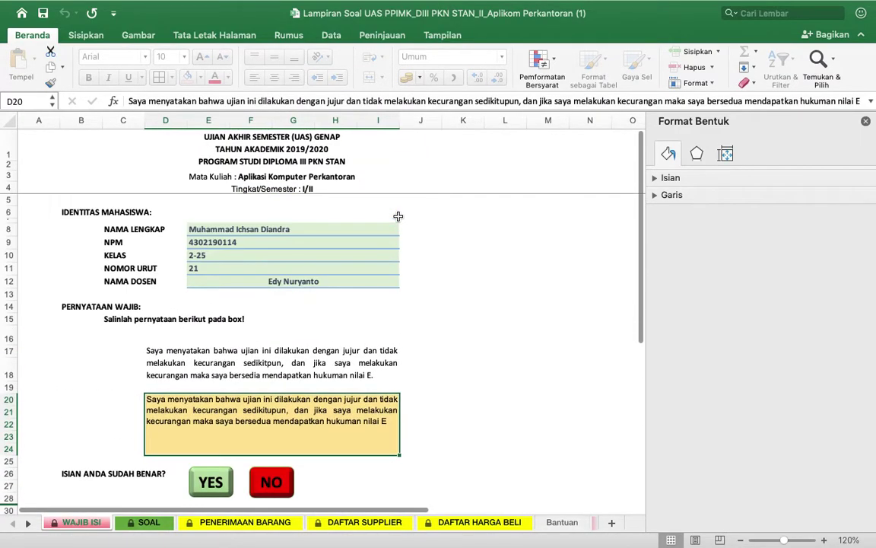